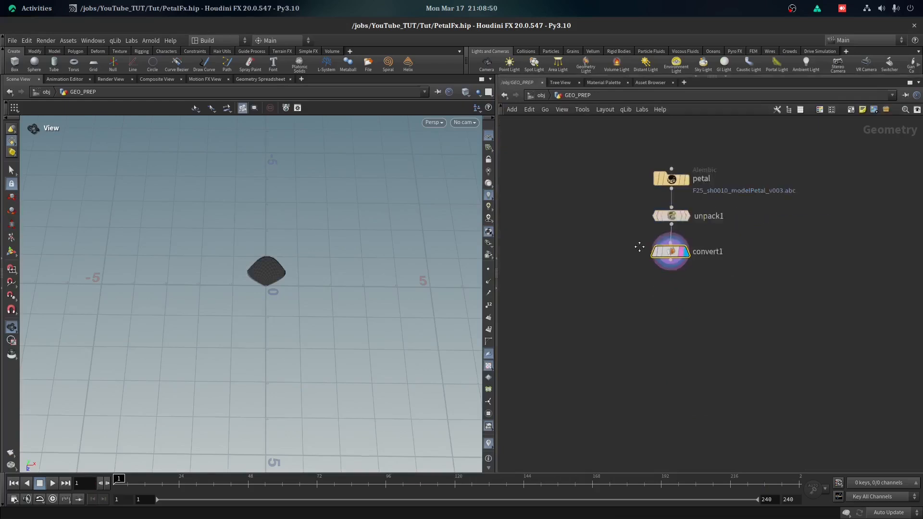
Add a PolyReduce node after convert1, display it and keep 2 percent of the input polygons
key(Tab)
text(pol)
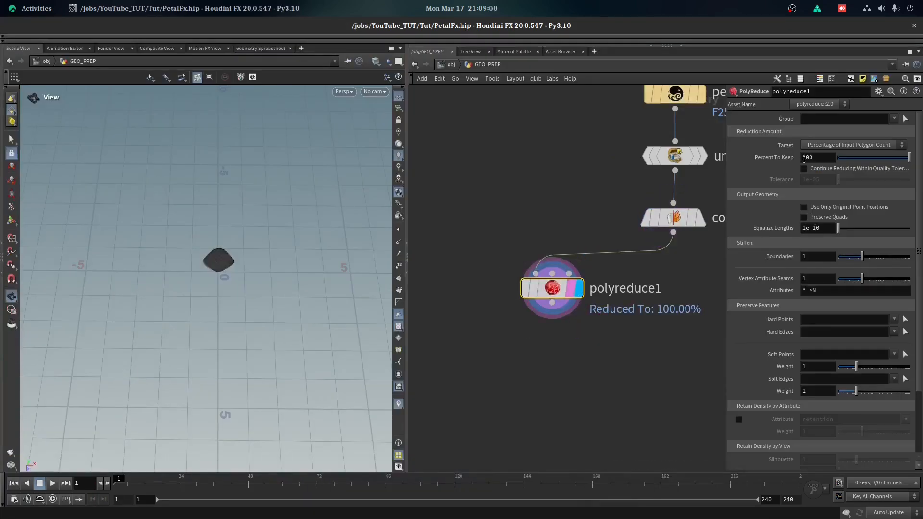
double_click(807, 157)
text(2)
key(Return)
Turn on Preserve Quads for polyreduce1 and check the reduced petal in wireframe display
drag(288, 233, 206, 218)
right_drag(206, 218, 302, 233)
mouse_move(302, 232)
mouse_down()
mouse_move(300, 219)
mouse_move(486, 220)
mouse_move(282, 205)
mouse_move(282, 215)
mouse_up()
key(w)
key(w)
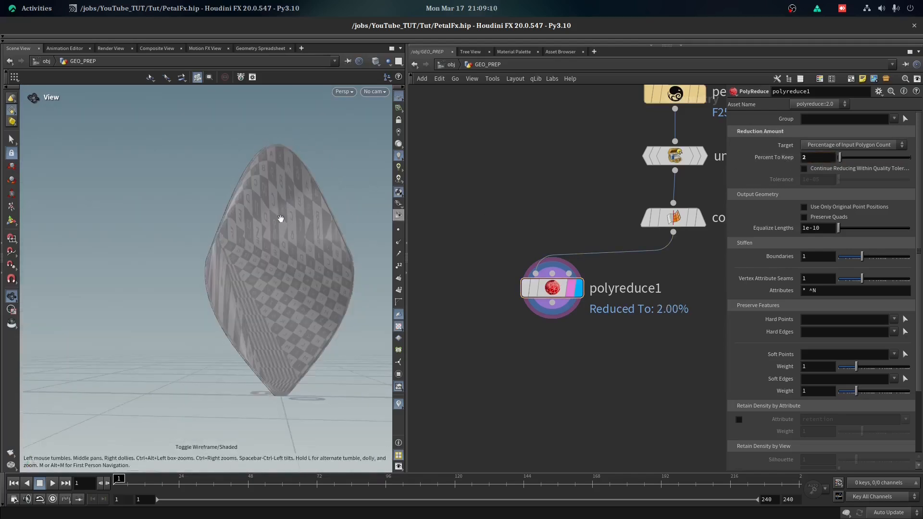
drag(263, 254, 273, 272)
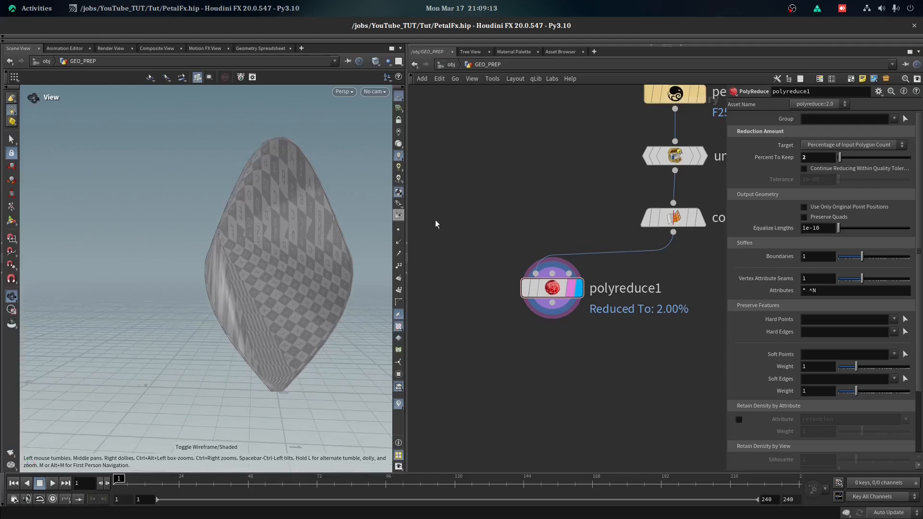
click(811, 220)
drag(280, 235, 237, 234)
key(w)
Compare the point and polygon counts of polyreduce1 and convert1
middle_click(545, 281)
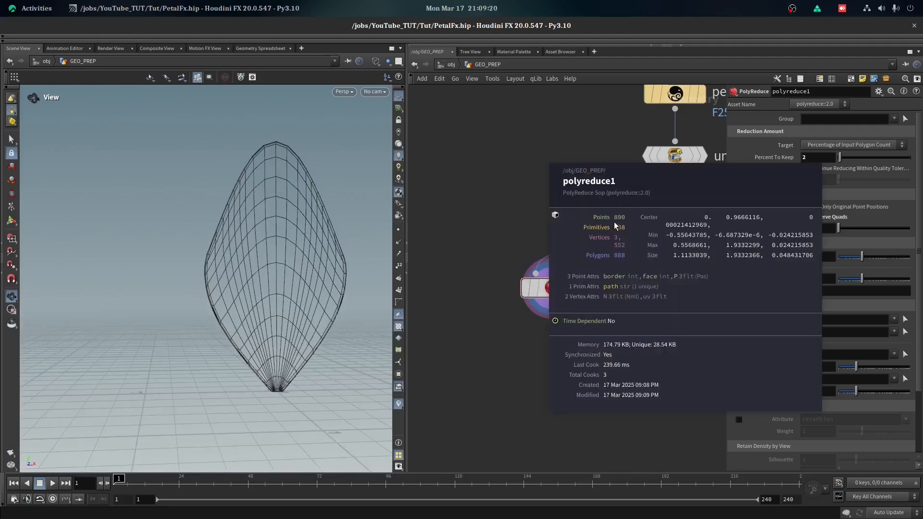
middle_click(675, 218)
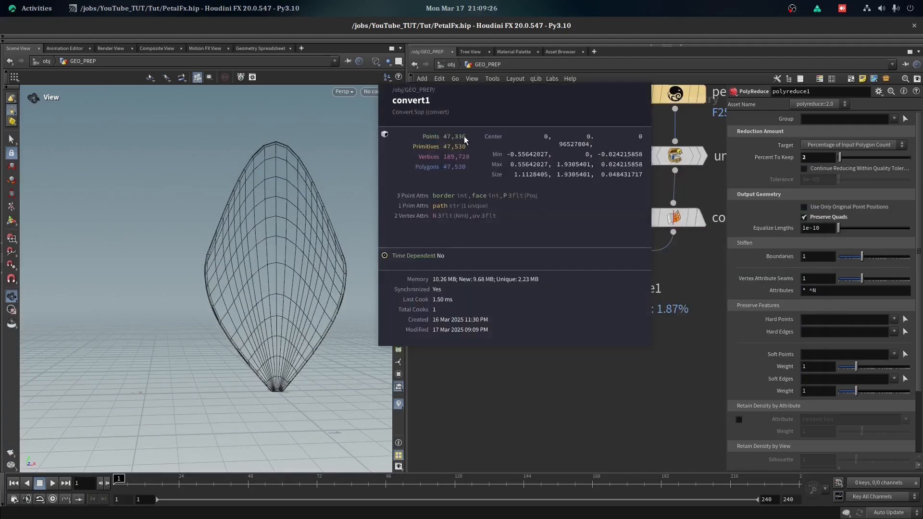
scroll(530, 294, down, 3)
middle_drag(587, 366, 457, 352)
scroll(513, 319, down, 2)
middle_drag(511, 314, 541, 306)
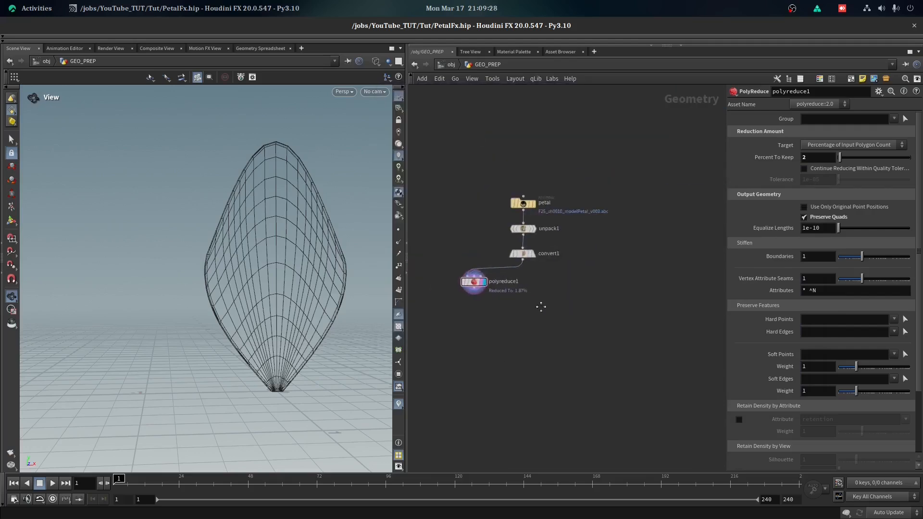
Branch a Triangulate 2D node off convert1 and display its result
scroll(502, 308, up, 3)
key(w)
drag(319, 262, 278, 241)
mouse_move(279, 241)
right_down()
mouse_move(336, 238)
mouse_move(226, 235)
mouse_move(197, 254)
right_up()
drag(197, 255, 166, 273)
drag(538, 225, 635, 255)
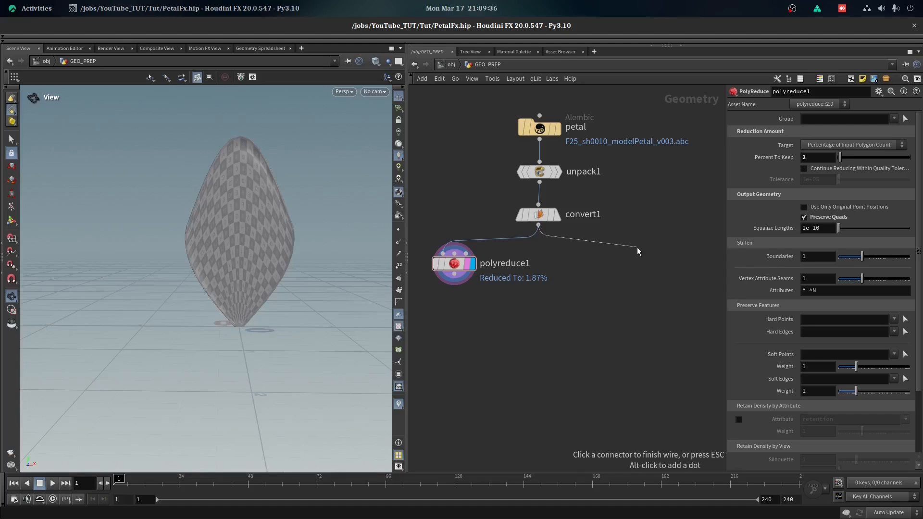
key(Tab)
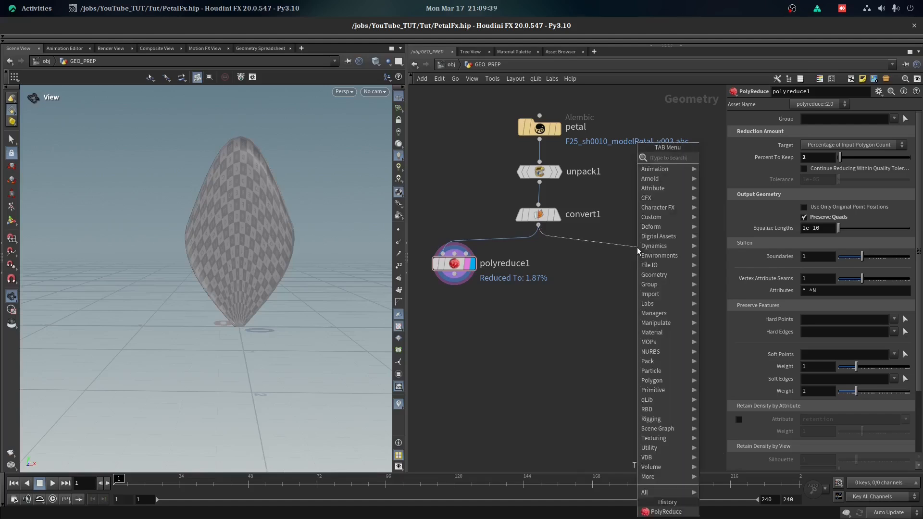
text(trig)
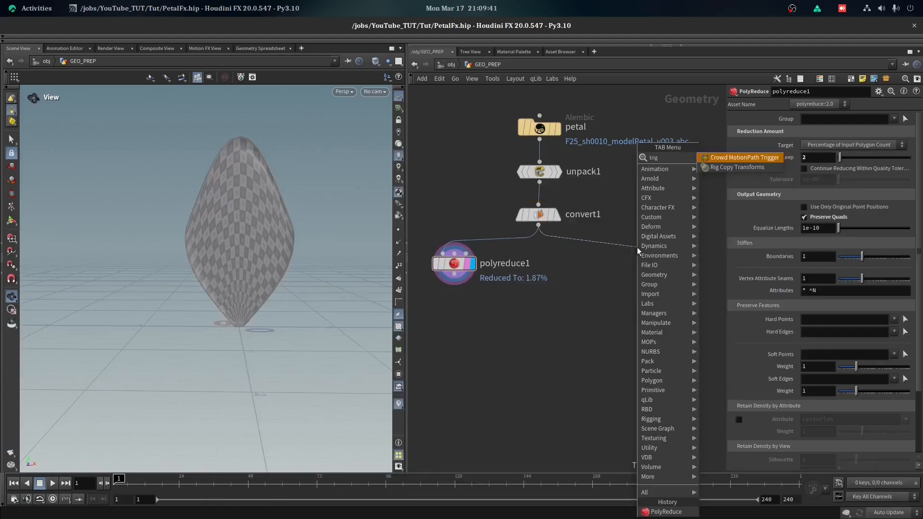
key(BackSpace)
click(758, 178)
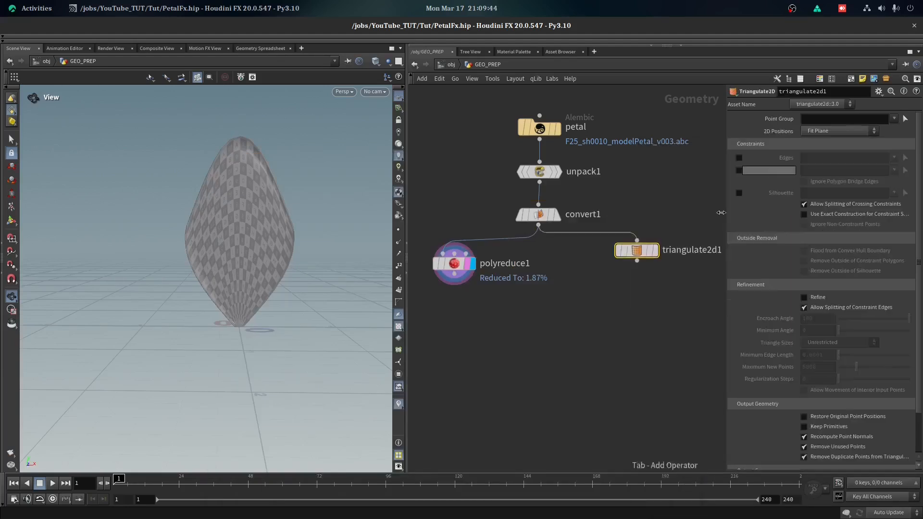
click(652, 259)
Examine the triangulated petal mesh from several angles in shaded and wireframe display
scroll(194, 208, down, 2)
drag(194, 208, 212, 162)
scroll(212, 162, up, 4)
middle_drag(212, 162, 210, 209)
scroll(296, 228, down, 2)
mouse_move(296, 227)
mouse_down()
mouse_move(100, 217)
mouse_move(366, 200)
mouse_move(249, 163)
mouse_move(243, 185)
mouse_move(235, 183)
mouse_move(321, 178)
mouse_up()
key(w)
key(w)
key(shift+w)
scroll(555, 218, up, 3)
mouse_move(554, 219)
click(566, 245)
drag(355, 231, 224, 255)
drag(370, 333, 181, 268)
key(w)
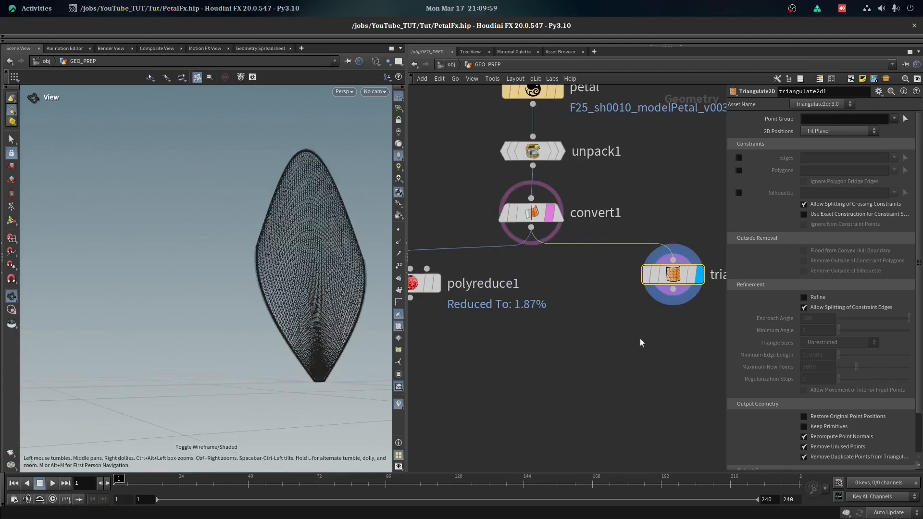
middle_drag(639, 343, 582, 340)
key(w)
mouse_move(268, 282)
mouse_down()
mouse_move(272, 274)
mouse_move(238, 269)
mouse_up()
key(w)
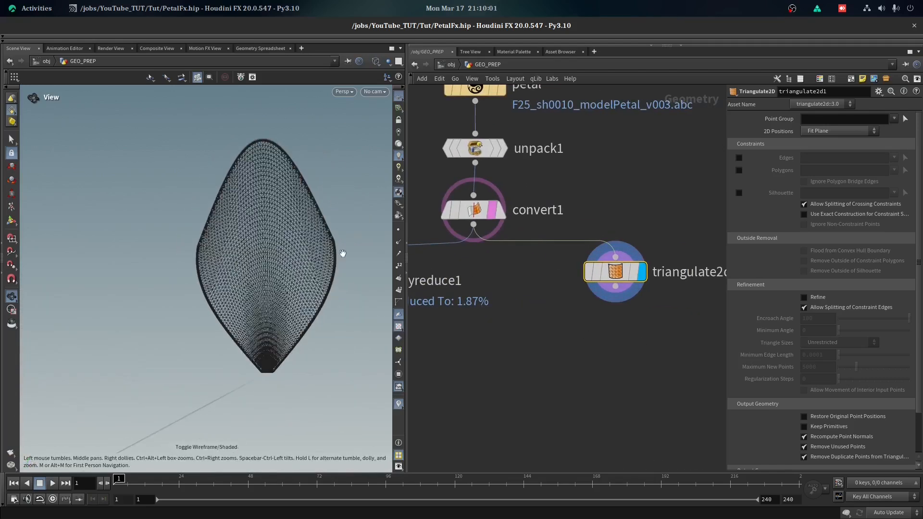
Show the point markers and examine the triangle density along the petal's border
click(398, 231)
scroll(294, 171, up, 10)
scroll(290, 185, down, 4)
drag(323, 219, 333, 286)
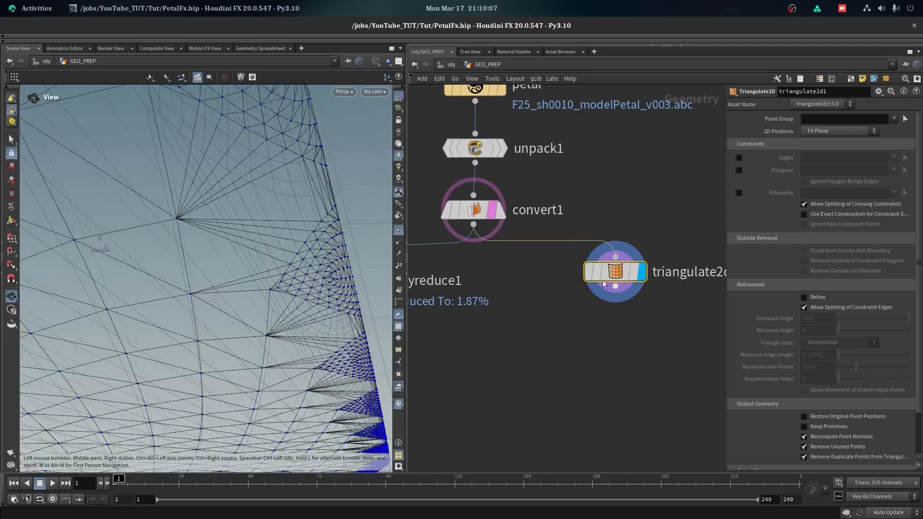
scroll(798, 294, down, 2)
Enable Refine on triangulate2d1, output the Constrained Edges group constrdedges and hide the point markers
click(804, 251)
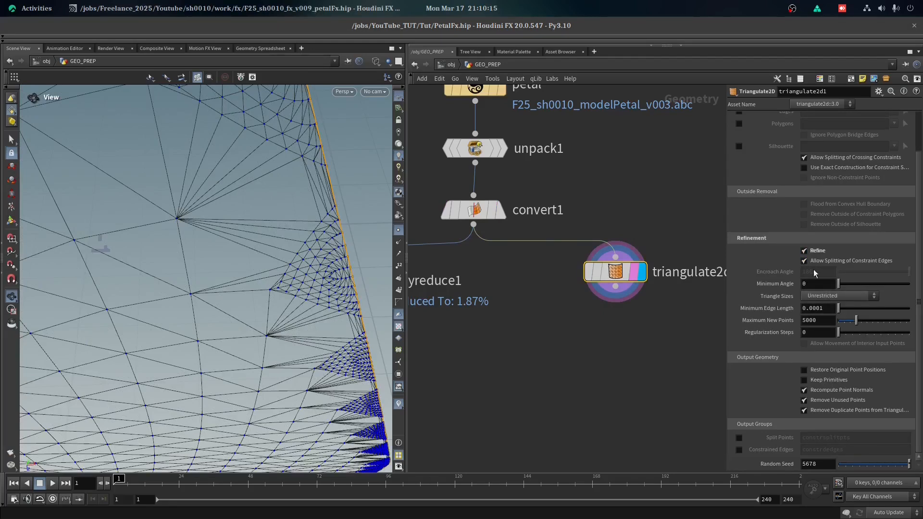
click(739, 450)
scroll(226, 256, down, 6)
scroll(226, 255, up, 3)
click(398, 230)
scroll(327, 205, down, 4)
scroll(288, 136, up, 3)
scroll(286, 198, down, 8)
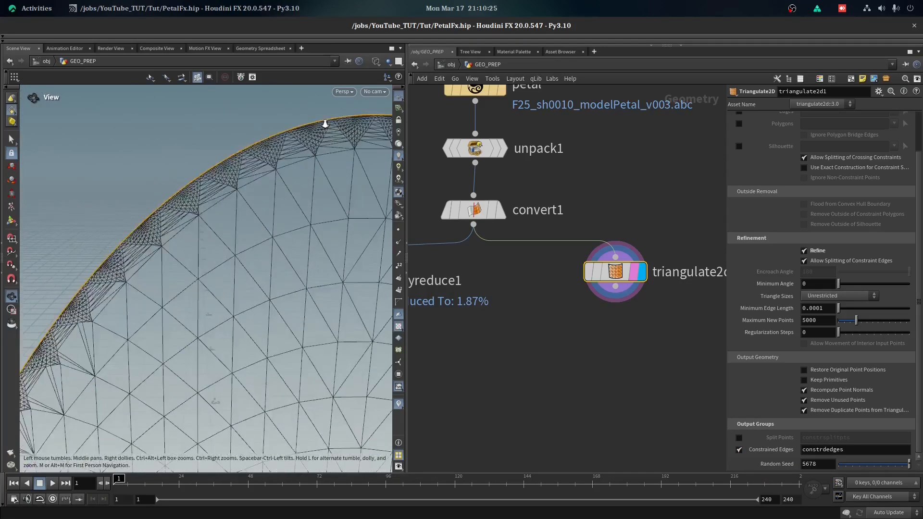
scroll(596, 331, up, 2)
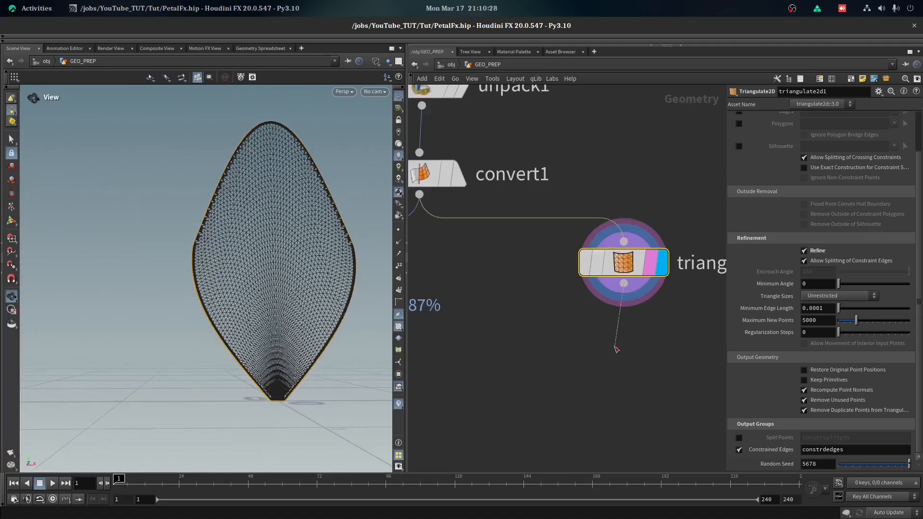
key(Tab)
text(re)
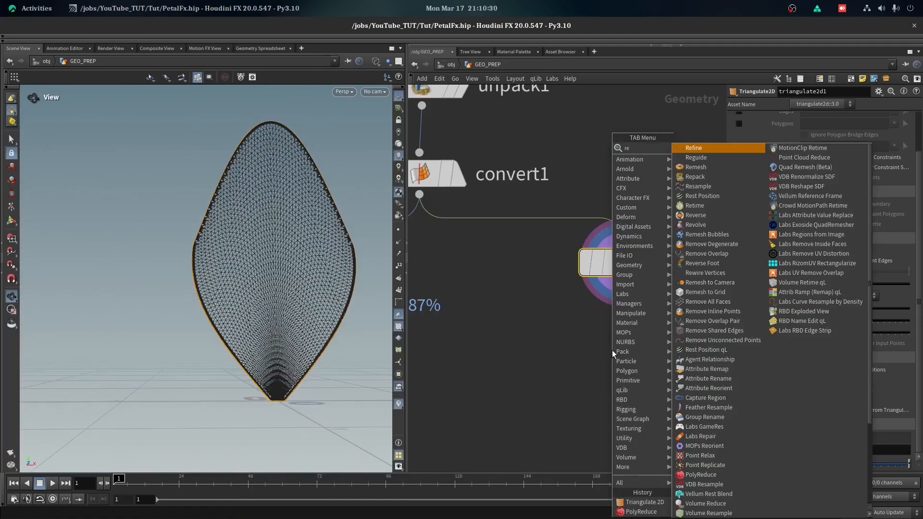
key(BackSpace)
key(BackSpace)
key(Escape)
Add a Labs Edge Group To Curve node below triangulate2d1, align it and display it
key(Tab)
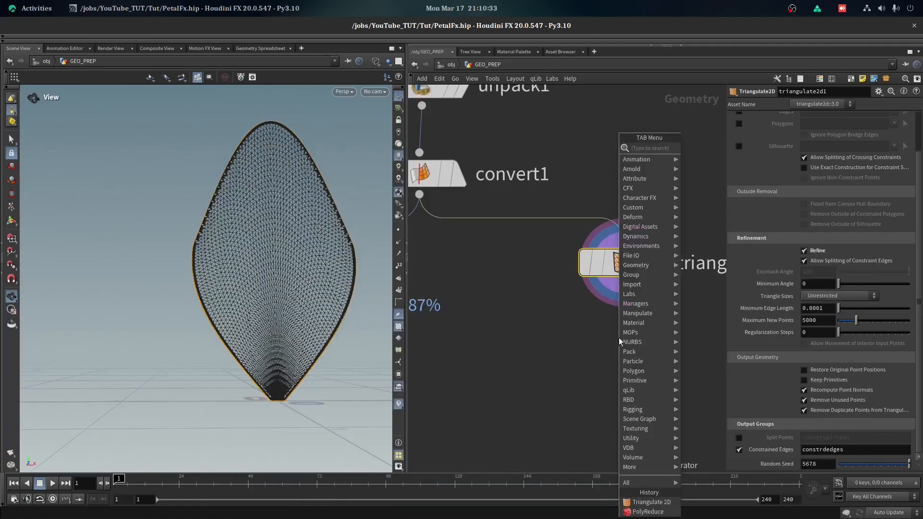
text(edge)
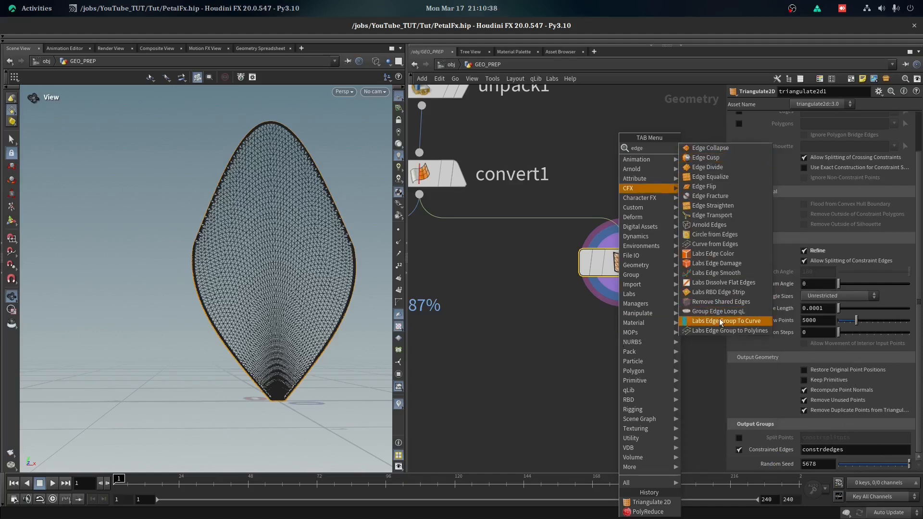
click(719, 318)
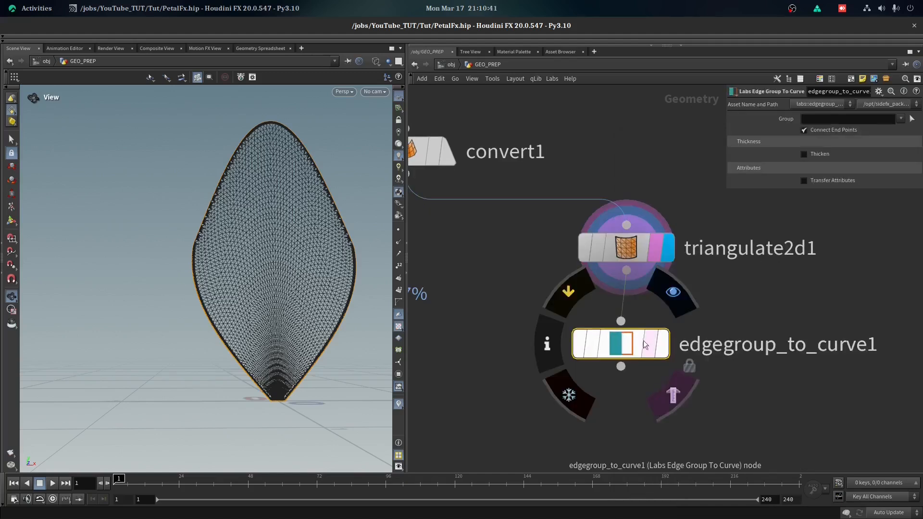
click(672, 292)
drag(627, 345, 634, 350)
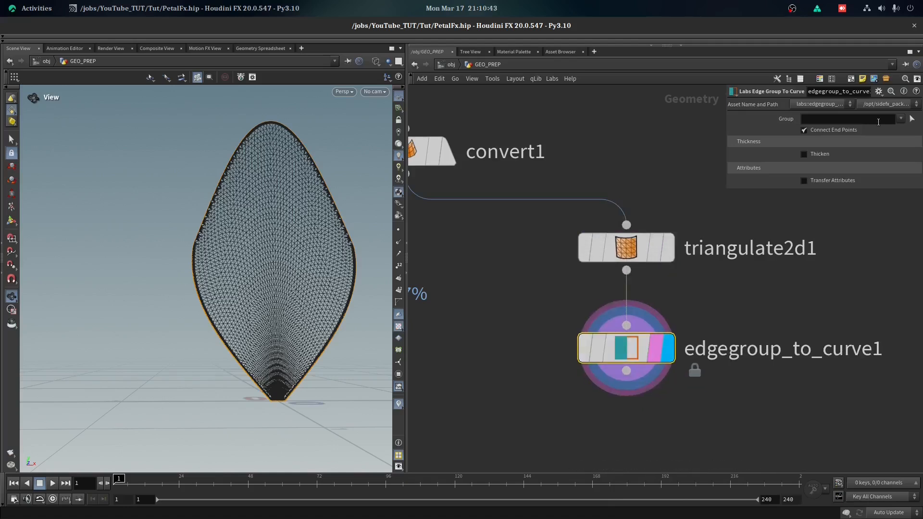
Set the edge group to convert to constrdedges and check the points of the petal outline curve
key(w)
click(900, 118)
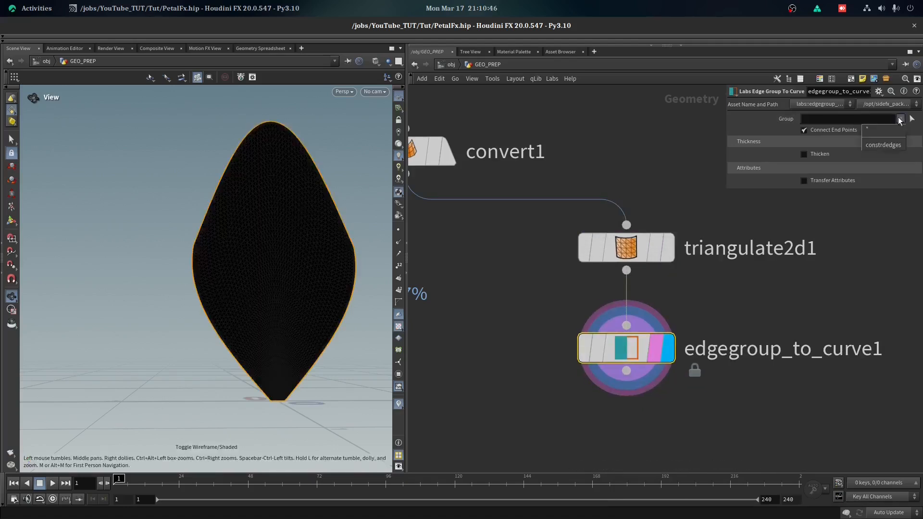
click(887, 146)
drag(261, 214, 355, 135)
click(398, 230)
drag(241, 204, 225, 205)
right_drag(232, 128, 314, 122)
click(396, 230)
key(space+g)
click(576, 324)
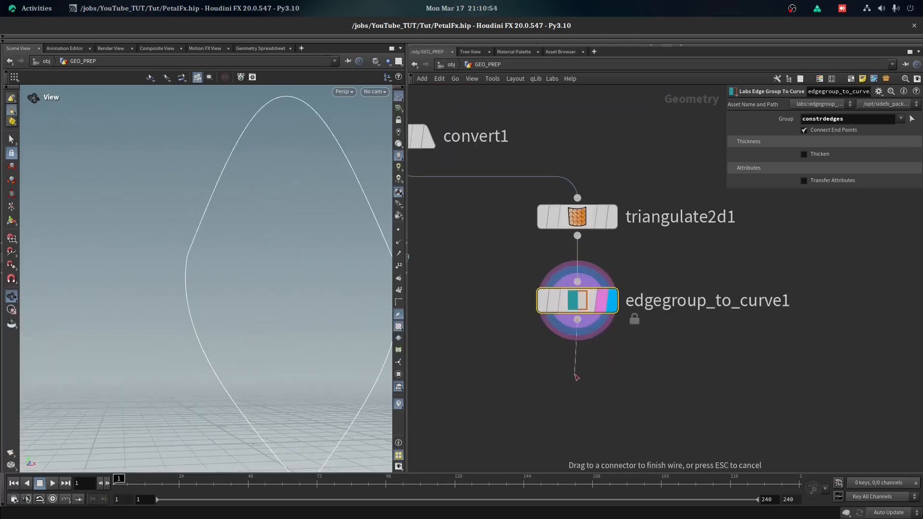
key(Tab)
text(re)
key(Escape)
Add a Resample node below edgegroup_to_curve1 and display it
click(577, 319)
key(Tab)
text(resa)
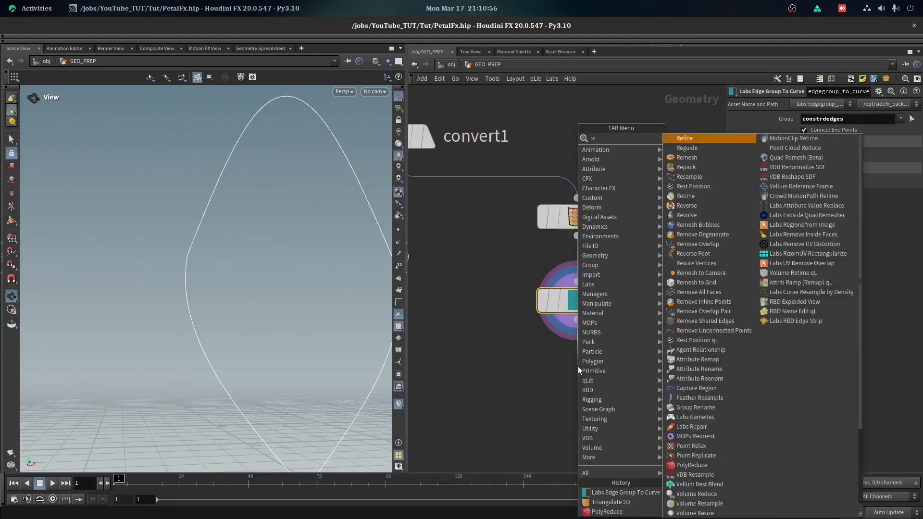
key(Return)
click(577, 376)
click(609, 380)
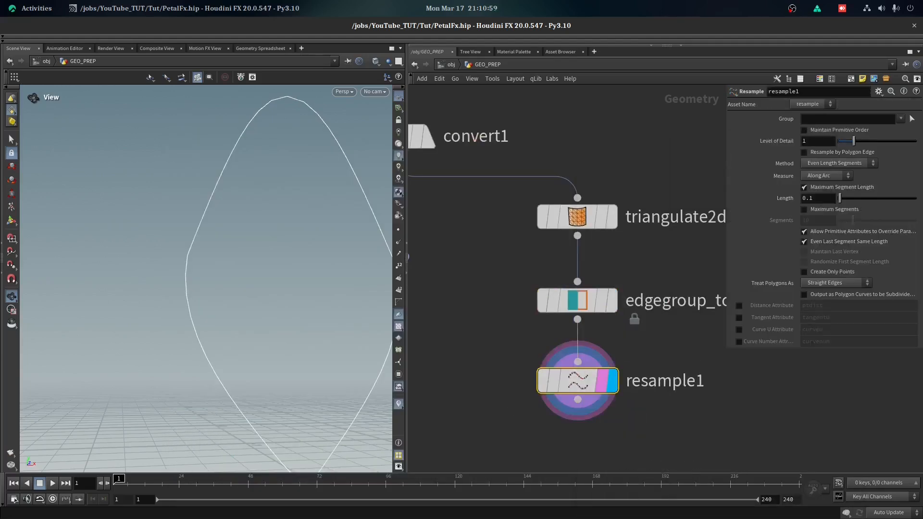
Set the Resample node's maximum segment length to 0.2 and show the outline's point markers
key(alt+Tab)
click(810, 197)
key(Return)
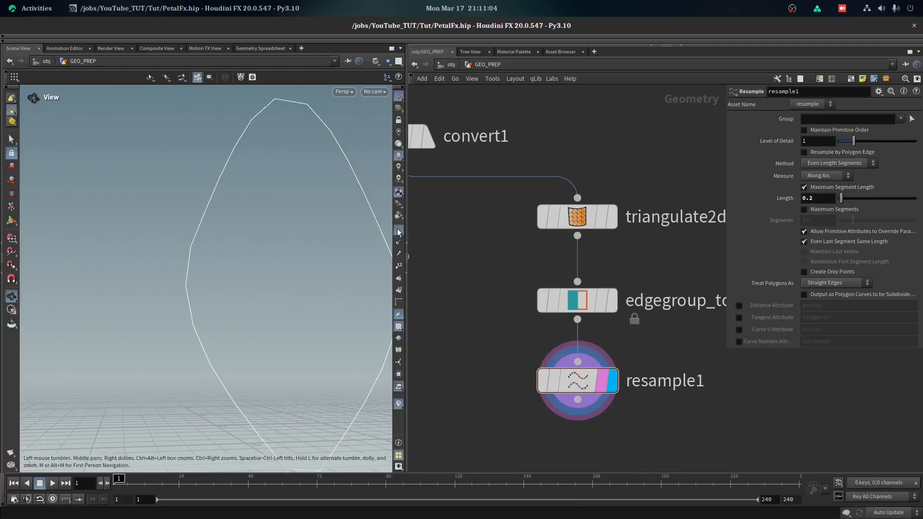
click(397, 231)
key(h)
scroll(548, 363, down, 3)
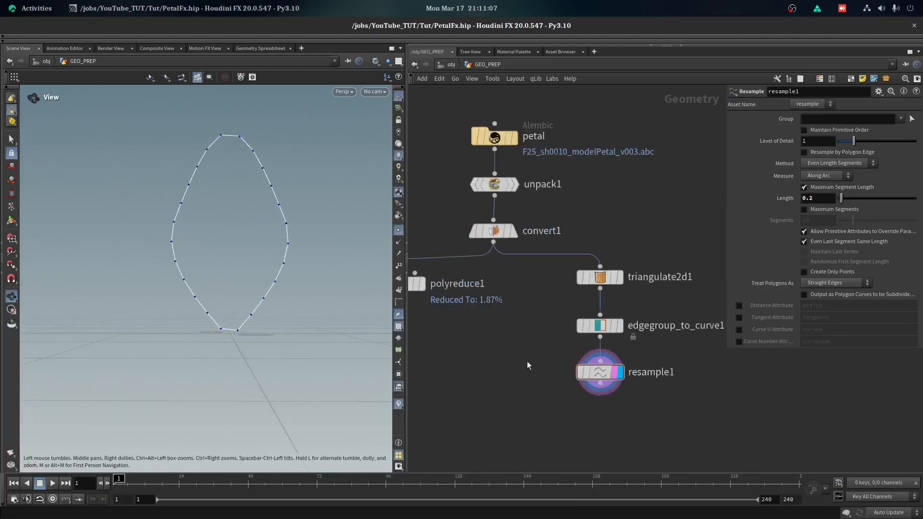
Append an Add node to resample1
middle_drag(548, 363, 549, 267)
scroll(594, 281, up, 2)
click(600, 281)
click(599, 332)
text(add)
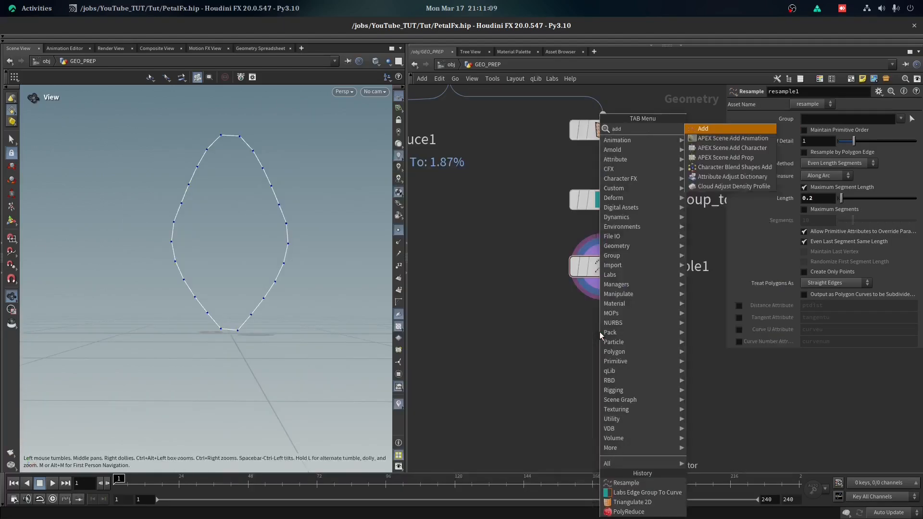
key(Return)
Make the Add node build polygons By Group from all points with Closed enabled
click(763, 120)
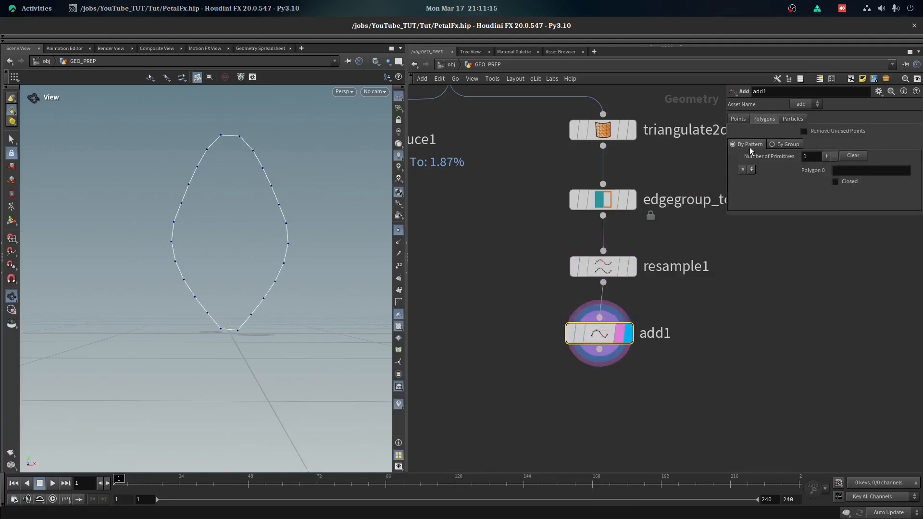
click(787, 144)
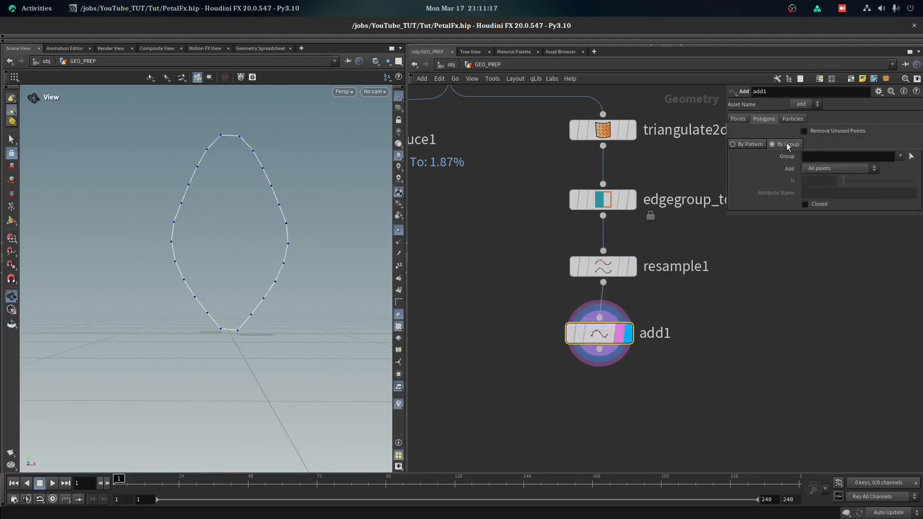
click(813, 205)
key(w)
mouse_move(269, 240)
mouse_down()
mouse_move(303, 251)
mouse_move(181, 259)
mouse_move(370, 202)
mouse_move(336, 211)
mouse_up()
key(w)
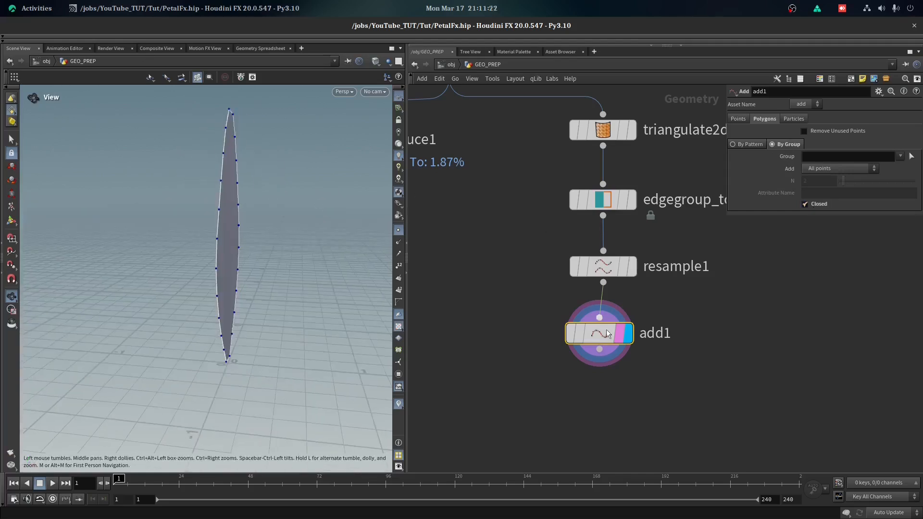
Examine the closed petal polygon's upper corners and the geometry information of add1
middle_drag(607, 333, 592, 294)
drag(241, 216, 260, 144)
right_drag(260, 144, 259, 211)
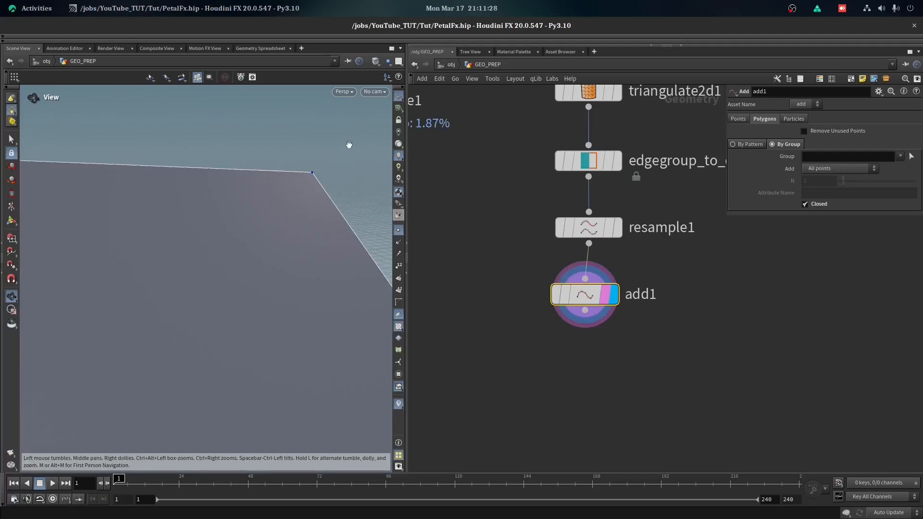
scroll(349, 144, down, 3)
middle_click(585, 294)
middle_drag(564, 376, 564, 320)
middle_click(635, 255)
middle_drag(635, 254, 673, 223)
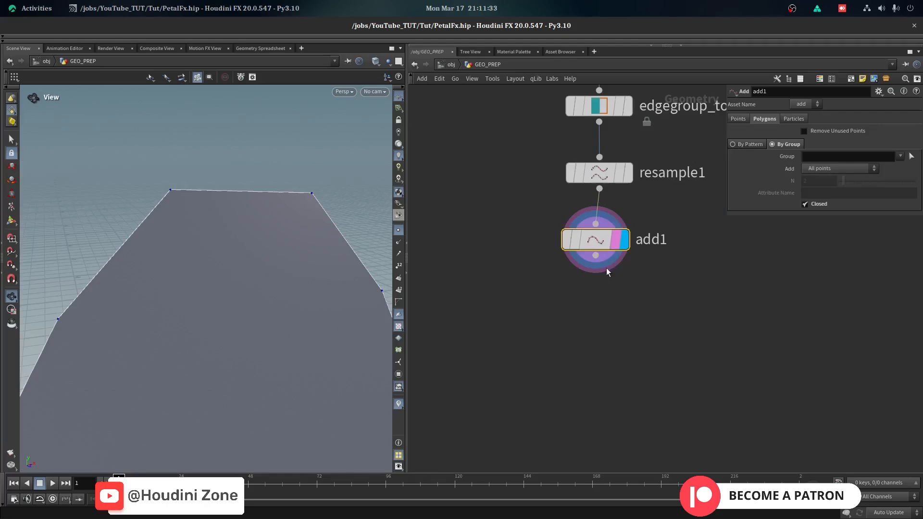
Append a Blast node to add1, display it and set its group to 0
key(Tab)
click(618, 309)
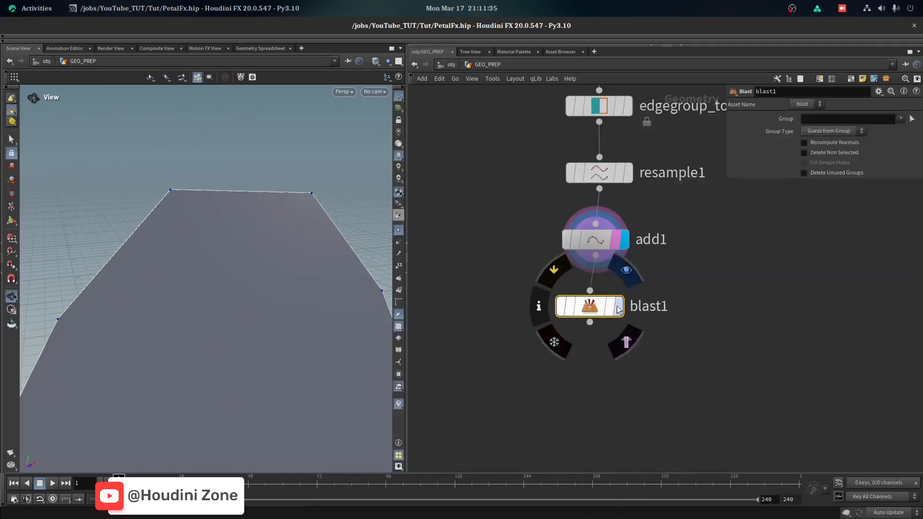
key(Return)
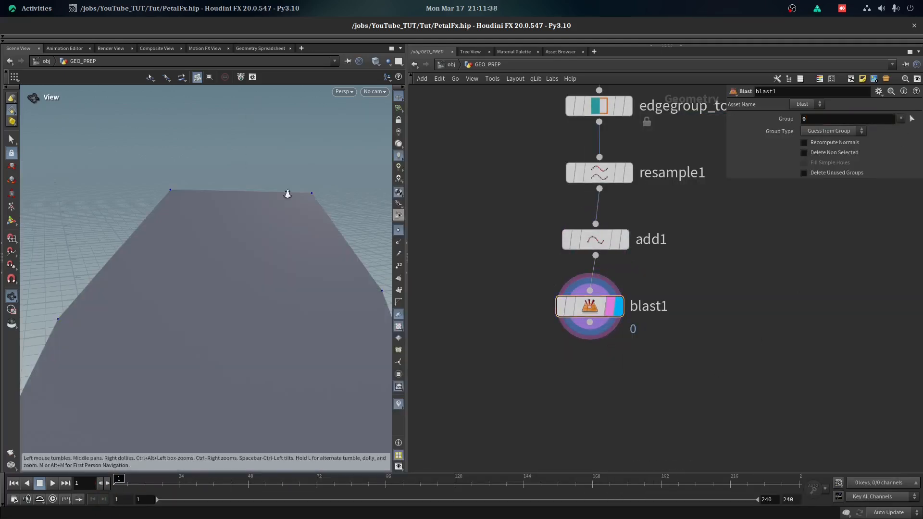
Compare blast1's result with Delete Non Selected on and off, checking the outline against the filled petal polygon
click(811, 152)
scroll(318, 235, down, 5)
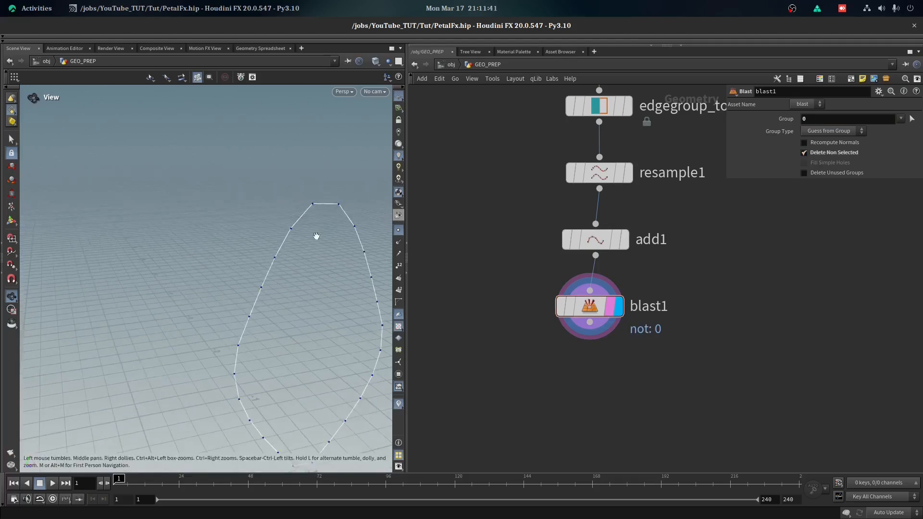
click(812, 153)
scroll(254, 211, down, 3)
drag(254, 212, 377, 233)
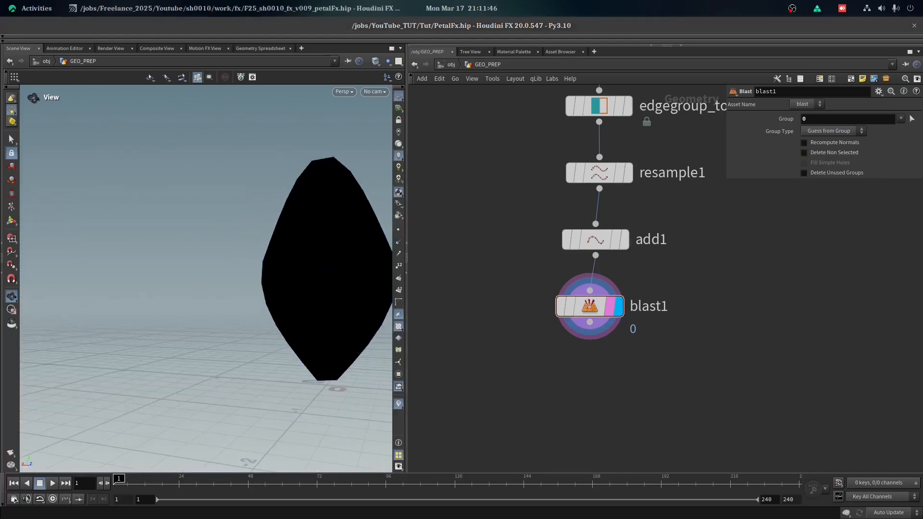
Append a Remesh node to blast1, display it and show the petal mesh as wireframe
key(Tab)
text(remesh)
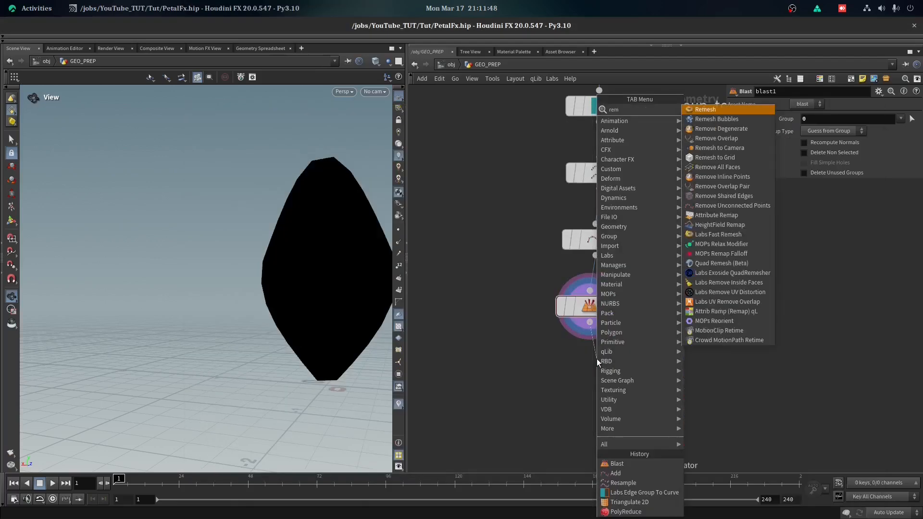
key(Return)
click(617, 369)
key(w)
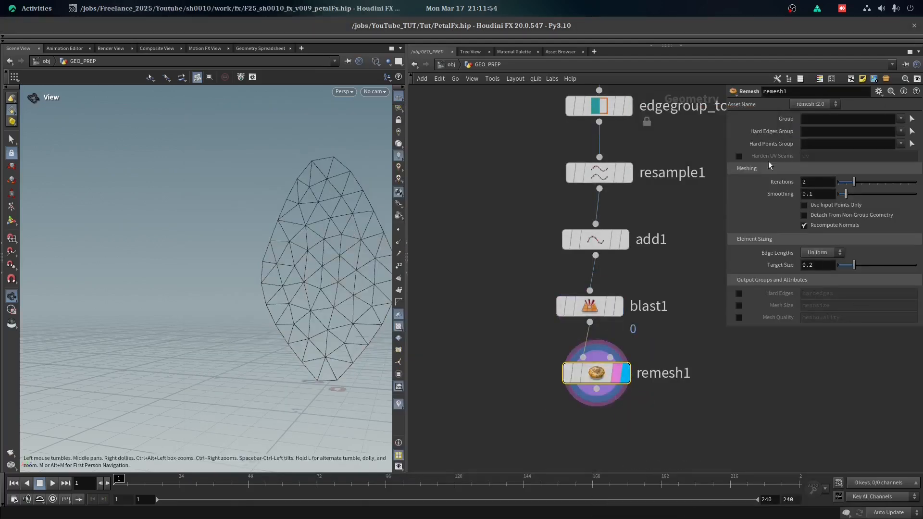
Set remesh1 to 10 iterations and Adaptive edge lengths with Max Size and Min Size enabled
double_click(817, 181)
text(10)
key(Return)
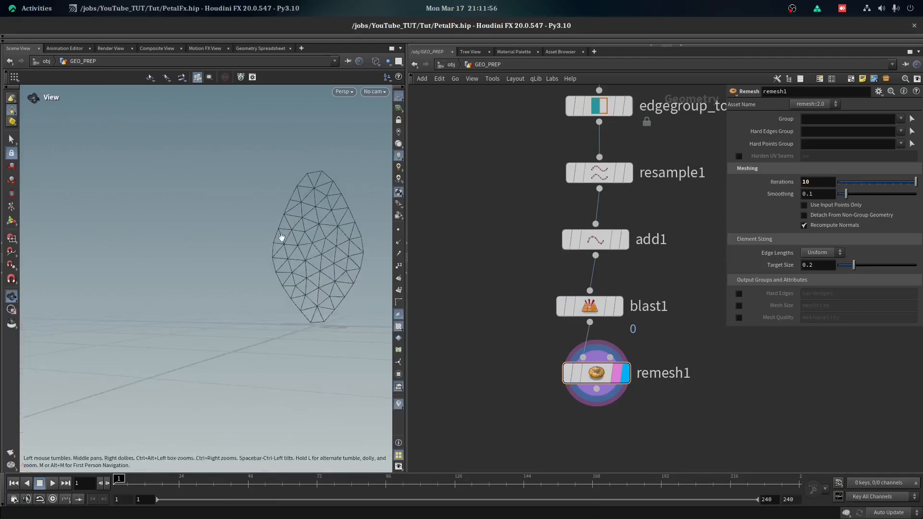
click(820, 252)
click(816, 264)
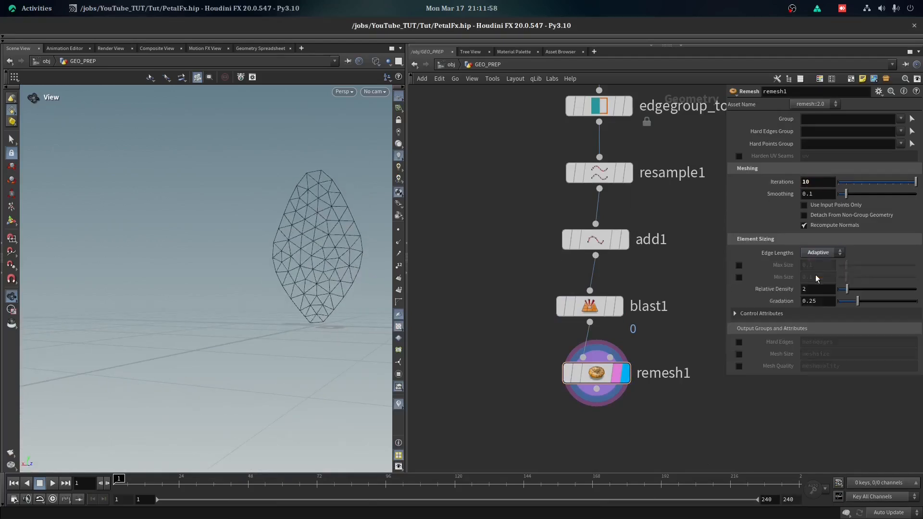
click(739, 265)
click(739, 277)
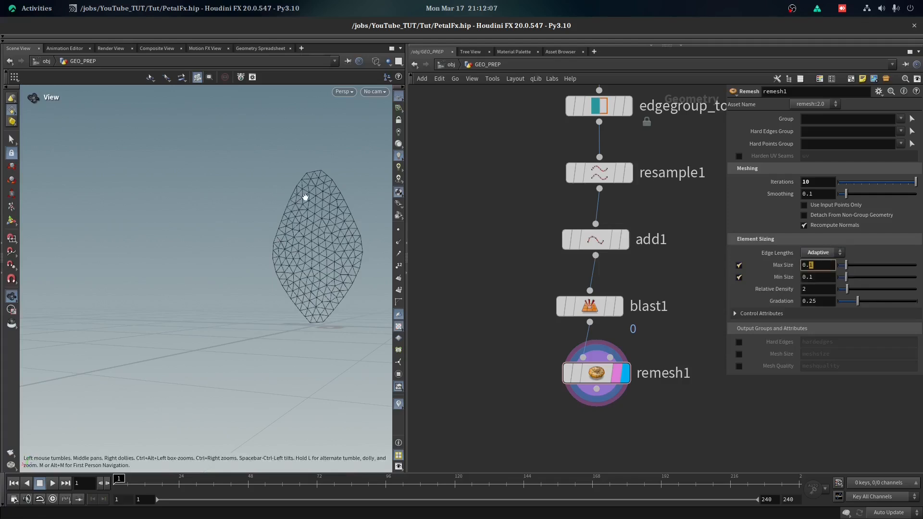
Set remesh1's Max Size to 0.997 and Min Size to 0.268 for a coarser petal mesh
scroll(306, 182, up, 5)
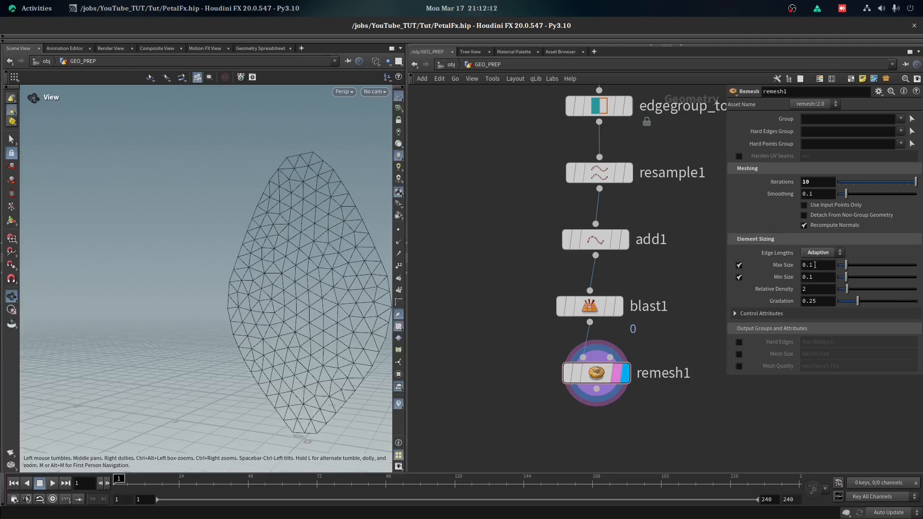
drag(810, 266, 813, 266)
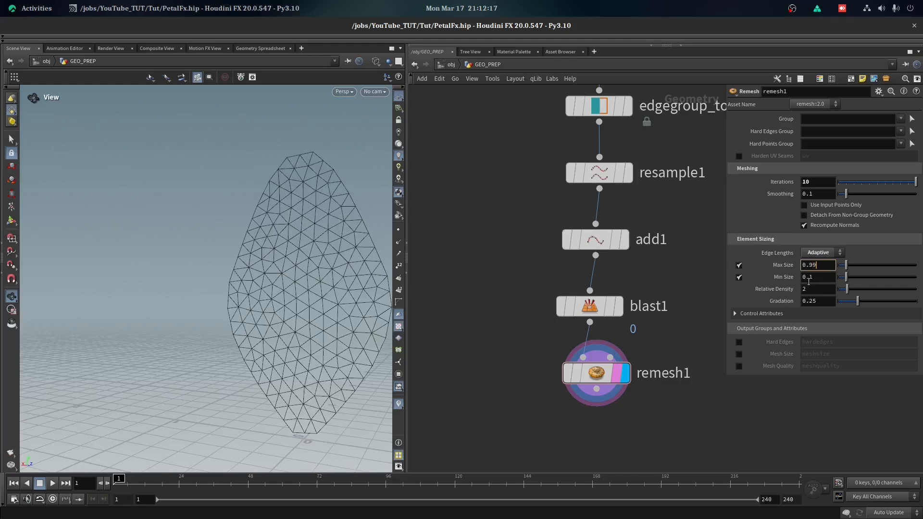
drag(808, 277, 819, 280)
text(268)
key(Return)
drag(240, 288, 274, 269)
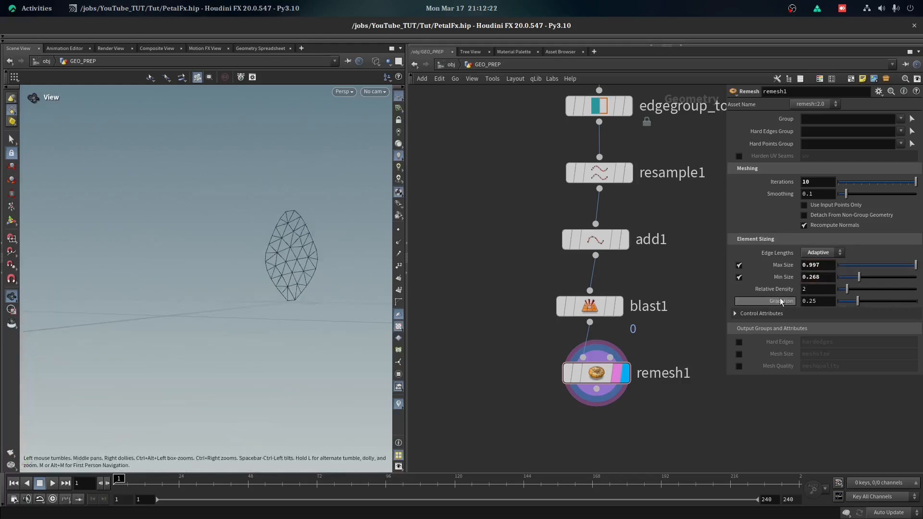
Set remesh1's Relative Density to 1 and Gradation to 1
click(810, 290)
text(1)
key(Return)
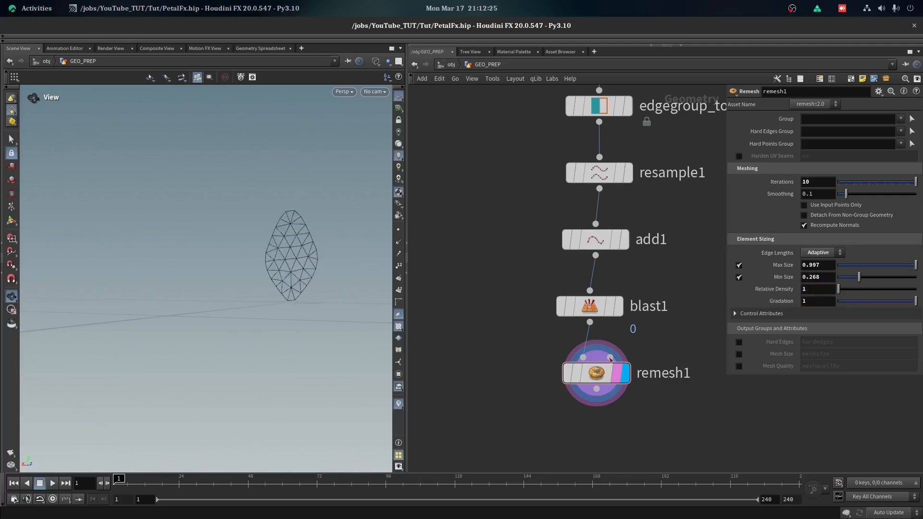
key(alt+Tab)
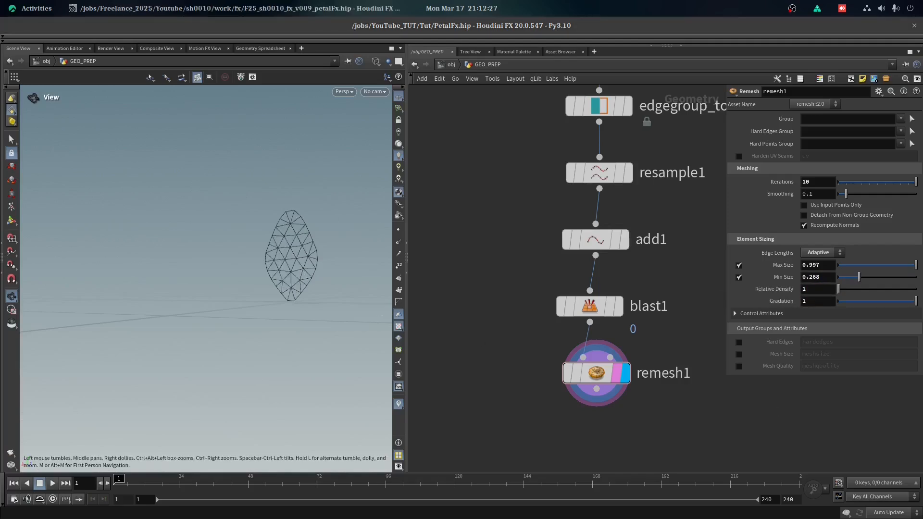
Append a displayed Group Create node to remesh1 and name its primitive group techMesh
scroll(703, 326, down, 2)
middle_drag(713, 391, 701, 261)
click(582, 252)
key(Tab)
text(g cr)
key(Return)
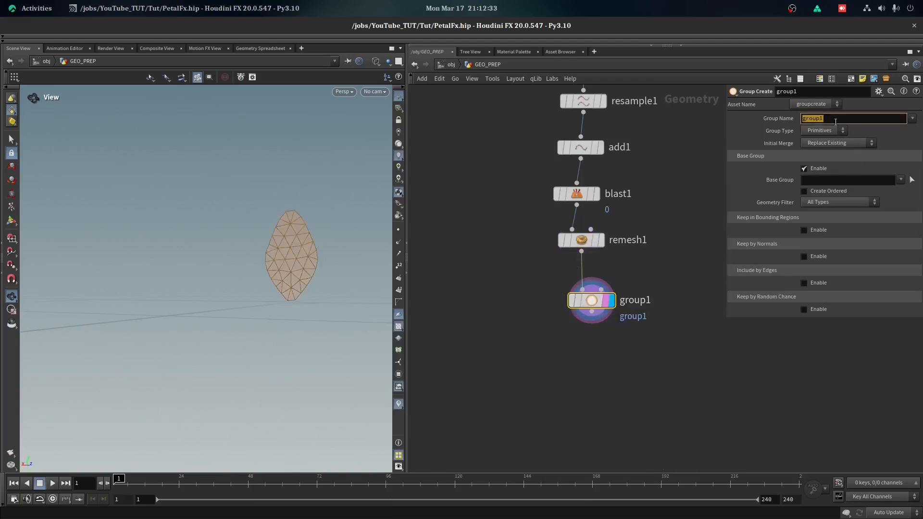
click(836, 123)
text(techMesh)
key(Return)
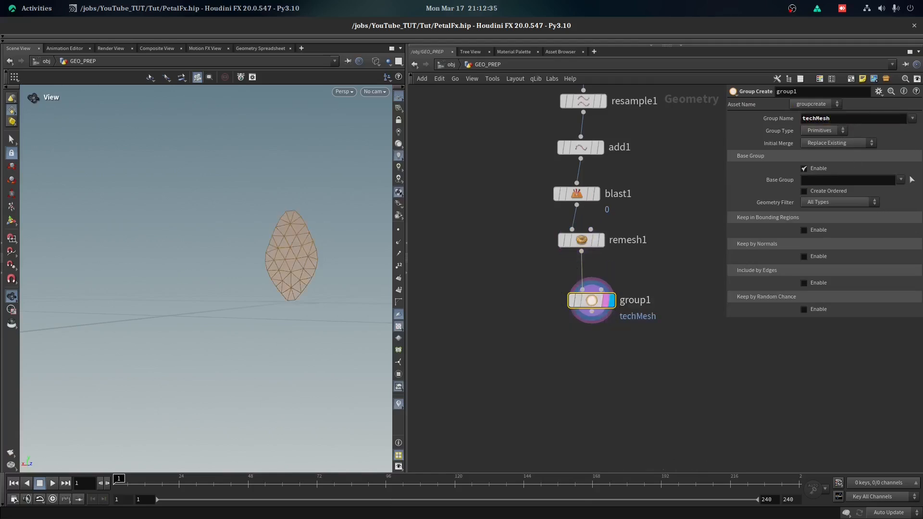
key(alt+Tab)
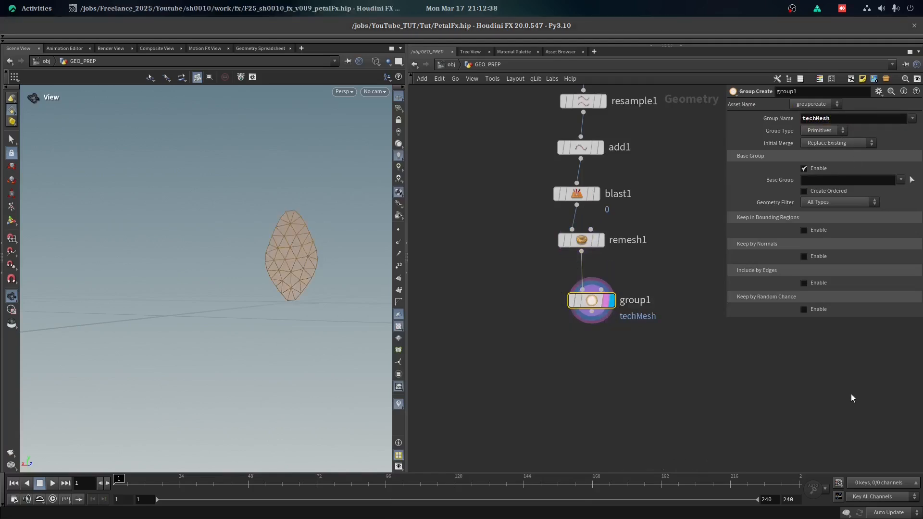
Add a second Group Create node after polyreduce1, display it and name its primitive group RenderGeo
scroll(639, 392, down, 6)
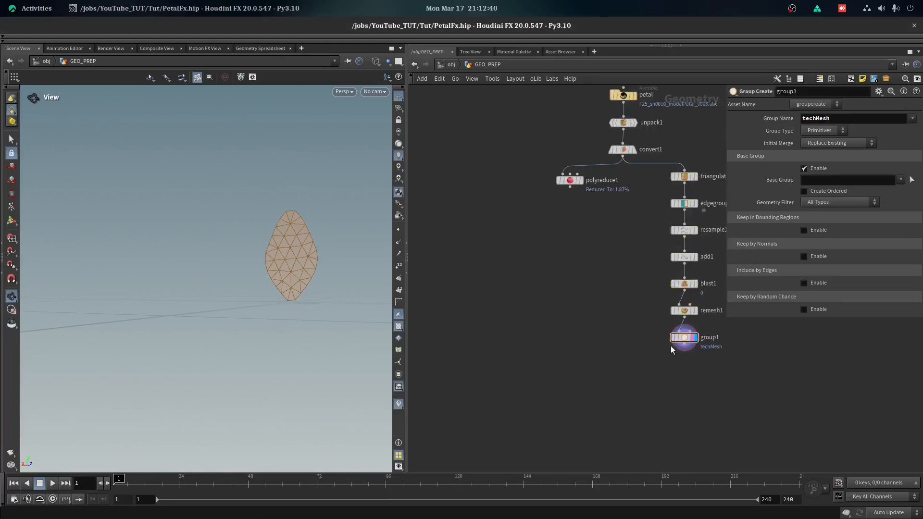
scroll(586, 217, up, 3)
key(Tab)
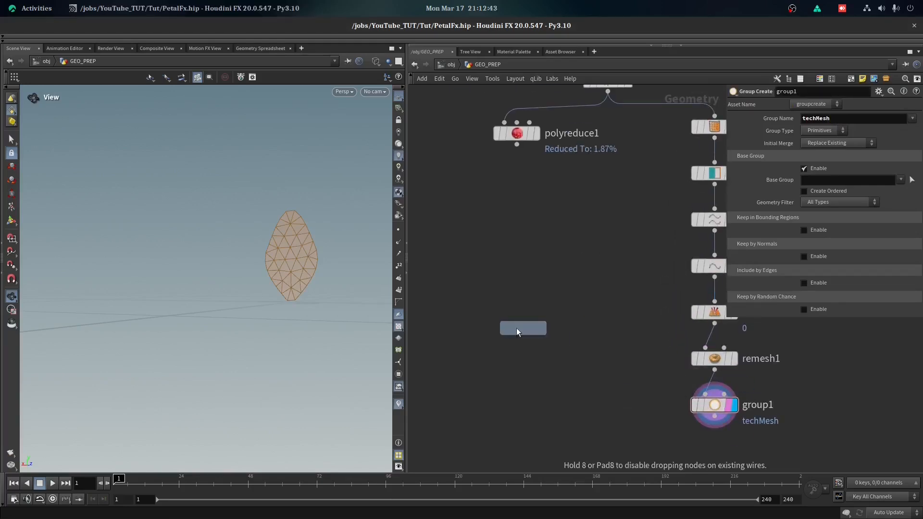
click(519, 325)
drag(517, 145, 508, 314)
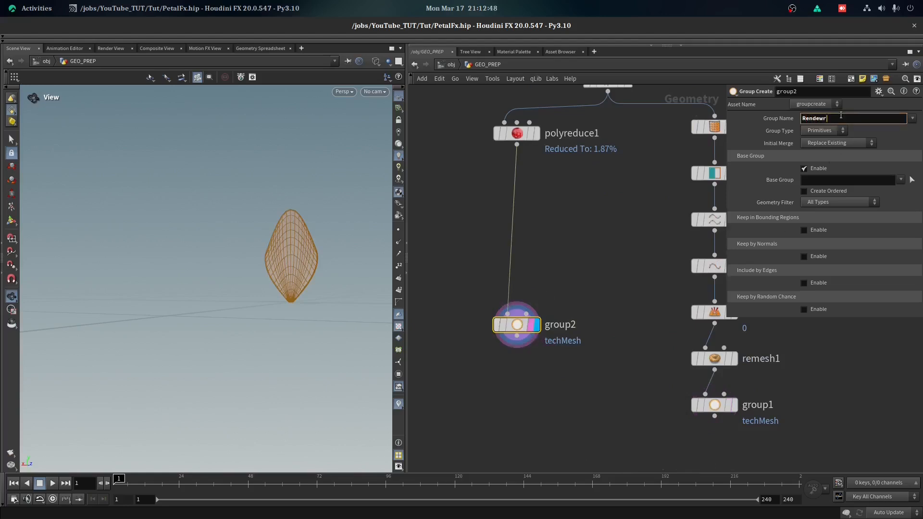
key(Return)
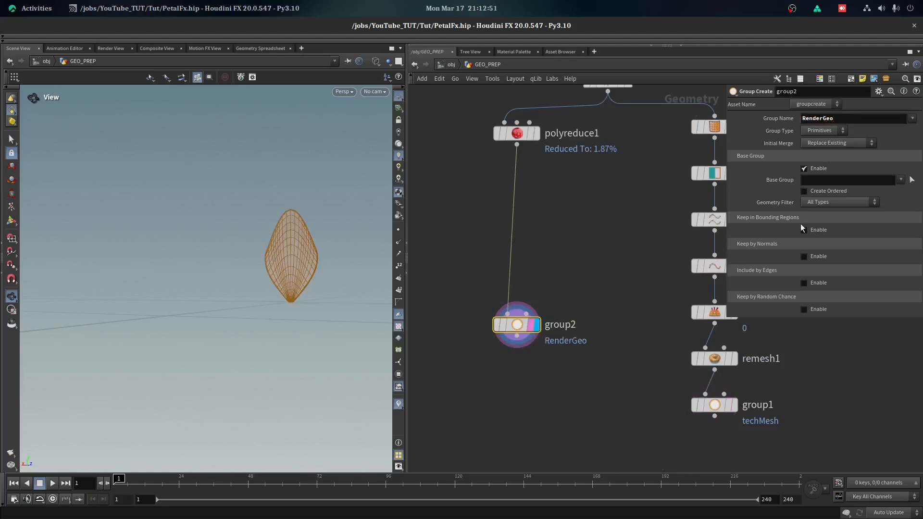
Combine the RenderGeo and techMesh branches in a Merge node placed below them and display the merged petal
scroll(595, 293, down, 2)
shift+click(688, 363)
click(687, 370)
alt+click(557, 428)
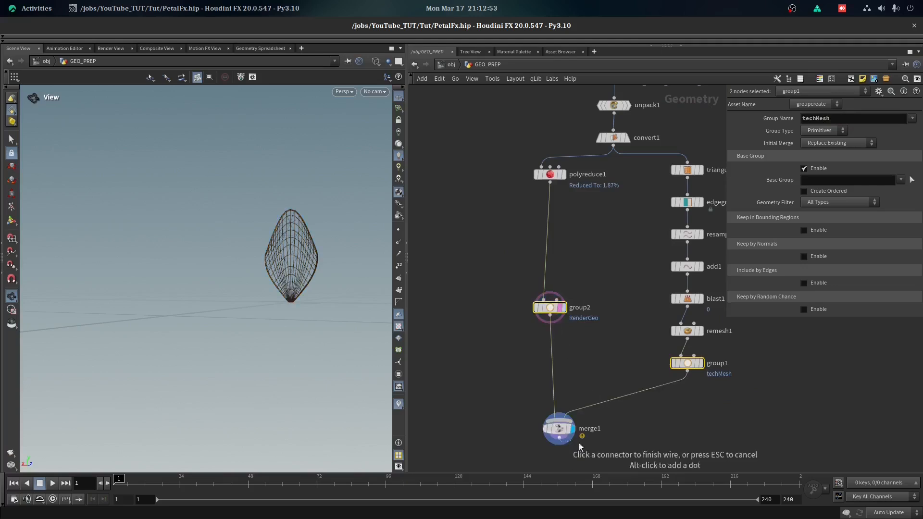
middle_drag(558, 431, 581, 314)
middle_click(579, 316)
drag(579, 315, 580, 343)
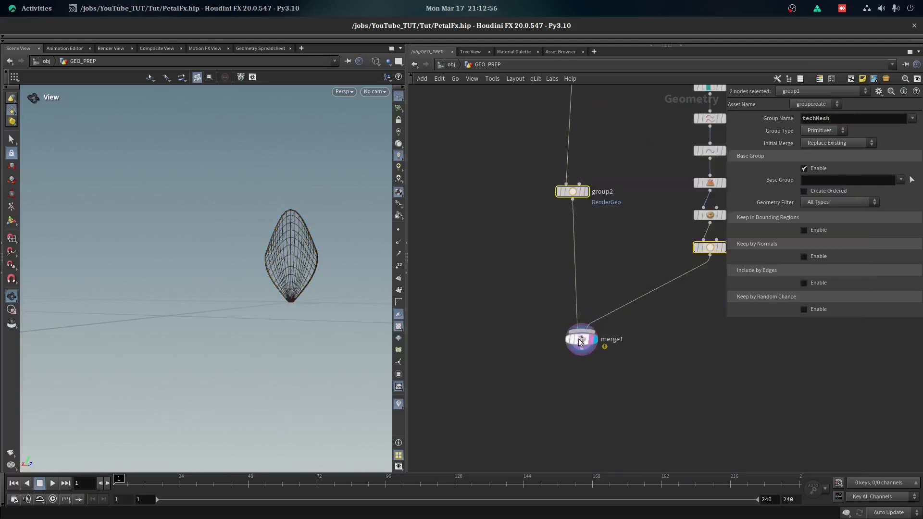
click(459, 294)
scroll(283, 231, up, 7)
scroll(500, 227, up, 1)
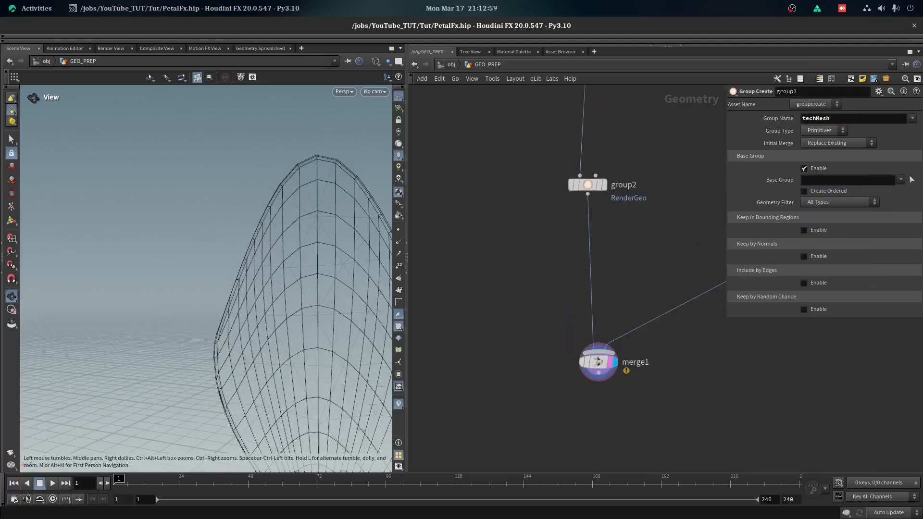
Create and display a separate Grid node beside the petal network
scroll(630, 290, down, 4)
middle_drag(513, 131, 557, 201)
key(Tab)
text(gri)
key(Return)
click(553, 202)
key(alt+Tab)
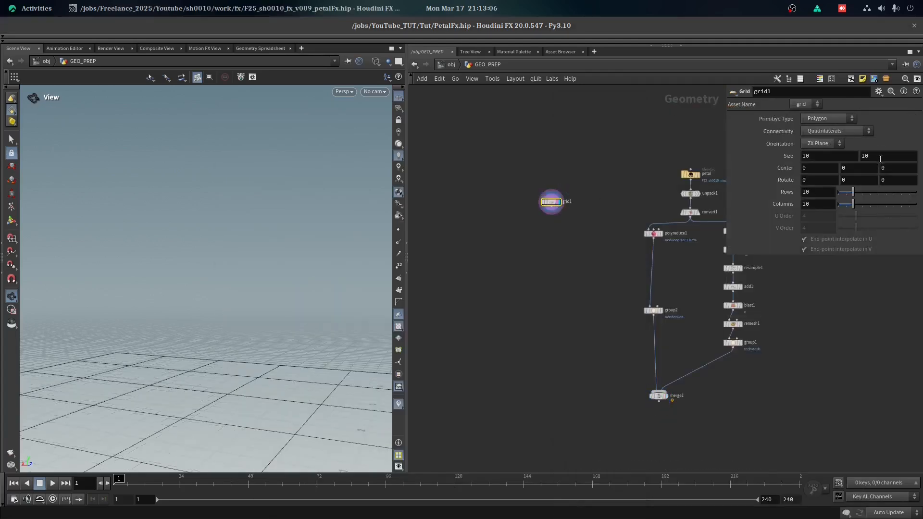
Set grid1's size to 2 by 2 with 50 rows and 50 columns
click(771, 158)
drag(817, 156, 770, 164)
text(2)
drag(880, 155, 773, 198)
text(2)
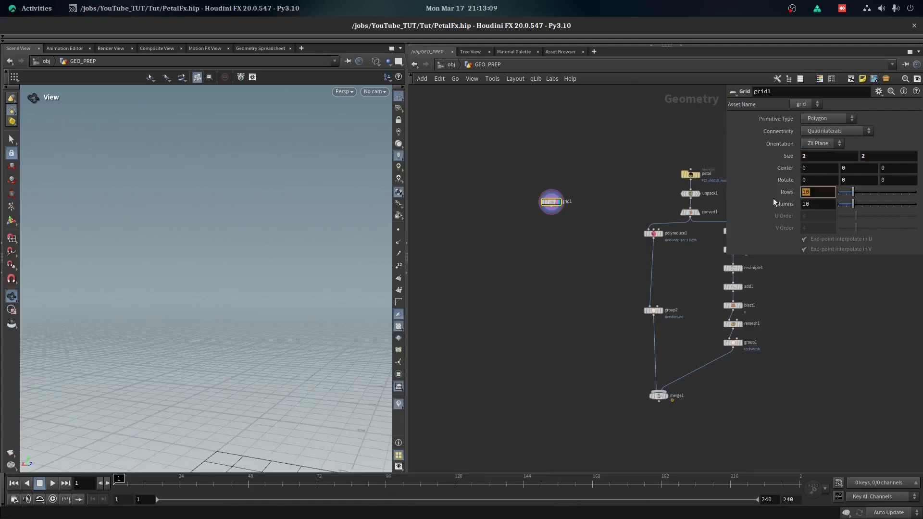
text(50)
key(Tab)
text(50)
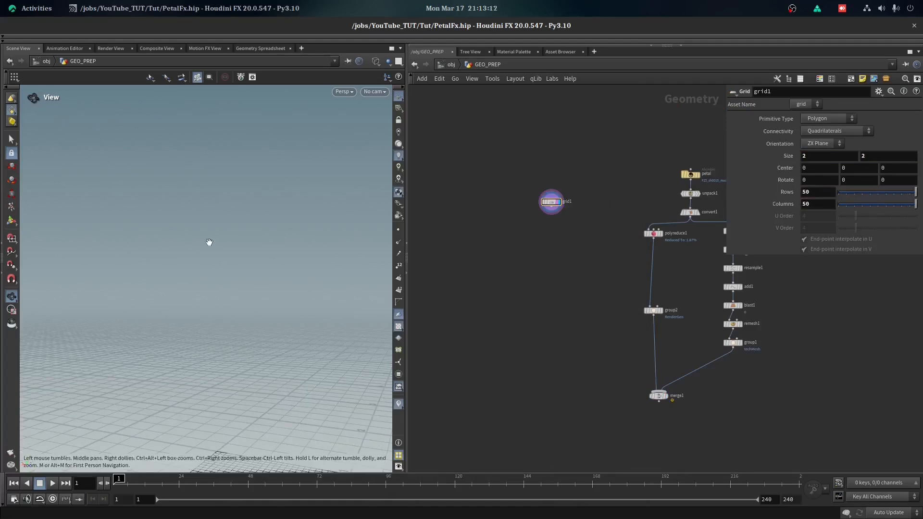
Examine how the grid fills the cam1 view and how far it extends beyond the frame
drag(209, 242, 290, 251)
click(375, 91)
click(388, 135)
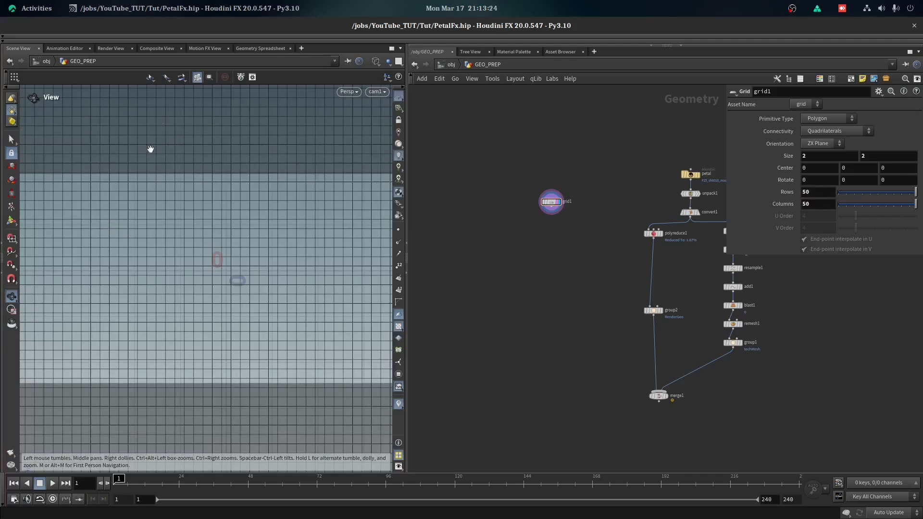
right_drag(287, 162, 232, 290)
scroll(289, 163, up, 5)
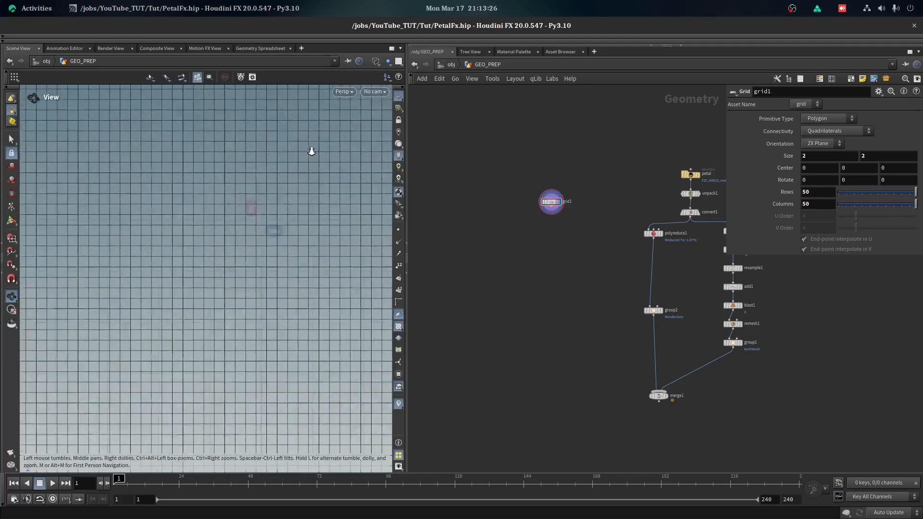
click(368, 94)
click(377, 138)
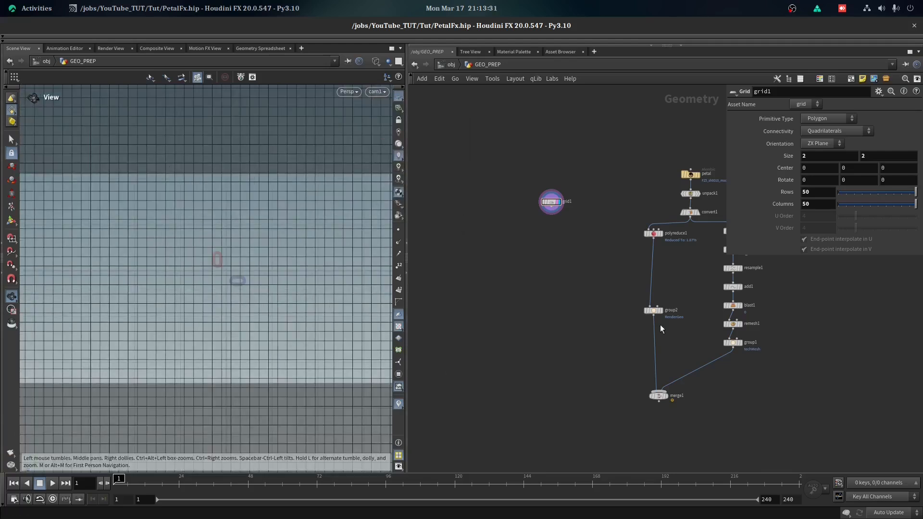
scroll(661, 338, up, 3)
scroll(682, 358, down, 5)
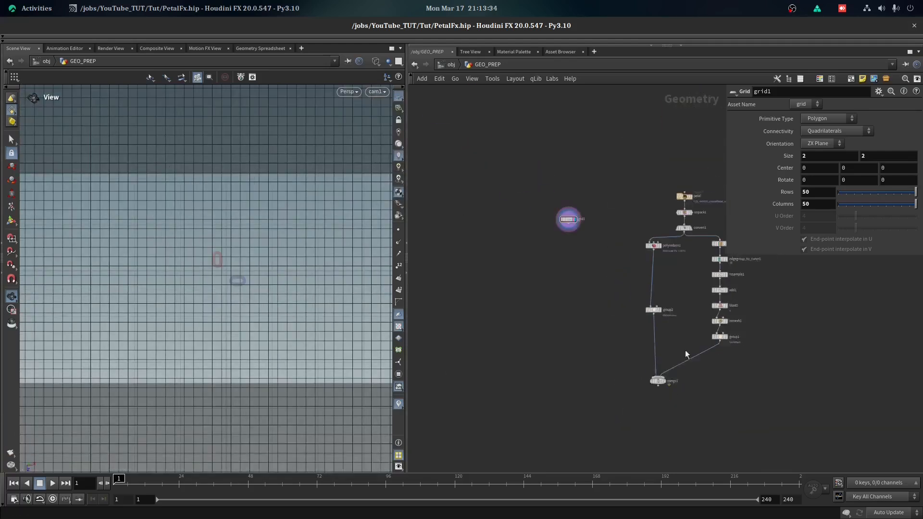
scroll(692, 232, up, 2)
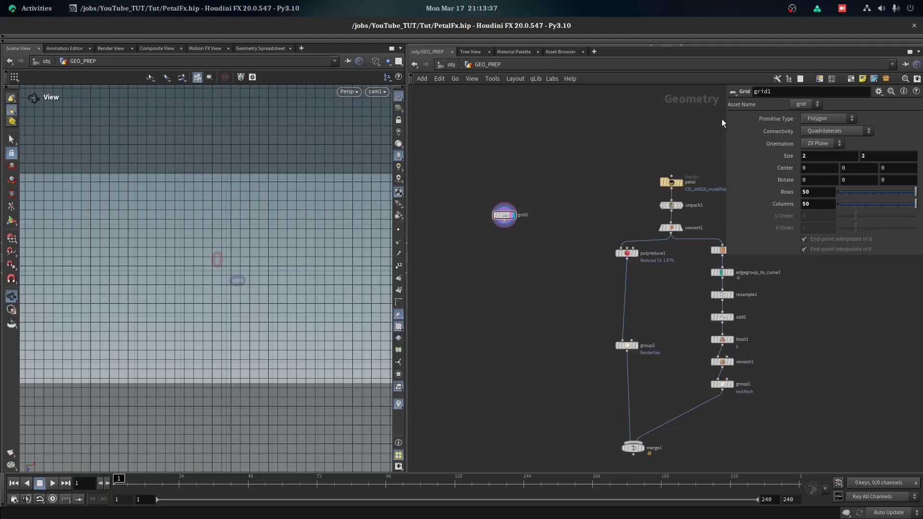
right_drag(245, 183, 210, 309)
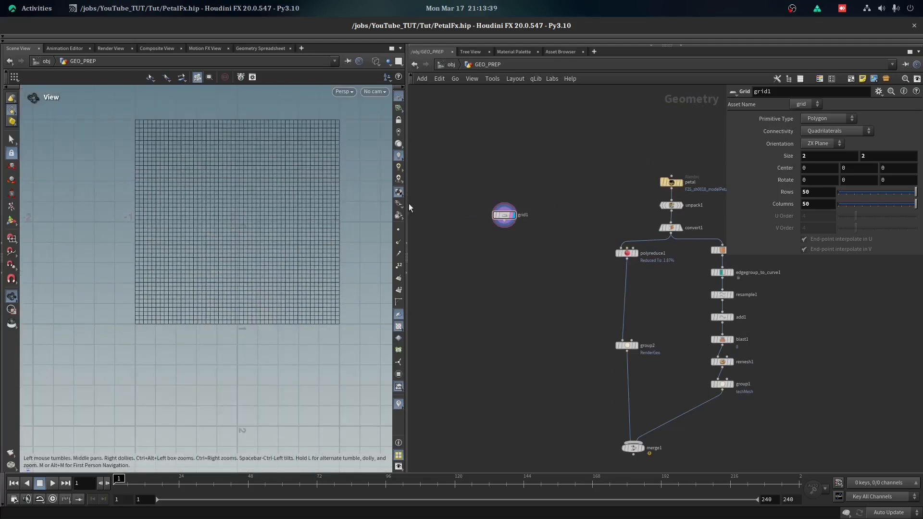
scroll(467, 210, up, 4)
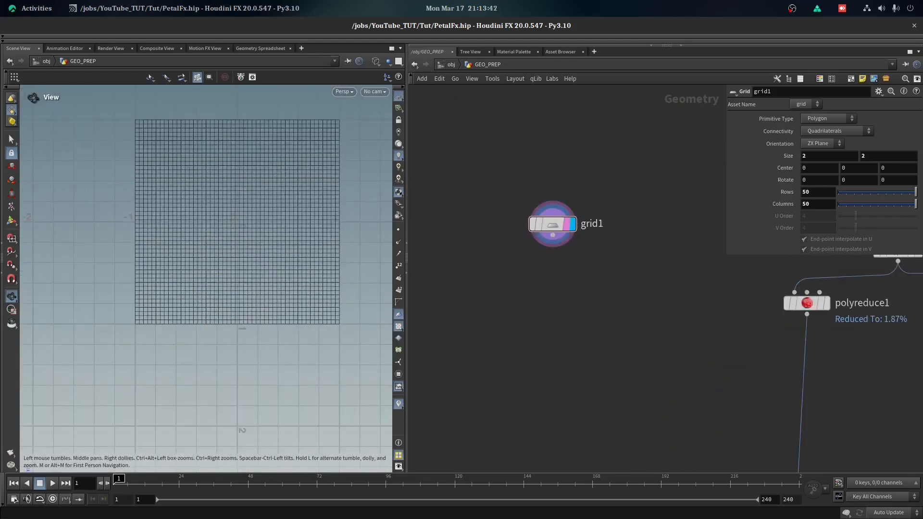
Append a Group Create node to grid1
drag(553, 235, 546, 293)
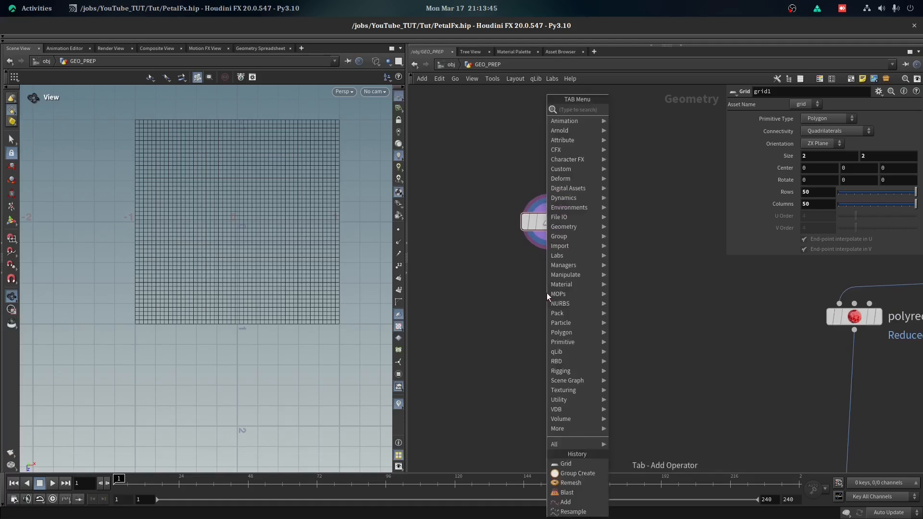
text(grou)
key(Return)
click(548, 306)
Add a Camera Frustum qL node for /obj/cam1 beside the grid network and display it
key(Tab)
text(camert)
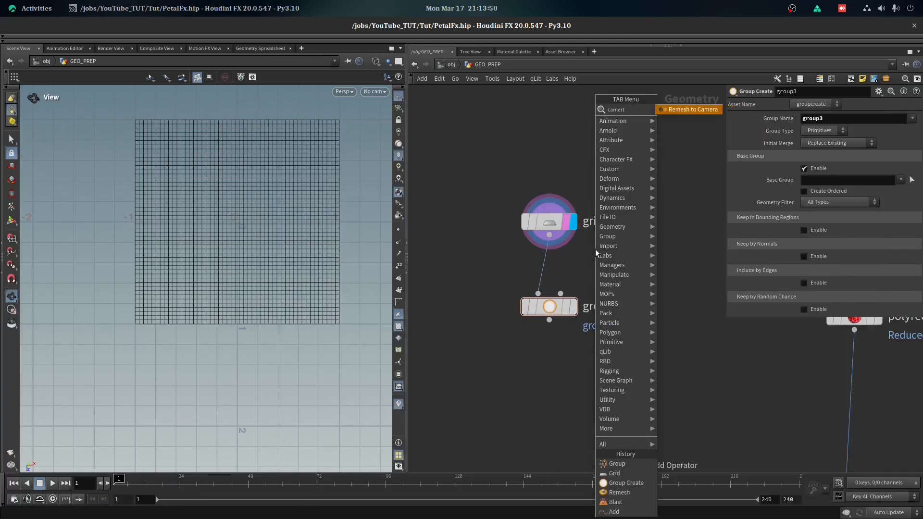
click(683, 109)
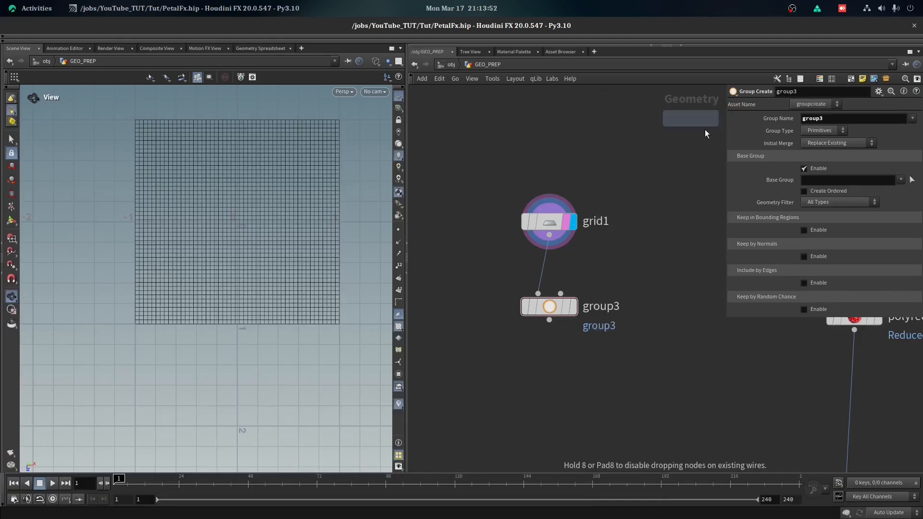
click(706, 261)
click(667, 251)
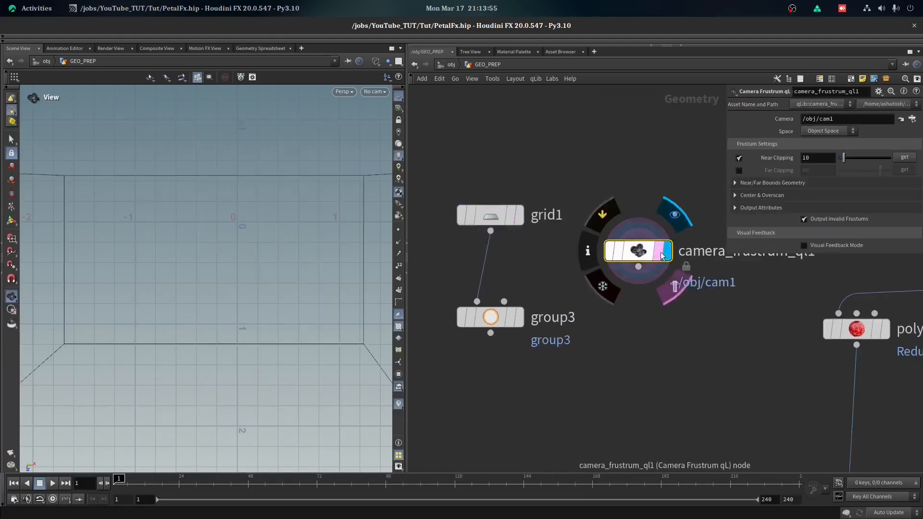
Examine the shape and direction of the cam1 frustum from outside the camera
scroll(697, 329, down, 3)
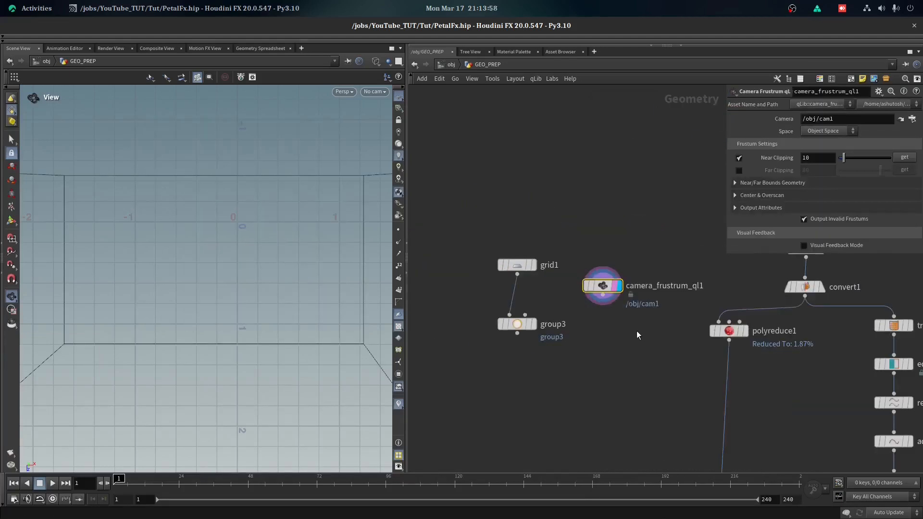
drag(638, 225, 601, 340)
middle_drag(615, 318, 614, 317)
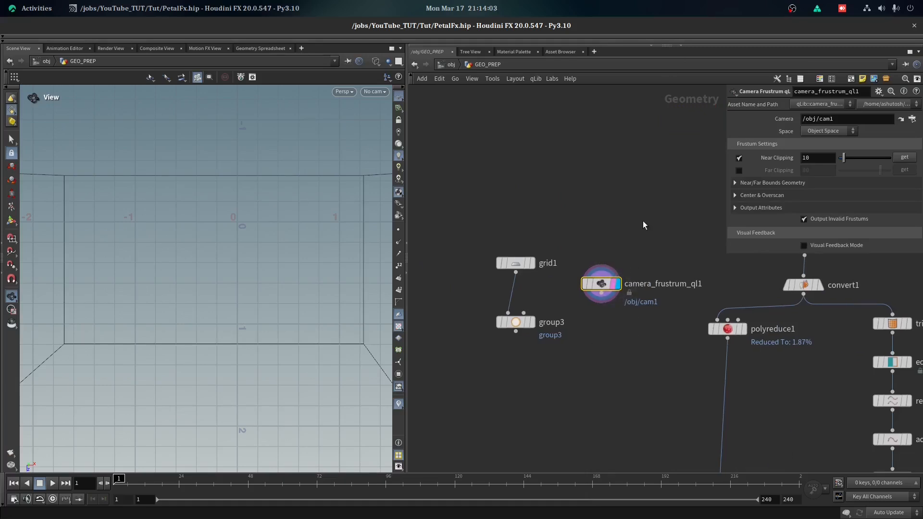
scroll(643, 232, down, 3)
scroll(569, 244, up, 3)
drag(528, 227, 591, 331)
drag(572, 306, 554, 321)
click(652, 319)
click(642, 274)
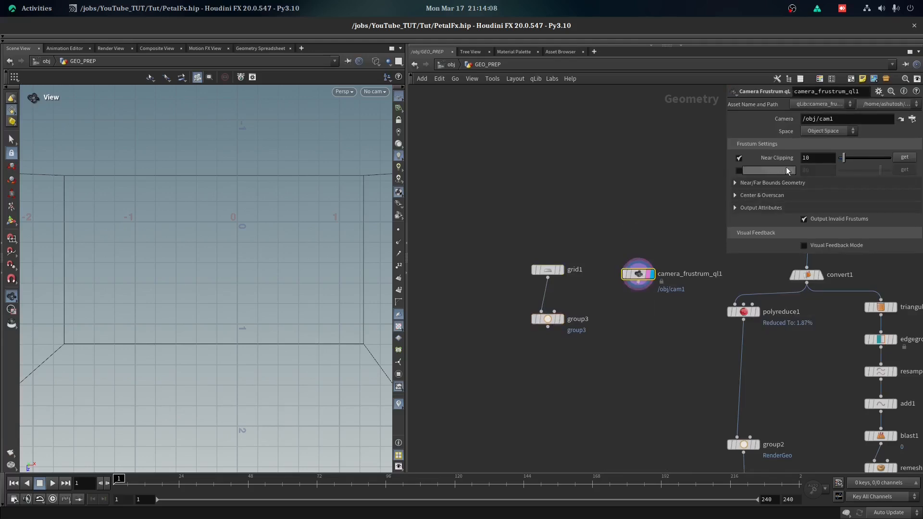
key(g)
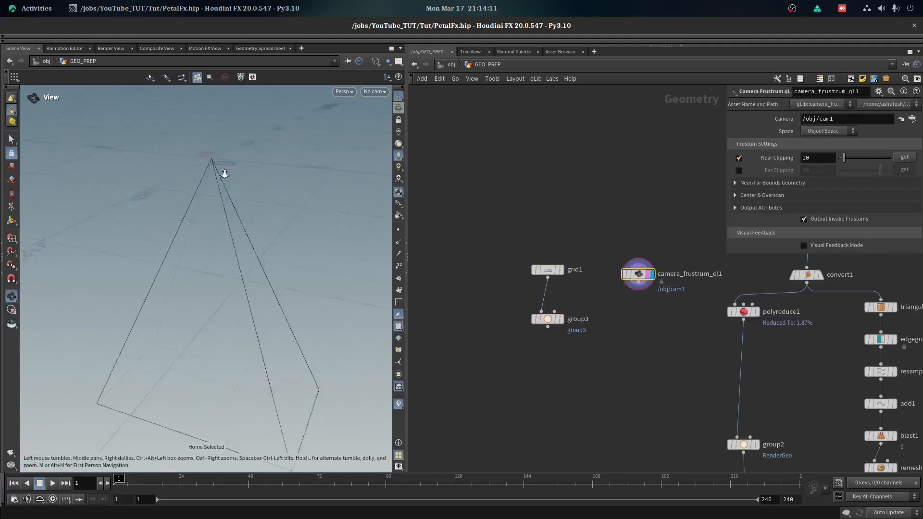
scroll(644, 284, up, 3)
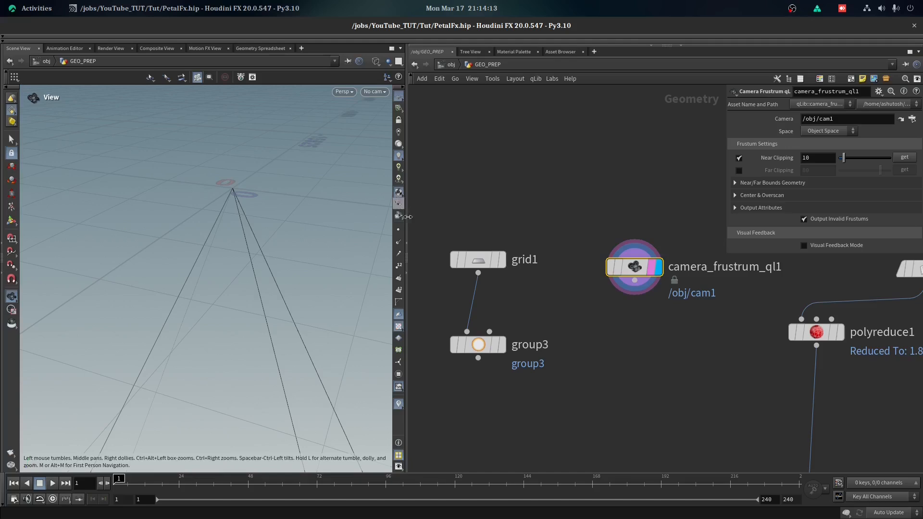
Feed the camera frustum into group3's second input and name the group del
click(487, 349)
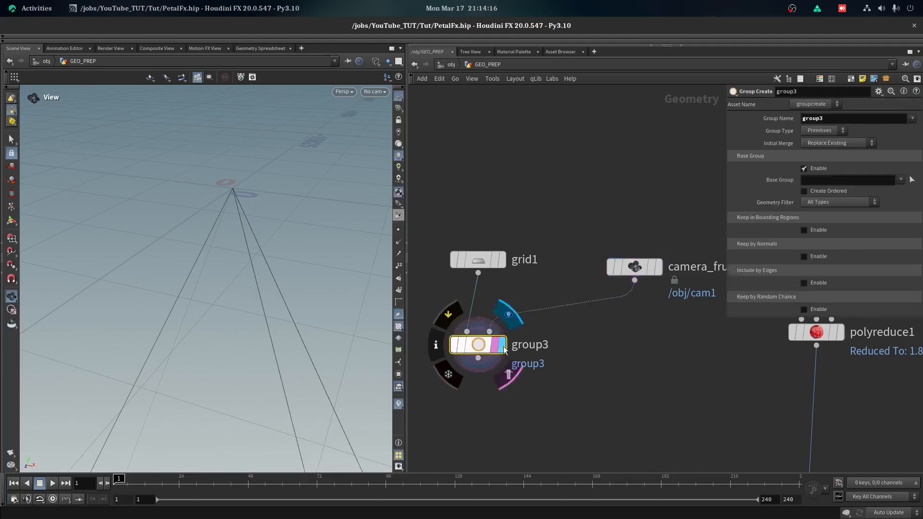
click(815, 131)
click(778, 132)
double_click(832, 118)
text(del)
key(Return)
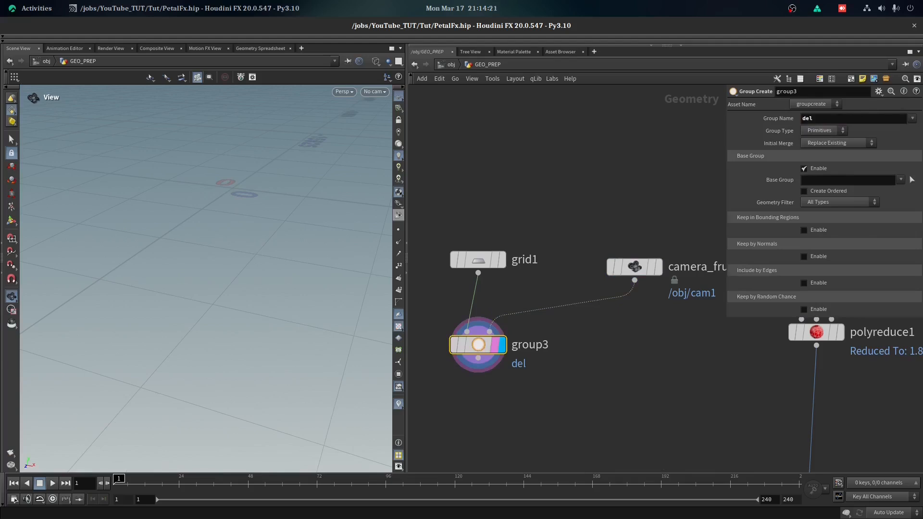
Make group3 a point group without a base group, keeping points in a bounding region of type Bounding Object
click(809, 132)
click(817, 168)
click(805, 195)
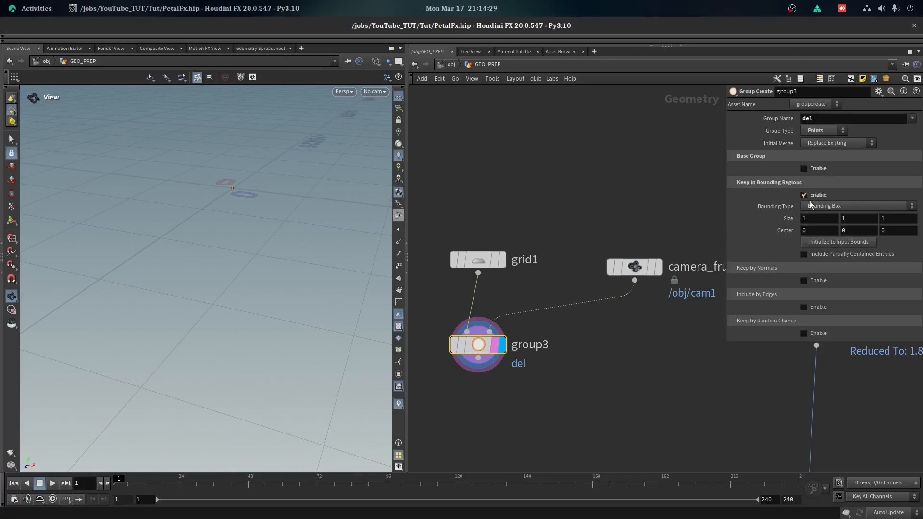
click(809, 207)
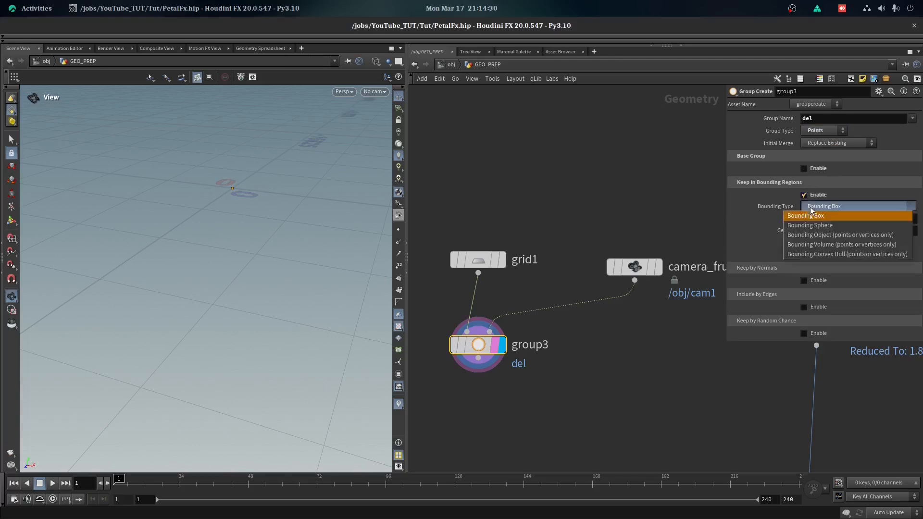
click(810, 235)
key(g)
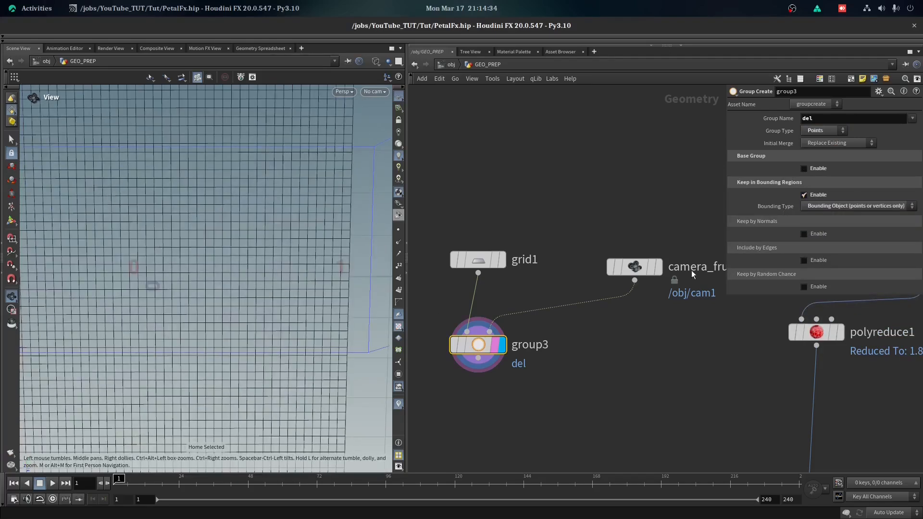
Set the camera frustum's near clipping to 0 and its overscan to 1.1 in both directions
click(634, 266)
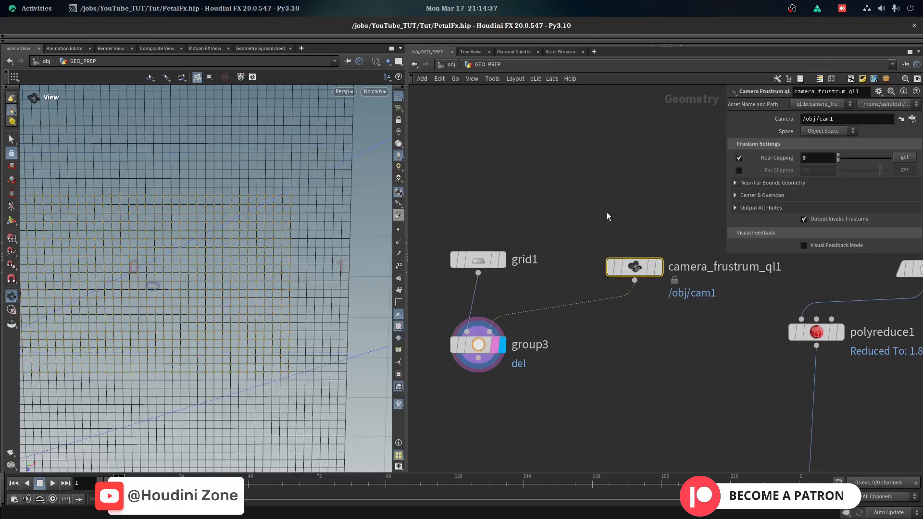
click(759, 183)
click(737, 232)
click(826, 258)
text(.1)
click(875, 258)
text(.1)
click(606, 362)
scroll(605, 362, down, 1)
middle_drag(605, 363, 606, 345)
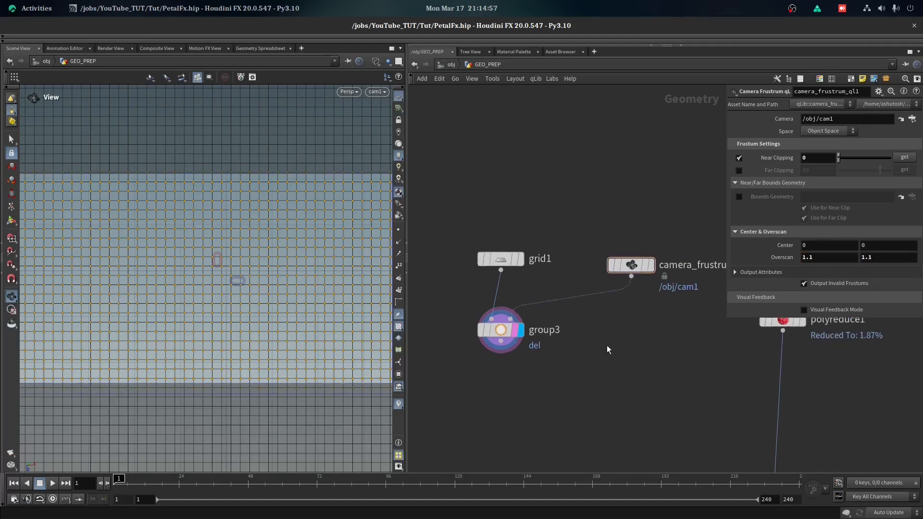
Append a Blast node below group3
click(510, 330)
click(501, 341)
key(Tab)
text(bl)
key(Return)
click(495, 379)
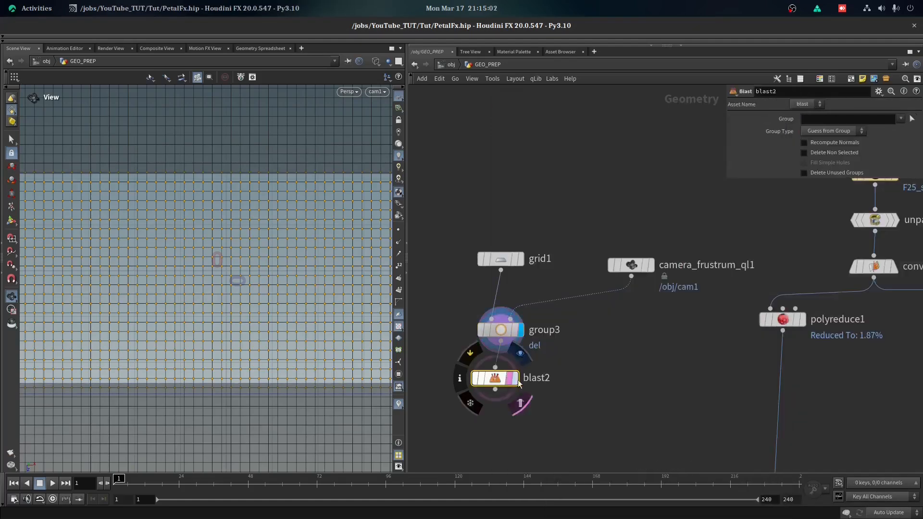
Display blast2 and set it to delete everything outside the group del
click(513, 378)
click(900, 118)
click(889, 129)
click(804, 153)
drag(262, 205, 242, 230)
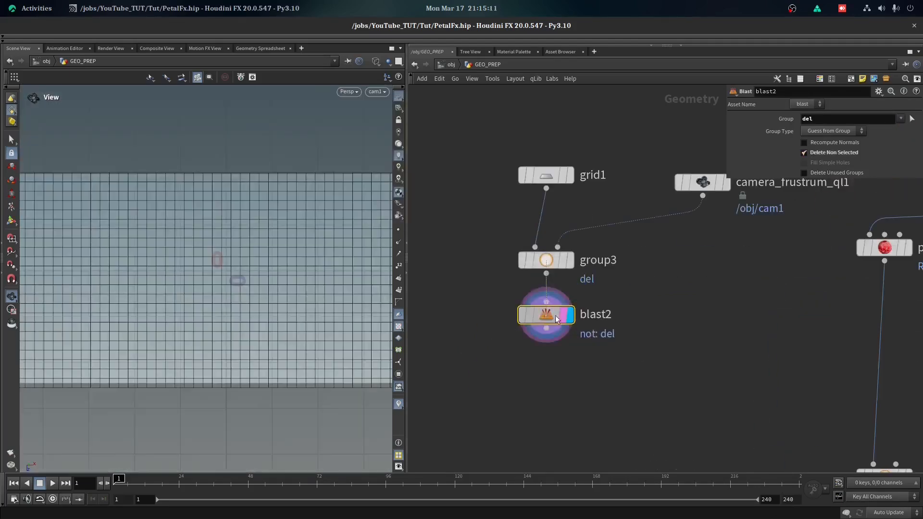
Append a Scatter node to blast2 and display it
click(546, 328)
key(Tab)
text(sc)
key(Return)
click(545, 373)
click(570, 370)
key(alt+Tab)
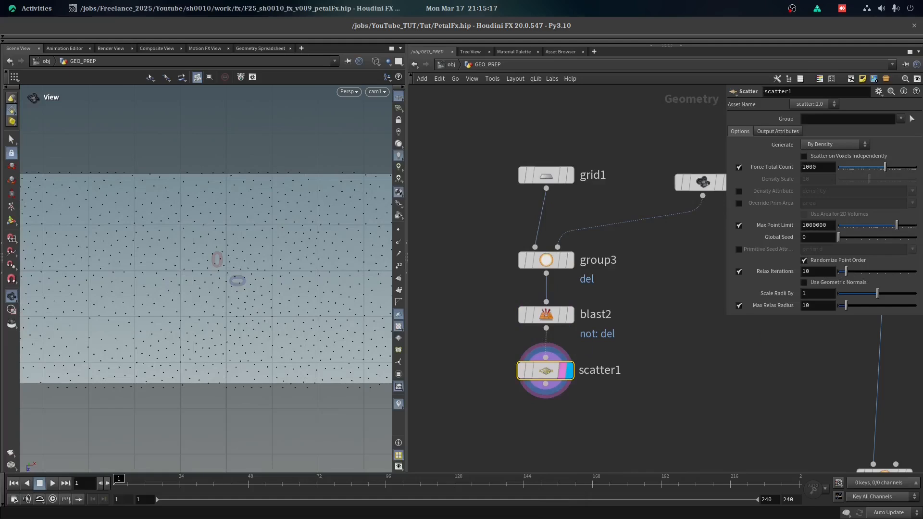
Set scatter1's forced total count to 3000 and its global seed to 83
click(805, 167)
key(BackSpace)
text(3)
key(Return)
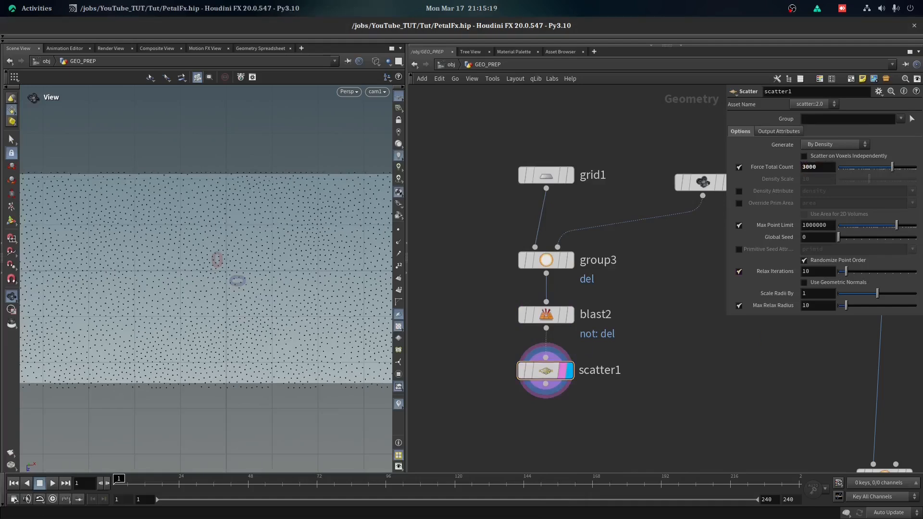
drag(838, 237, 903, 236)
middle_drag(613, 351, 618, 234)
scroll(613, 271, up, 1)
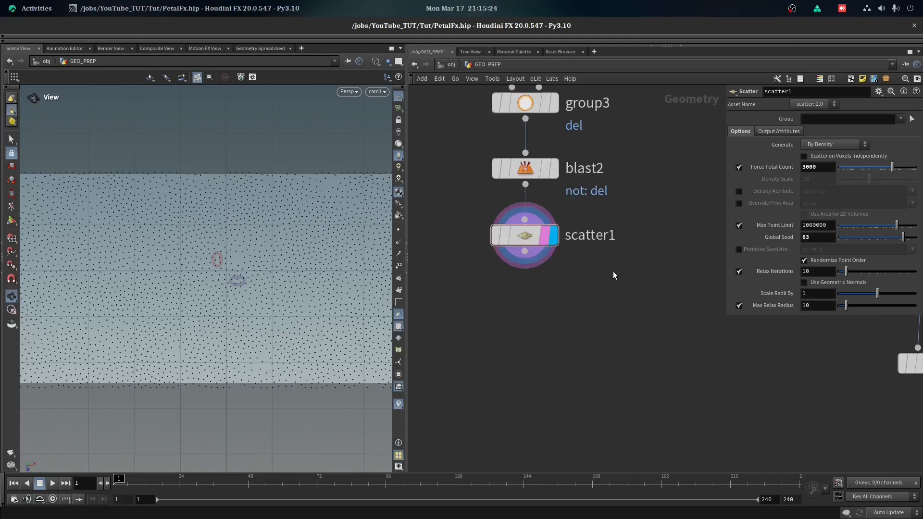
key(alt+Tab)
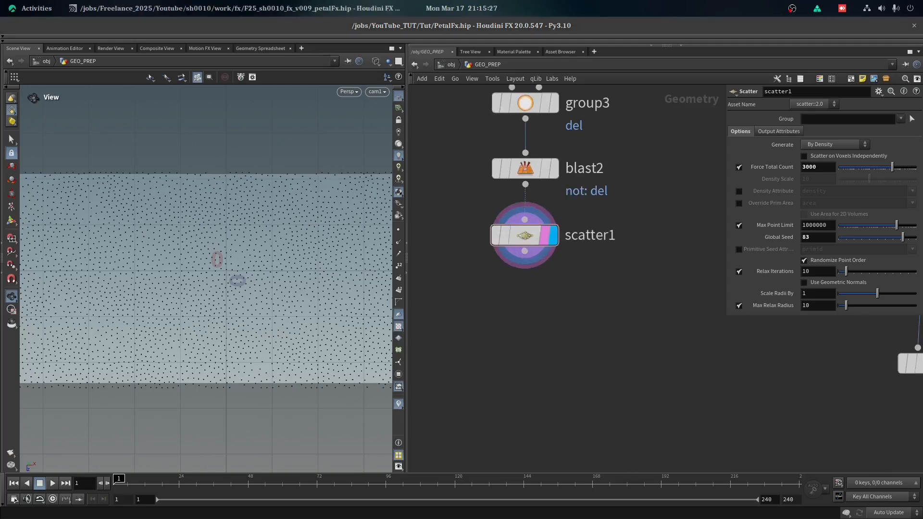
Append an Attribute Wrangle node to scatter1 and display it
scroll(651, 334, up, 2)
click(481, 219)
key(Tab)
text(at wr)
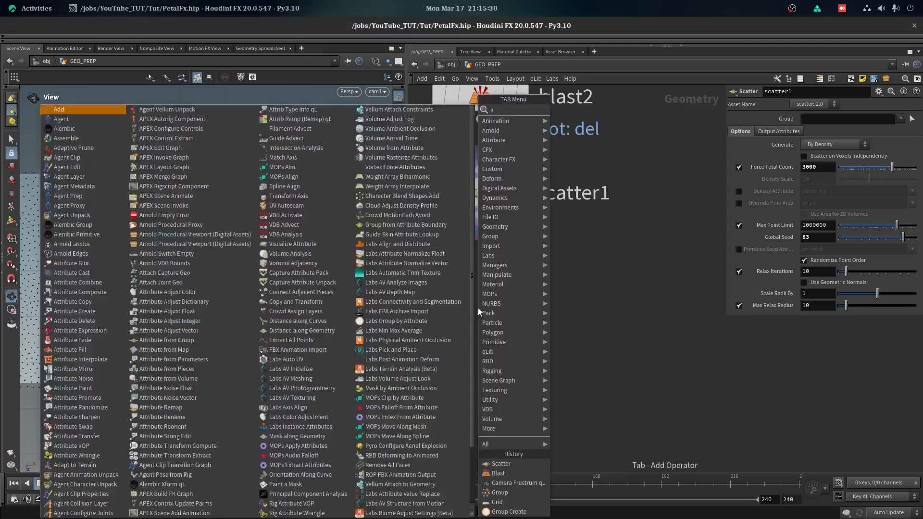
key(Return)
click(477, 308)
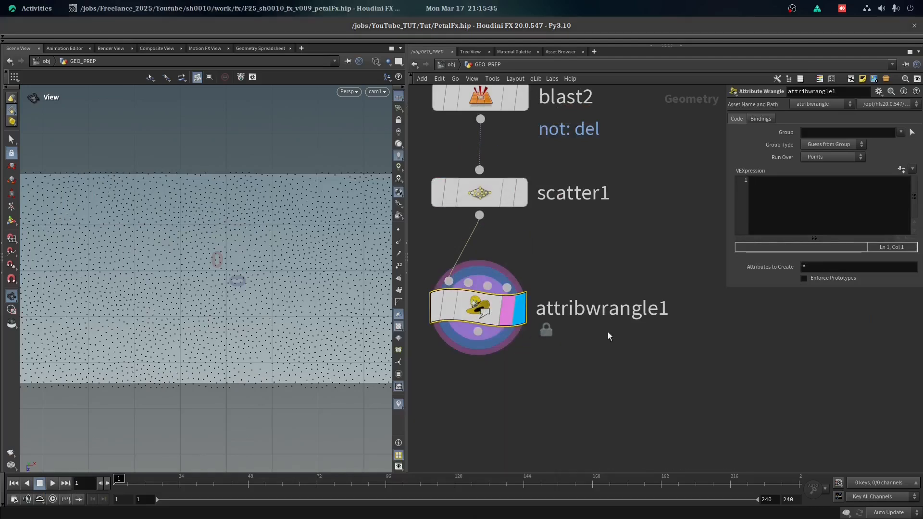
Add a Copy to Points node and wire attribwrangle1 and the techMesh group1 into its inputs
scroll(520, 322, down, 5)
key(Tab)
text(copy)
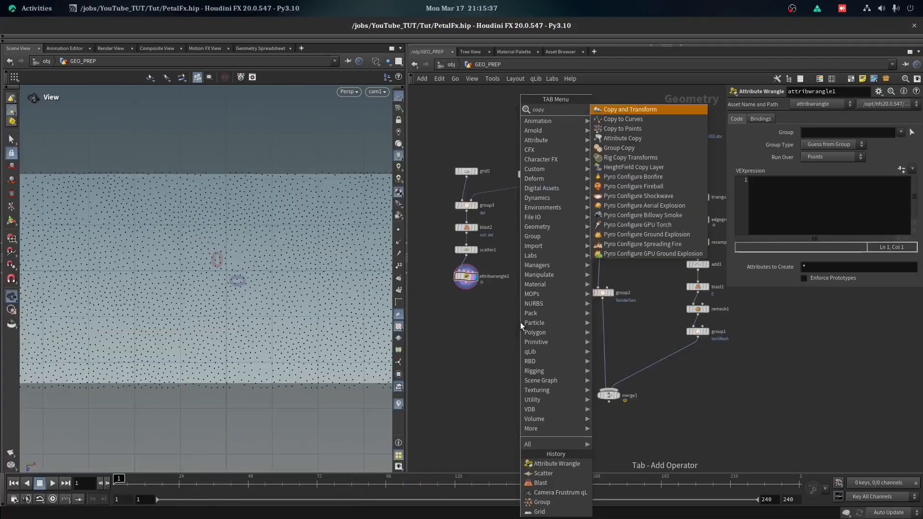
click(619, 131)
click(547, 365)
click(465, 288)
click(544, 359)
drag(553, 358, 697, 341)
scroll(582, 353, up, 3)
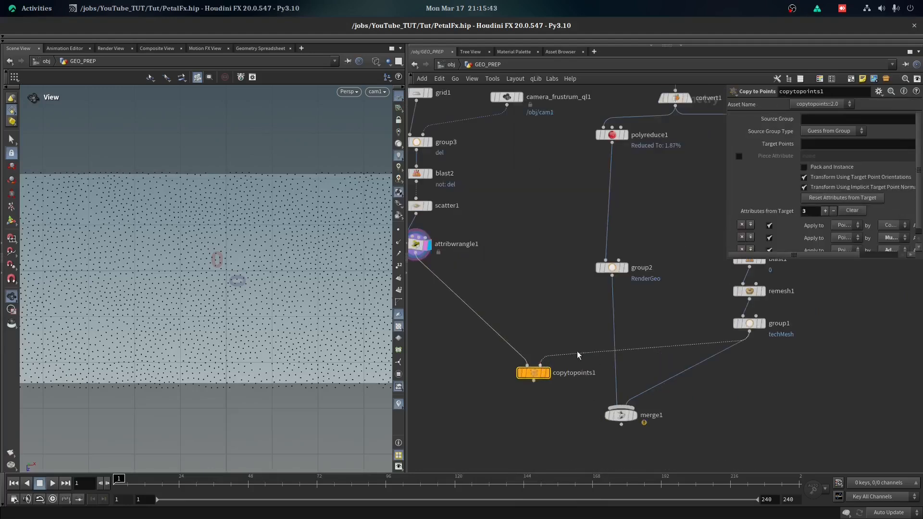
Display copytopoints1 and swap its inputs so the tech mesh is copied onto the scattered points
click(547, 373)
key(space+g)
scroll(238, 316, up, 5)
mouse_move(289, 202)
mouse_down()
mouse_move(309, 192)
mouse_move(200, 141)
mouse_move(267, 181)
mouse_move(258, 144)
mouse_move(288, 202)
mouse_up()
middle_drag(480, 294, 515, 316)
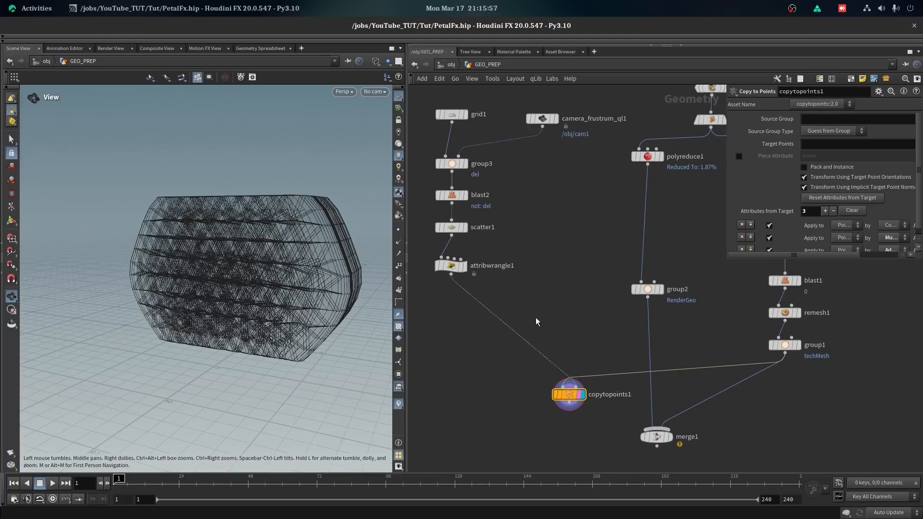
Insert an Attribute Noise Float node for pscale between attribwrangle1 and copytopoints1
key(Tab)
text(at w)
key(Escape)
key(Tab)
text(at n)
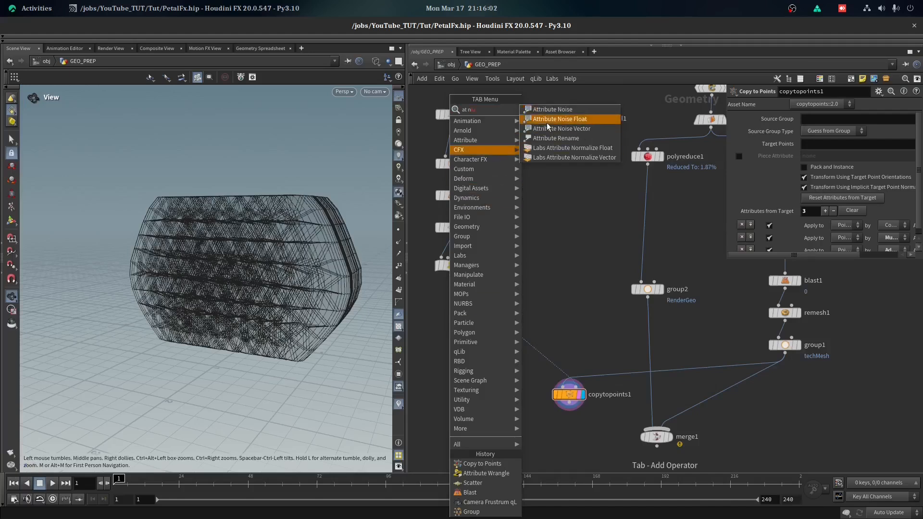
click(543, 120)
click(472, 288)
double_click(472, 293)
key(u)
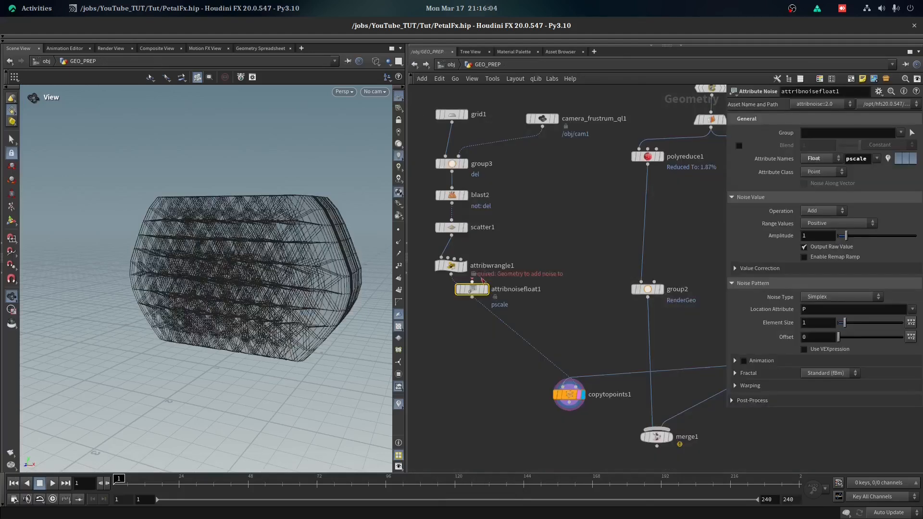
Examine the noise-scaled petal copies from several angles, and delete attribnoisefloat1
middle_drag(463, 329, 499, 300)
drag(269, 240, 237, 206)
scroll(177, 175, up, 5)
scroll(165, 206, down, 5)
drag(165, 206, 269, 233)
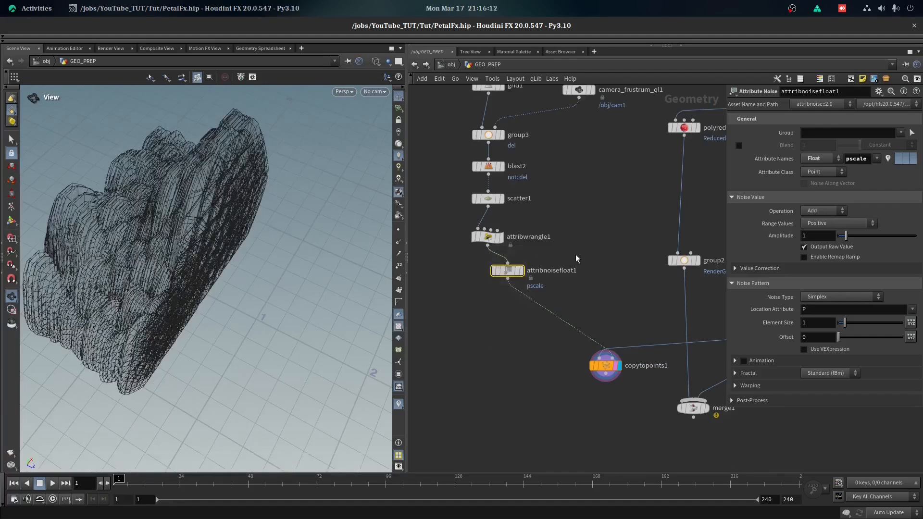
key(Delete)
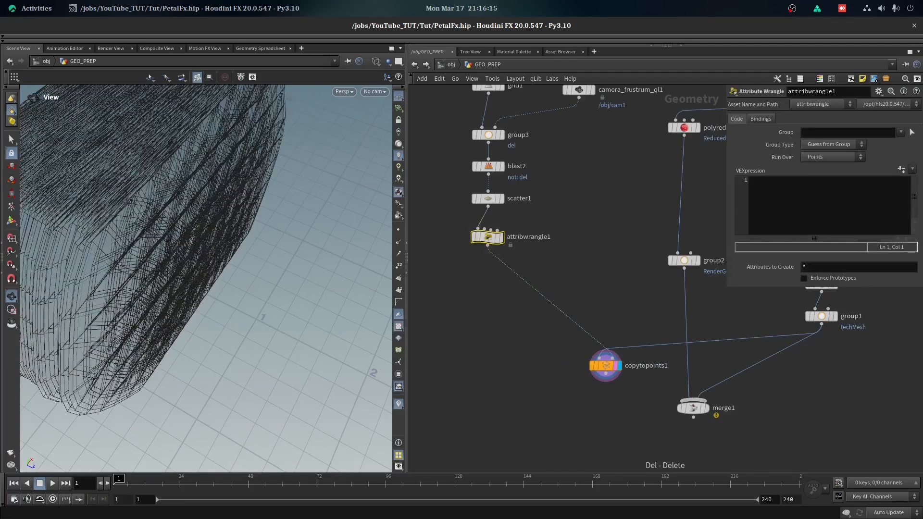
Switch to Chrome to examine the sh0010 petal render in Ayon, and return to Houdini
key(super)
click(419, 383)
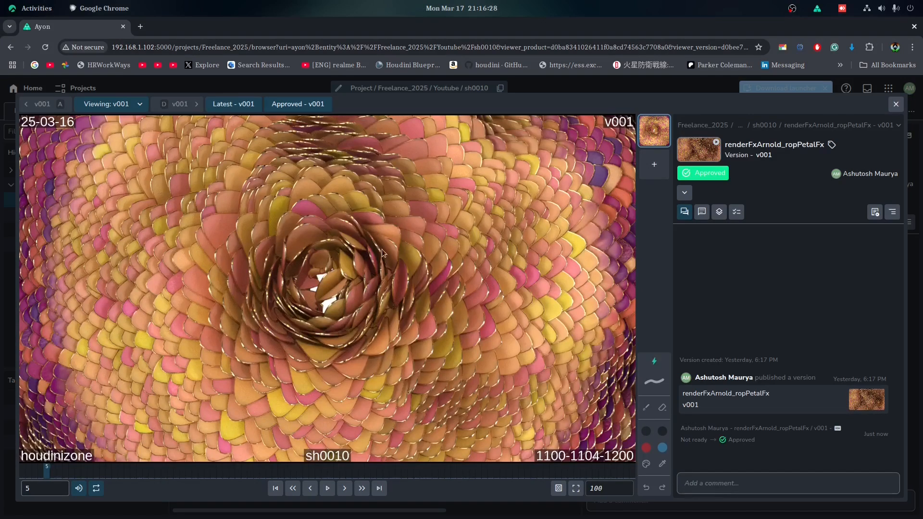
key(alt+Tab)
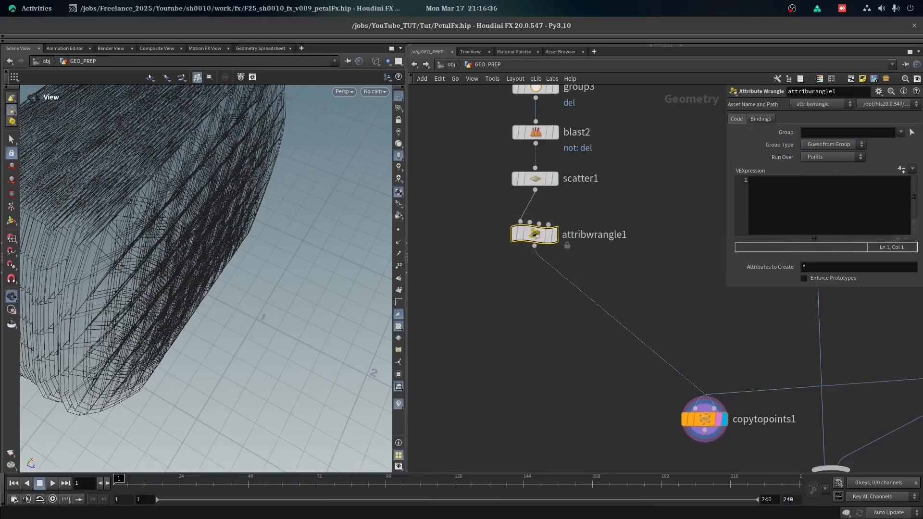
Start attribwrangle1's VEX code by declaring vector pos = @P; and vector target = (0,0,0);
click(770, 193)
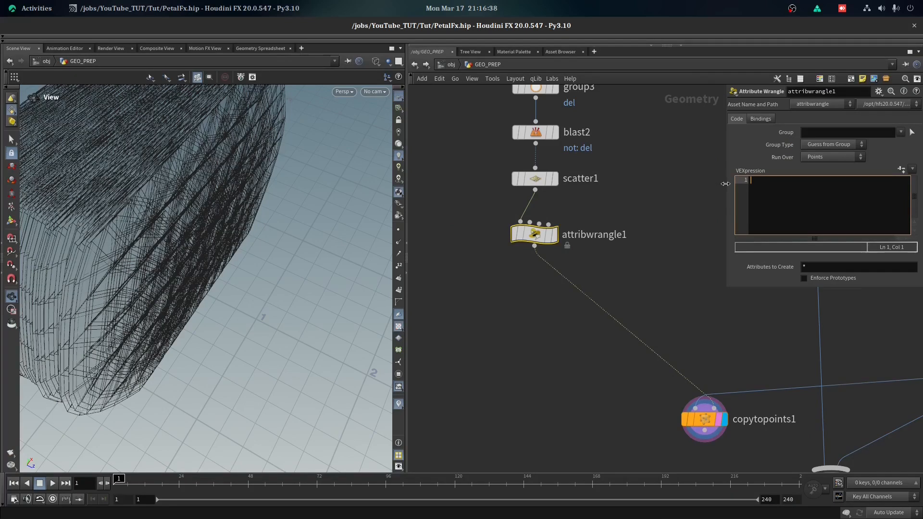
drag(725, 184, 636, 183)
text(vector pos = @P;)
key(Return)
text(vector )
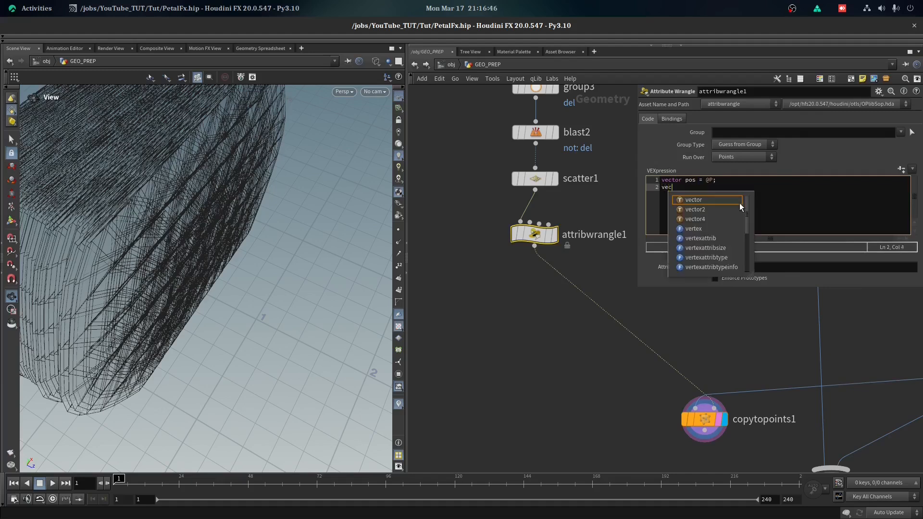
text(target)
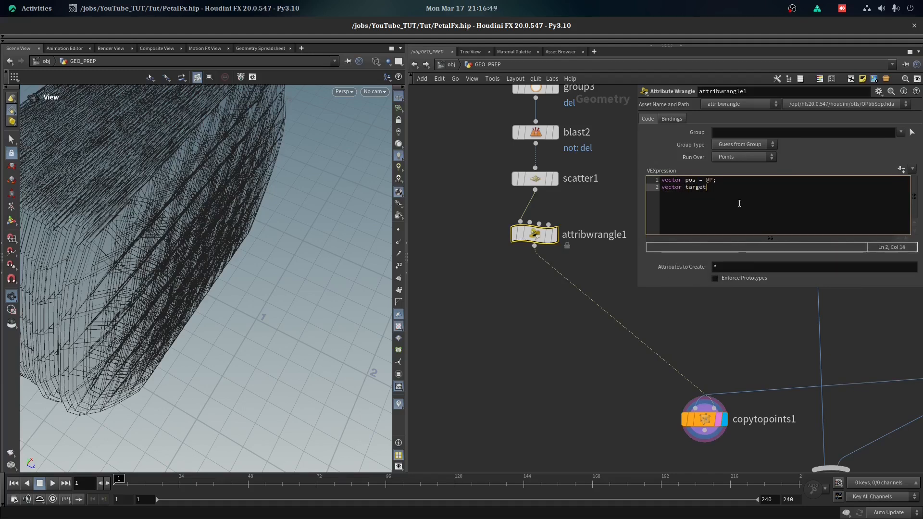
text( = (0,0,0);)
Display the attribwrangle1 points and look at them through cam1
scroll(471, 288, down, 1)
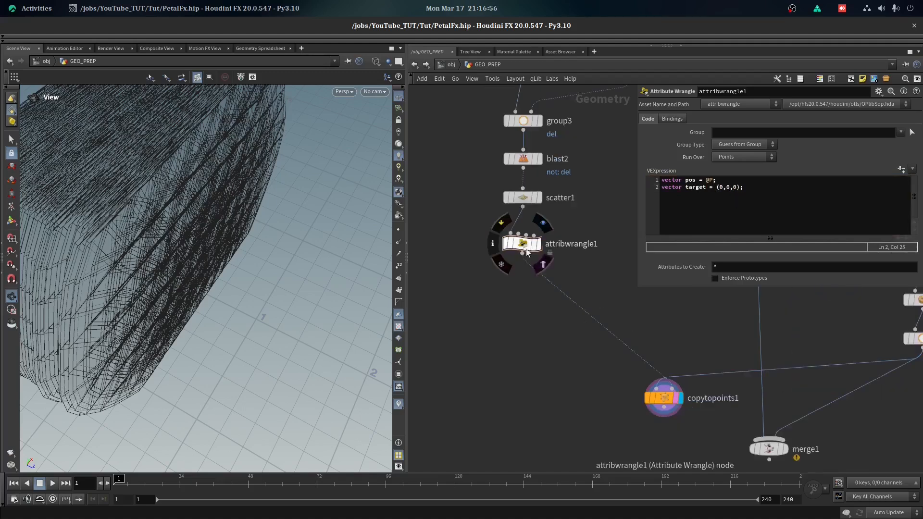
click(538, 243)
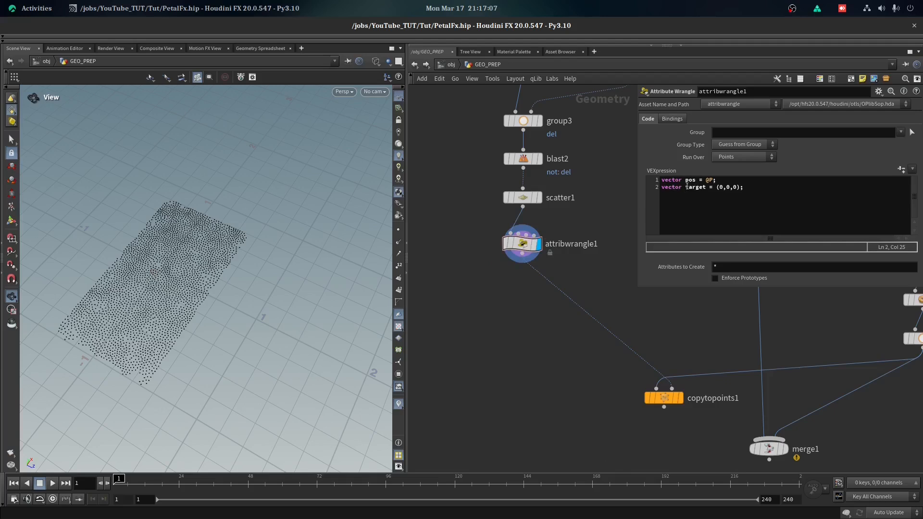
click(375, 91)
click(385, 137)
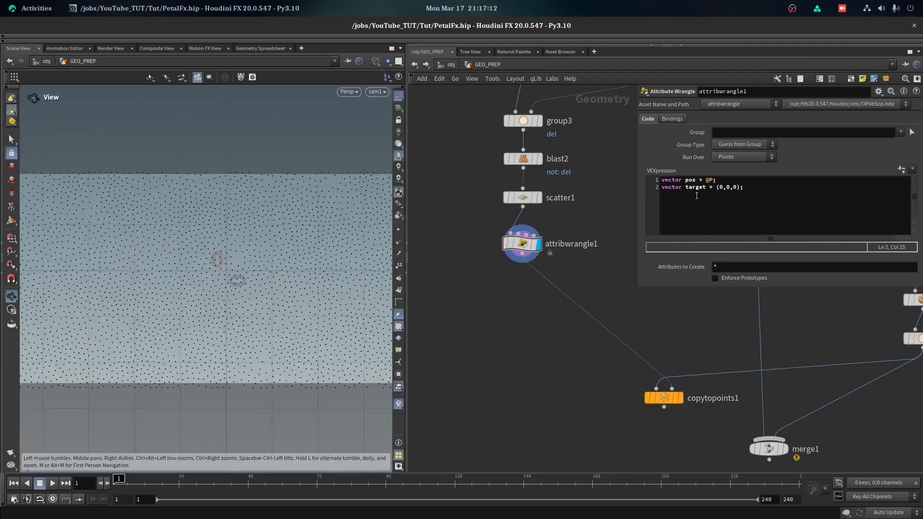
Add the line vector dir = normalize(target - pos); to the wrangle code
click(787, 197)
key(Return)
text(vector dir)
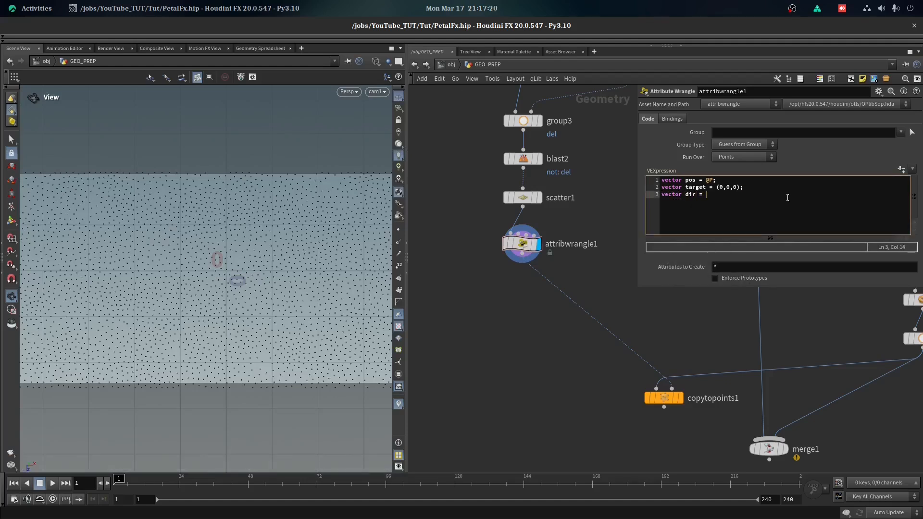
text( = nor)
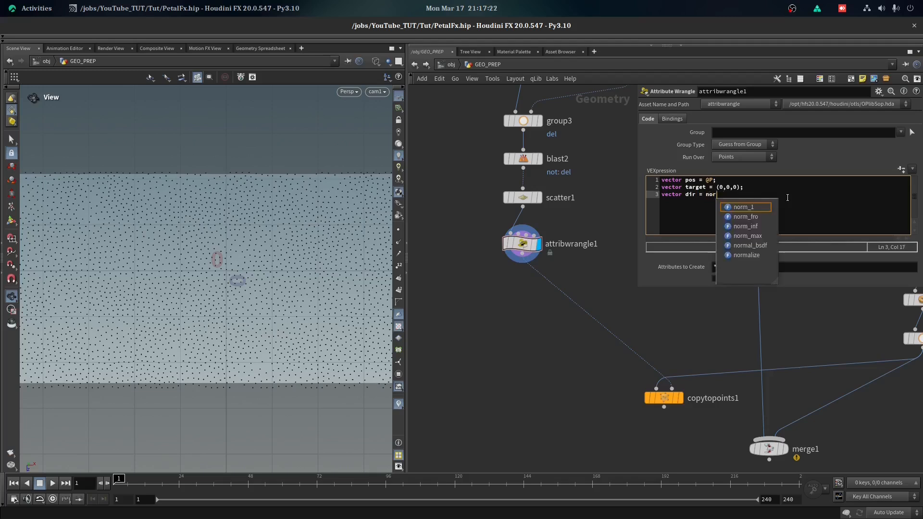
key(Down)
key(Down)
key(Down)
key(Down)
key(Down)
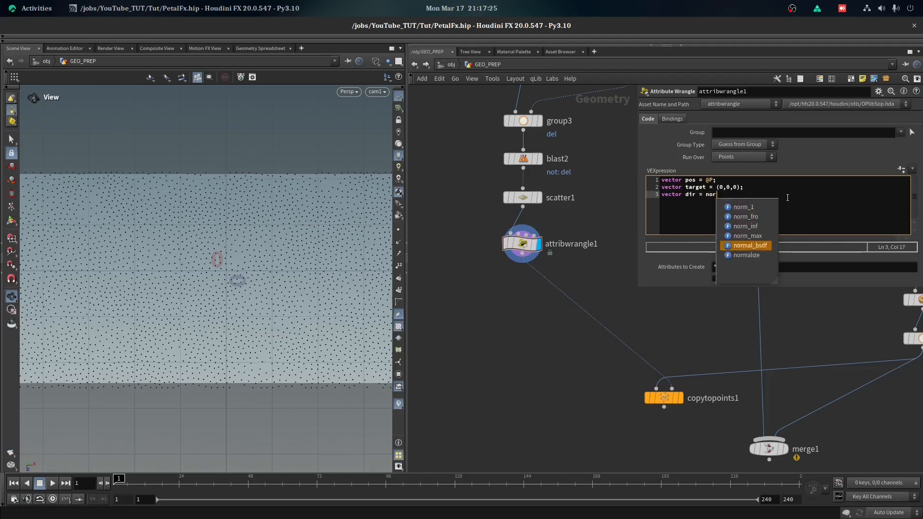
key(Return)
text(()
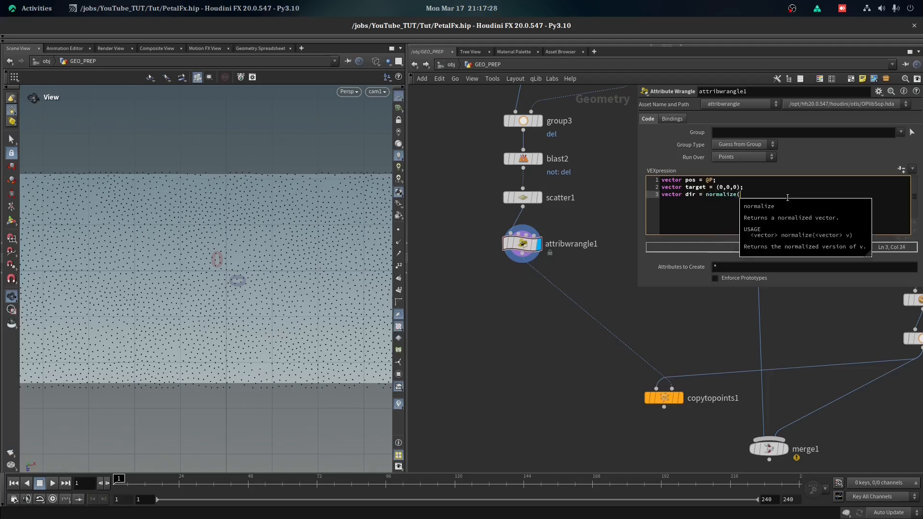
text(target)
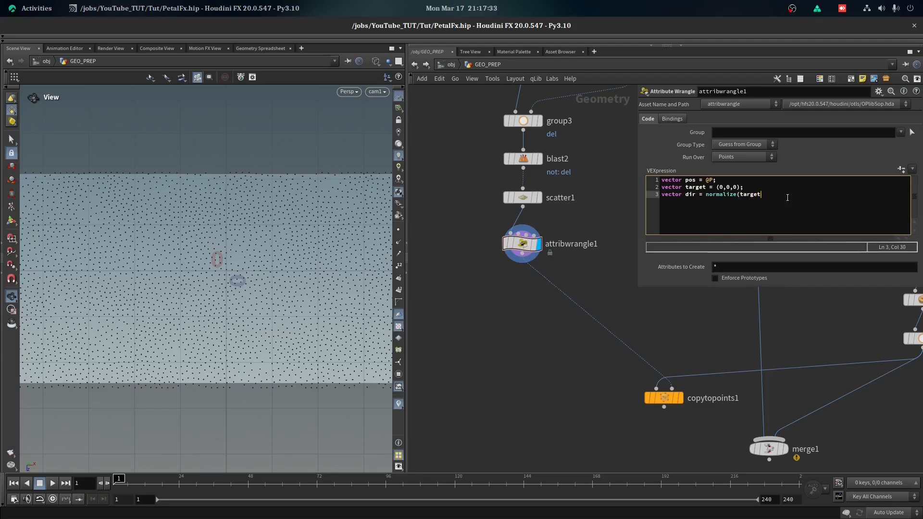
text( - pos);)
middle_click(533, 249)
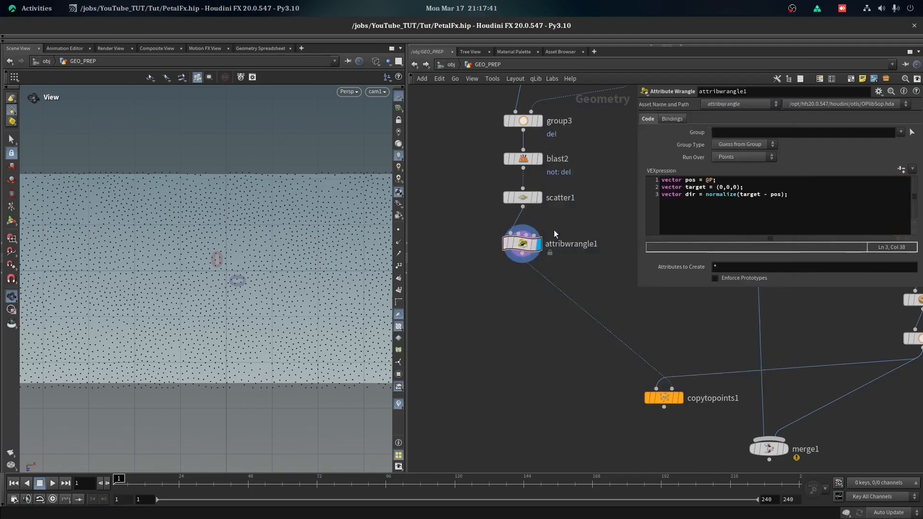
Export the direction as a point attribute with the line v@dir = dir; below a blank line
click(808, 196)
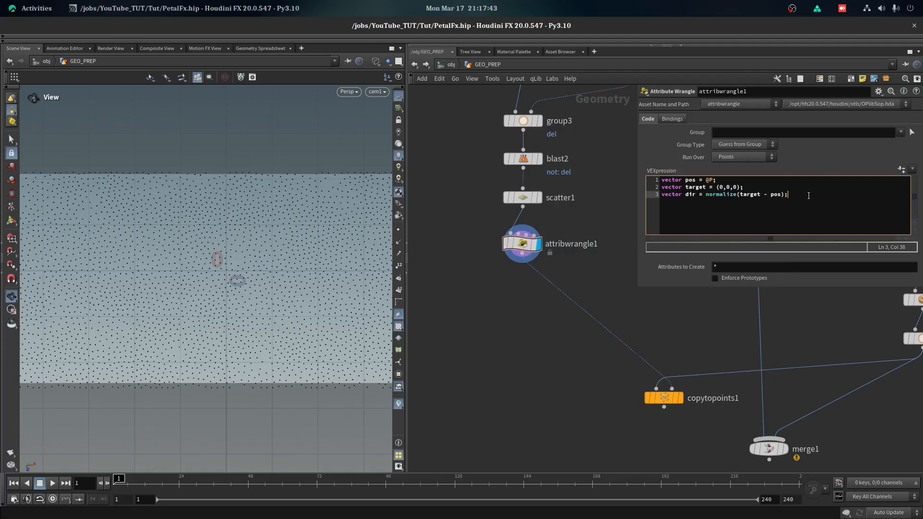
key(Return)
key(Return)
text(v)
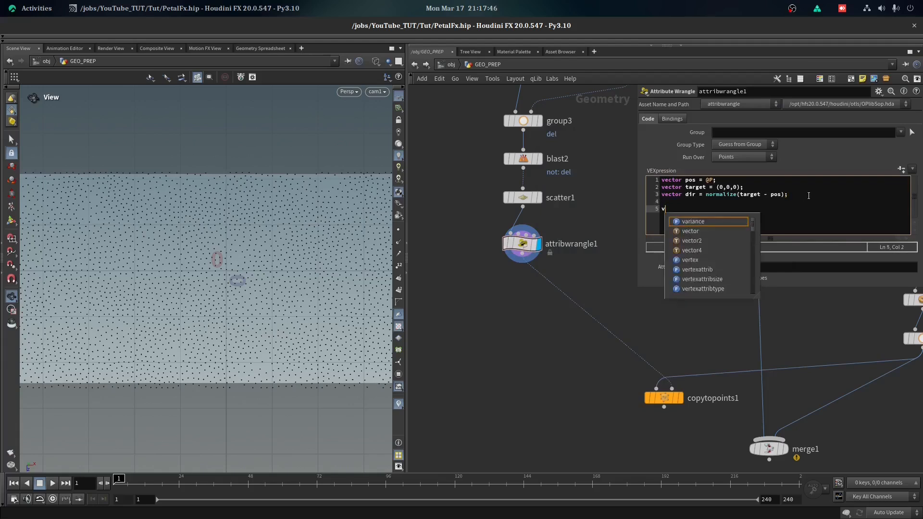
text(@dir = dir;)
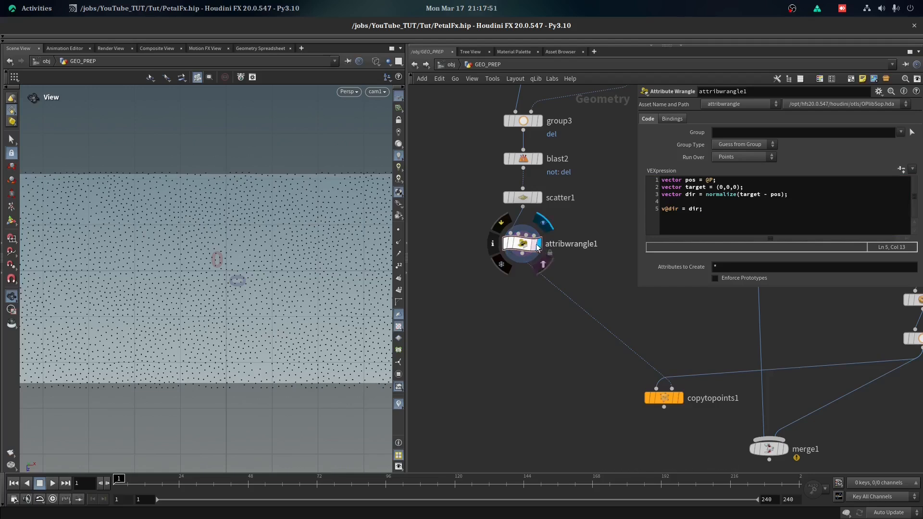
Visualize the dir attribute on attribwrangle1 and frame the points in the perspective view
click(492, 243)
right_drag(246, 248, 108, 423)
right_drag(224, 270, 316, 186)
right_drag(288, 229, 323, 207)
click(745, 63)
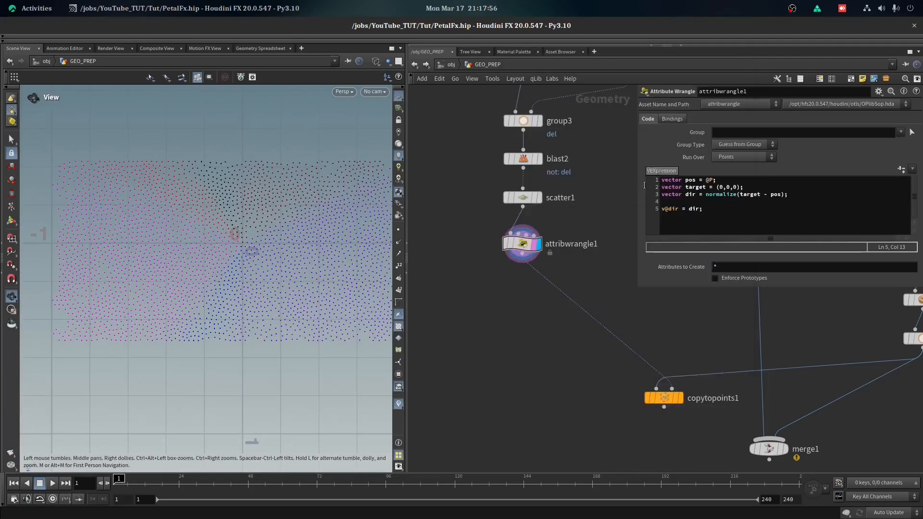
Change the dir visualizer to type Marker with the Point Trail style
click(399, 404)
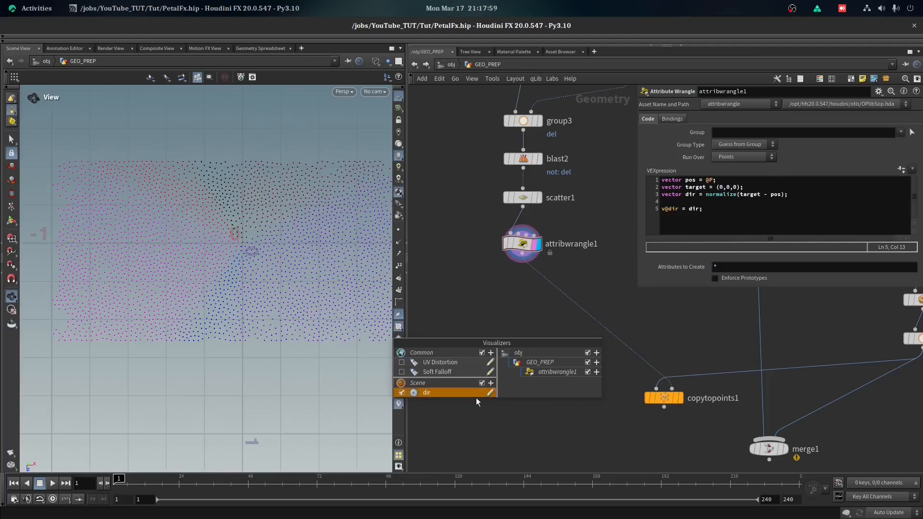
click(490, 392)
click(489, 308)
click(543, 355)
click(475, 359)
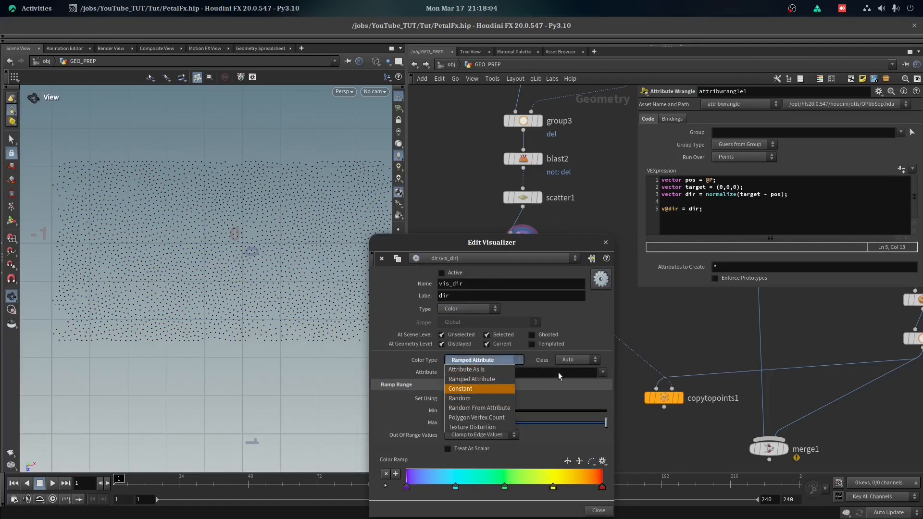
click(584, 357)
click(584, 356)
click(447, 403)
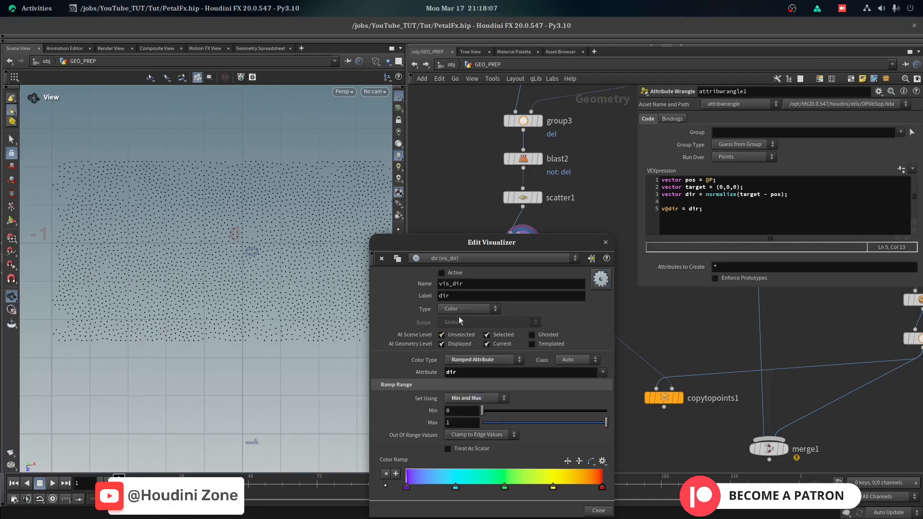
click(459, 309)
click(461, 318)
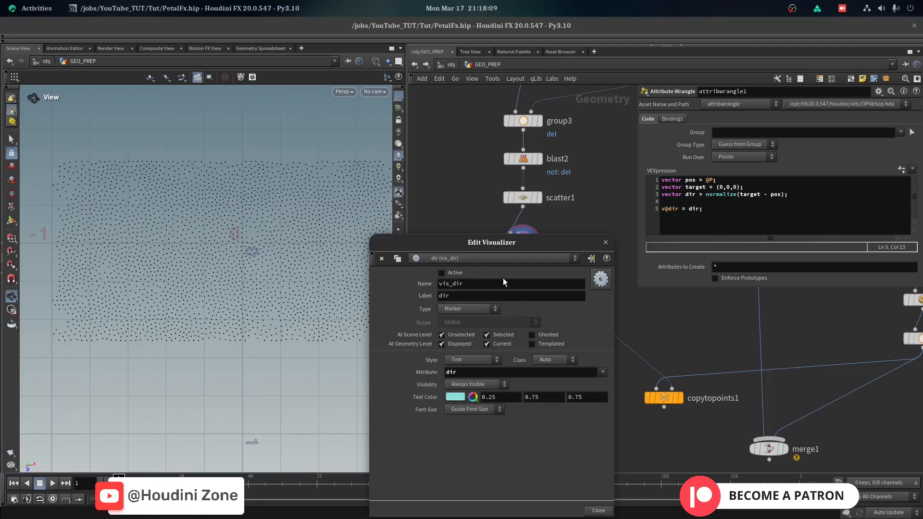
click(466, 360)
click(467, 389)
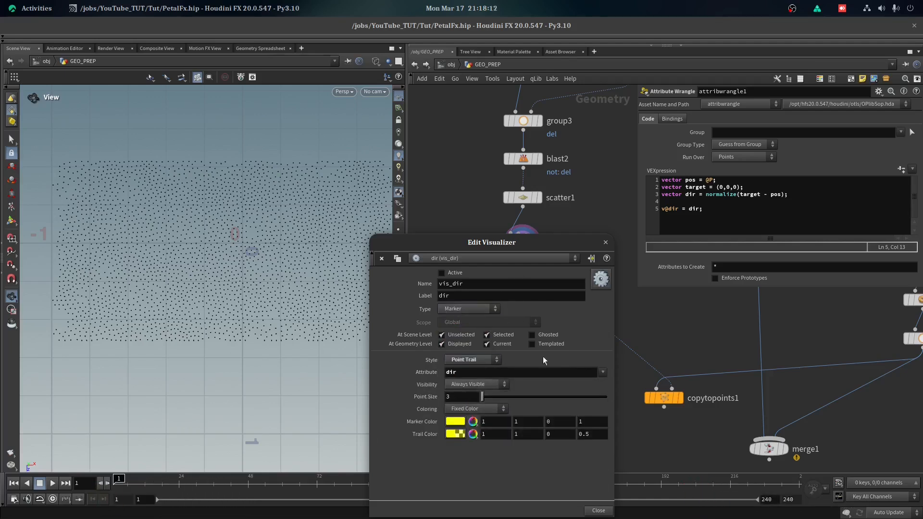
click(604, 242)
Turn on the dir visualizer and examine how the direction trails run across the scattered points
scroll(229, 252, up, 6)
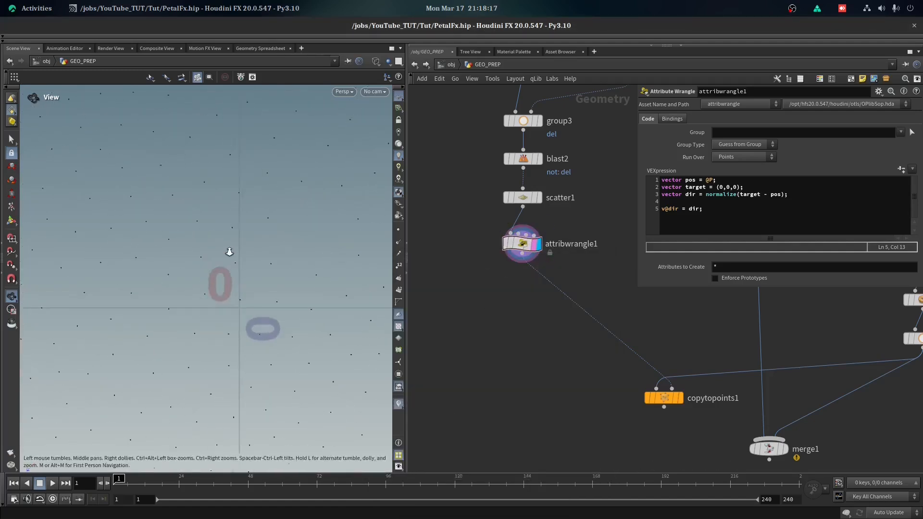
click(398, 404)
click(432, 392)
right_drag(330, 311, 169, 494)
right_drag(317, 269, 306, 189)
middle_drag(219, 268, 265, 259)
right_drag(264, 259, 278, 181)
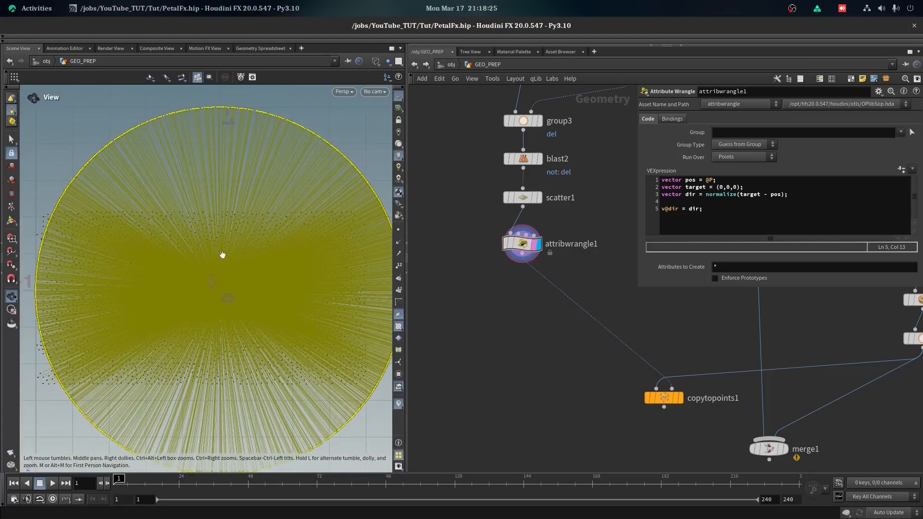
Return to the cam1 view with visualizers hidden, and remove the v@dir = dir; line from the code
click(375, 92)
click(385, 137)
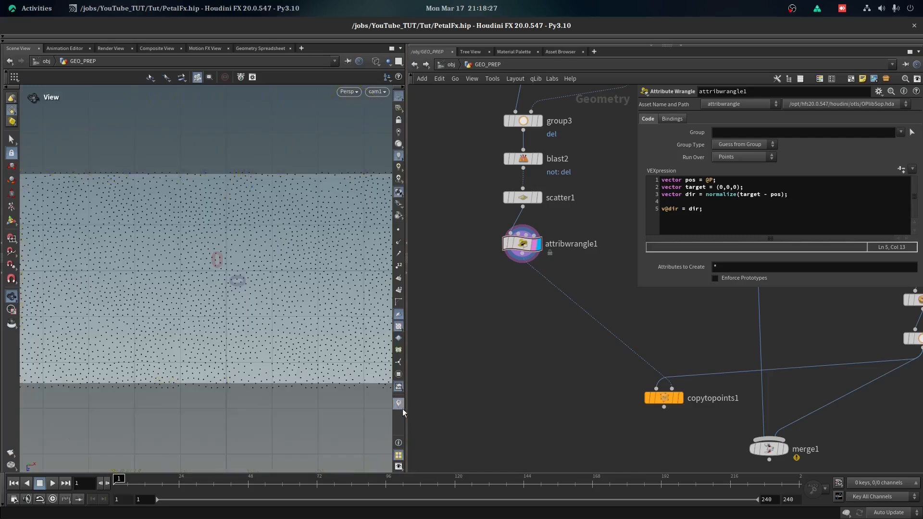
drag(674, 219, 661, 202)
key(BackSpace)
Add the line vector up = (0,1,0); to attribwrangle1, checking the up axis against the cam1 view
drag(572, 357, 671, 403)
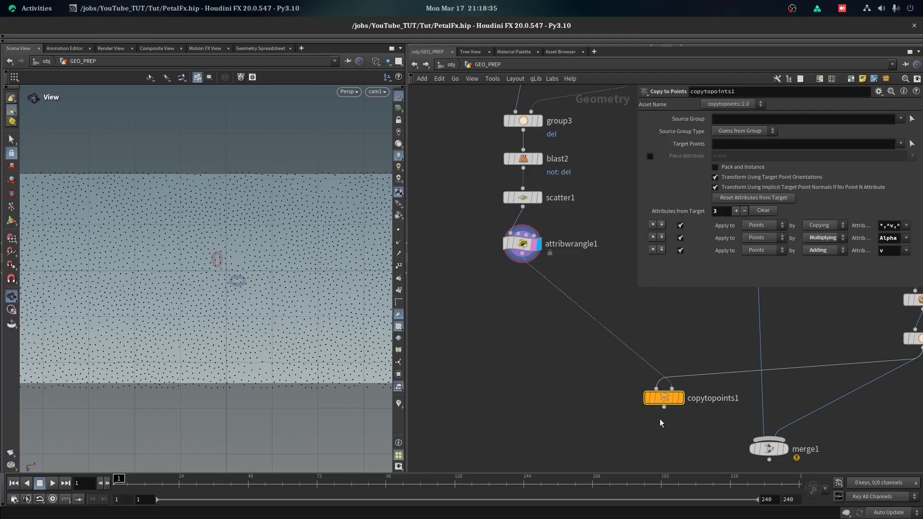
drag(484, 290, 587, 214)
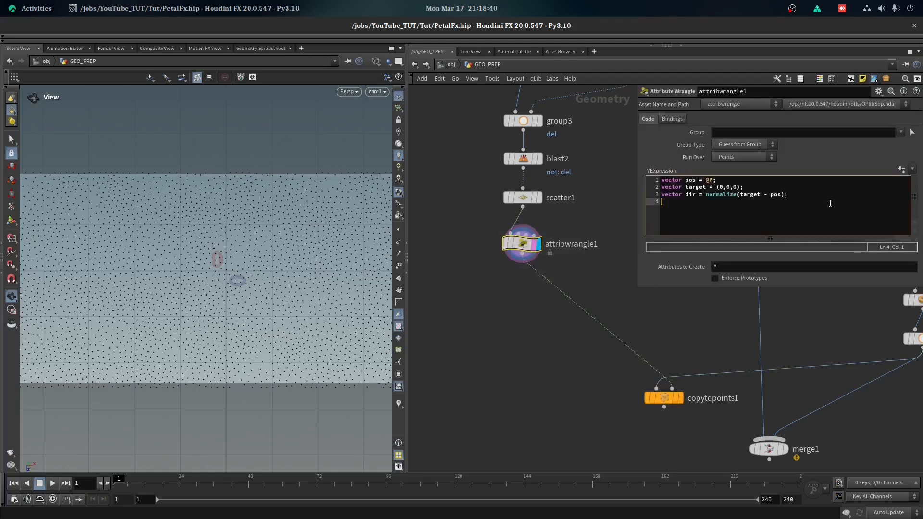
text(vector up = (0,1,0);)
drag(269, 264, 208, 199)
click(374, 91)
click(387, 136)
key(Return)
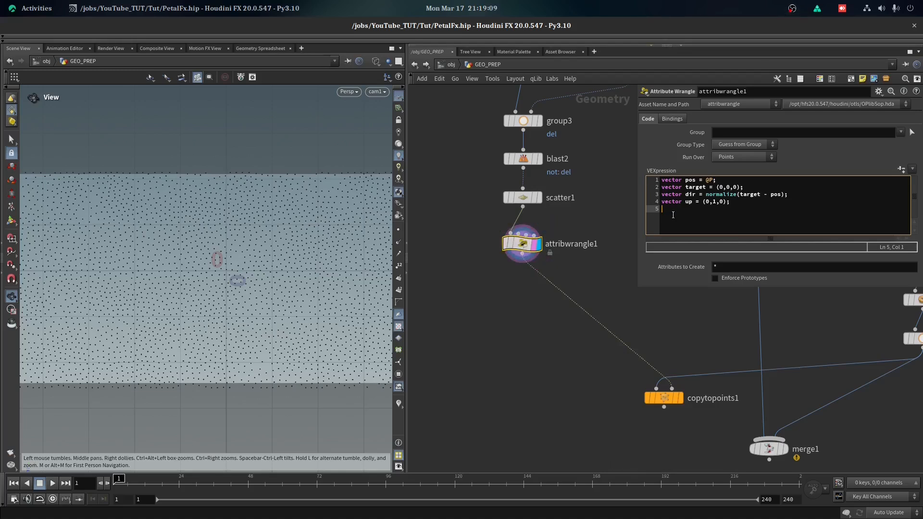
Add the line vector side_dir = normalize(up,dir); and apply the code
text(vector si)
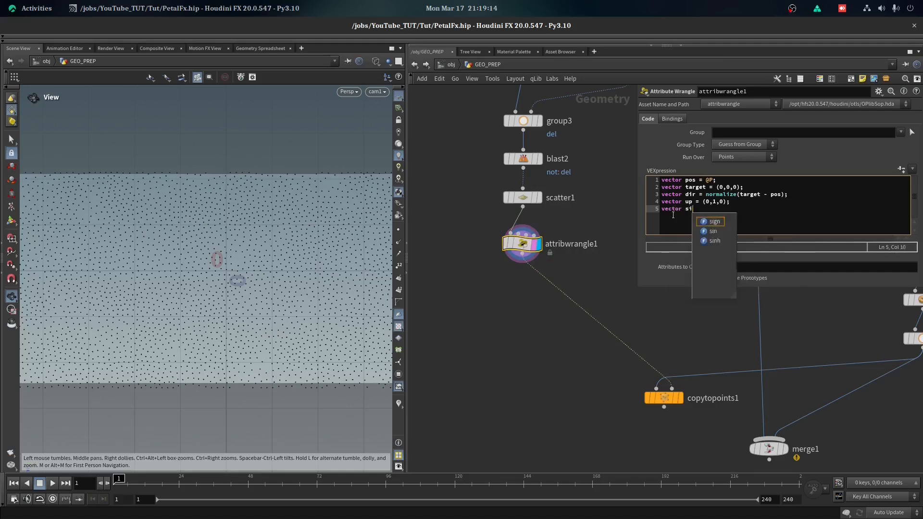
text(de_dir = normalize)
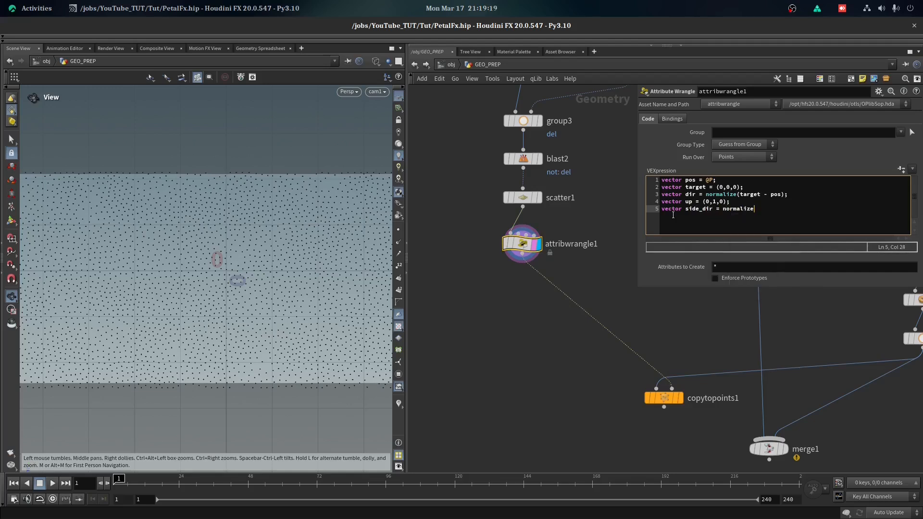
text((dir)
key(BackSpace)
key(BackSpace)
key(BackSpace)
key(BackSpace)
text(up,dir)
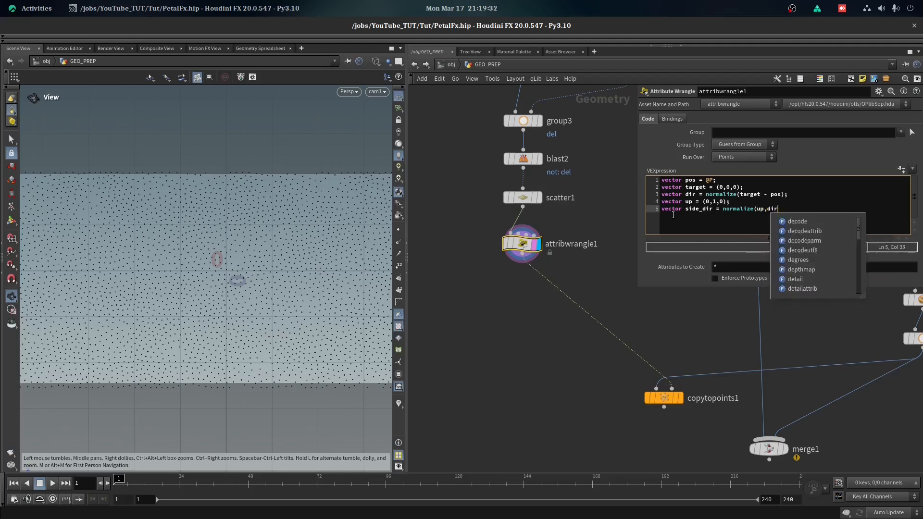
key(BackSpace)
text(ir);)
click(691, 268)
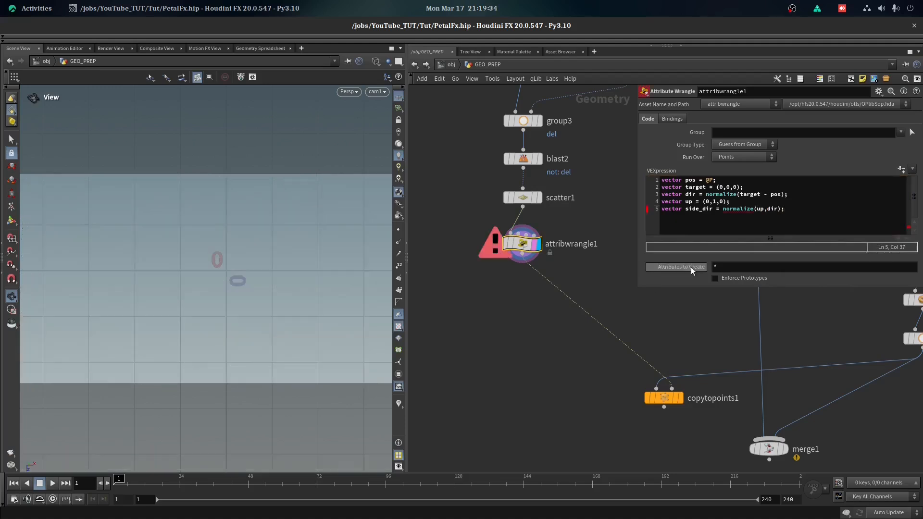
Wrap the side_dir arguments in a cross product so the line reads normalize(cross(up,dir));
click(753, 211)
text(cross()
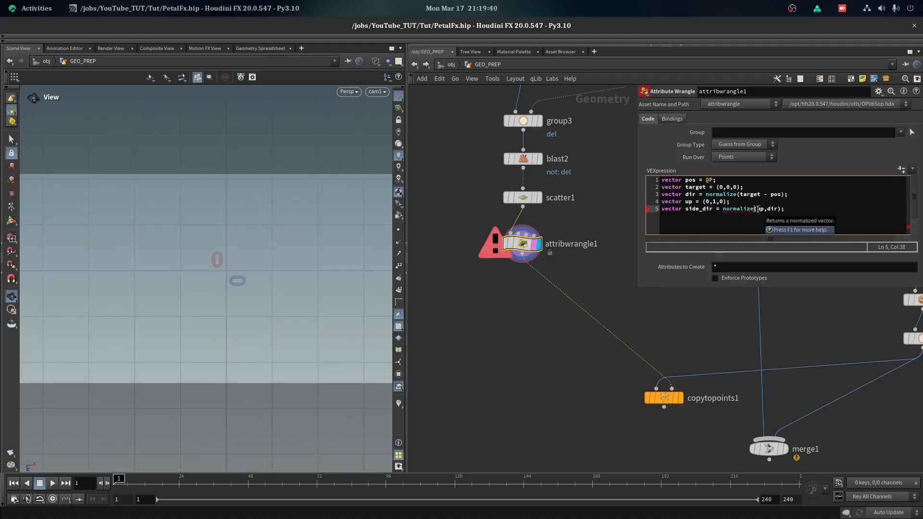
click(801, 210)
text()))
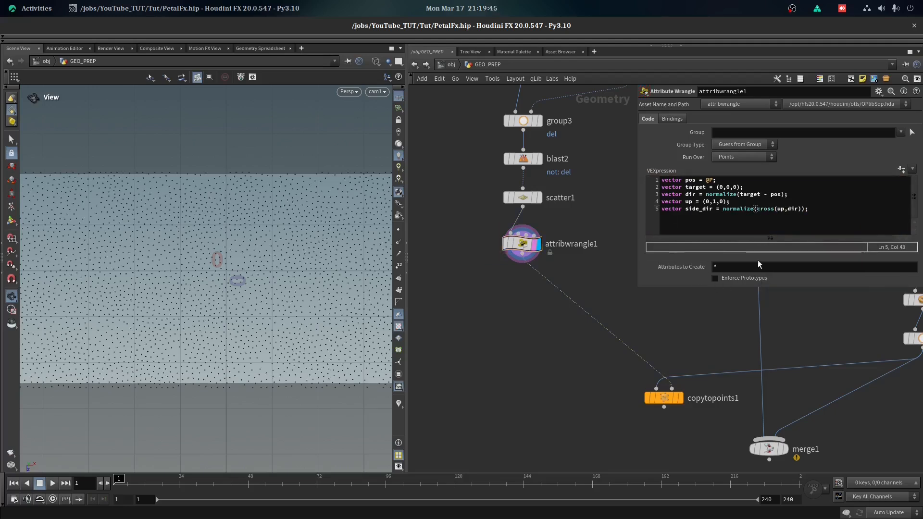
Add the line vector newup = cross(dir,side_dir); below the side_dir line in attribwrangle1
click(825, 211)
key(Return)
text(vector newup)
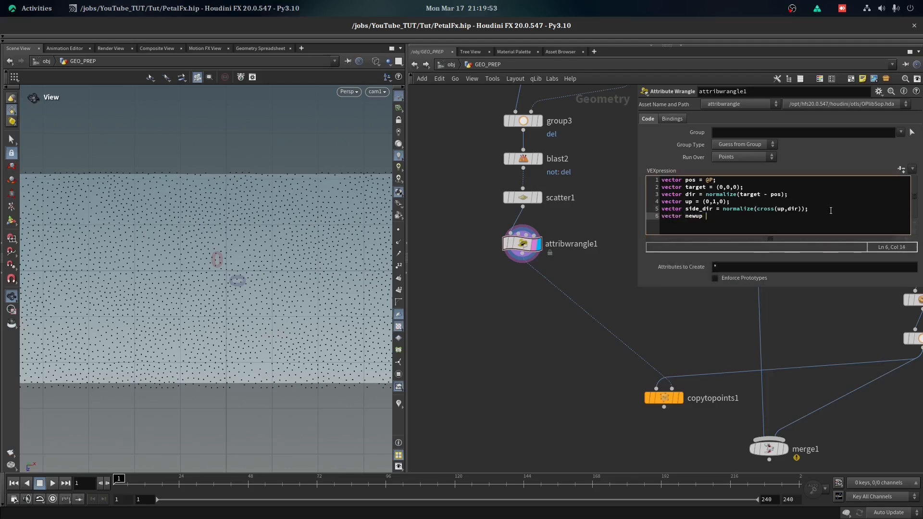
text( = cross()
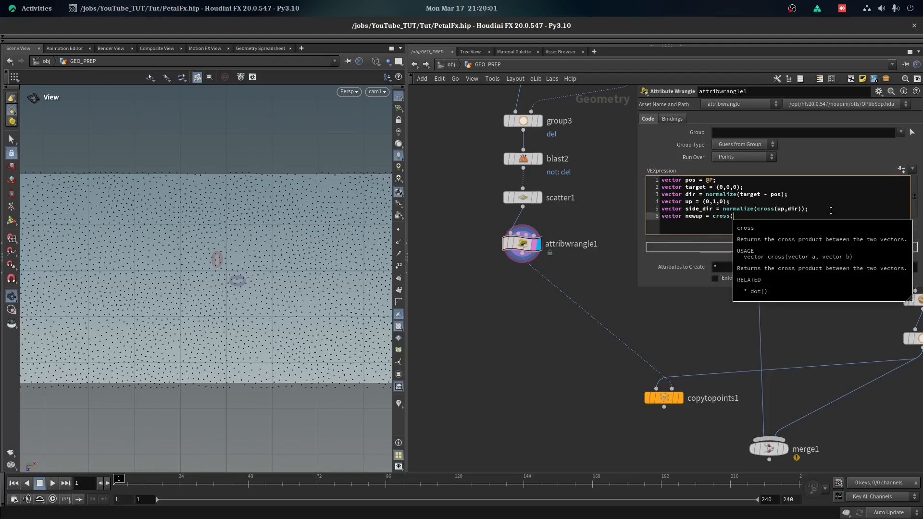
text(dir,side_dir);)
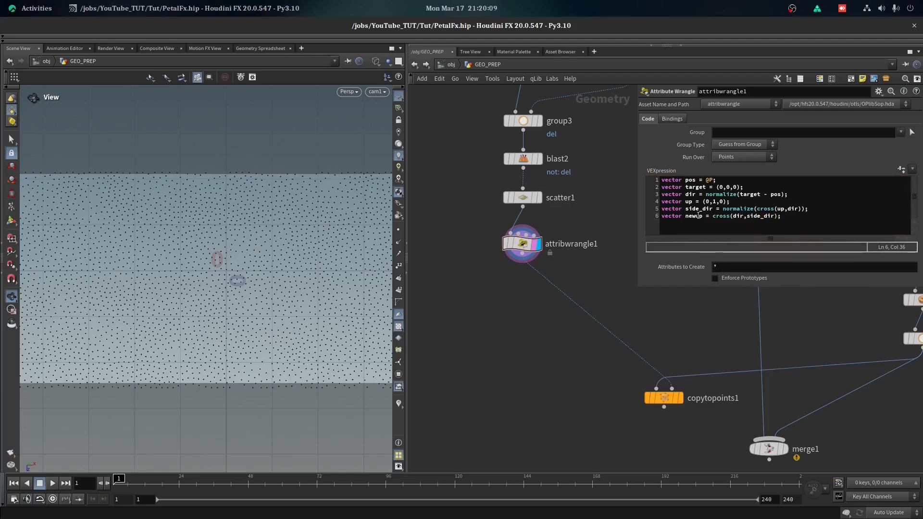
triple_click(698, 216)
click(790, 214)
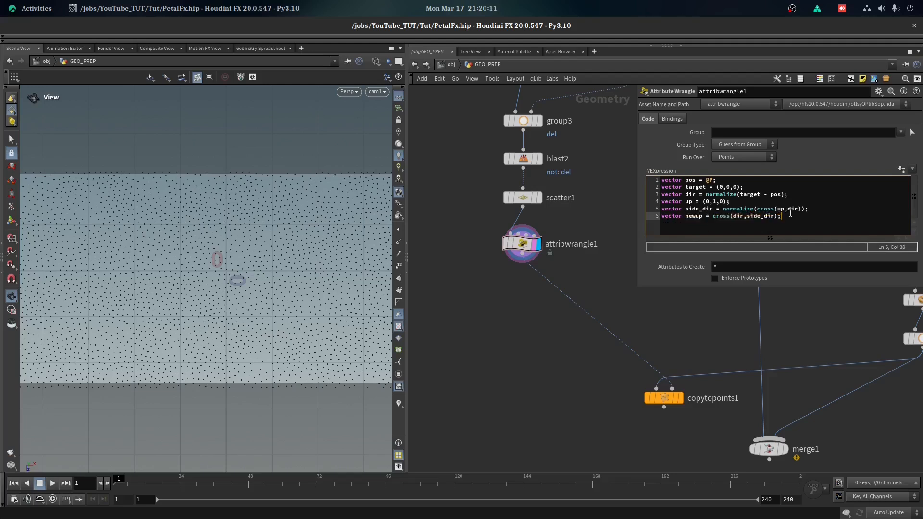
Add the line matrix3 m = set(side_dir , newup, dir); to build the orientation matrix in attribwrangle1
key(Return)
text(matri)
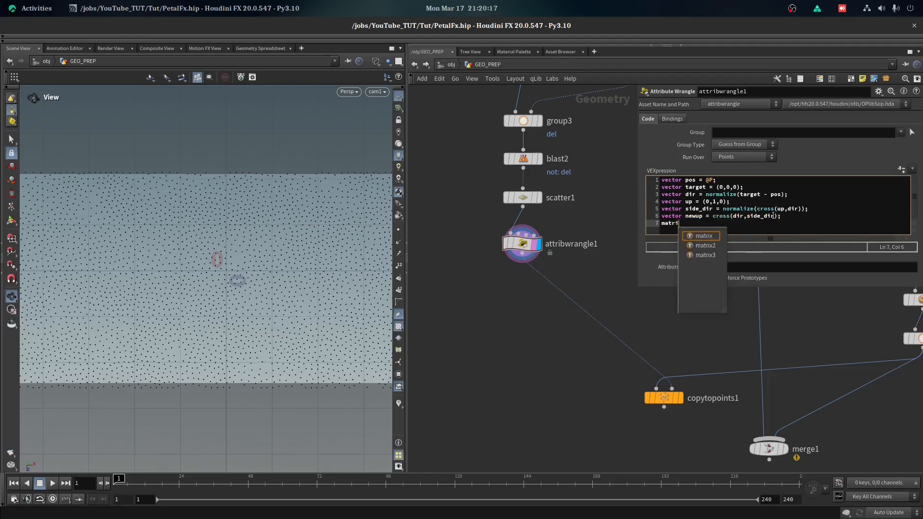
text(x3 )
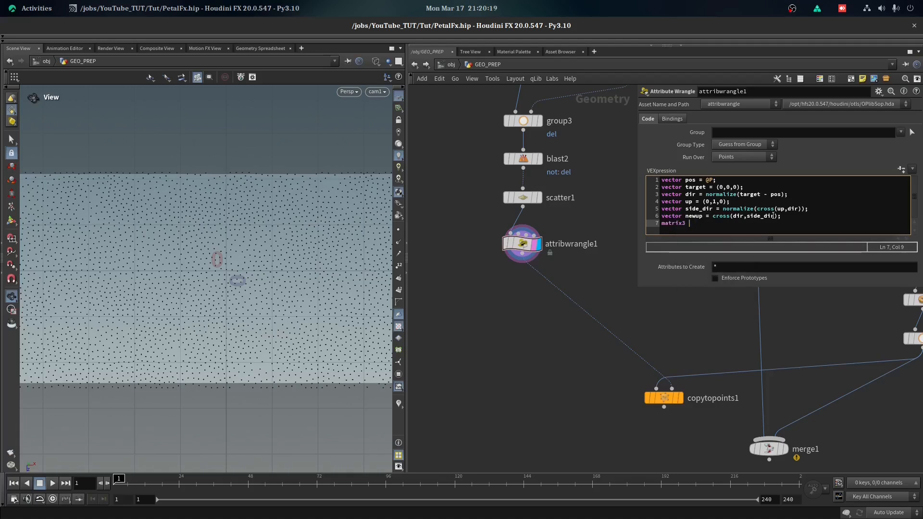
text(m = set()
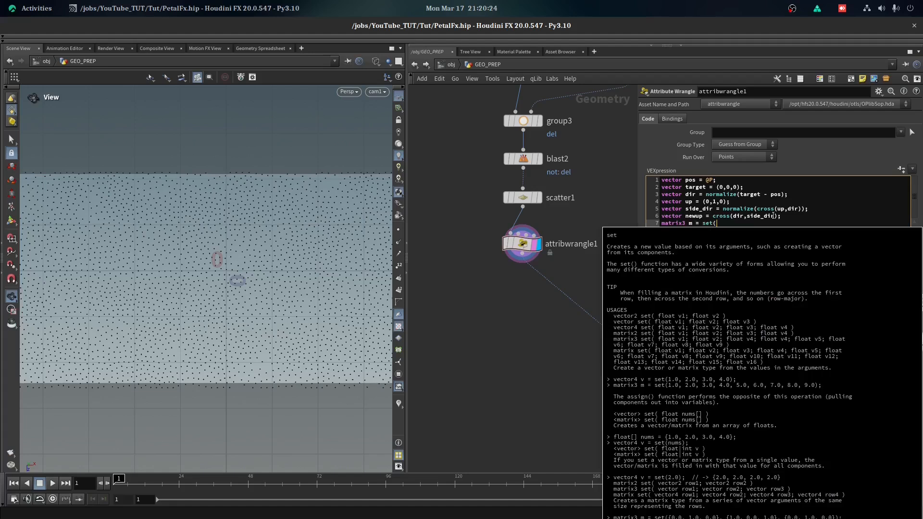
text(side)
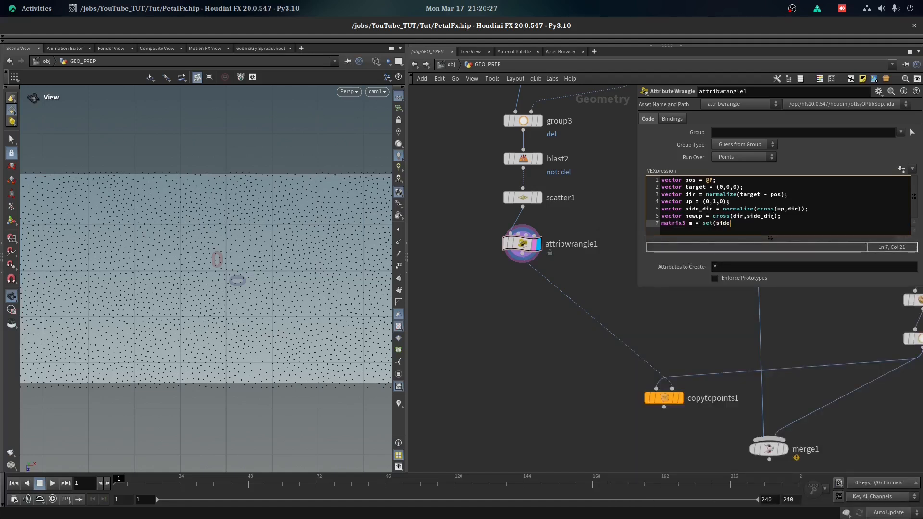
text( , ne)
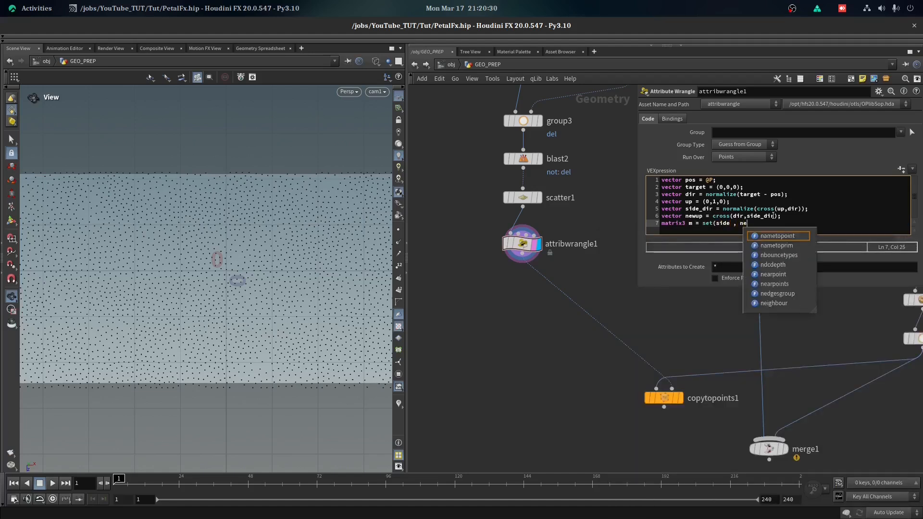
text(wup, dir);)
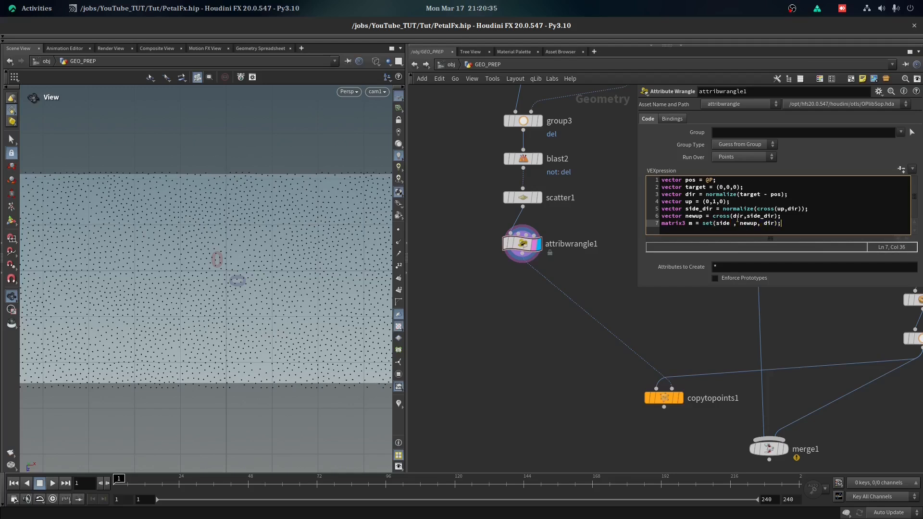
click(731, 224)
text(_dir)
click(798, 224)
key(Return)
text(@)
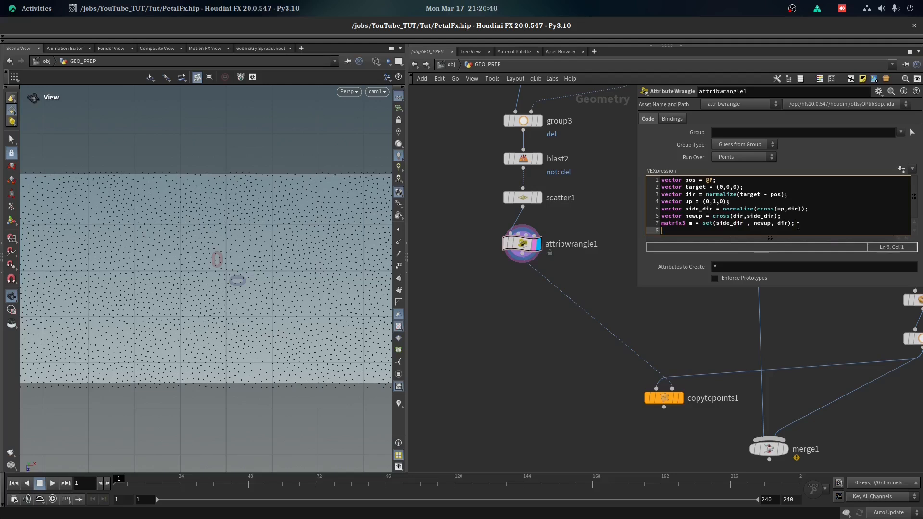
text(orient = qu)
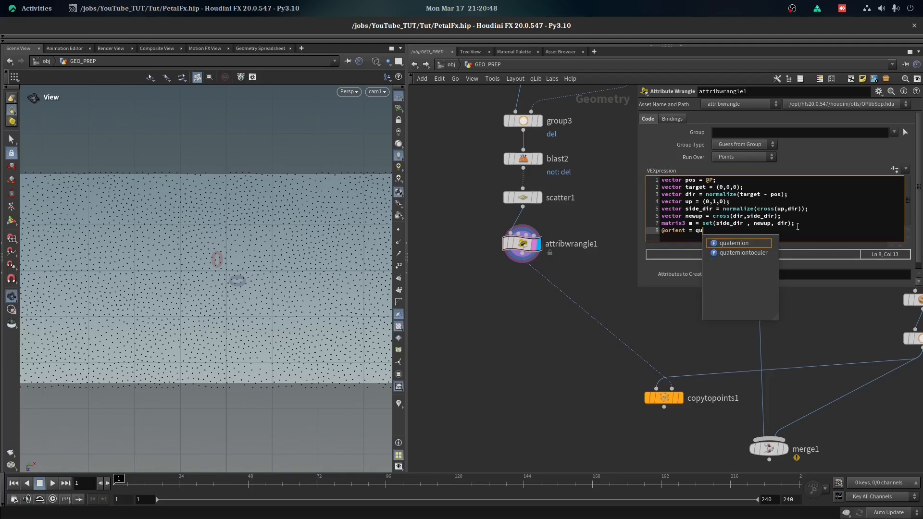
key(Return)
text(())
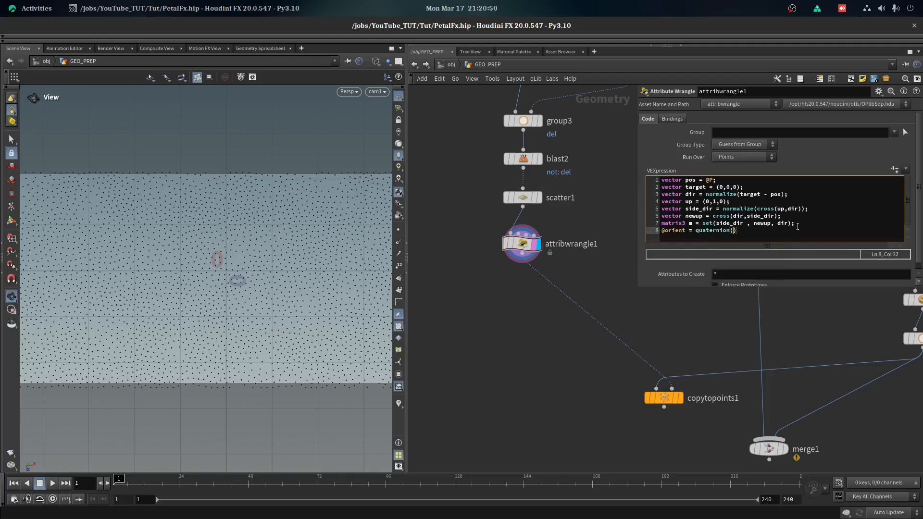
text(m))
click(492, 243)
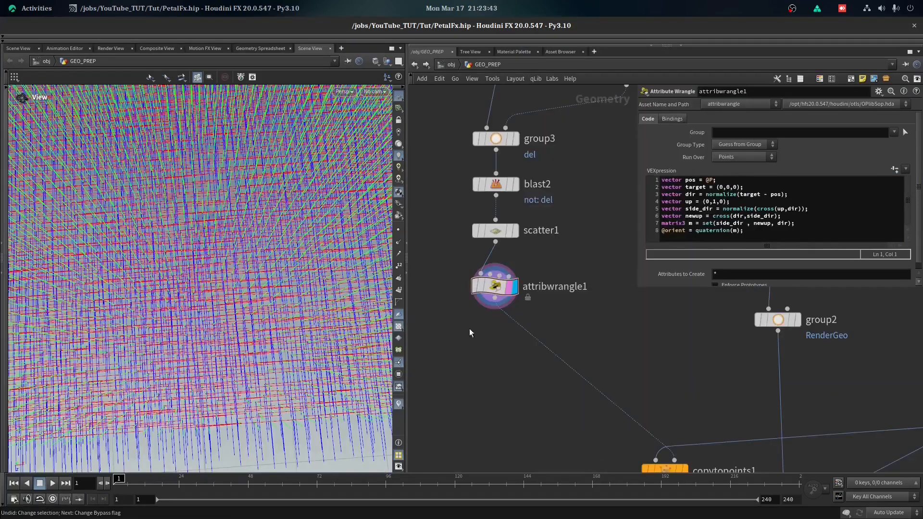
Change the parentheses around attribwrangle1's vector values to curly braces, giving target = {0,0,0} and up = {0,1,0}, and inspect the orientation axes
key(ctrl+z)
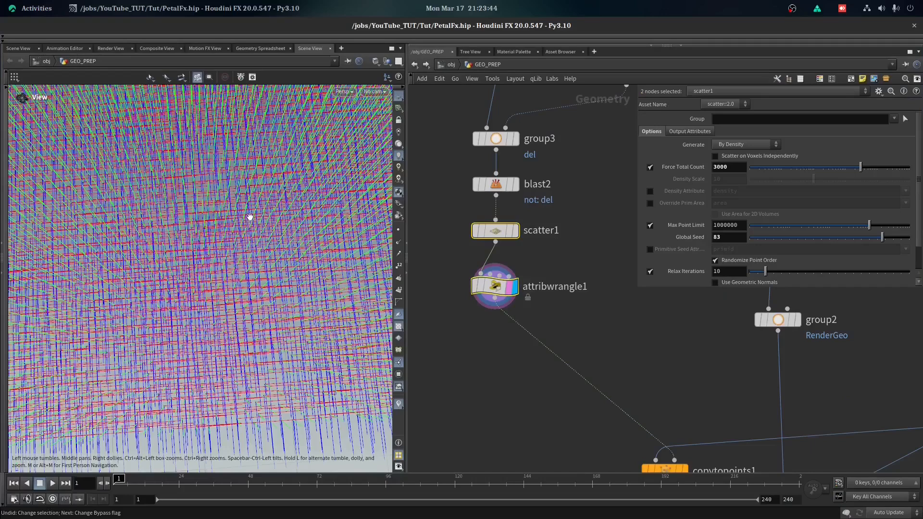
click(495, 287)
drag(233, 222, 374, 213)
click(717, 188)
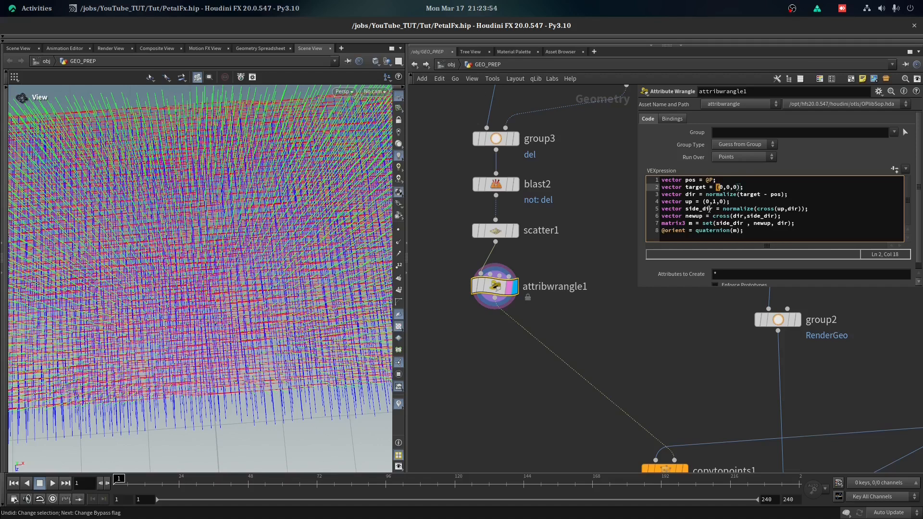
key(Delete)
text(})
click(704, 202)
click(725, 202)
key(Delete)
text(})
mouse_move(267, 305)
mouse_down()
mouse_move(243, 196)
mouse_move(290, 230)
mouse_move(255, 334)
mouse_move(315, 243)
mouse_move(298, 219)
mouse_move(263, 278)
mouse_move(286, 260)
mouse_move(255, 294)
mouse_up()
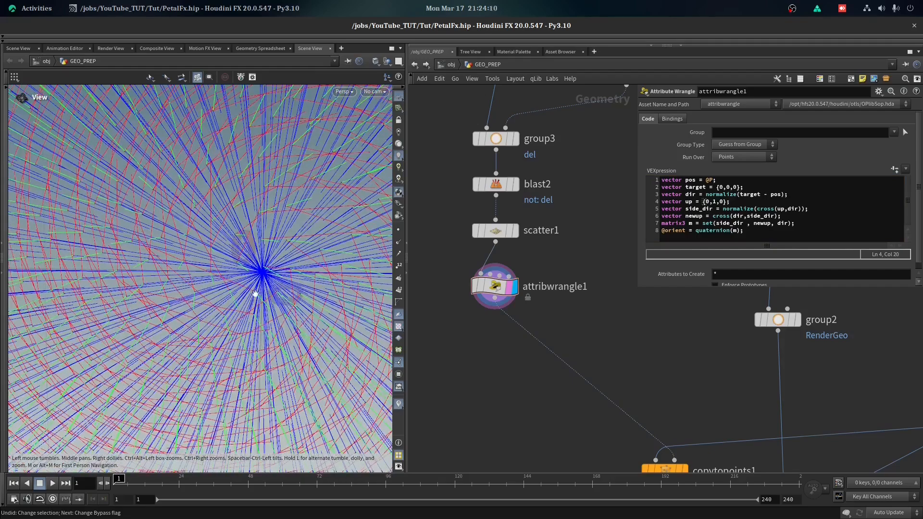
scroll(251, 328, up, 3)
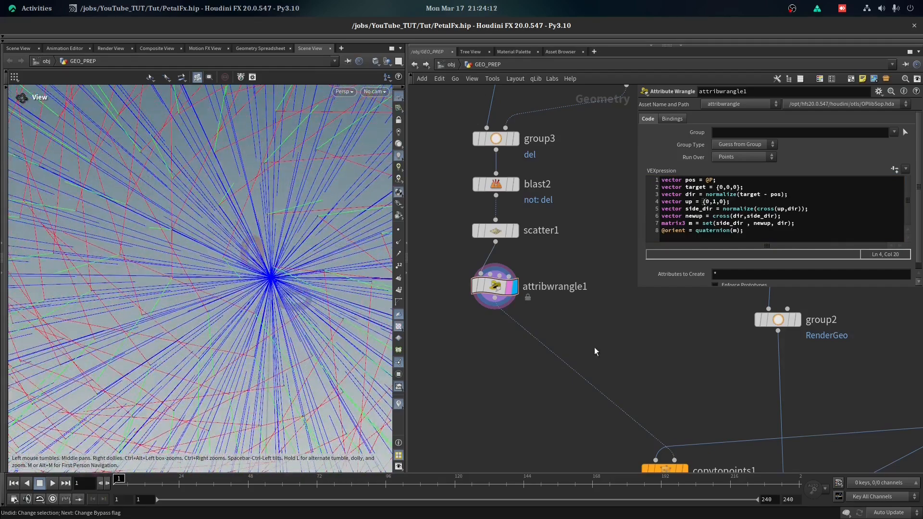
Display the copytopoints1 result, inspect the copies from outside, and look through cam1
scroll(599, 385, down, 4)
click(645, 368)
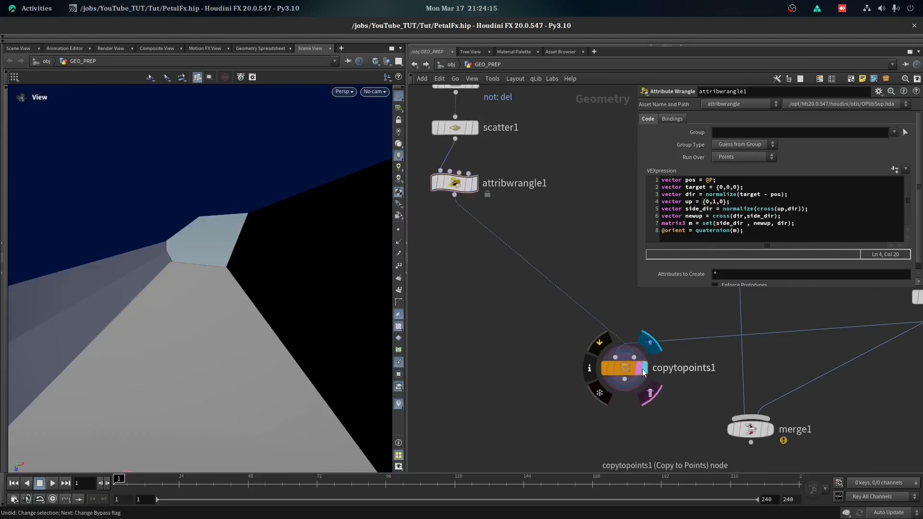
scroll(244, 322, down, 6)
drag(244, 322, 282, 368)
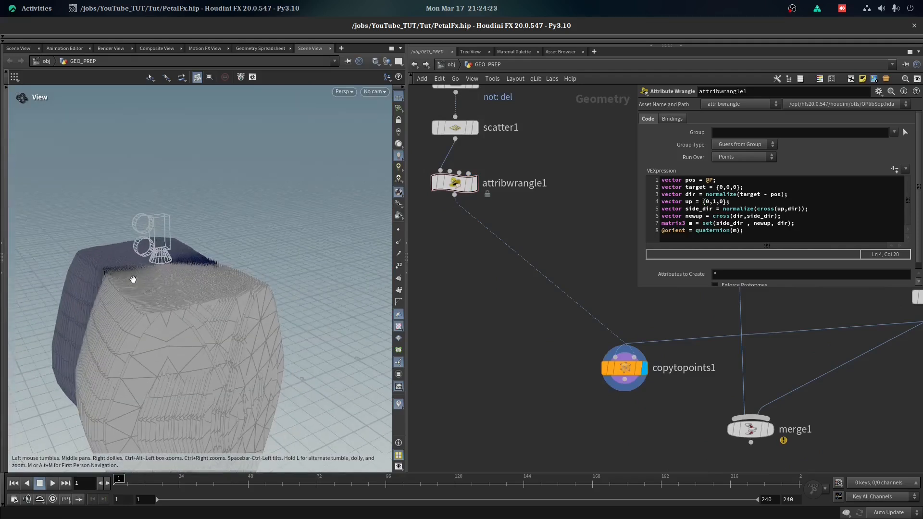
drag(133, 279, 134, 330)
click(375, 92)
click(381, 136)
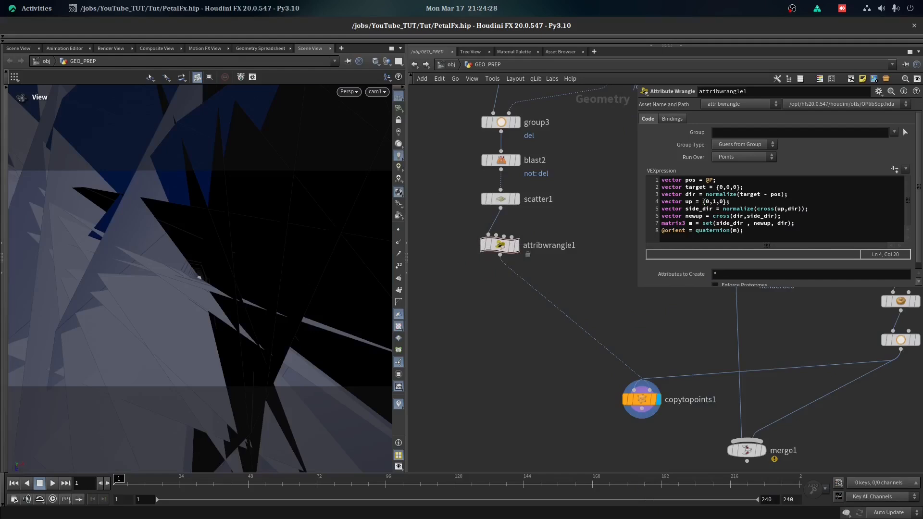
Insert a second Attribute Wrangle between attribwrangle1 and copytopoints1
key(Tab)
text(a)
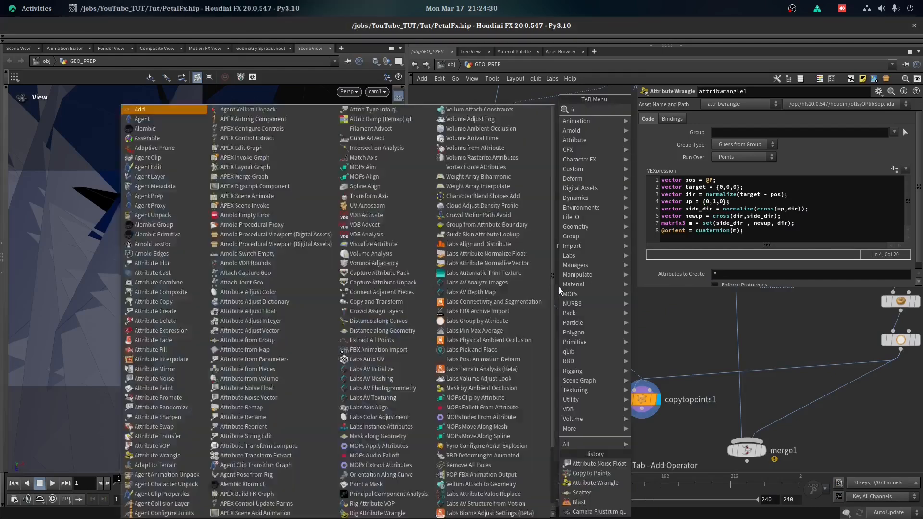
click(595, 482)
click(517, 290)
Enter the code f@pscale = 0.1; in attribwrangle2 to scale down the copies
click(819, 196)
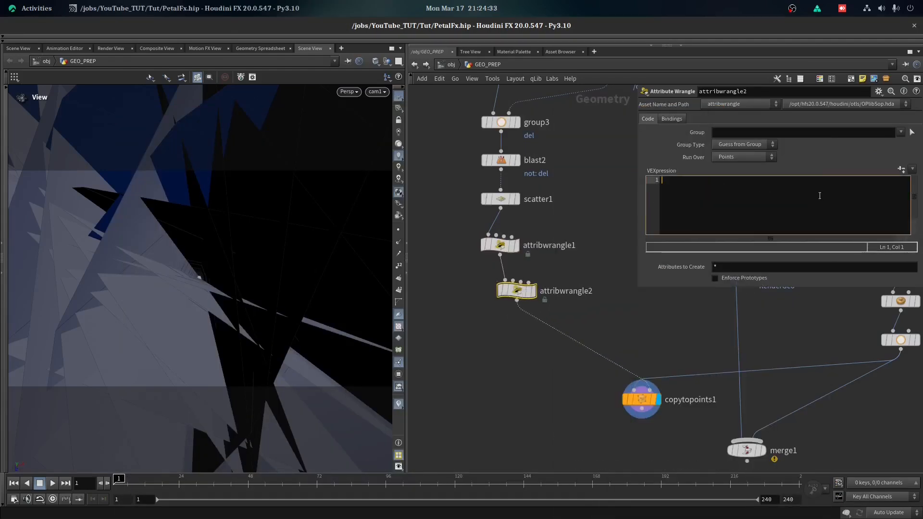
text(@)
key(Left)
text(f)
key(Right)
text(p)
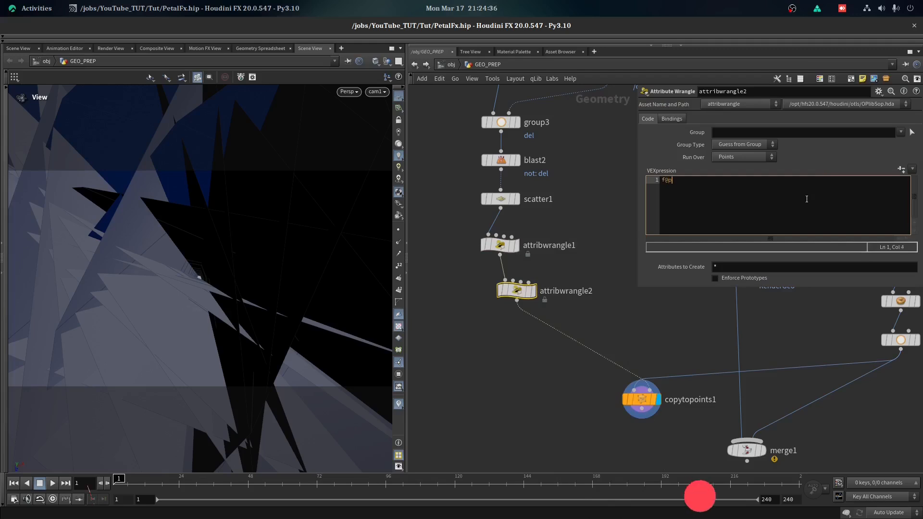
text(scale = 0.1;)
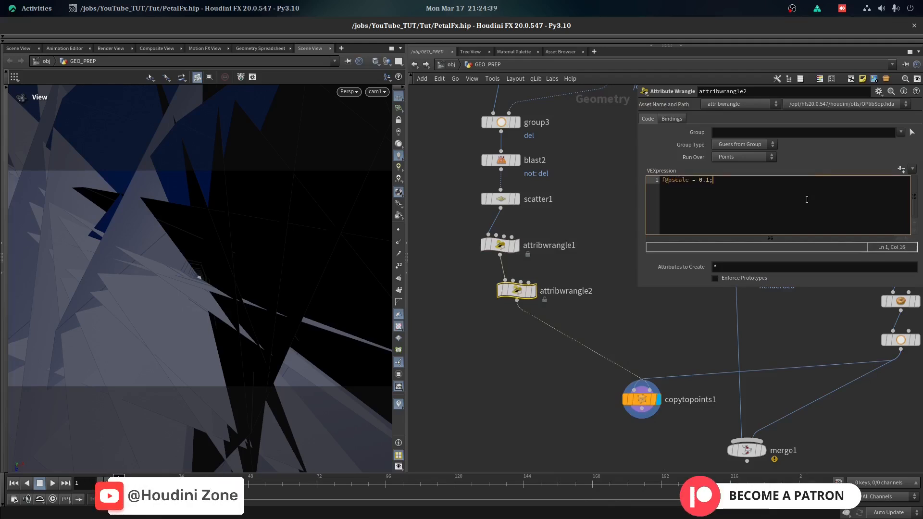
key(space+g)
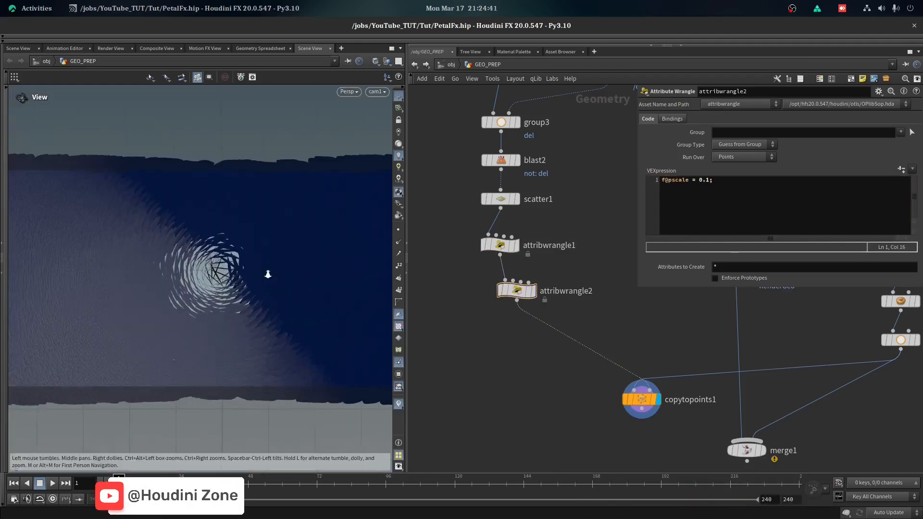
Inspect the copied petals, display attribwrangle2's points, and hide the orientation visualizers in the viewport
drag(228, 113, 288, 262)
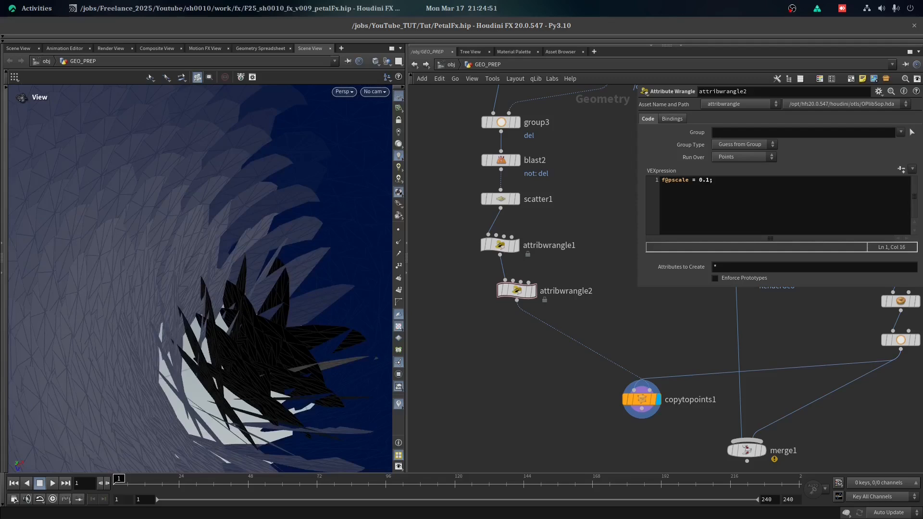
scroll(529, 297, up, 2)
click(534, 288)
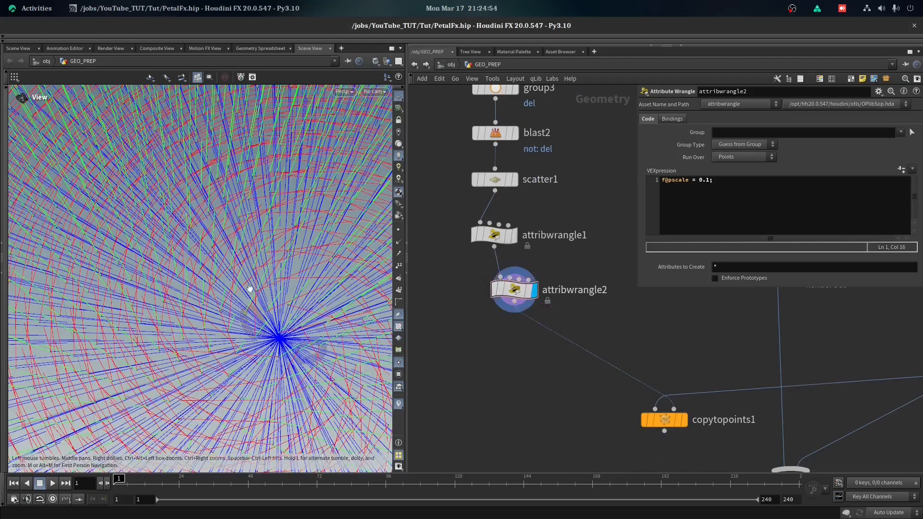
key(space+g)
click(399, 375)
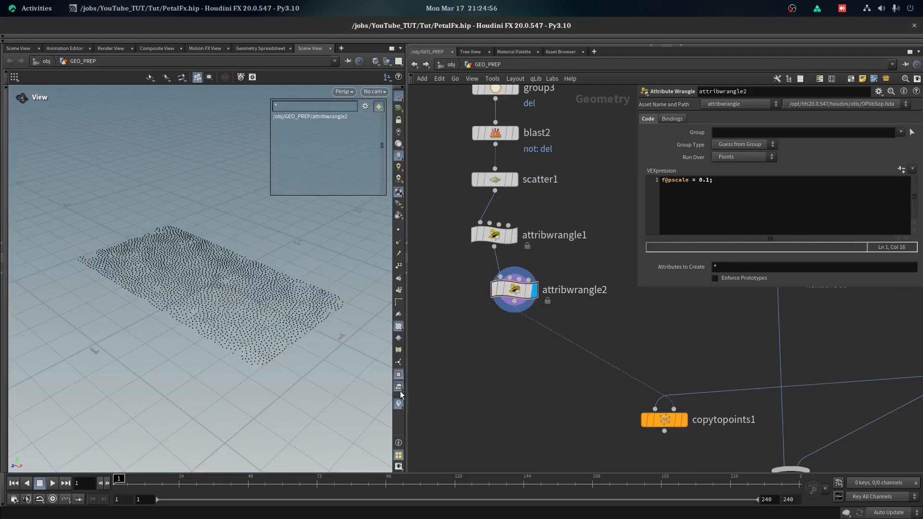
click(398, 374)
drag(223, 333, 254, 267)
scroll(253, 268, up, 3)
Align attribwrangle2 under attribwrangle1 and insert a third Attribute Wrangle between it and copytopoints1
drag(526, 294, 503, 289)
key(Tab)
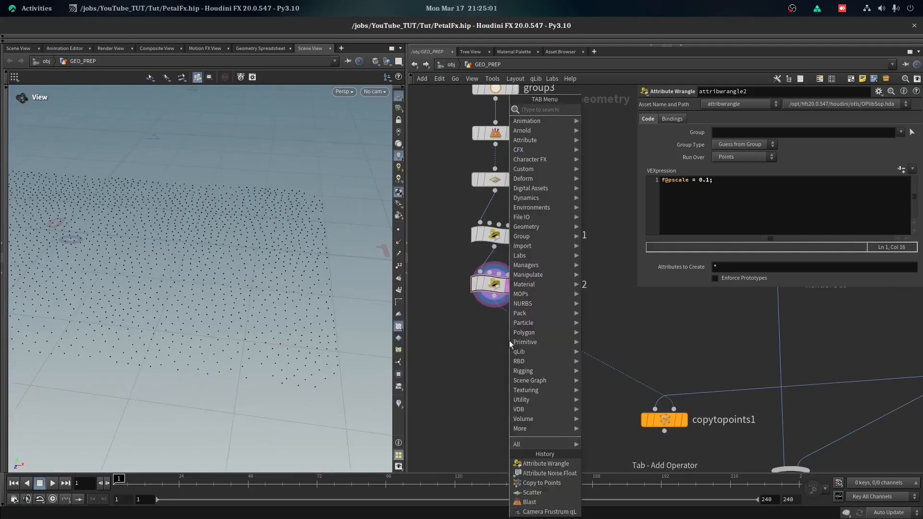
click(532, 465)
click(538, 334)
drag(541, 334, 496, 339)
Enter the code v@my_Root_point = @P; in attribwrangle3 and display that node
click(733, 193)
text(v@my_Root_point = @P;)
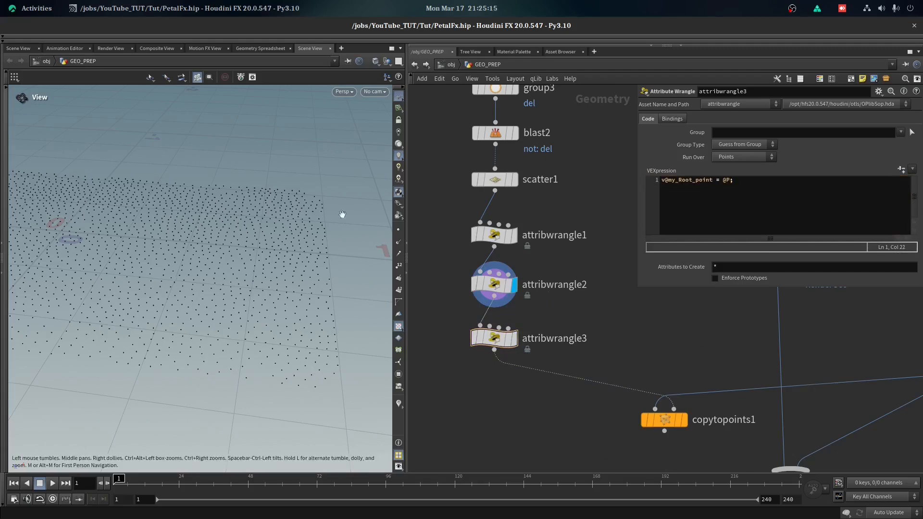
click(514, 338)
click(509, 338)
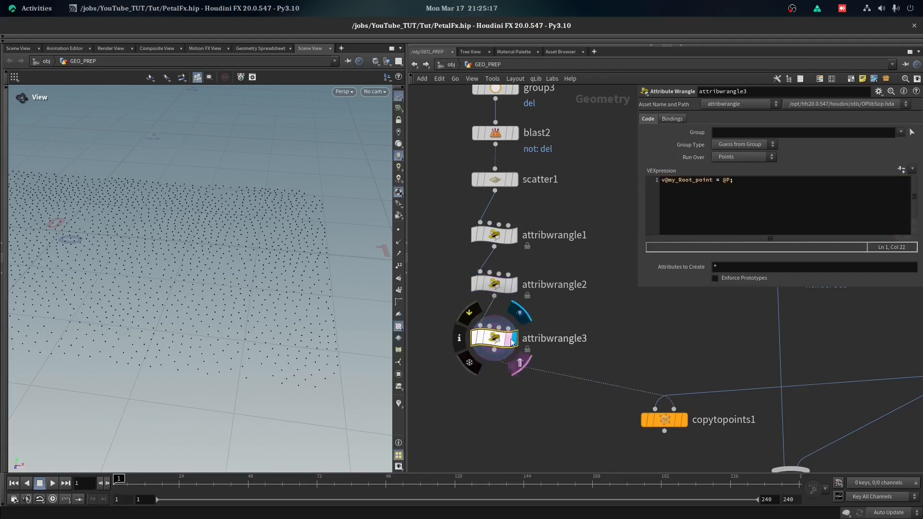
scroll(534, 137, down, 2)
key(alt+Tab)
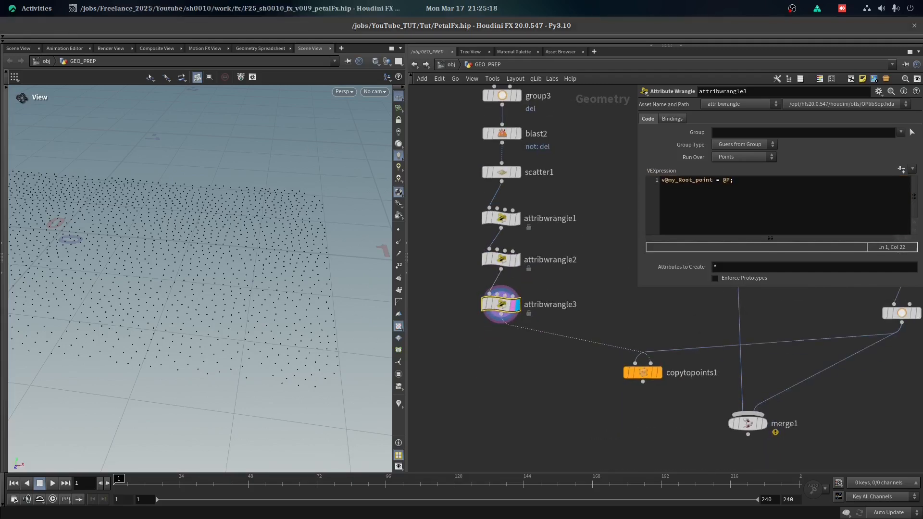
click(527, 280)
click(746, 186)
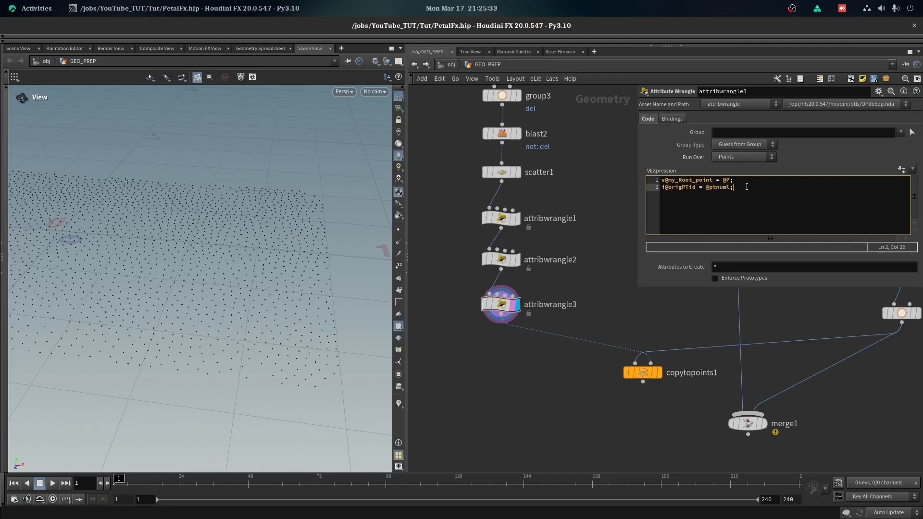
text(;)
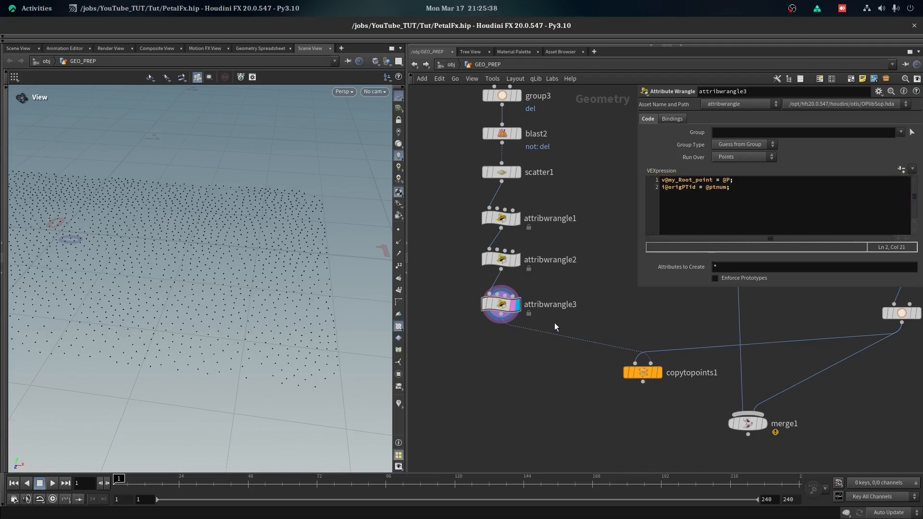
Move copytopoints1 below the wrangle chain, display its result, and select the node
scroll(552, 323, down, 4)
drag(124, 269, 288, 245)
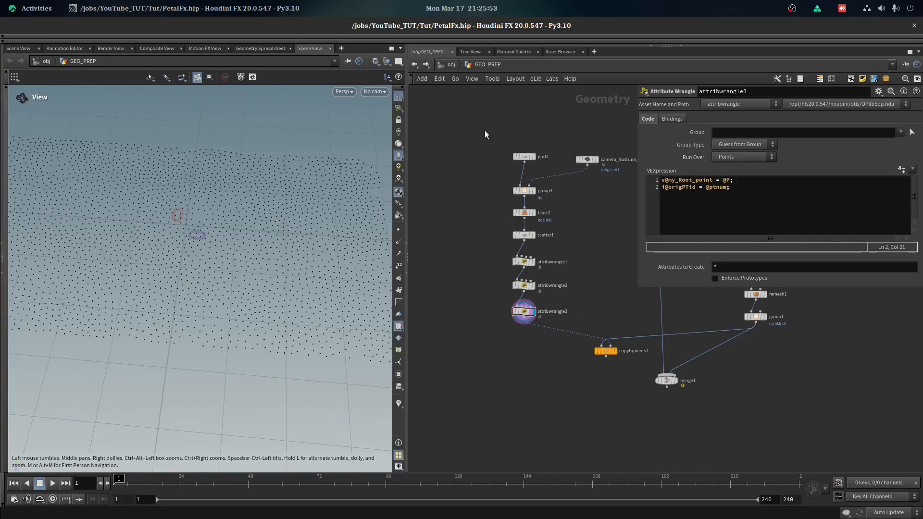
drag(486, 193, 548, 362)
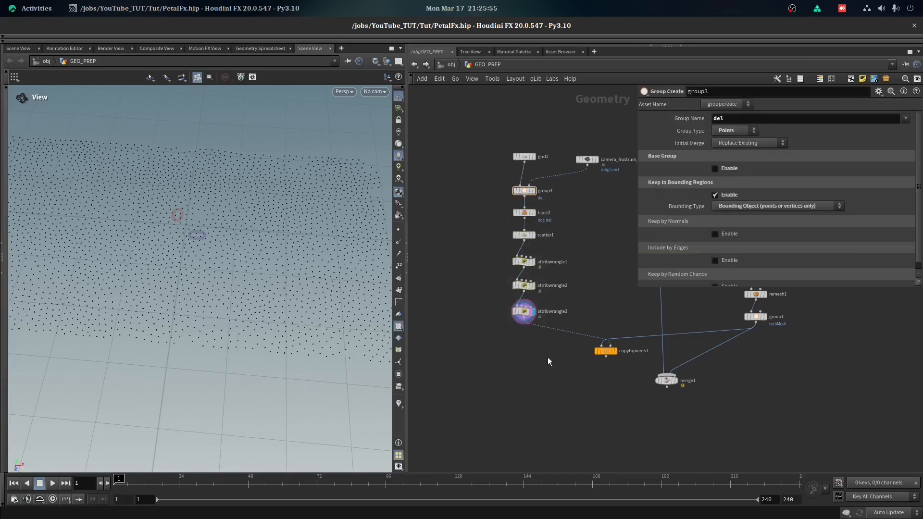
click(548, 362)
middle_drag(594, 367, 554, 263)
scroll(554, 262, up, 4)
drag(572, 239, 554, 302)
click(567, 303)
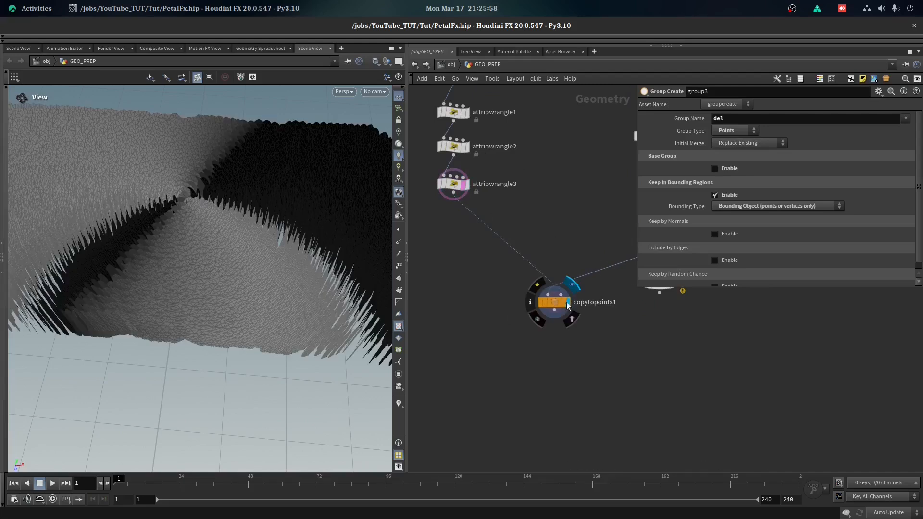
click(564, 303)
scroll(592, 334, down, 3)
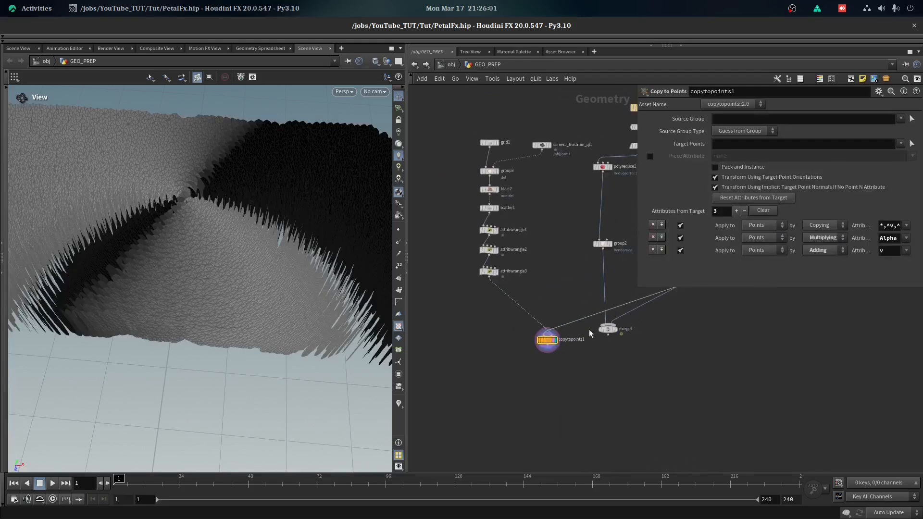
Enable Pack and Instance on copytopoints1 and feed its source geometry from merge1
key(alt+Tab)
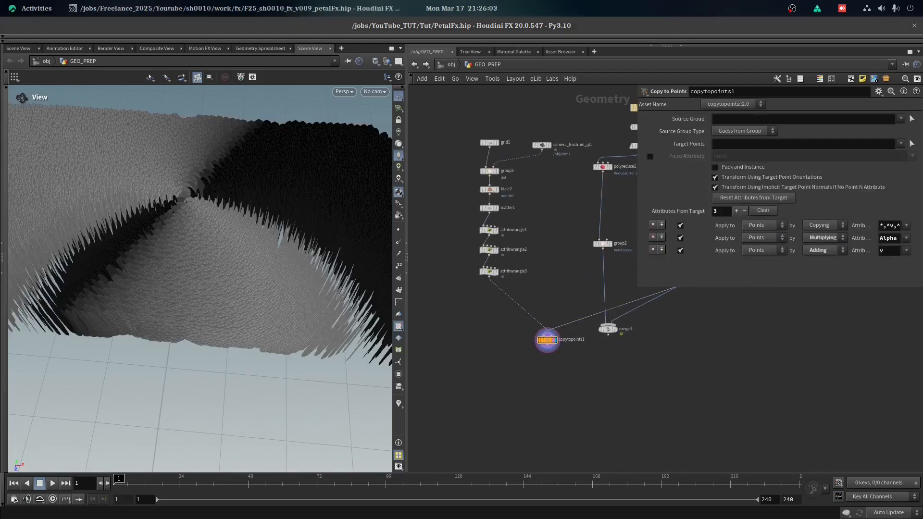
click(737, 169)
drag(607, 334, 537, 356)
scroll(537, 356, up, 3)
drag(231, 248, 244, 263)
scroll(240, 245, up, 5)
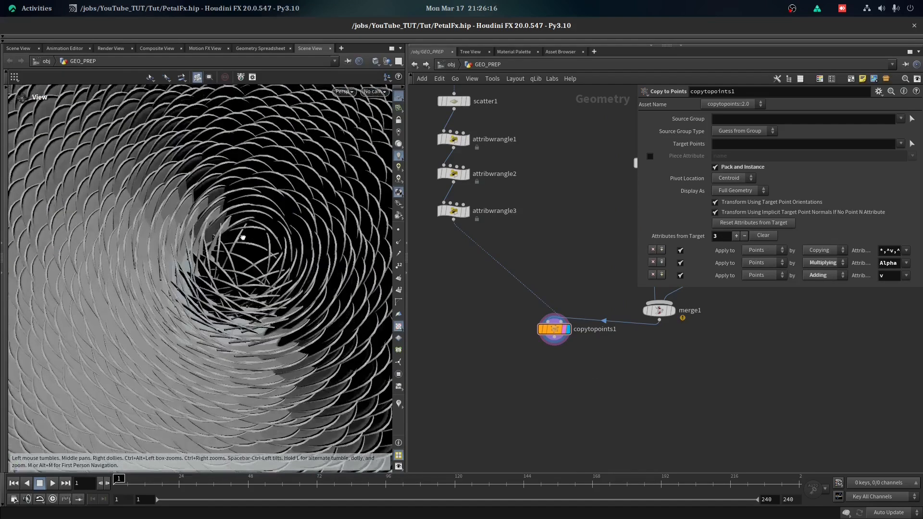
scroll(572, 297, down, 3)
scroll(572, 297, up, 3)
Append an Unpack node below copytopoints1
click(575, 275)
key(Tab)
text(unp)
key(Return)
click(581, 295)
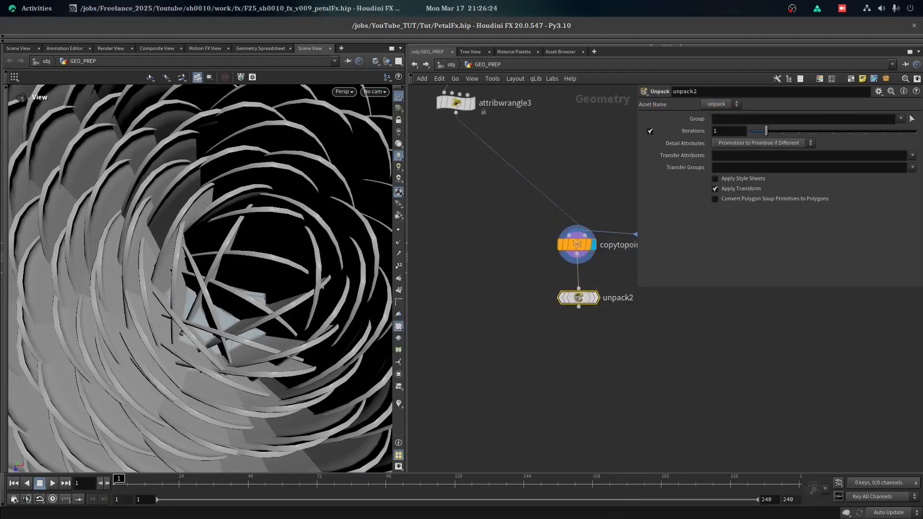
Set unpack2 to transfer the my_Root_point and origPTid attributes, and display that node
click(911, 155)
click(892, 167)
scroll(608, 283, up, 2)
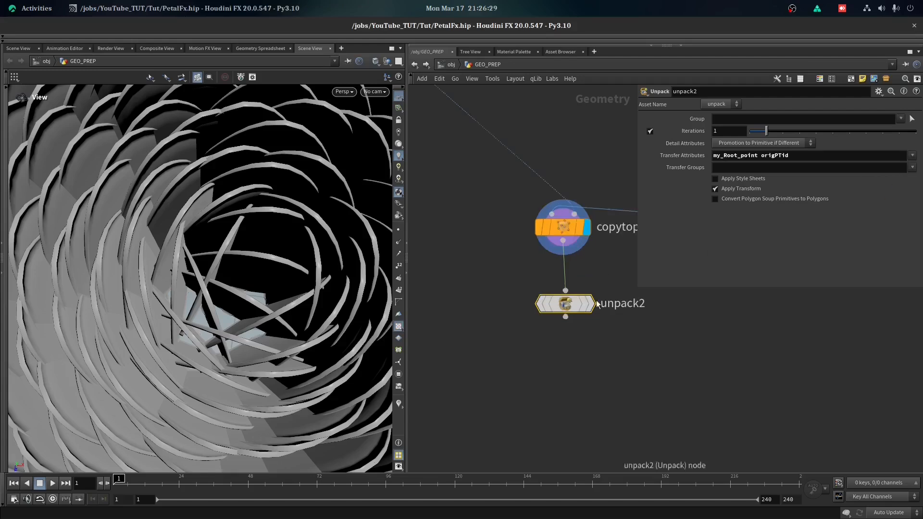
click(585, 301)
Append a Split node to unpack2 and display it
click(566, 317)
click(567, 368)
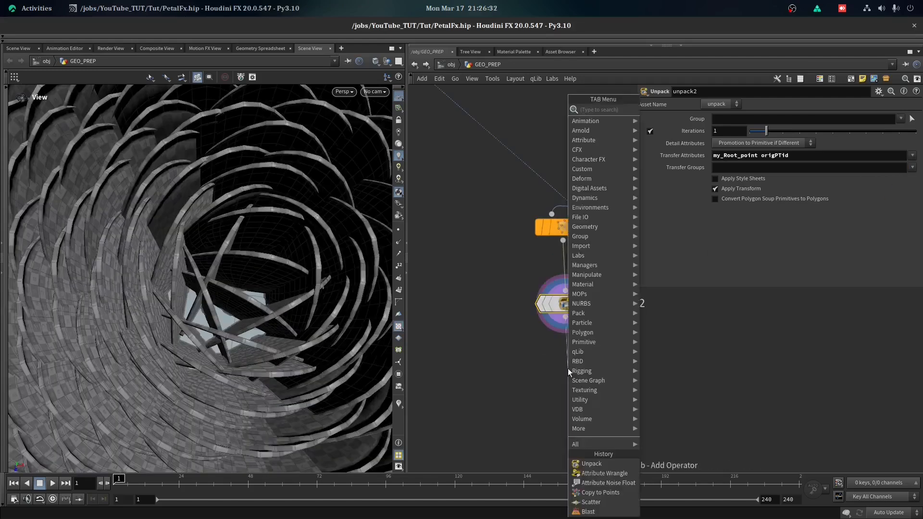
text(split)
key(Return)
click(591, 368)
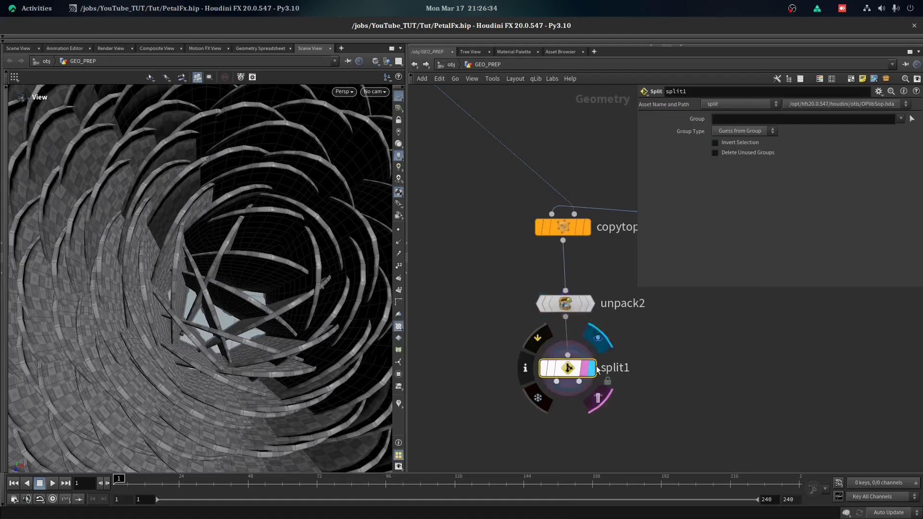
Check the group names assigned in group2 and group1 above merge1
scroll(596, 366, down, 3)
middle_drag(635, 333, 558, 400)
middle_drag(630, 262, 546, 316)
scroll(546, 316, up, 2)
click(478, 265)
click(640, 332)
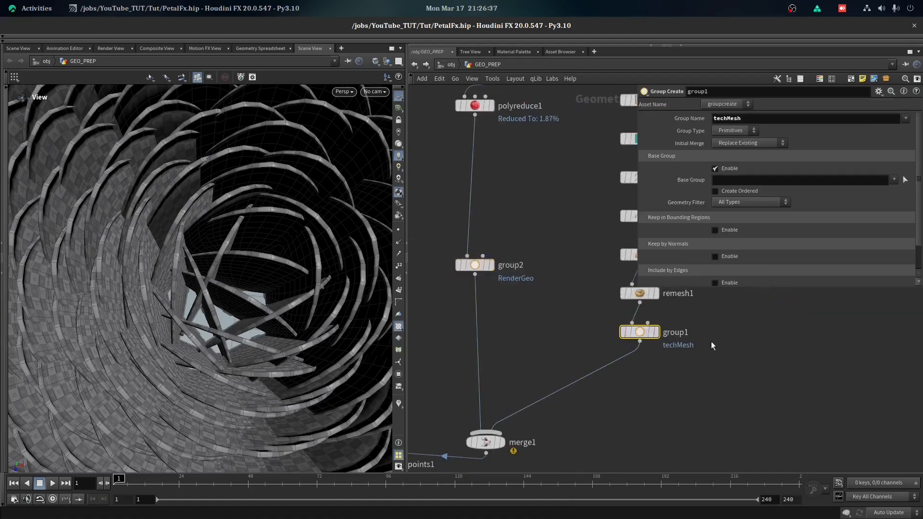
drag(472, 283, 472, 284)
drag(584, 323, 678, 354)
scroll(680, 371, down, 3)
middle_drag(595, 423, 609, 300)
Set split1's group to RenderGeo
scroll(503, 357, up, 5)
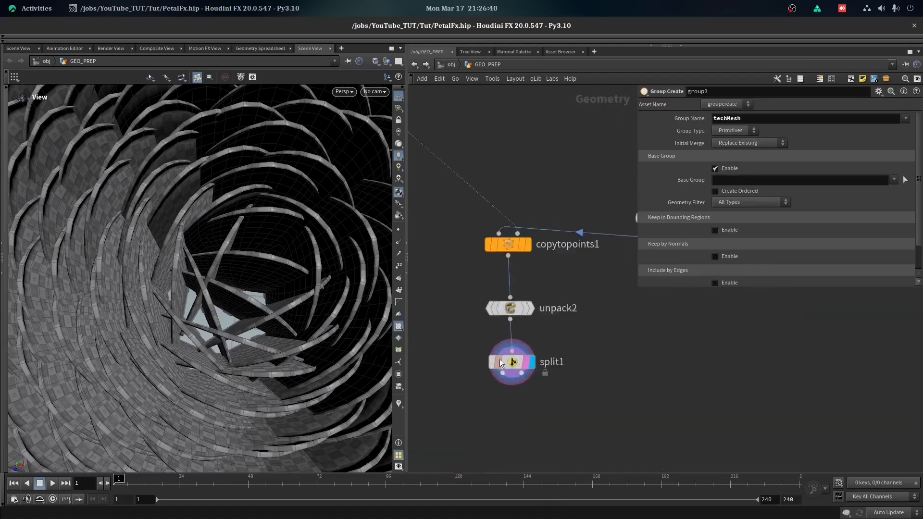
click(514, 363)
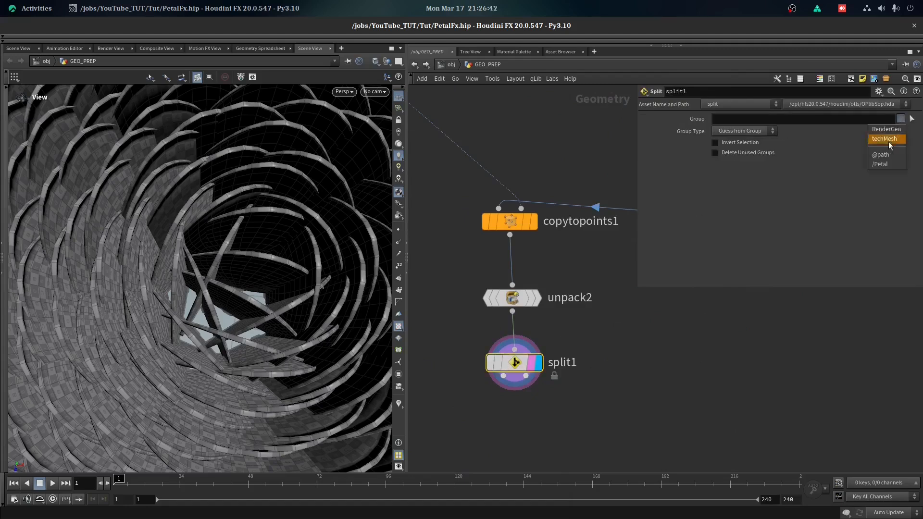
middle_drag(595, 391, 618, 320)
Connect a Null to split1's first output, rename it WRAP_GEO, and place it off to one side below the split
click(525, 304)
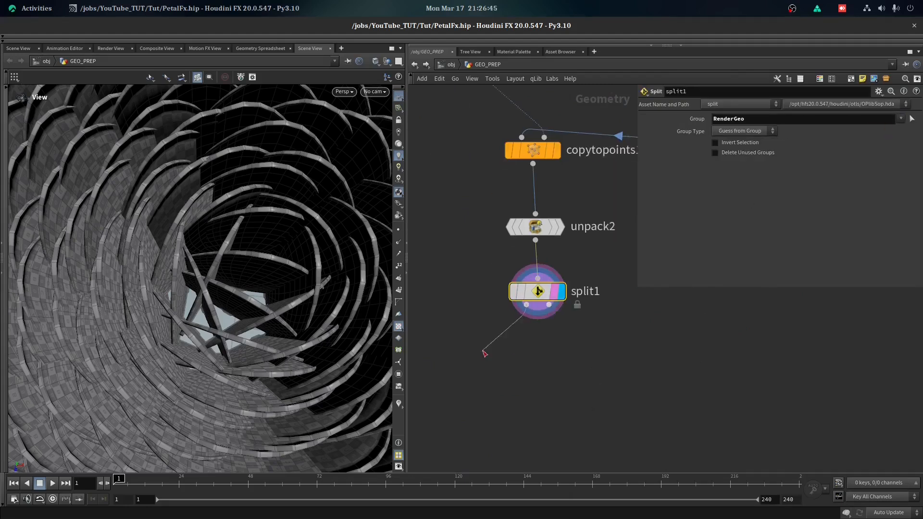
key(Tab)
text(nul)
key(Return)
click(477, 354)
scroll(485, 357, up, 2)
click(525, 356)
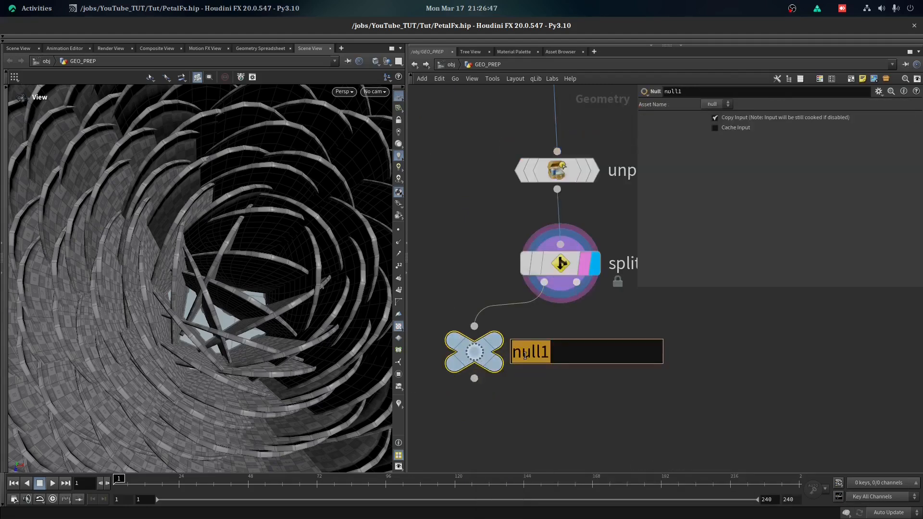
text(WRAP_GEO)
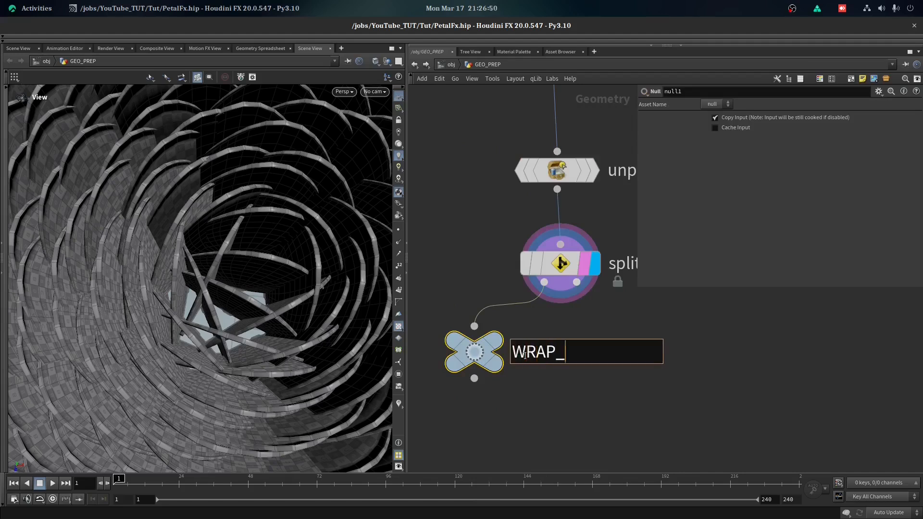
key(Return)
scroll(506, 360, down, 4)
drag(505, 360, 469, 366)
Connect a Null to split1's second output and rename it TECH_MESH_GEO
click(555, 317)
key(Tab)
click(667, 464)
click(672, 358)
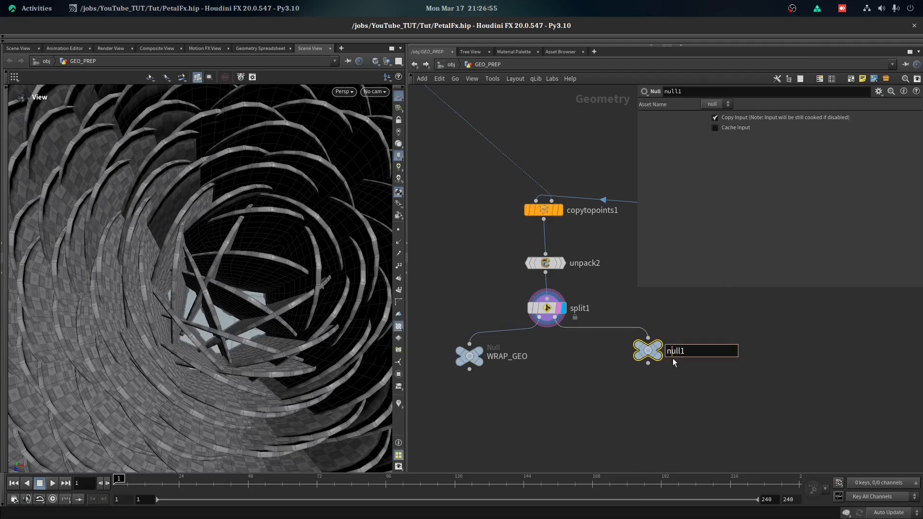
text(TECH_MESH_GEO)
key(Return)
Display TECH_MESH_GEO and inspect the copied low-resolution petals from the side
scroll(673, 359, up, 3)
click(676, 337)
key(space+g)
drag(165, 247, 214, 190)
key(alt+Tab)
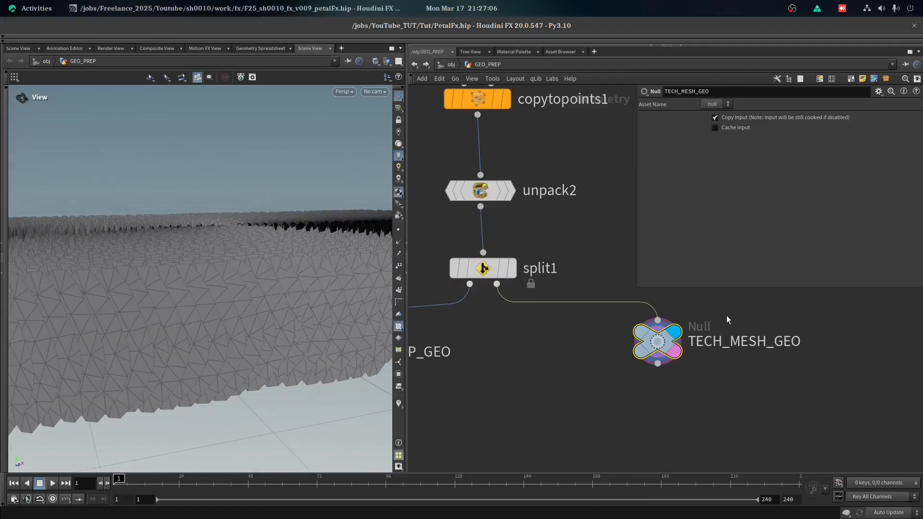
Append a Group Create node to TECH_MESH_GEO, display it, and frame the mesh in the viewport
middle_drag(726, 319, 653, 225)
click(584, 269)
key(Tab)
text(g cre)
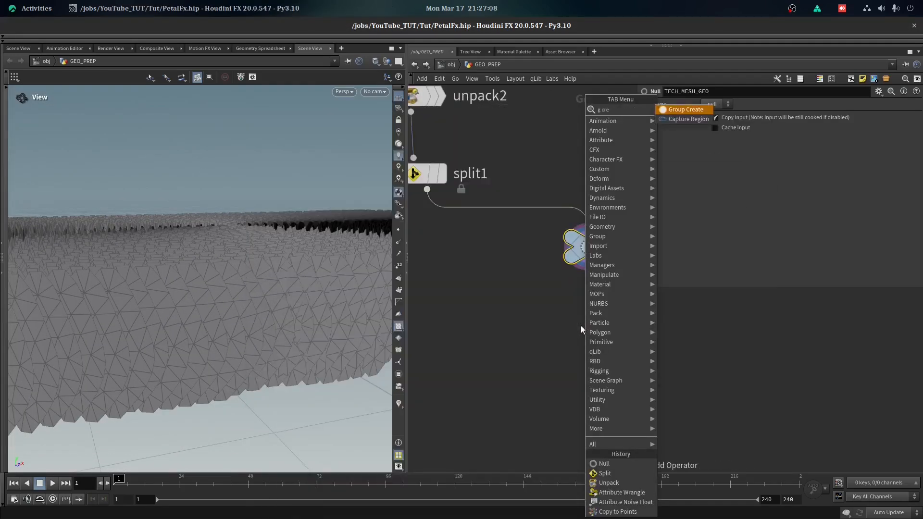
text(a)
key(Return)
click(584, 325)
click(613, 326)
key(g)
Disable the Base Group option on group4 and enable Keep in Bounding Regions
right_drag(296, 284, 340, 278)
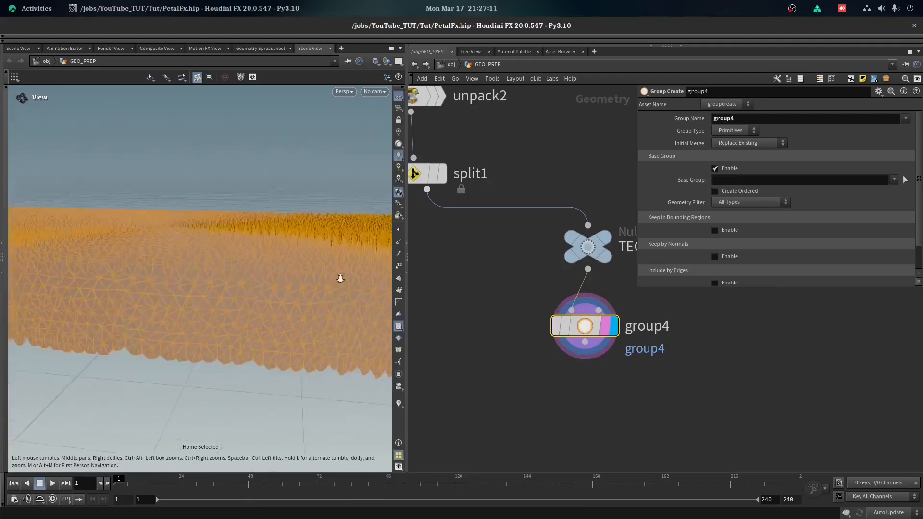
drag(340, 278, 360, 243)
scroll(550, 362, down, 2)
middle_drag(550, 362, 494, 381)
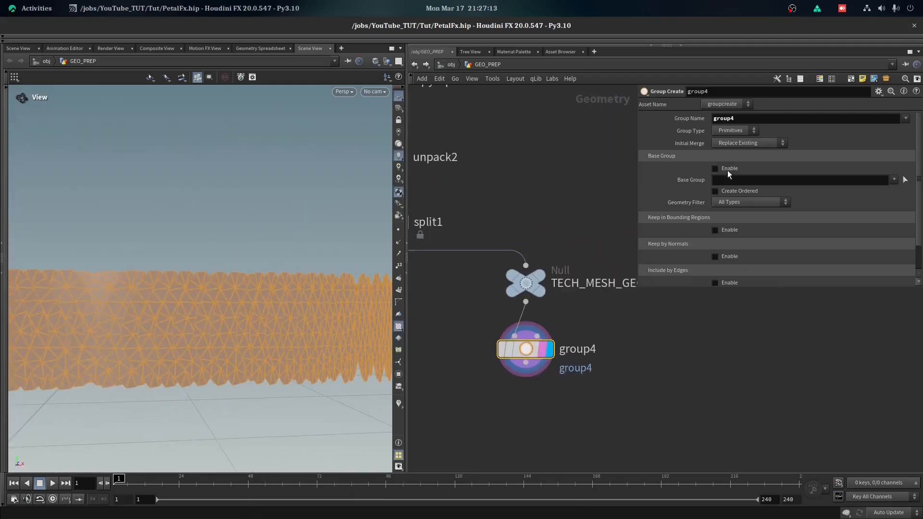
click(722, 197)
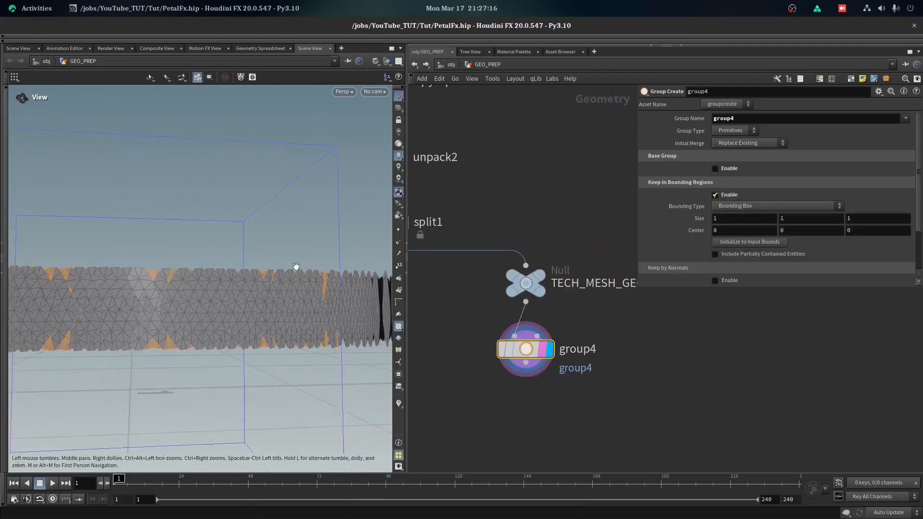
Switch the viewport to the Right view, reveal its handle tools, and reselect group4
right_drag(296, 267, 232, 323)
key(space+4)
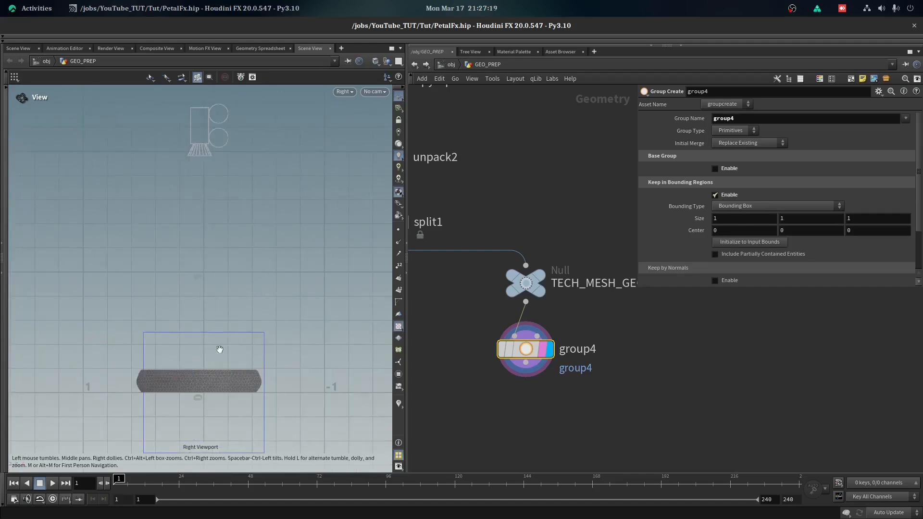
scroll(220, 349, up, 5)
mouse_move(7, 240)
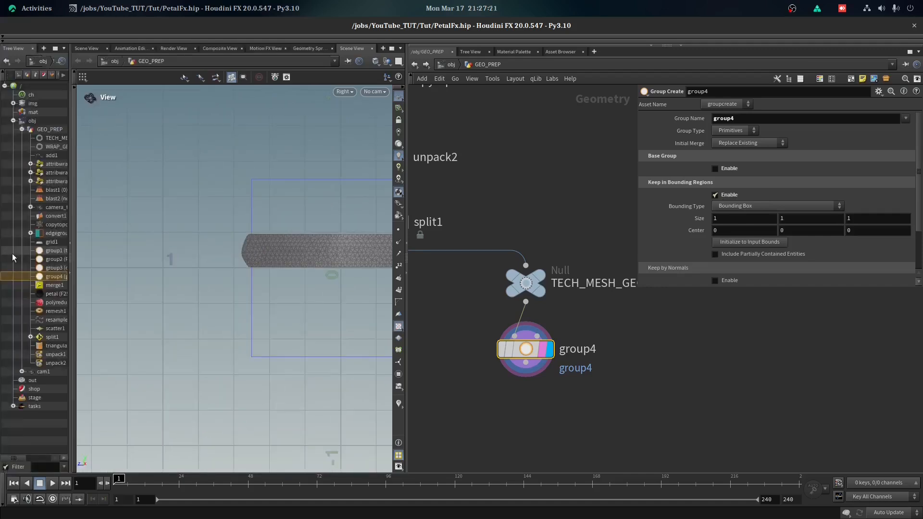
click(62, 248)
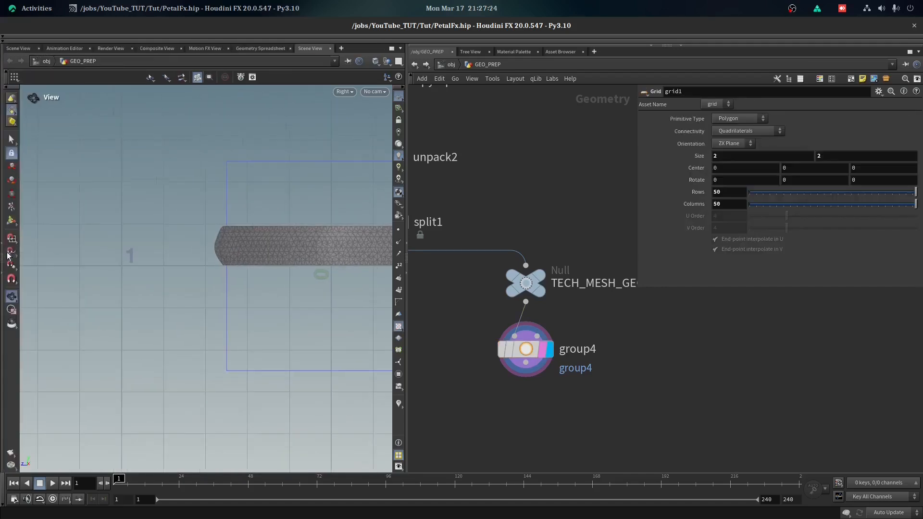
click(573, 371)
Resize group4's bounding box to about 3.25 × 0.52 × 1.27, centred at about Y -0.24, to enclose the petal bases
middle_drag(239, 329, 177, 329)
key(Return)
drag(250, 160, 247, 261)
scroll(144, 313, up, 3)
drag(114, 332, 445, 316)
key(Escape)
key(Return)
key(Escape)
drag(298, 317, 226, 250)
click(11, 220)
key(Escape)
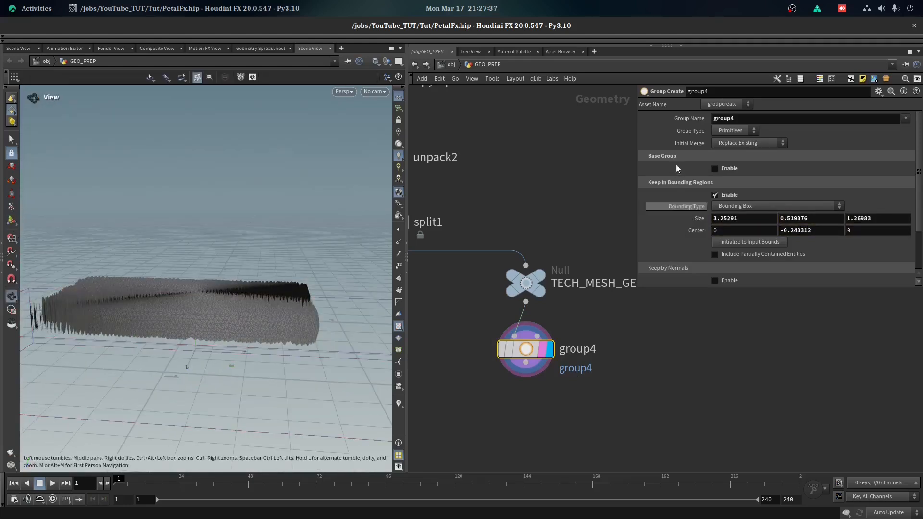
Set group4's group type to Points, inspect the grouped petal bases, and activate the node's viewport handles
click(734, 131)
click(734, 151)
drag(336, 298, 256, 190)
scroll(126, 308, up, 5)
key(g)
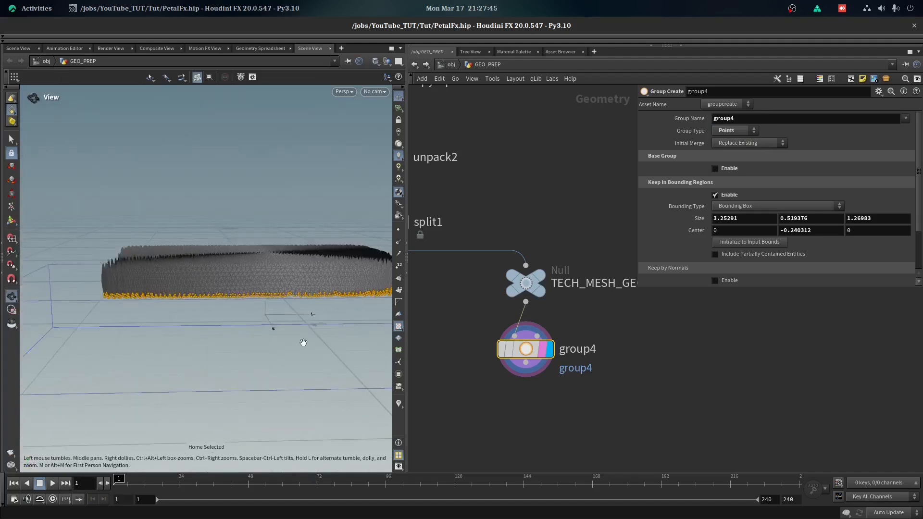
key(Return)
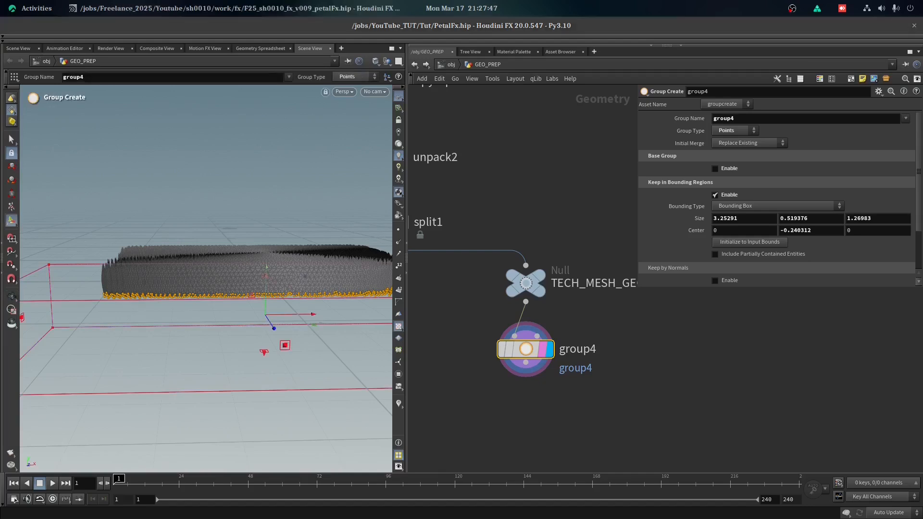
Name the point group in group4 rootPTS
middle_drag(599, 368, 620, 336)
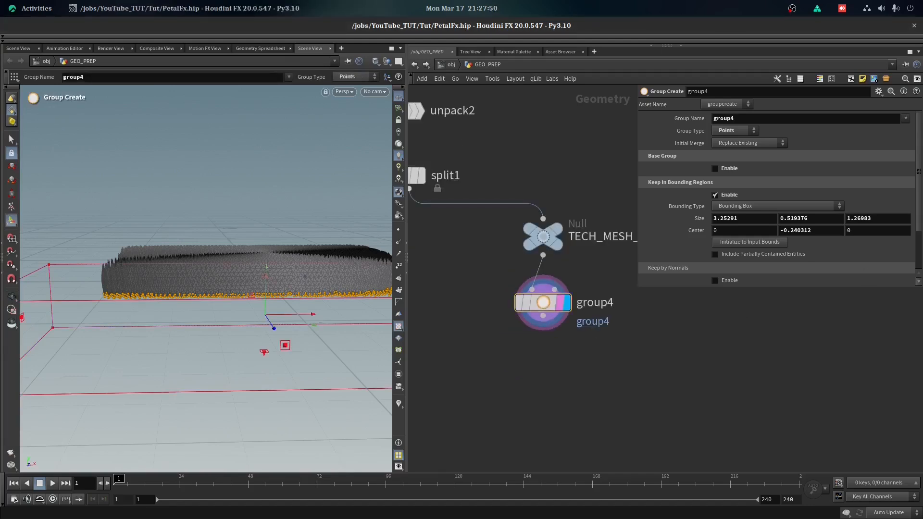
double_click(743, 119)
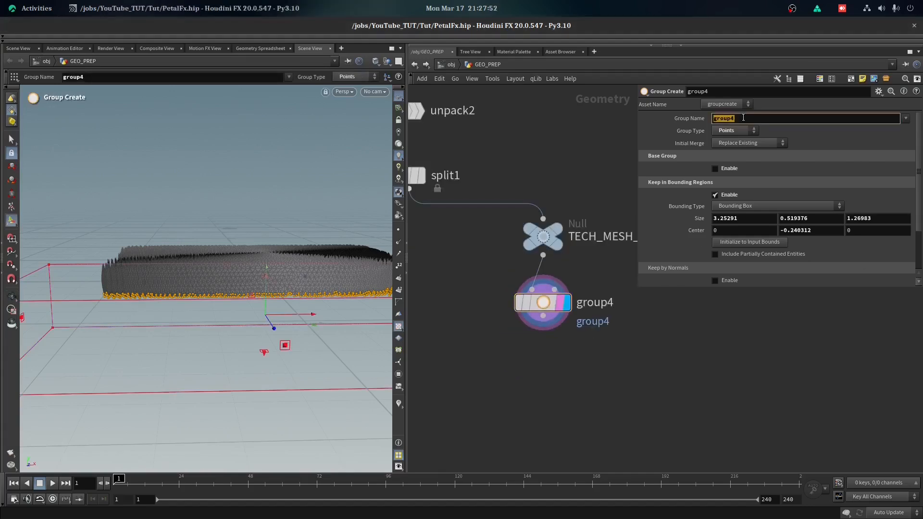
text(rootPTS)
key(Return)
Add a Points-type Group Create node below group4, with Base Group enabled and Keep in Bounding Regions disabled
alt+drag(543, 303, 543, 365)
click(714, 195)
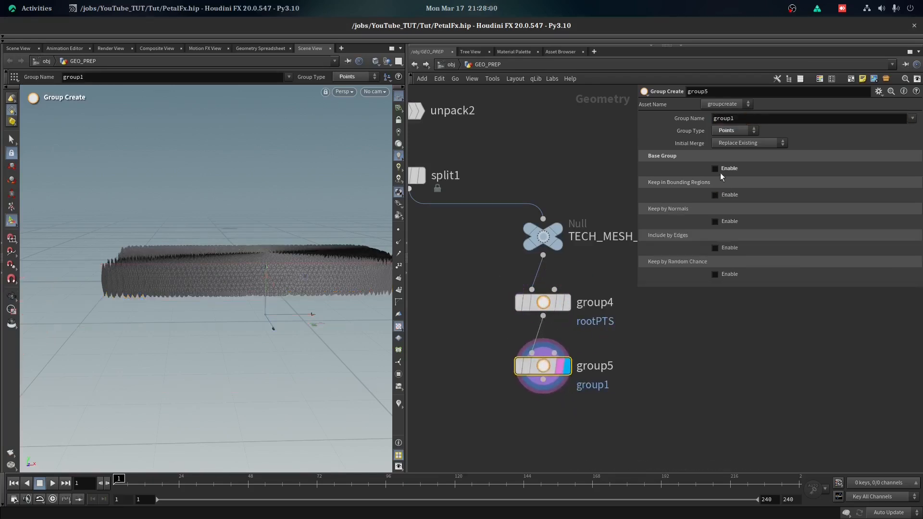
click(714, 168)
Name the point group in group5 pin
double_click(741, 120)
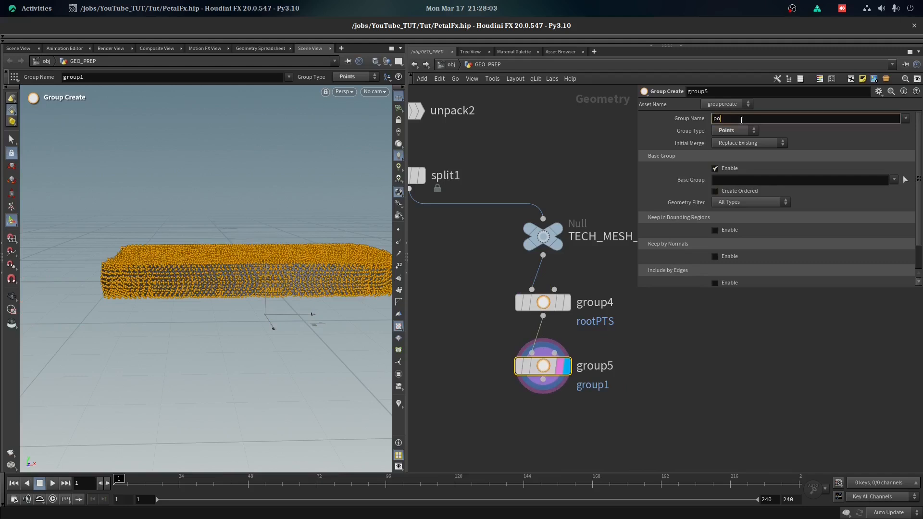
text(pin)
key(Return)
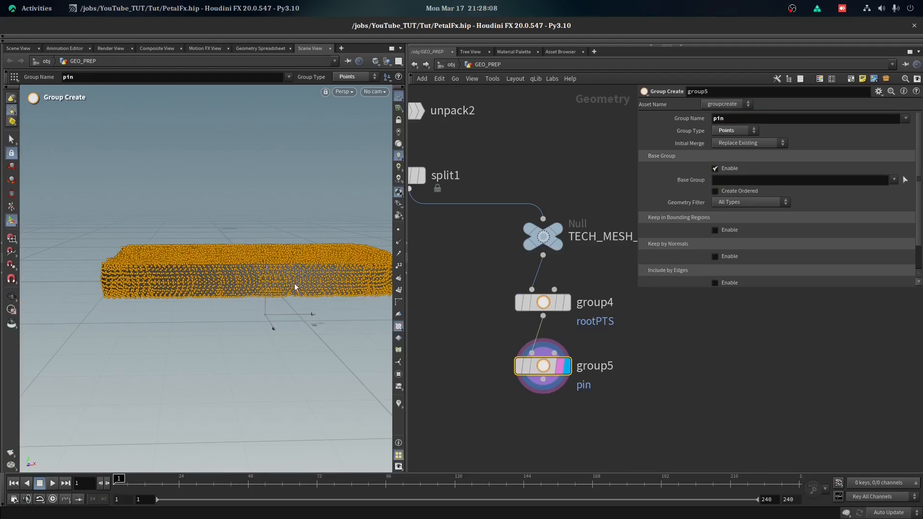
alt+drag(295, 287, 470, 298)
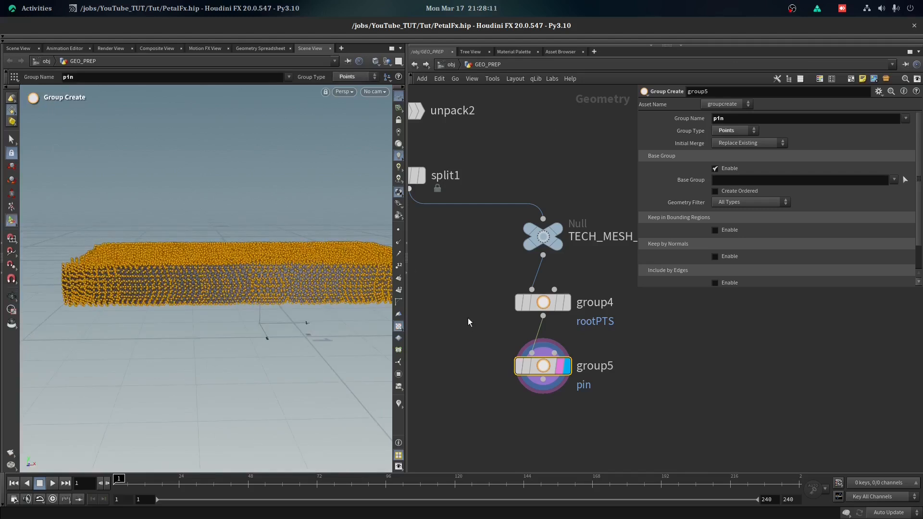
middle_drag(467, 327, 529, 203)
scroll(524, 221, up, 2)
click(558, 234)
key(Escape)
scroll(512, 260, down, 5)
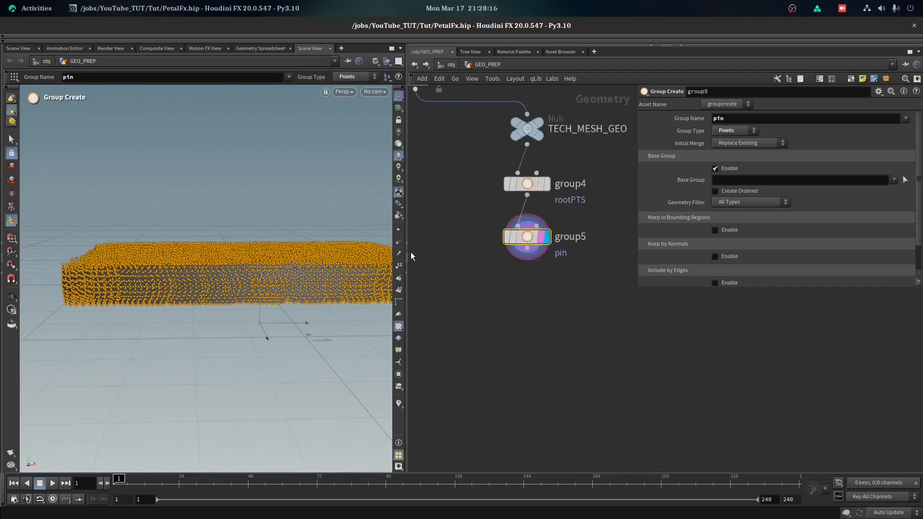
Add an Attribute Wrangle node below group5, wired from its output and displayed
click(509, 223)
scroll(557, 315, up, 3)
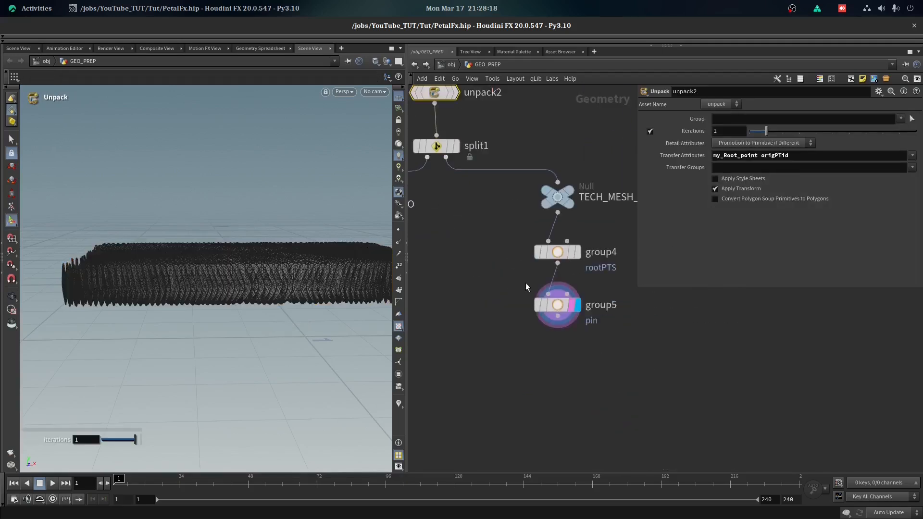
click(569, 307)
key(Tab)
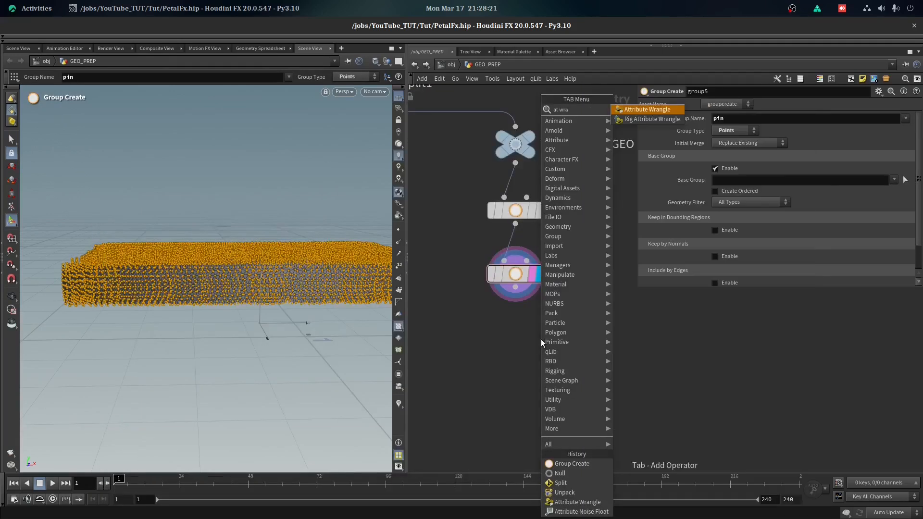
click(541, 338)
click(518, 332)
drag(518, 331, 522, 363)
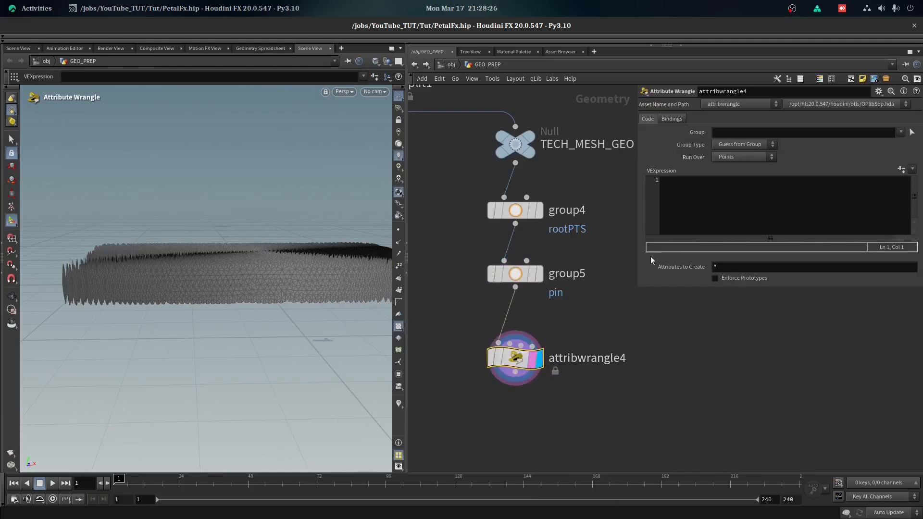
Enter the expression v@P = v@my_Root_points; in attribwrangle4
click(716, 216)
text(v@P = v@my_Root_points;)
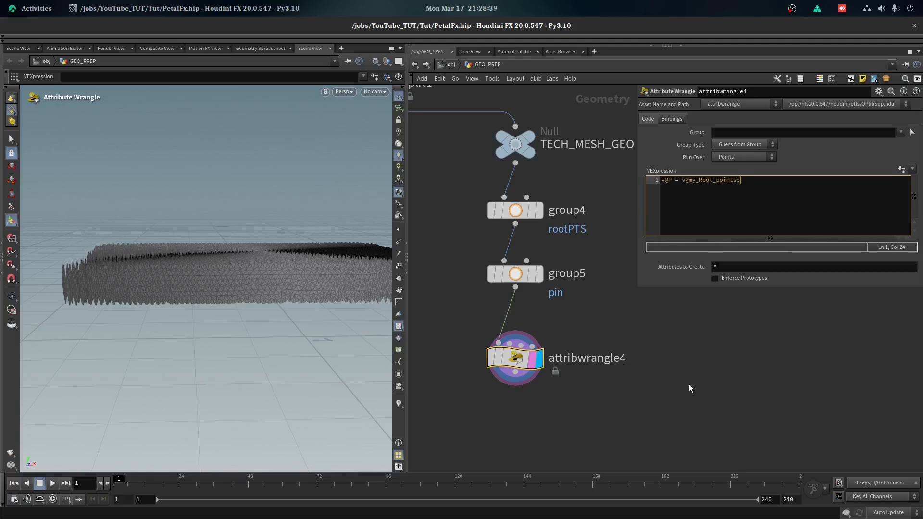
click(689, 388)
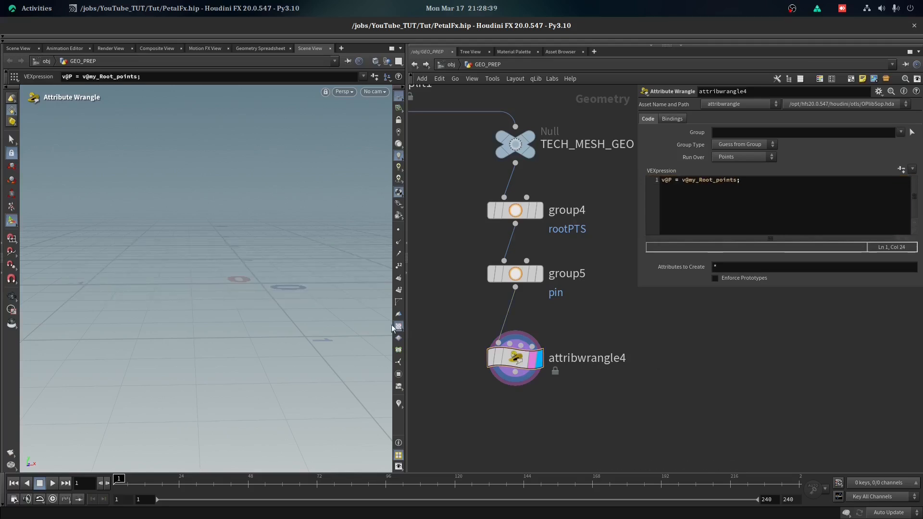
Correct the attribute in the attribwrangle4 expression to v@my_Root_point and inspect the resulting points
click(737, 181)
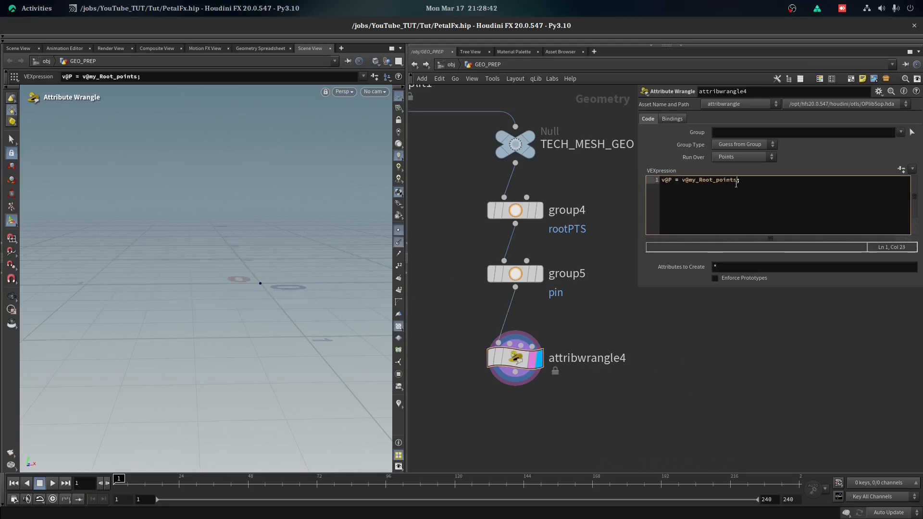
key(BackSpace)
key(Escape)
scroll(246, 189, up, 10)
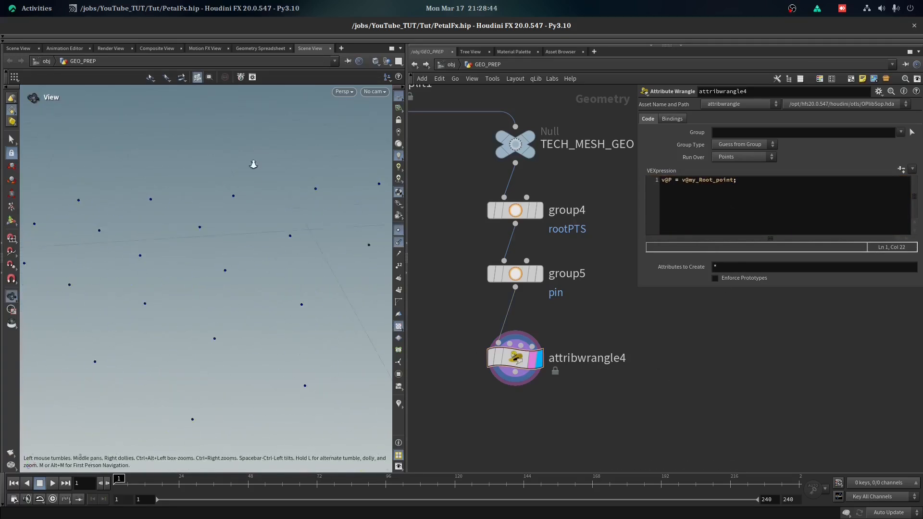
Move attribwrangle4 aside in the network to free the space below group5
scroll(453, 288, down, 6)
middle_drag(442, 231, 587, 388)
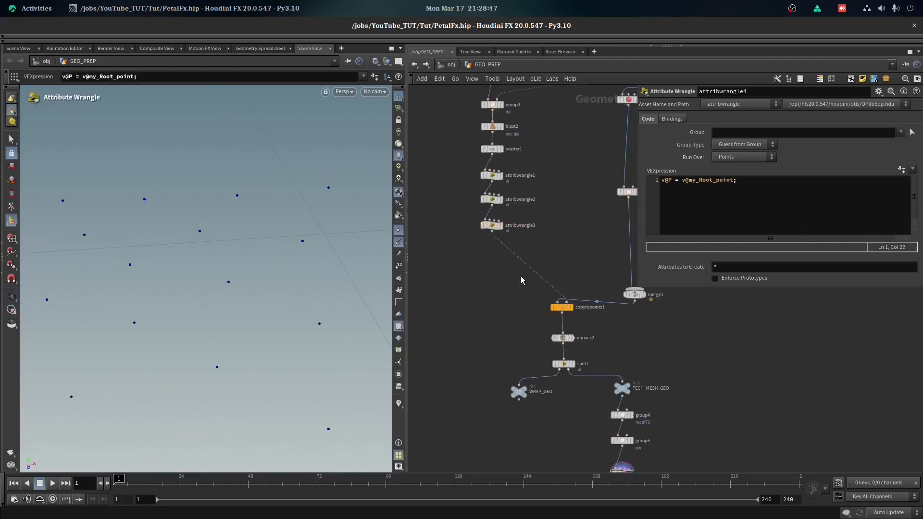
drag(468, 218, 505, 240)
middle_drag(475, 284, 413, 122)
scroll(524, 315, up, 3)
drag(519, 307, 654, 308)
Add and display a Blend Shapes node with group5 as first input and attribwrangle4 as second
key(Tab)
text(blend)
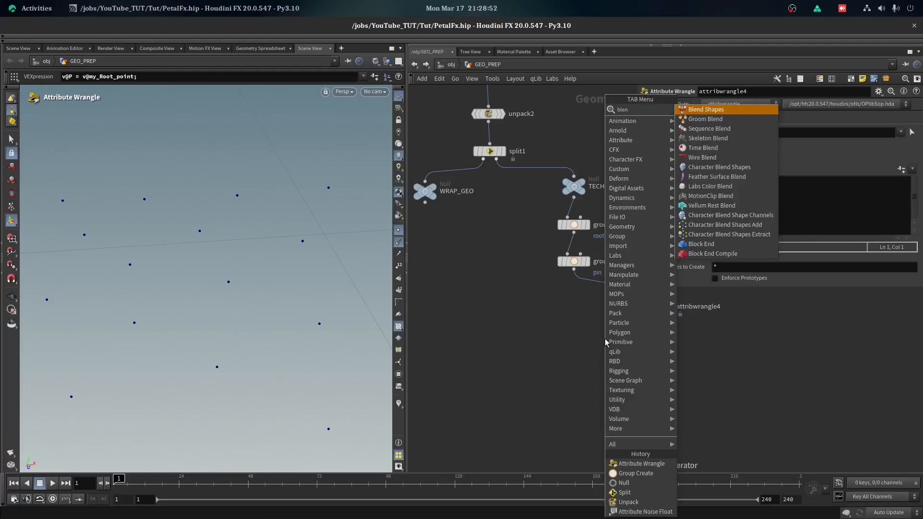
key(Return)
click(573, 361)
drag(573, 270, 558, 362)
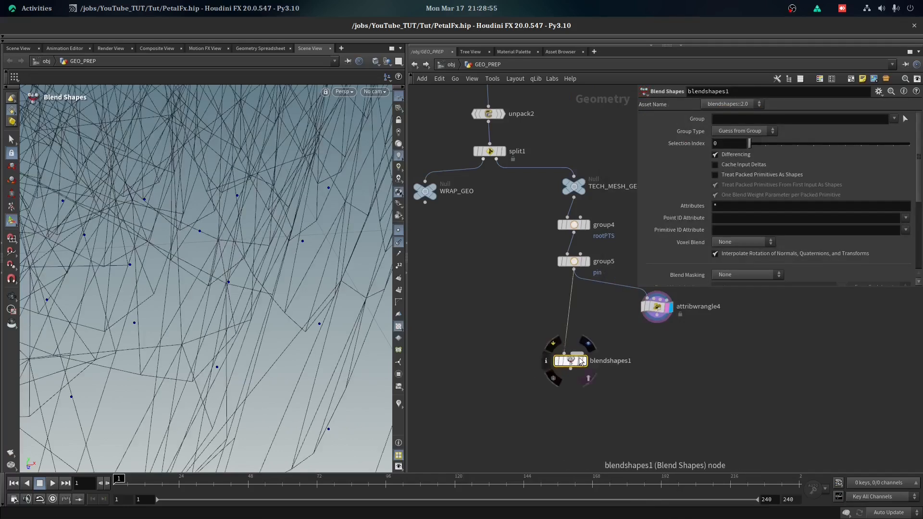
click(577, 368)
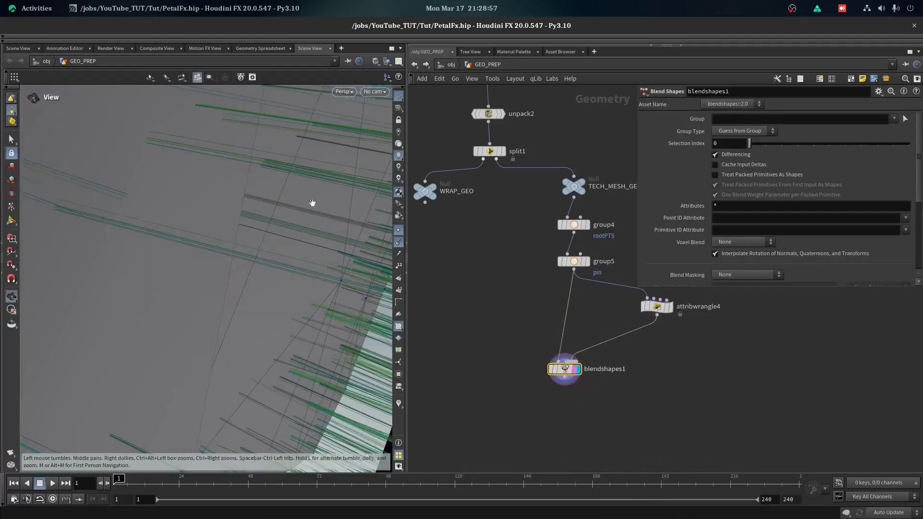
Set blend1 of blendshapes1 to 1
scroll(774, 261, down, 4)
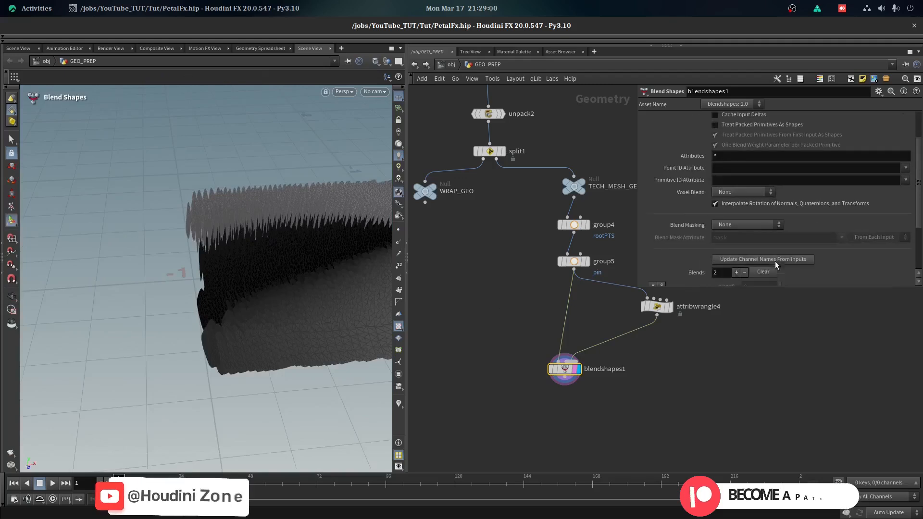
drag(795, 264, 893, 260)
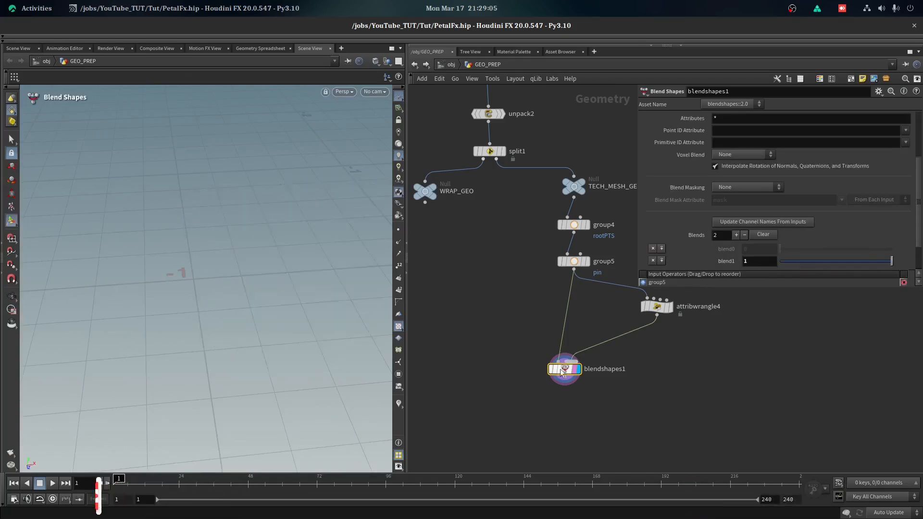
drag(561, 369, 562, 376)
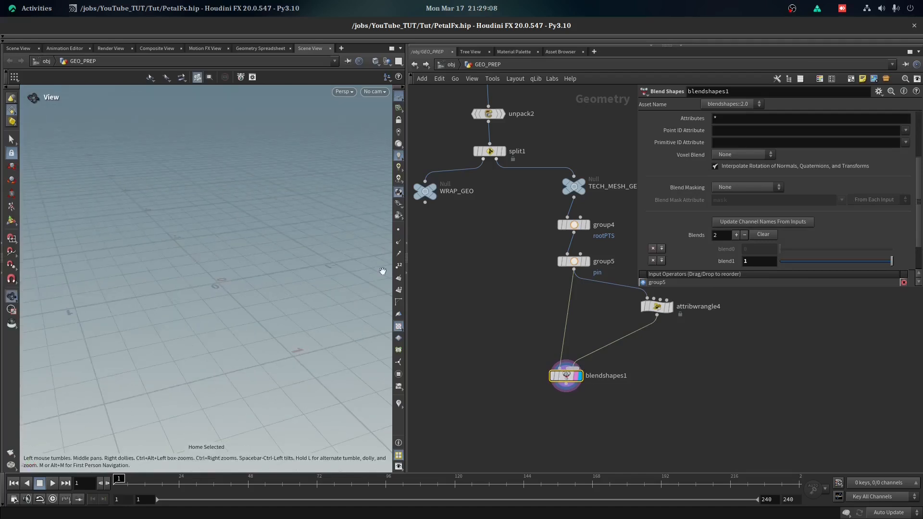
Test the petal collapse in blendshapes1 by setting blend1 to 0 and back to 1
drag(798, 259, 760, 262)
middle_drag(517, 332, 483, 316)
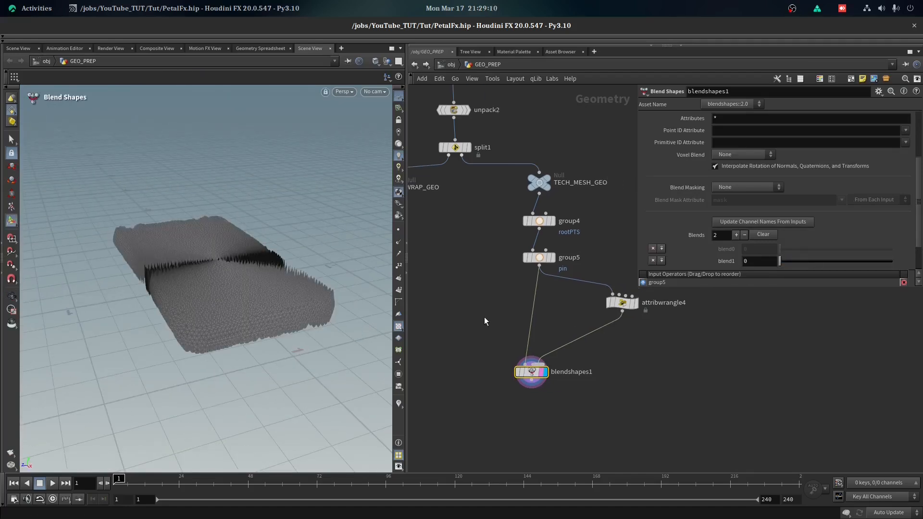
right_drag(185, 267, 287, 224)
mouse_move(286, 224)
mouse_down()
mouse_move(290, 247)
mouse_move(293, 225)
mouse_up()
drag(780, 262, 892, 262)
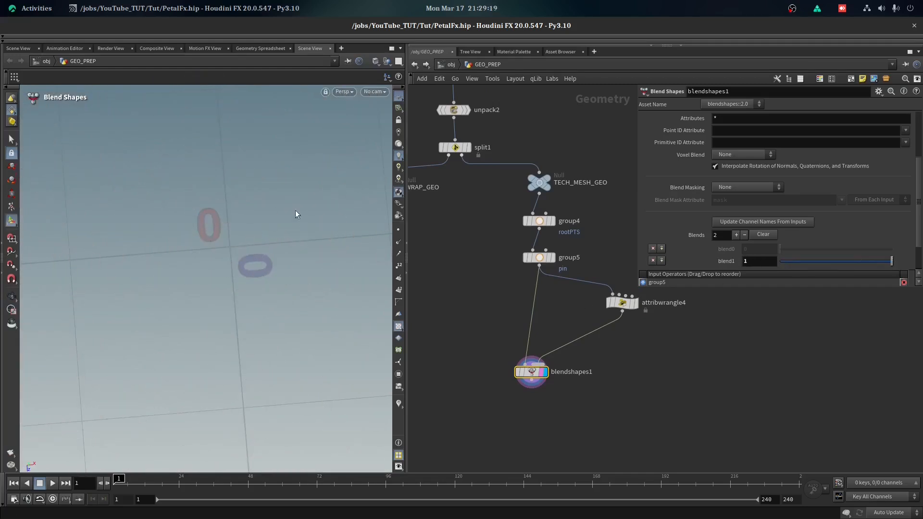
right_drag(255, 237, 227, 253)
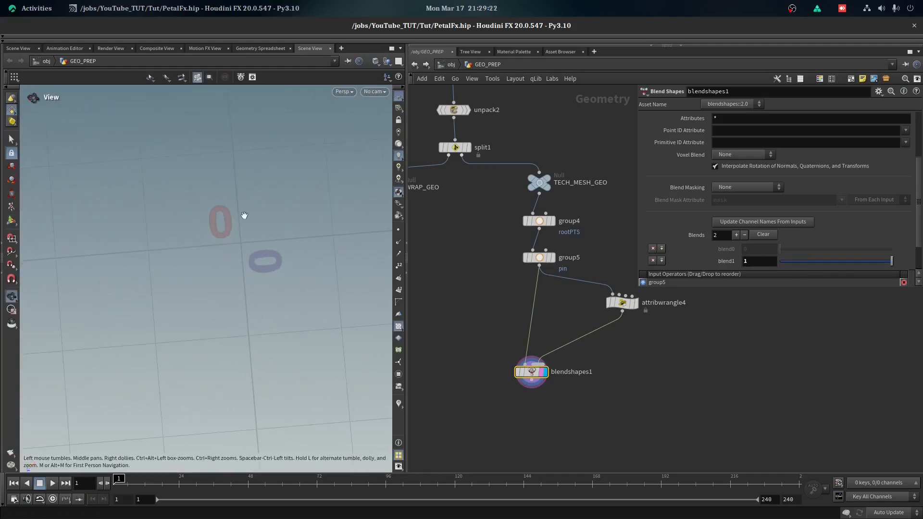
right_drag(244, 215, 267, 192)
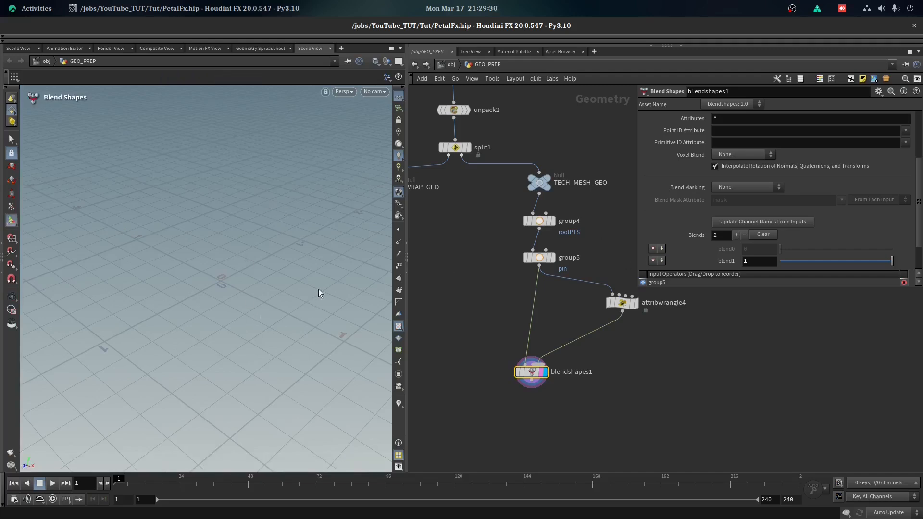
Move attribwrangle4 and blendshapes1 together away from the group5 branch
scroll(496, 310, down, 3)
drag(496, 309, 591, 359)
drag(675, 408, 458, 287)
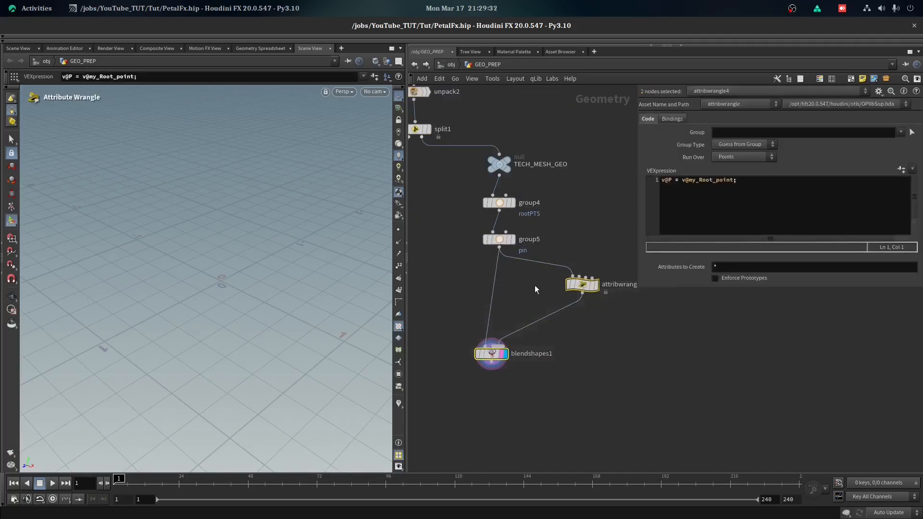
drag(491, 351, 602, 358)
Add a Rest Position qL node below group5, wire it from group5 and display it
key(Tab)
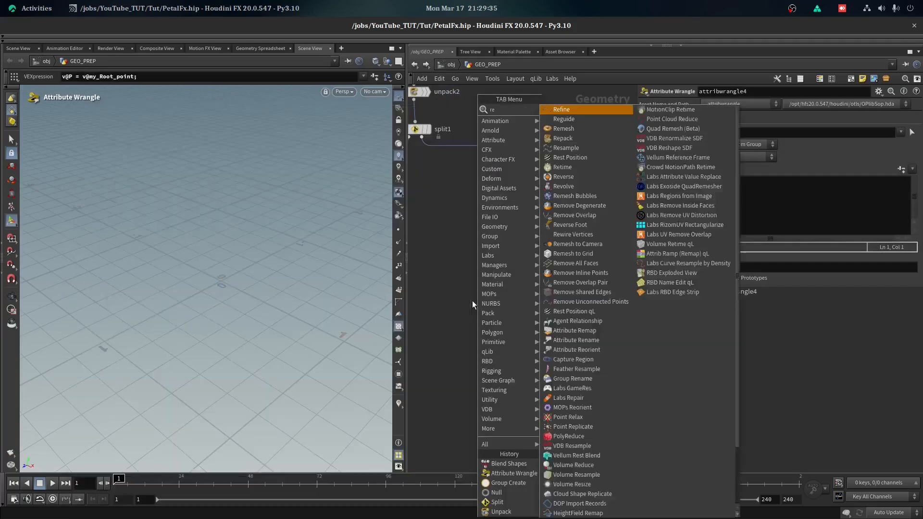
mouse_move(499, 139)
click(563, 122)
click(489, 323)
drag(482, 316, 499, 247)
click(501, 322)
Look through the node network upstream of the Rest Position qL node
scroll(488, 324, down, 4)
middle_drag(517, 286, 587, 356)
middle_drag(514, 129, 520, 277)
scroll(520, 278, up, 3)
drag(563, 313, 529, 211)
scroll(534, 238, down, 3)
middle_drag(552, 449, 532, 336)
scroll(533, 343, up, 4)
drag(561, 343, 568, 336)
middle_drag(689, 360, 578, 353)
scroll(578, 352, down, 1)
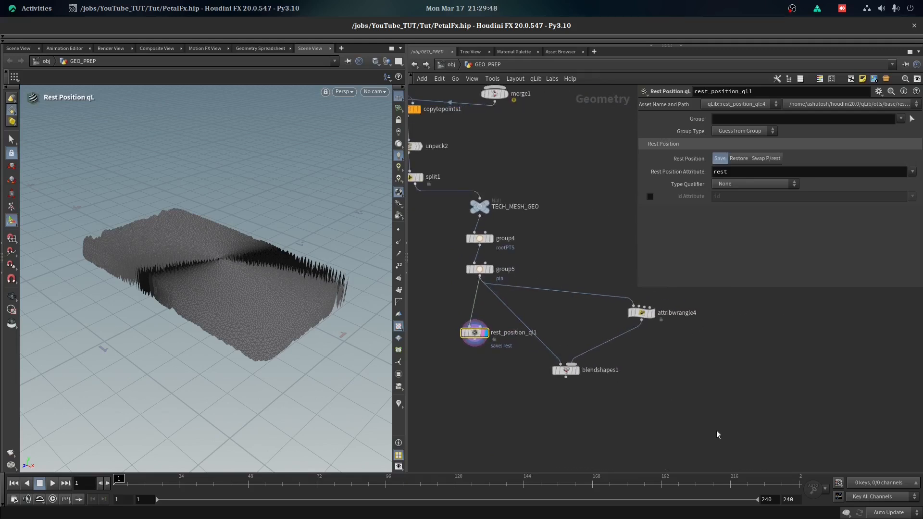
Move attribwrangle4 and blendshapes1 farther from rest_position_ql1, leaving rest_position_ql1 selected
drag(716, 434, 572, 310)
drag(566, 369, 635, 355)
click(468, 334)
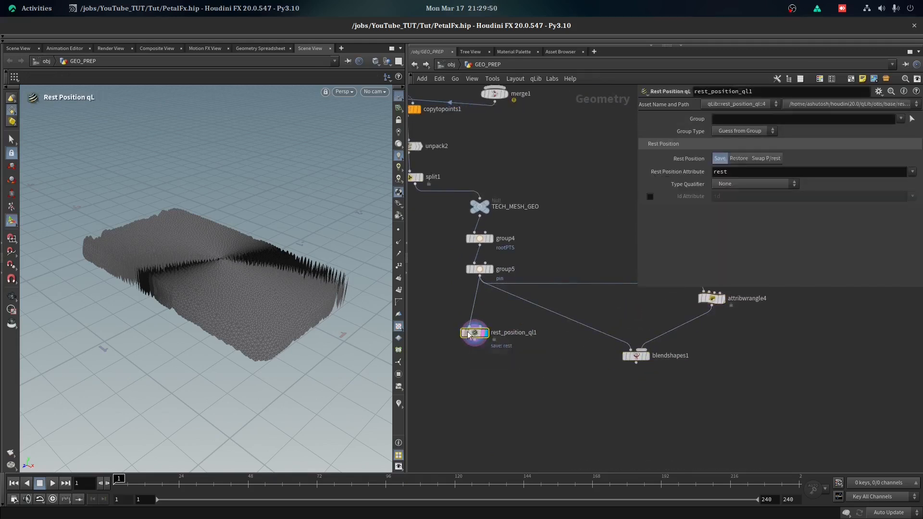
Set rest_position_ql1 to Restore, with my_Root_point as the rest position attribute and Blend at 1
scroll(468, 334, up, 2)
click(738, 158)
click(911, 172)
click(889, 198)
drag(768, 183, 919, 247)
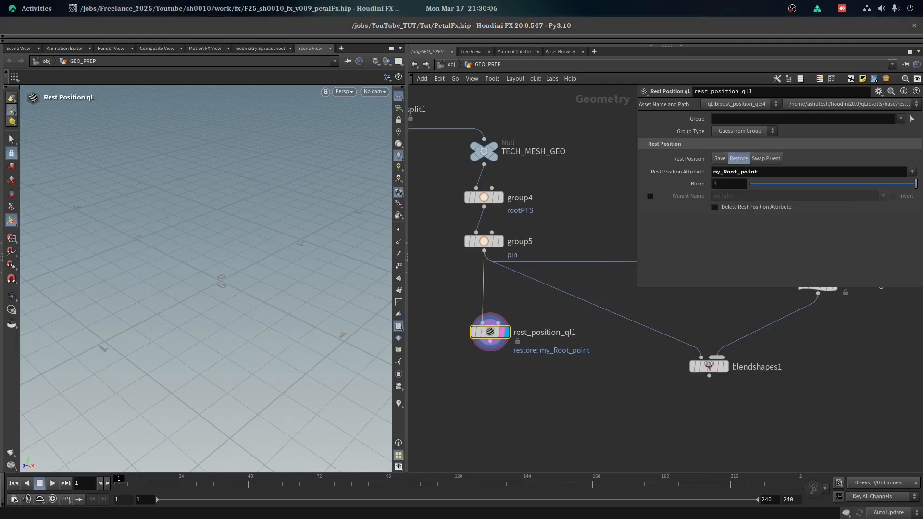
Try Blend values of 0.89, 1 and 0.893 on rest_position_ql1 while inspecting the petals
drag(915, 184, 898, 184)
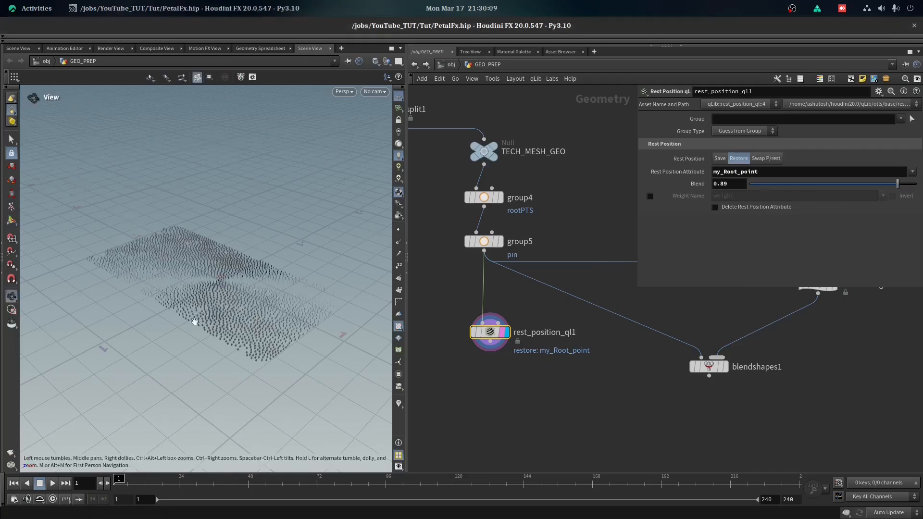
key(space+g)
mouse_move(914, 185)
mouse_down()
mouse_move(902, 191)
mouse_move(916, 186)
mouse_up()
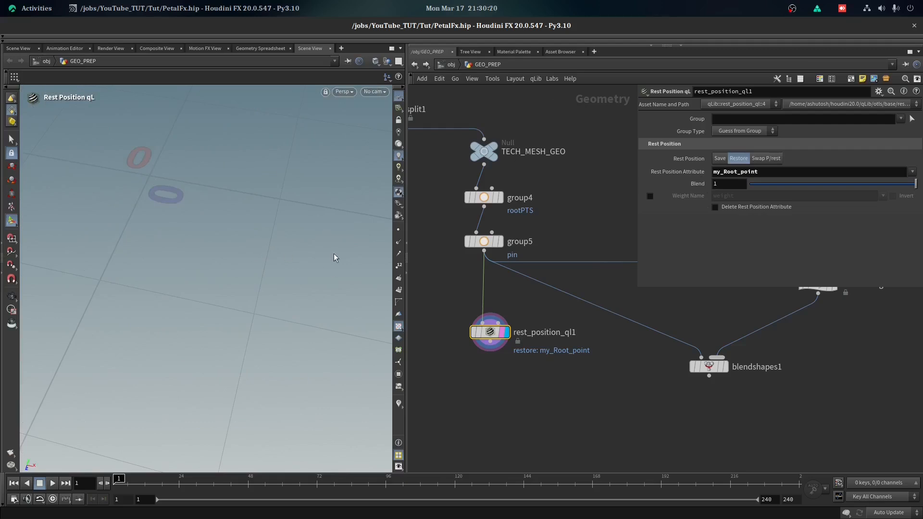
mouse_move(915, 183)
mouse_down()
mouse_move(889, 183)
mouse_move(898, 184)
mouse_up()
key(Escape)
drag(199, 220, 243, 233)
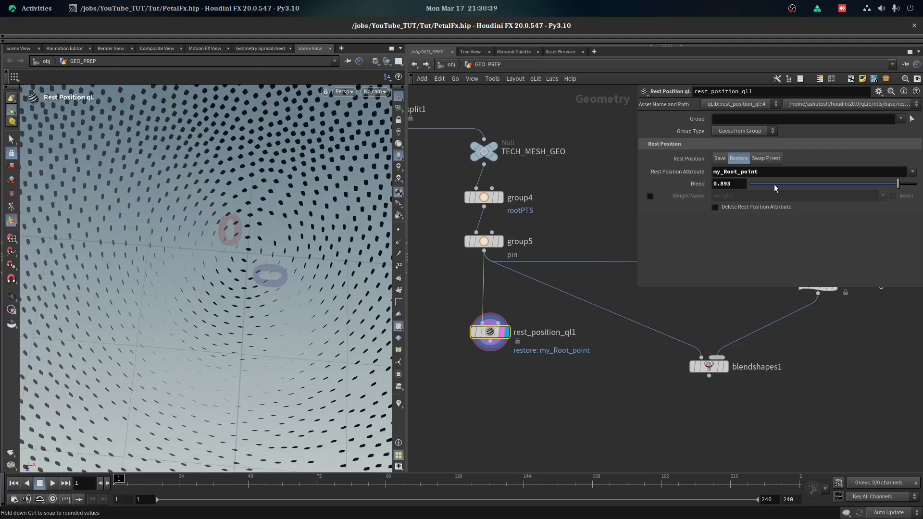
Set the Blend of rest_position_ql1 to 0.85 and inspect the shrunken petals from several angles
click(726, 185)
key(BackSpace)
alt+drag(260, 281, 319, 211)
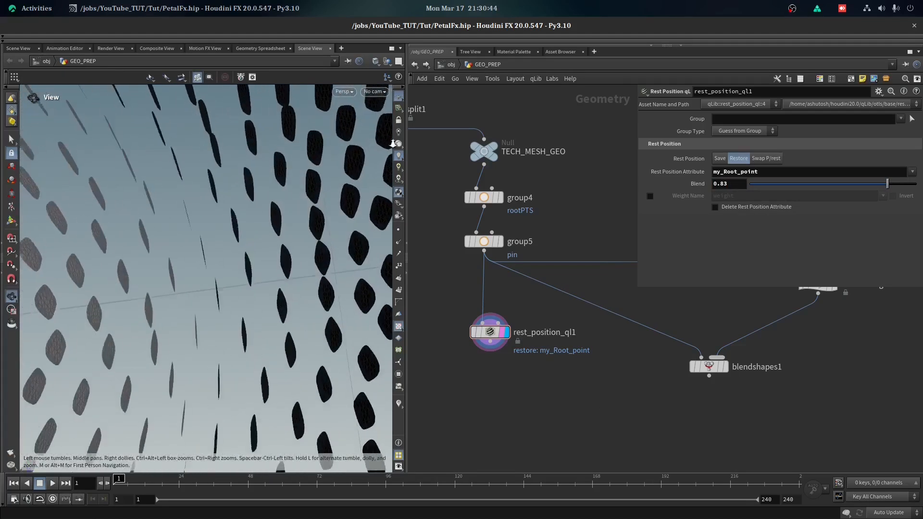
alt+right_drag(391, 145, 356, 232)
alt+right_drag(335, 120, 346, 226)
text(5)
key(Return)
alt+right_drag(336, 327, 346, 214)
alt+drag(346, 214, 230, 305)
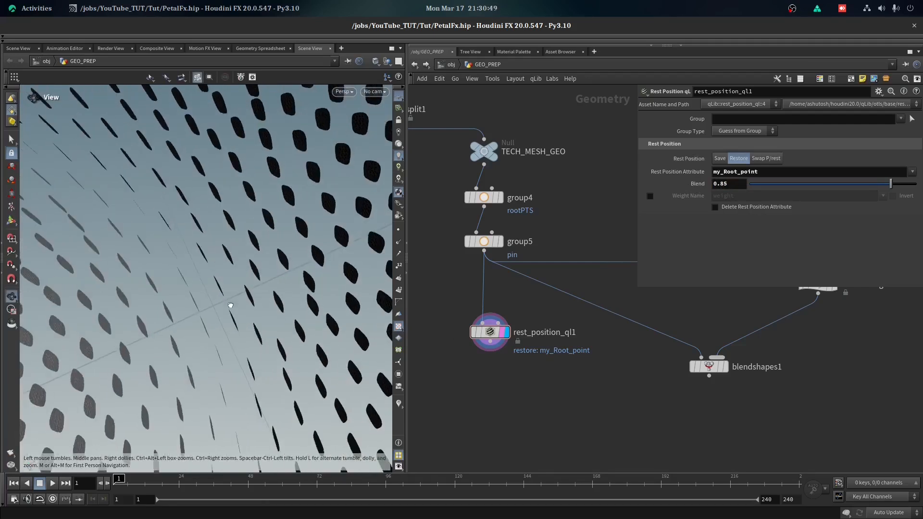
alt+right_drag(230, 305, 235, 292)
alt+drag(235, 292, 206, 288)
alt+right_drag(206, 289, 240, 337)
Keyframe the Blend of rest_position_ql1 at 0.85 on frame 1 and at 0 on frame 30
scroll(559, 359, down, 2)
middle_drag(558, 360, 590, 347)
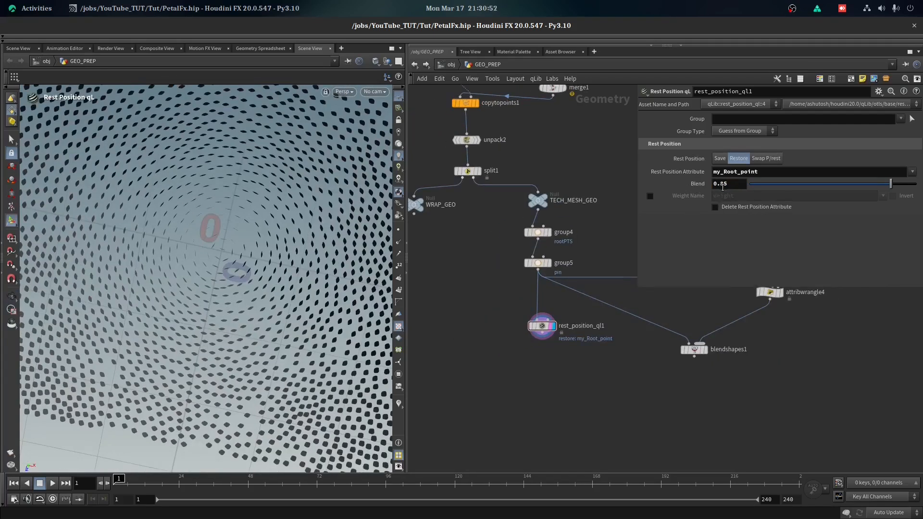
alt+click(722, 187)
drag(157, 478, 195, 483)
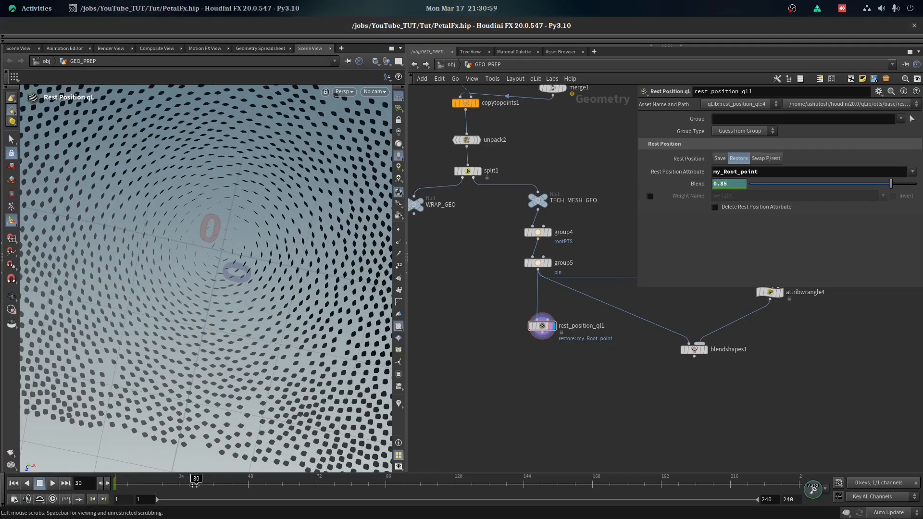
drag(890, 183, 685, 175)
key(space+g)
drag(240, 293, 692, 169)
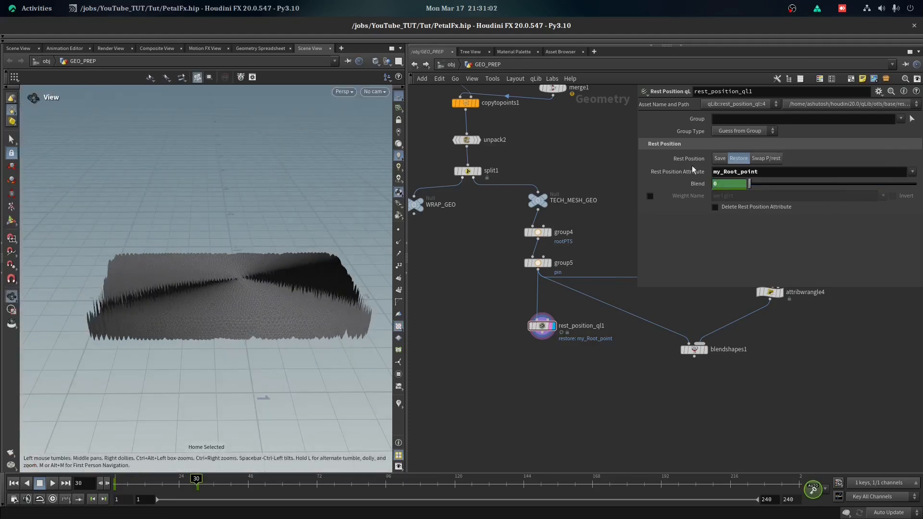
Add a Vellum Configure Cloth node below rest_position_ql1 and display it
scroll(554, 387, up, 2)
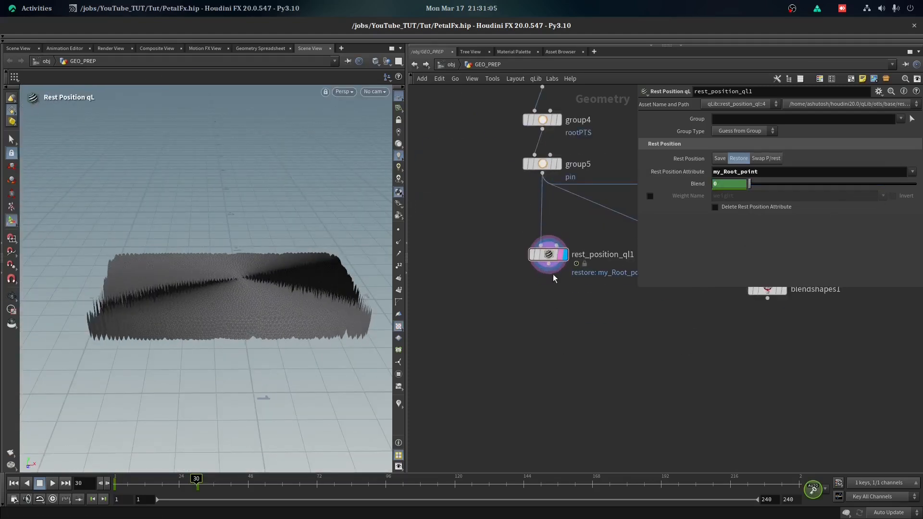
key(Tab)
text(ve c)
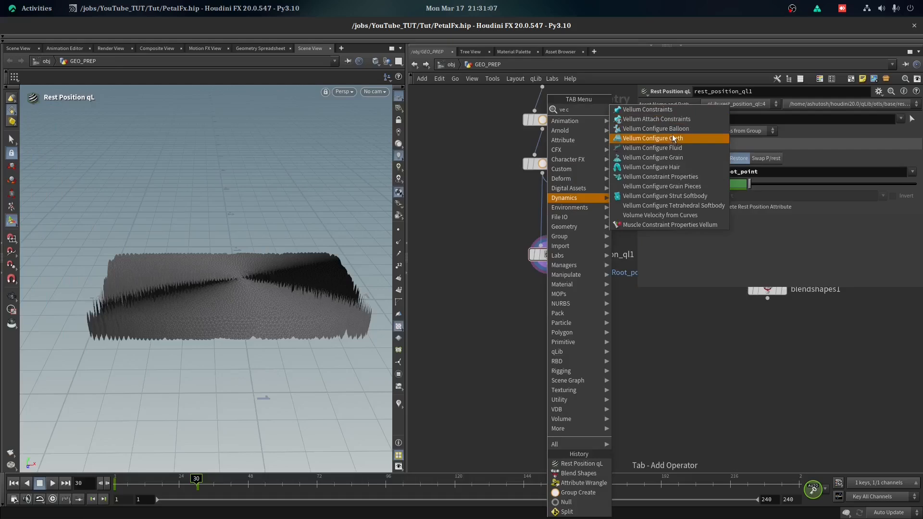
click(672, 137)
click(567, 332)
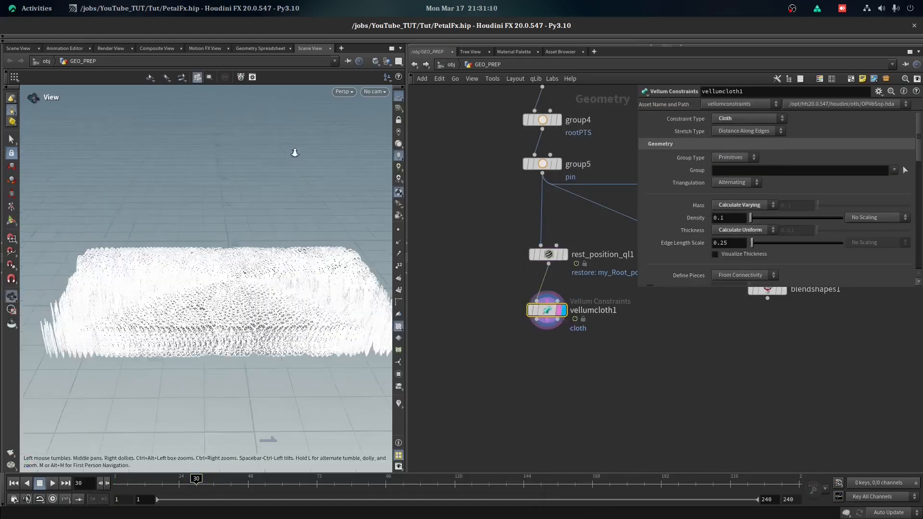
Enable Visualize Thickness on vellumcloth1 and inspect the thickness spheres up close on the petals
scroll(295, 152, up, 6)
scroll(705, 211, down, 1)
click(715, 216)
alt+drag(237, 300, 303, 170)
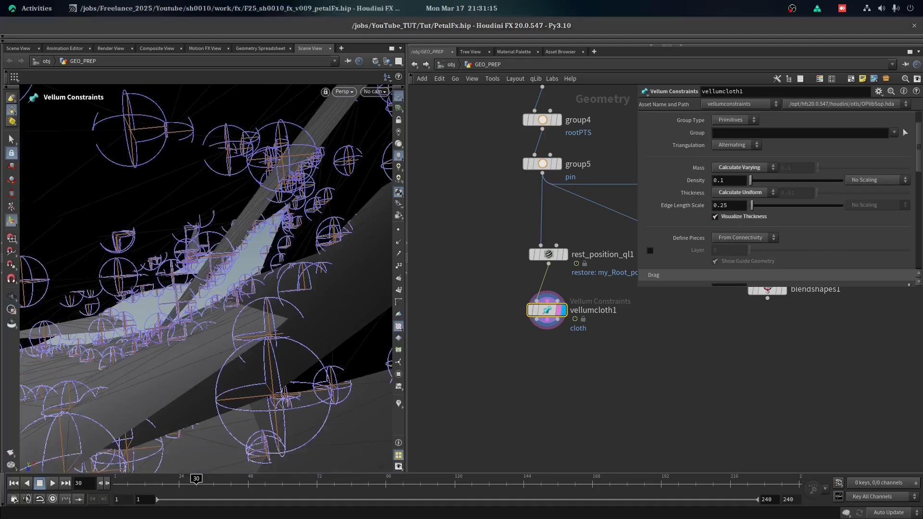
Switch both the Thickness and Mass modes of vellumcloth1 to Set Uniform
click(748, 193)
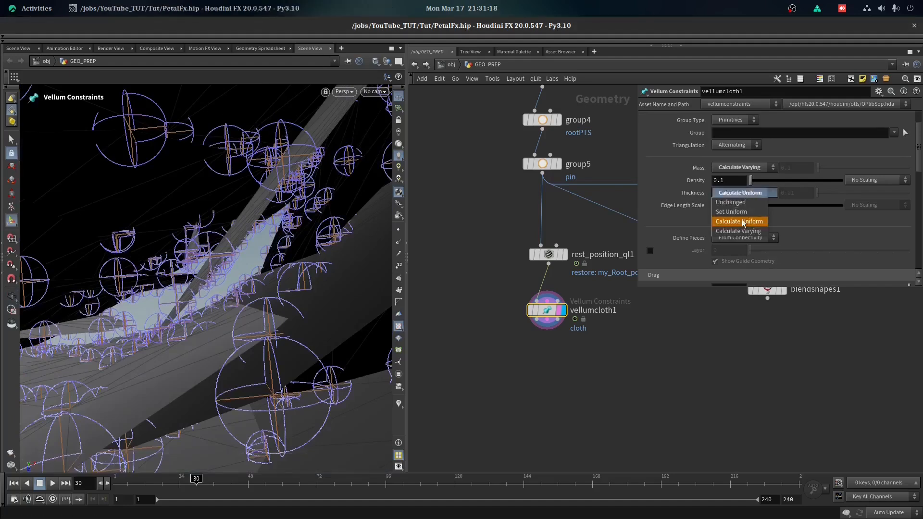
click(737, 211)
click(744, 168)
click(731, 186)
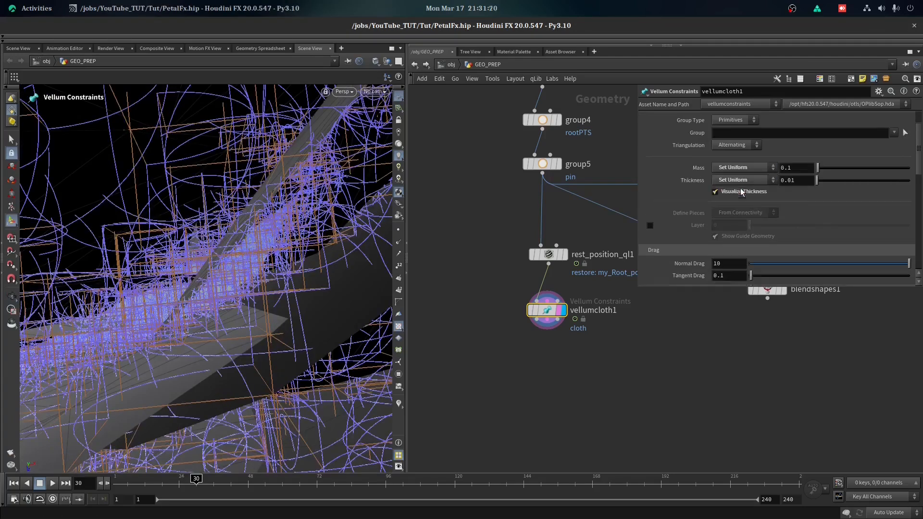
Set the uniform Thickness of vellumcloth1 to 0.00015 and its Mass to 0.0001
click(788, 181)
text(0015)
click(796, 168)
key(space)
right_drag(274, 309, 299, 261)
drag(299, 261, 307, 283)
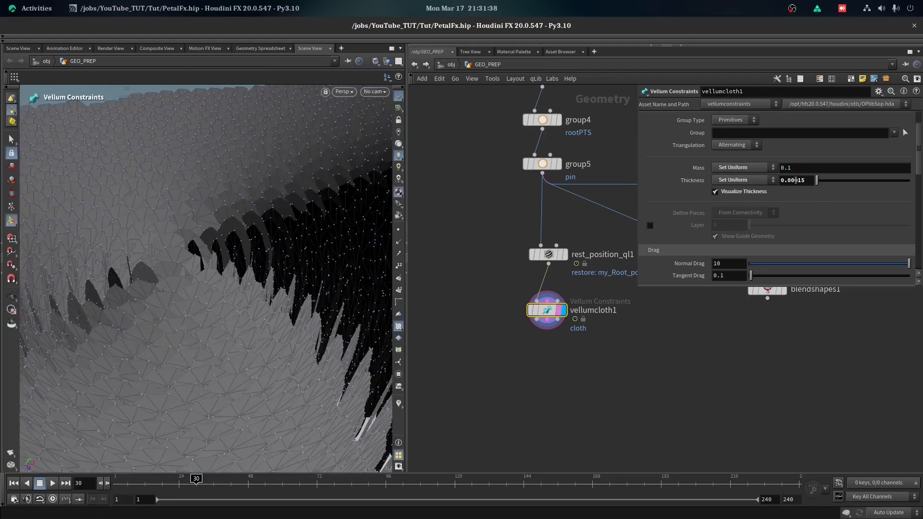
click(807, 168)
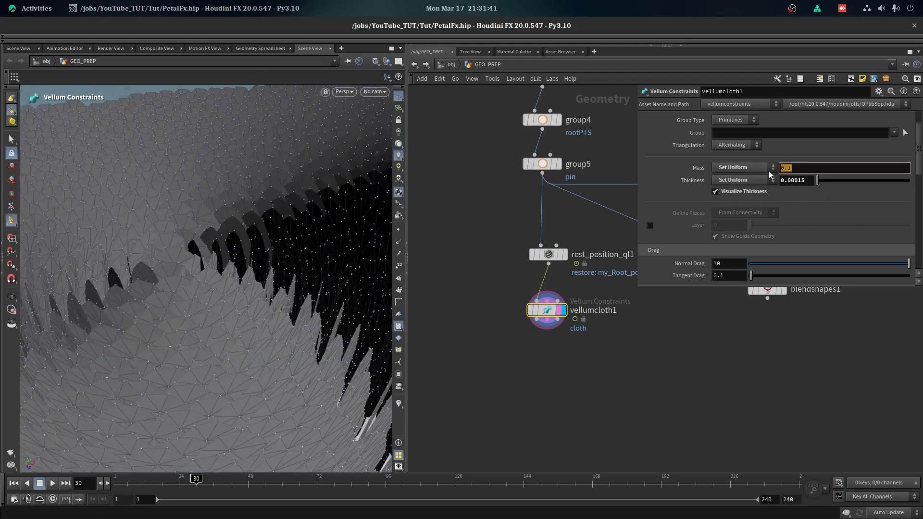
text(00)
key(Return)
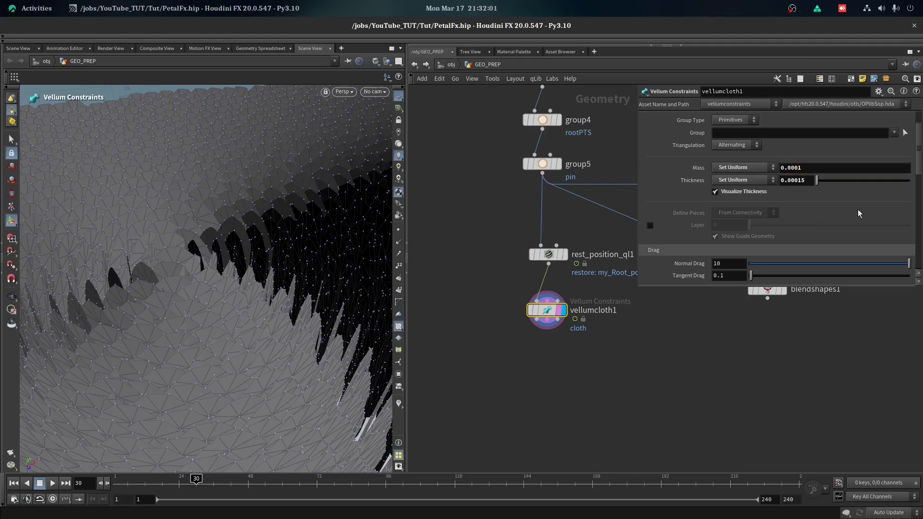
Set both Normal Drag and Tangent Drag of vellumcloth1 to 1
scroll(705, 220, down, 2)
click(729, 226)
text(1)
key(Tab)
text(1)
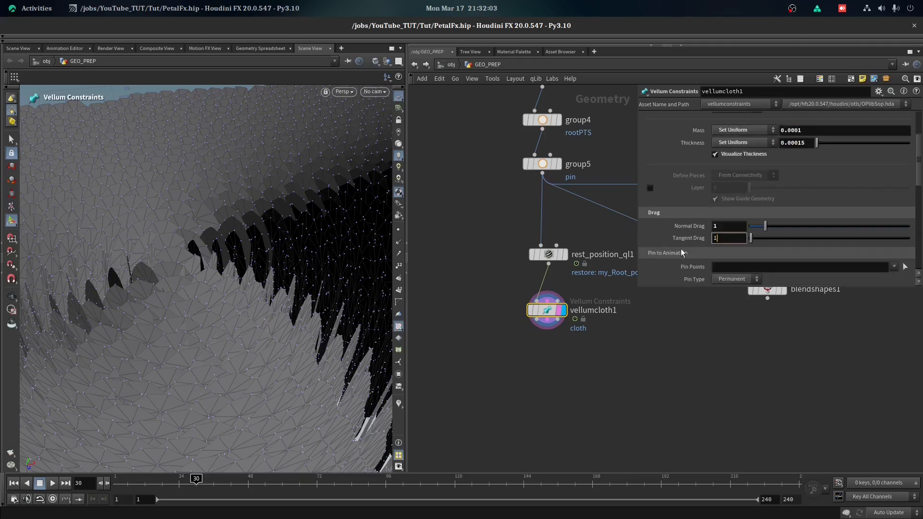
Set the Bend stiffness multiplier of vellumcloth1 to 0.1 and its Bend Damping Ratio to 0.001
scroll(692, 240, down, 2)
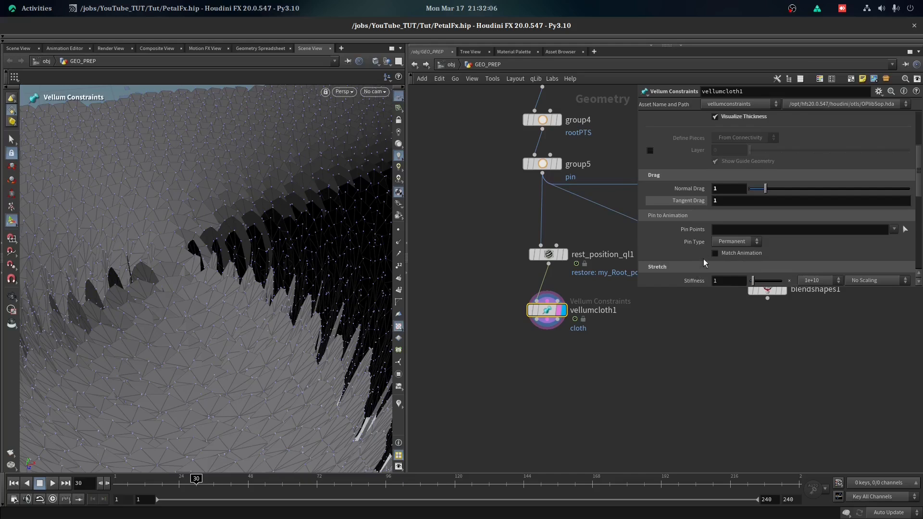
scroll(857, 213, down, 2)
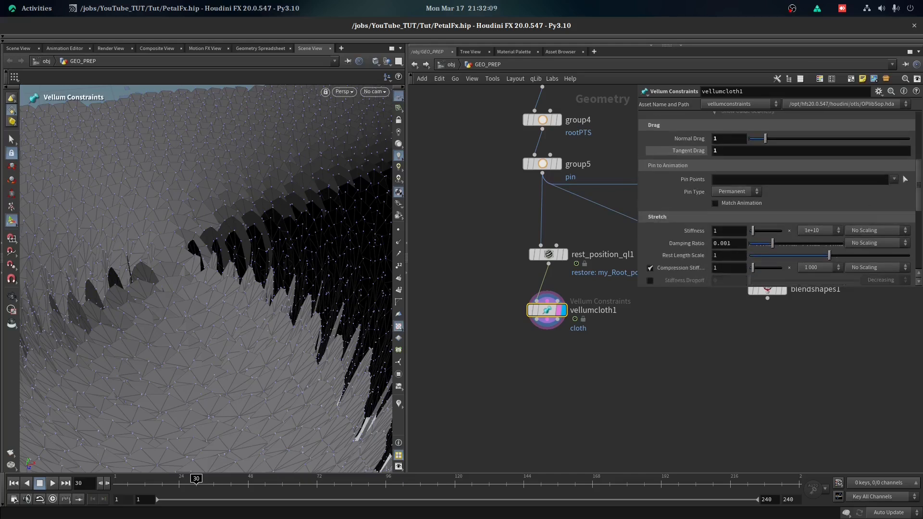
scroll(793, 201, down, 6)
click(814, 188)
click(703, 199)
click(821, 189)
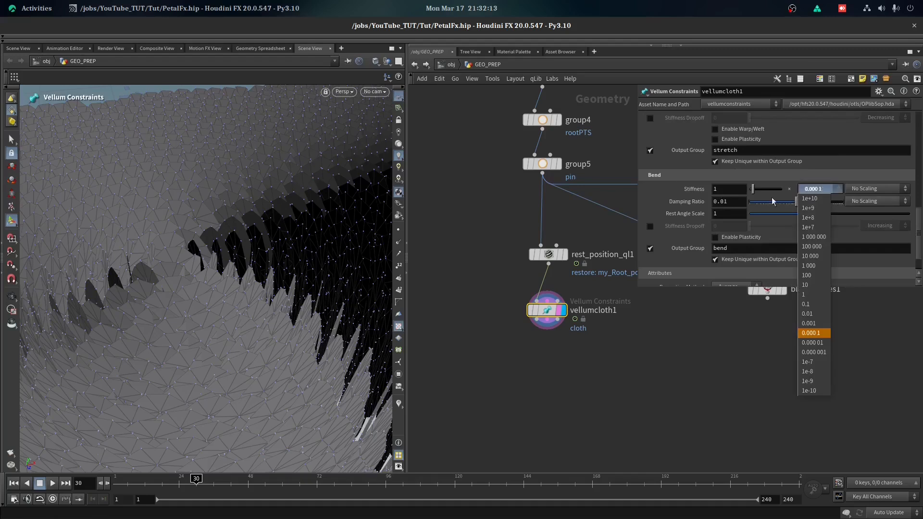
click(812, 304)
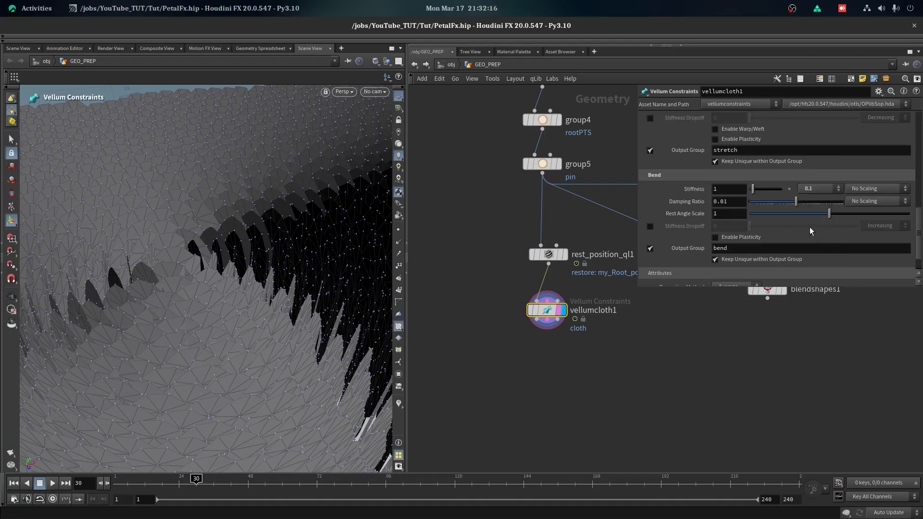
click(719, 202)
text(0)
scroll(602, 317, down, 3)
scroll(601, 317, up, 4)
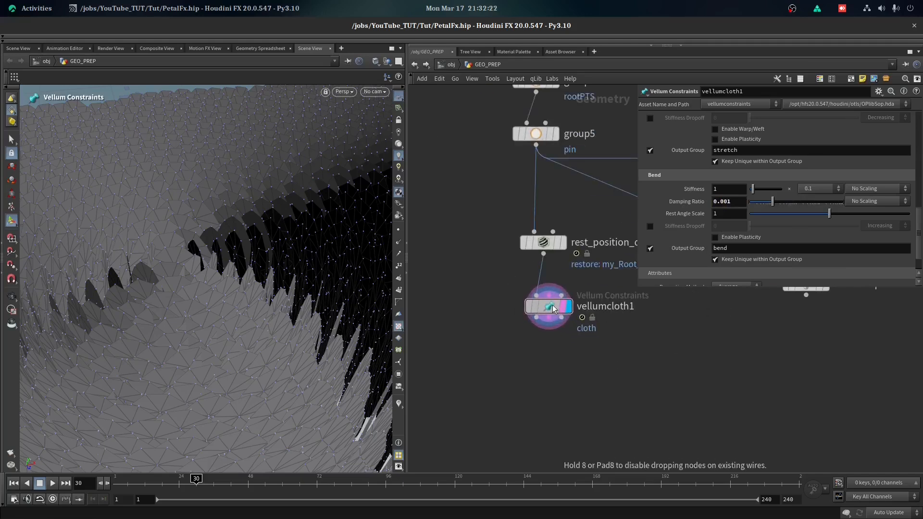
Add a Vellum Constraints node connected below vellumcloth1 and display it
key(Escape)
drag(275, 312, 276, 298)
key(Return)
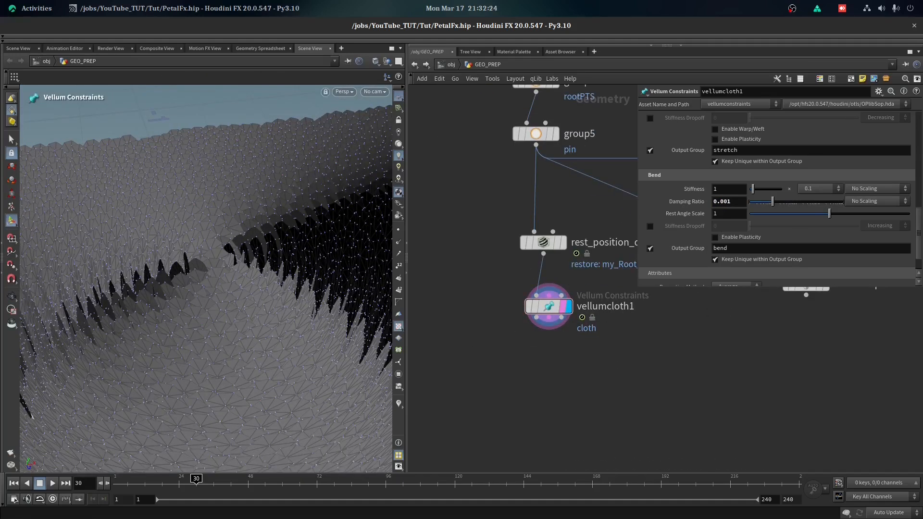
key(Tab)
text(ve c)
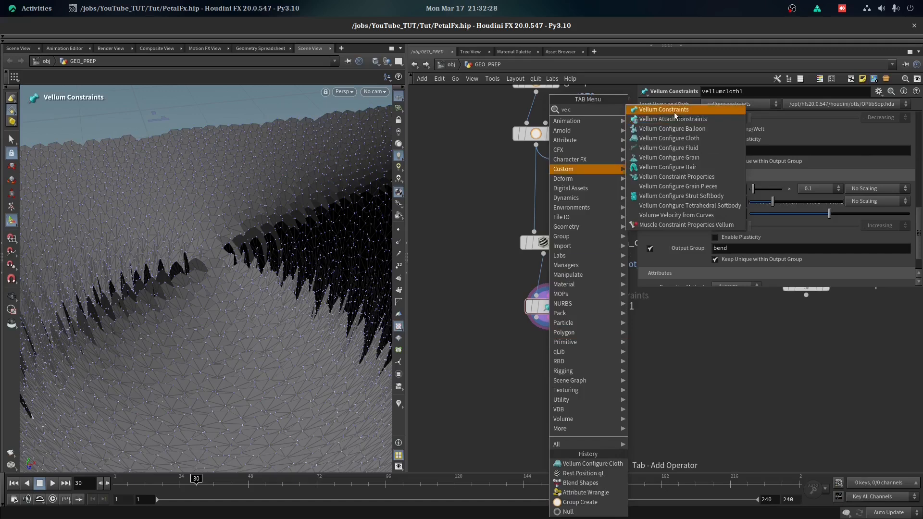
click(675, 112)
click(548, 352)
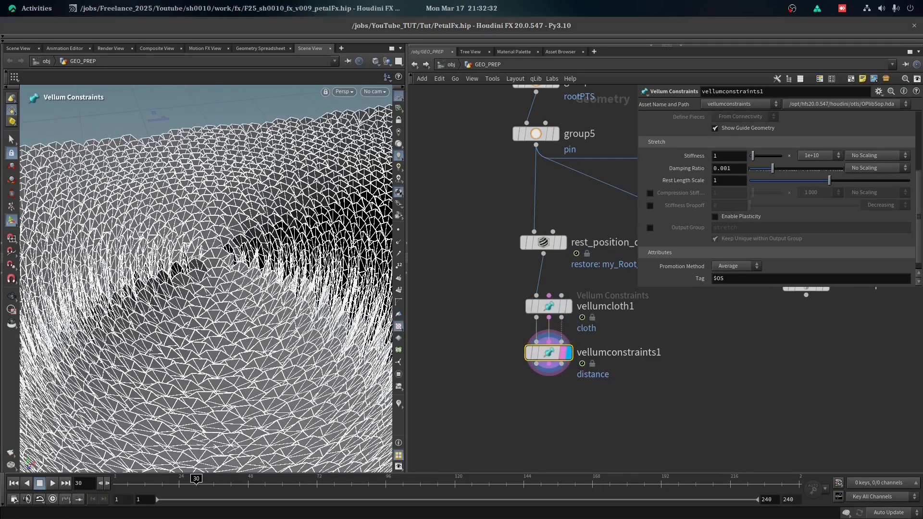
Make vellumconstraints1 a Pin to Target constraint with group type Points and the group rootPTS
scroll(755, 128, up, 5)
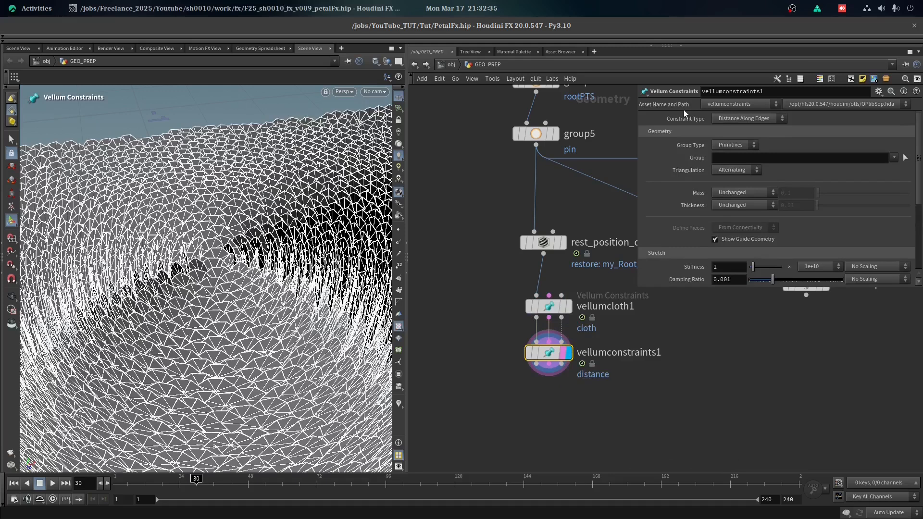
click(725, 119)
click(743, 188)
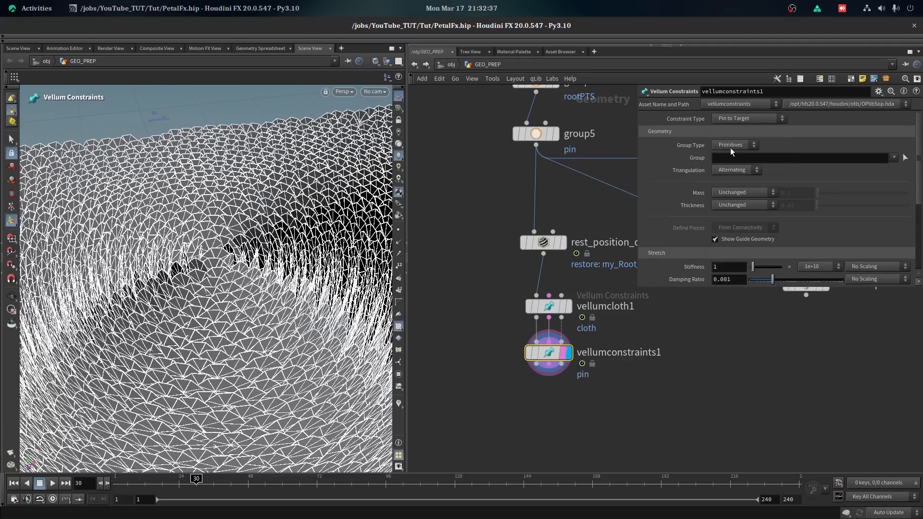
click(730, 146)
click(734, 169)
click(893, 157)
click(902, 171)
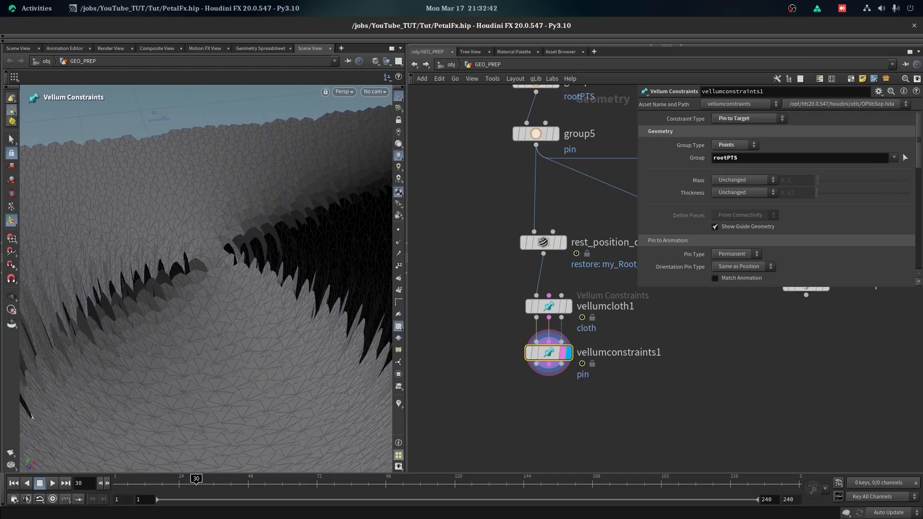
Give vellumconstraints1 a Soft pin with orientation None and Match Animation enabled, and set its stiffness multiplier to 1
scroll(759, 187, down, 5)
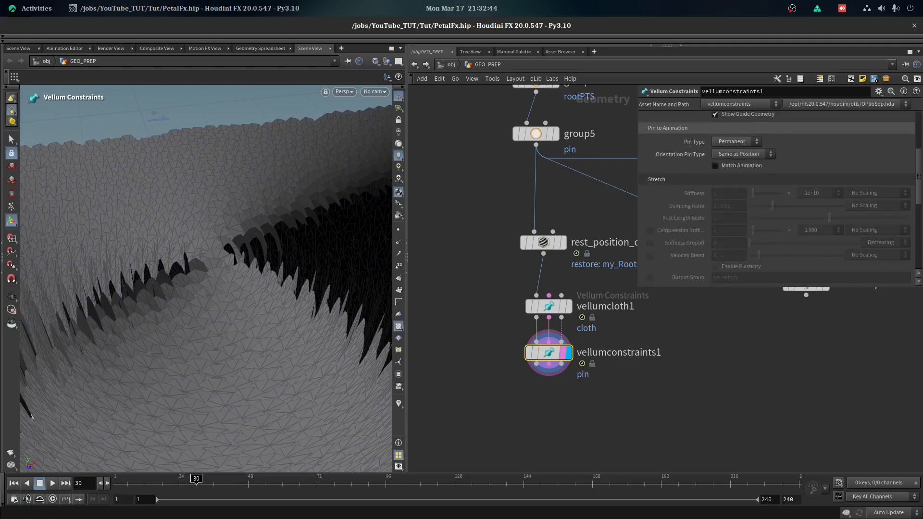
scroll(729, 174, up, 1)
click(727, 168)
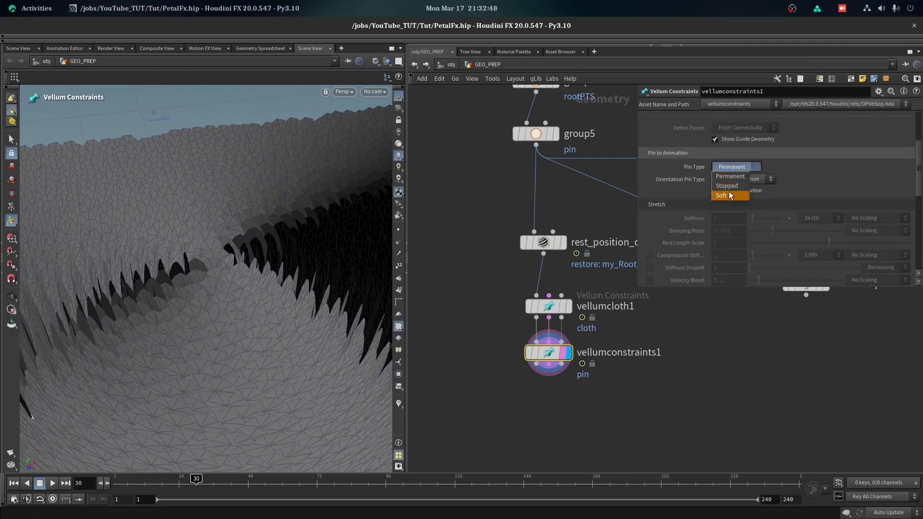
click(730, 195)
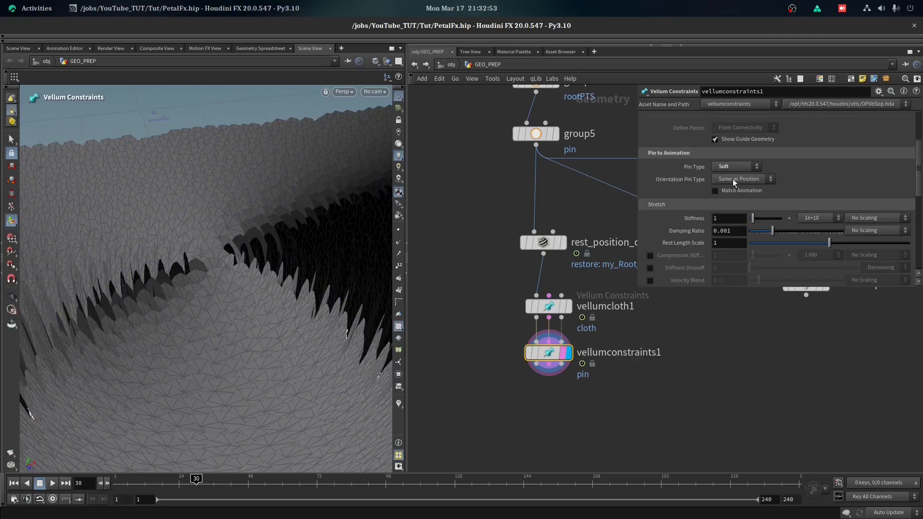
click(732, 178)
click(734, 194)
click(734, 191)
click(838, 217)
click(817, 325)
Add a second Vellum Constraints node connected below vellumconstraints1 and display it
scroll(626, 342, down, 3)
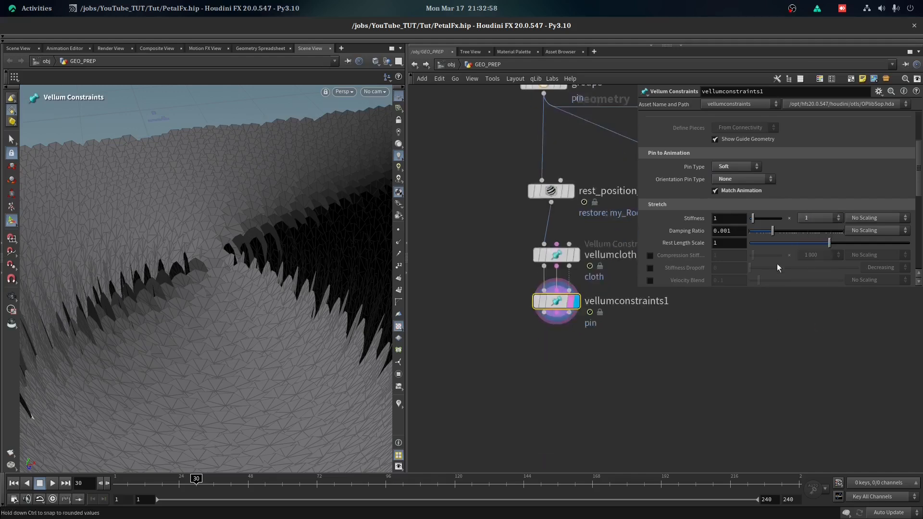
scroll(626, 342, up, 2)
key(Tab)
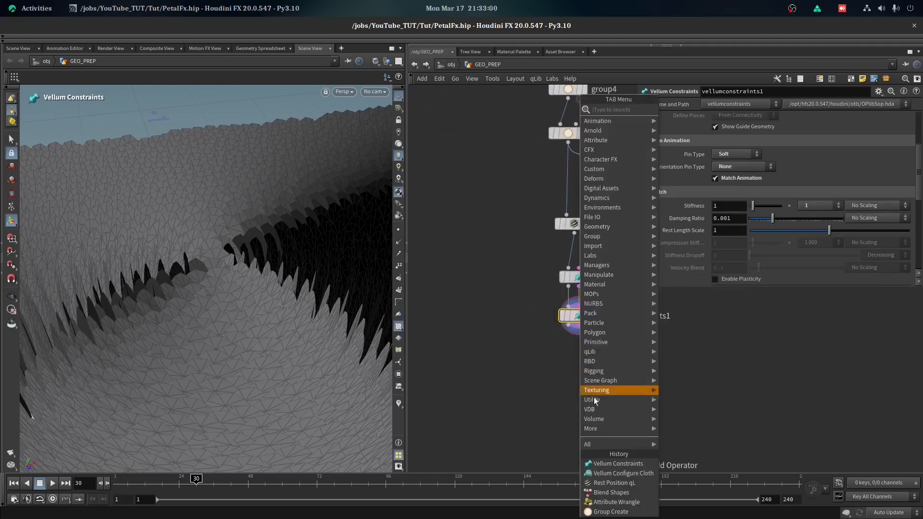
click(619, 467)
click(578, 355)
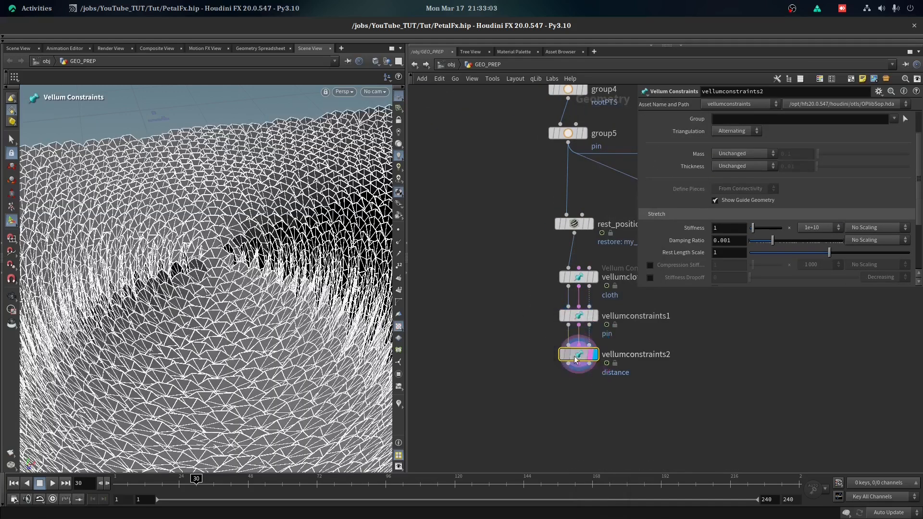
Set the vellumconstraints2 node's constraint type to Pin to Target and its group type to Points
click(745, 118)
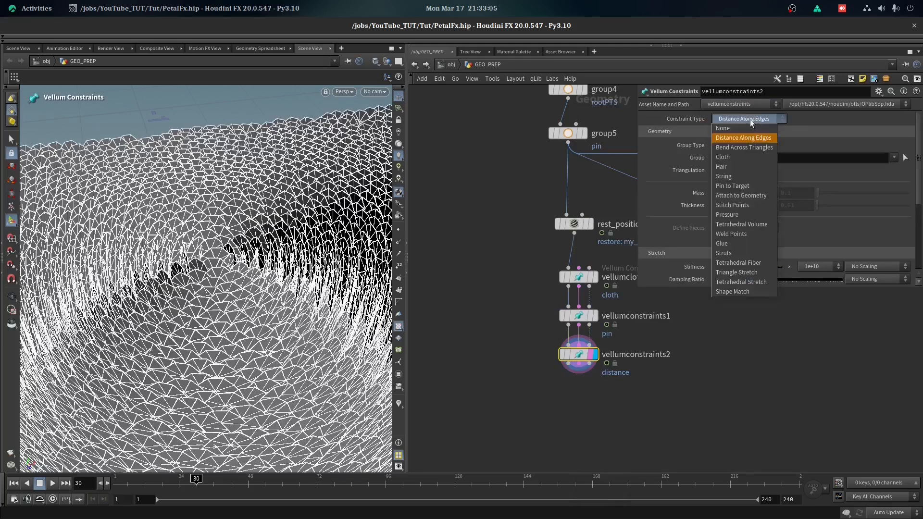
click(743, 185)
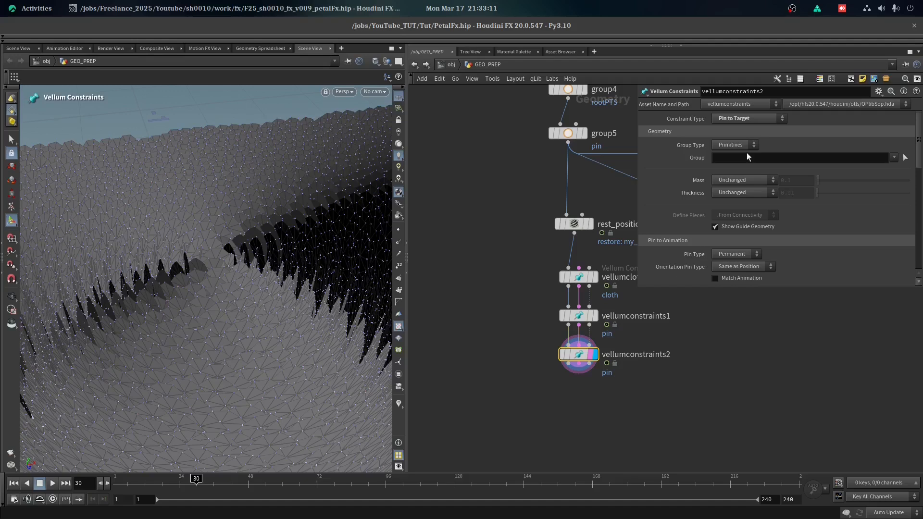
click(734, 145)
click(732, 166)
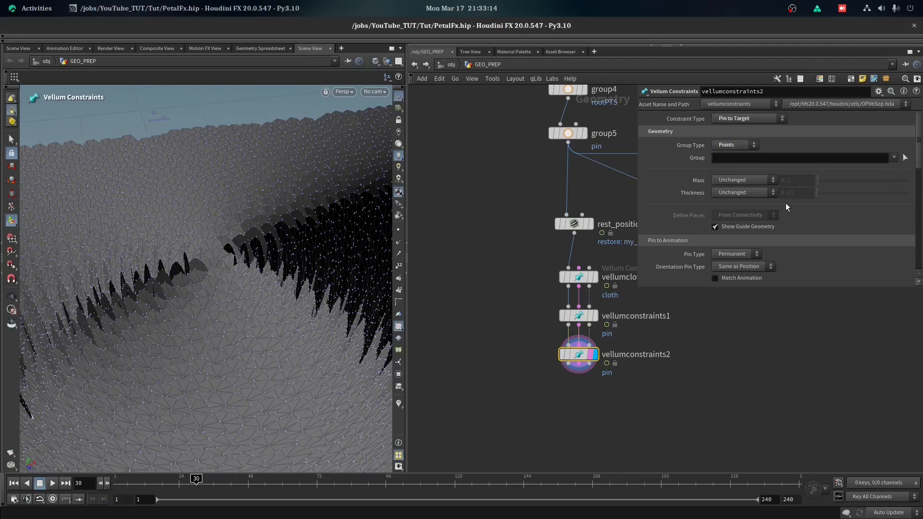
Set the pin constraint's pin type to Soft, enable Match Animation and set the orientation pin type to None
scroll(721, 216, down, 3)
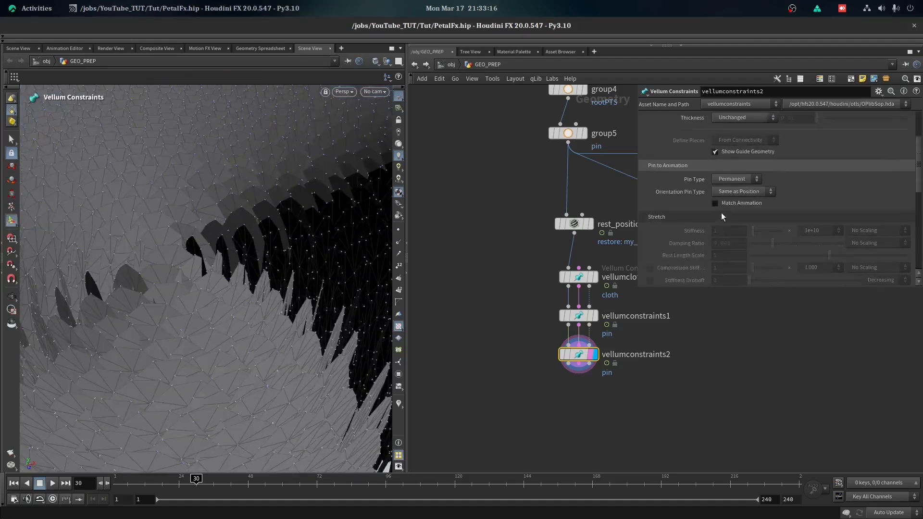
scroll(721, 217, down, 1)
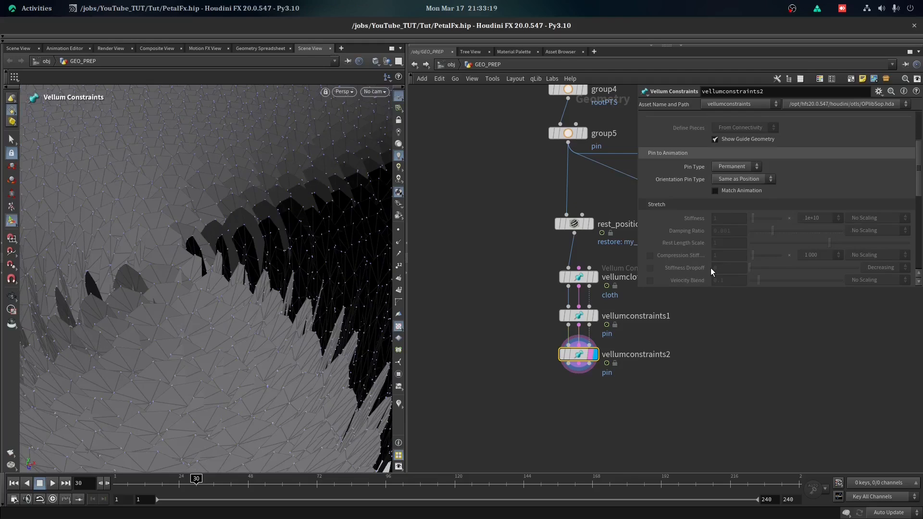
click(714, 166)
click(728, 191)
click(726, 191)
click(743, 179)
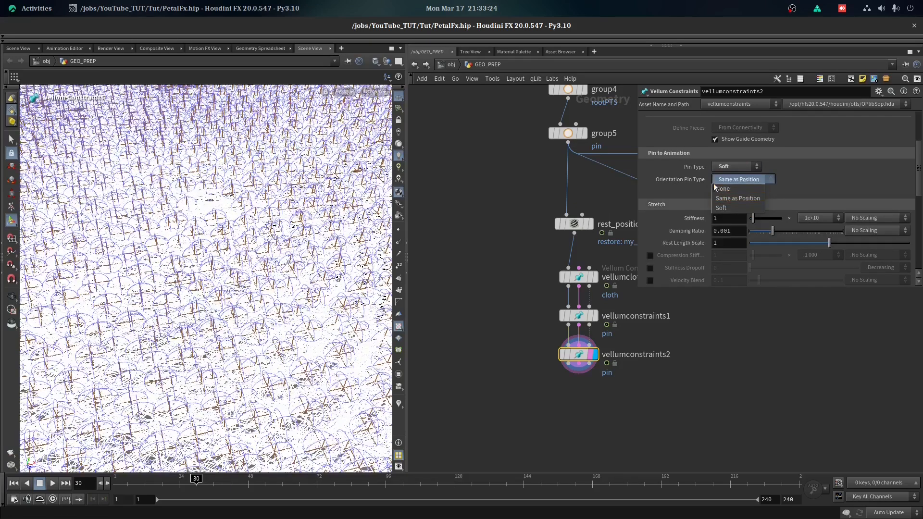
click(728, 191)
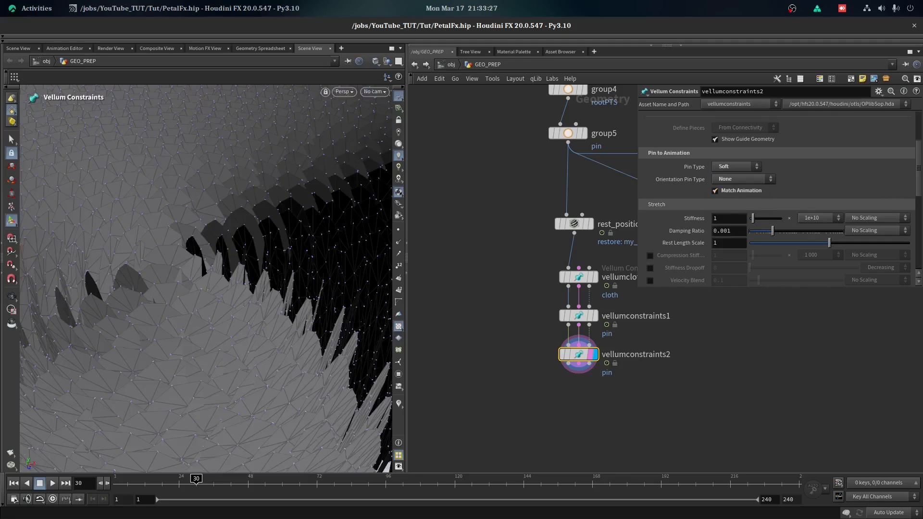
Set the pin constraint's stretch stiffness to 0.5 with a multiplier of 0.00001
click(818, 219)
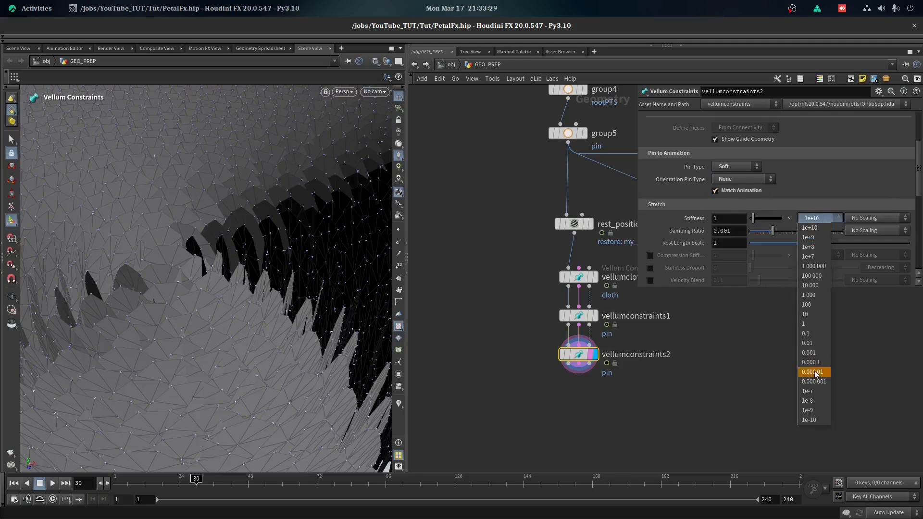
click(813, 372)
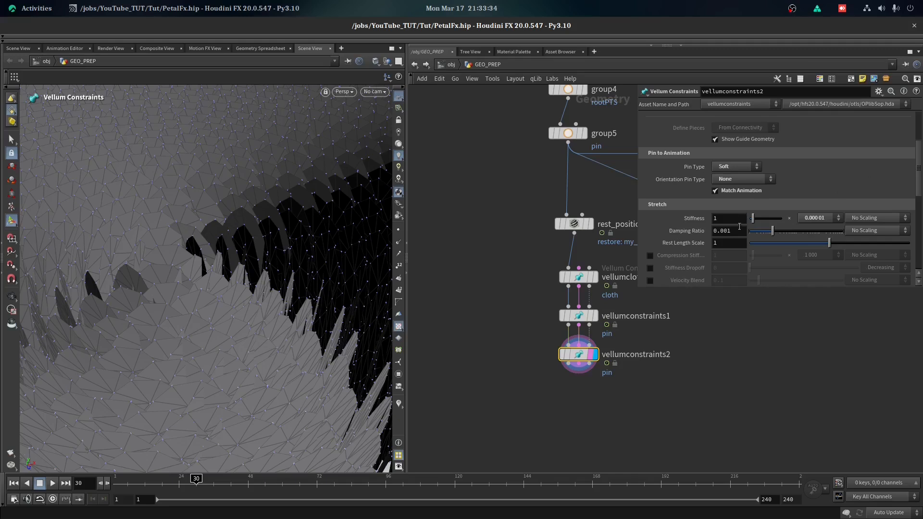
click(721, 219)
text(0.5)
key(Return)
Set the pin constraint's stretch damping ratio to 0.1
alt+drag(233, 335, 385, 272)
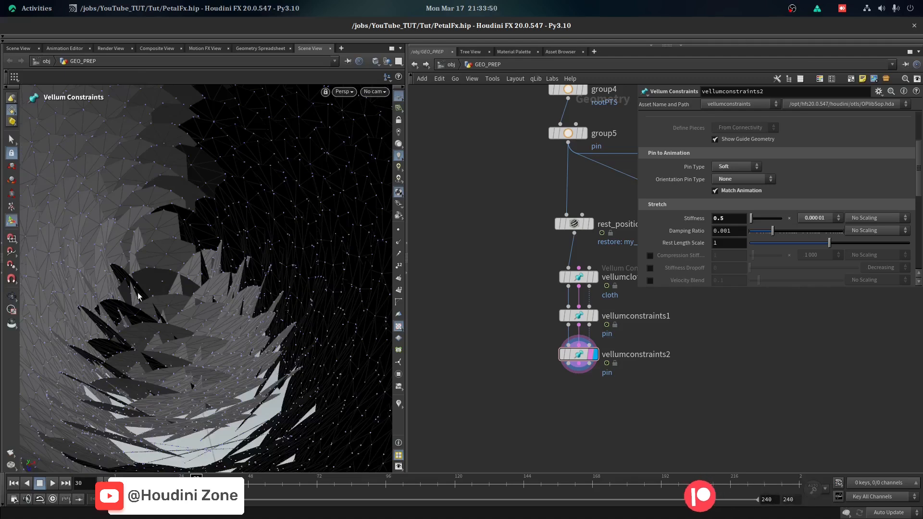
alt+drag(173, 243, 174, 297)
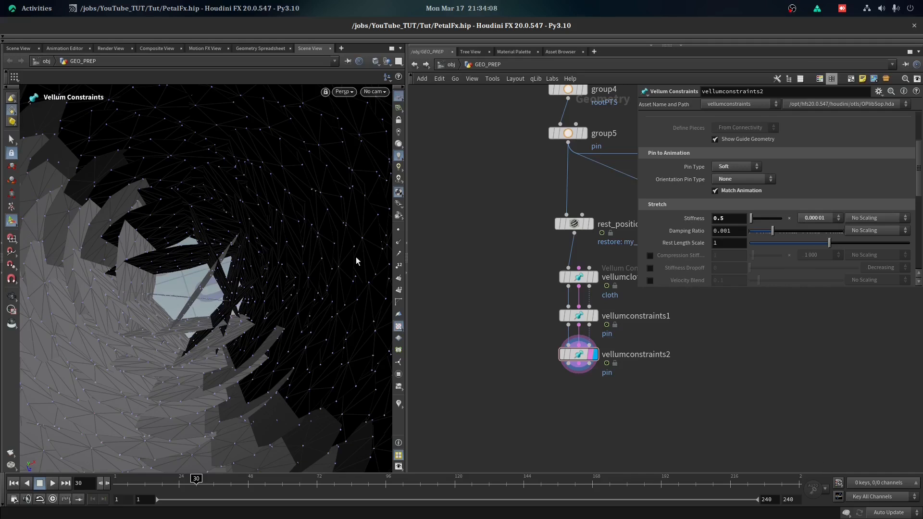
drag(720, 231, 749, 228)
text(1)
key(Return)
Align the rest position, Vellum cloth and two Vellum constraint nodes in one vertical column
drag(622, 426, 554, 238)
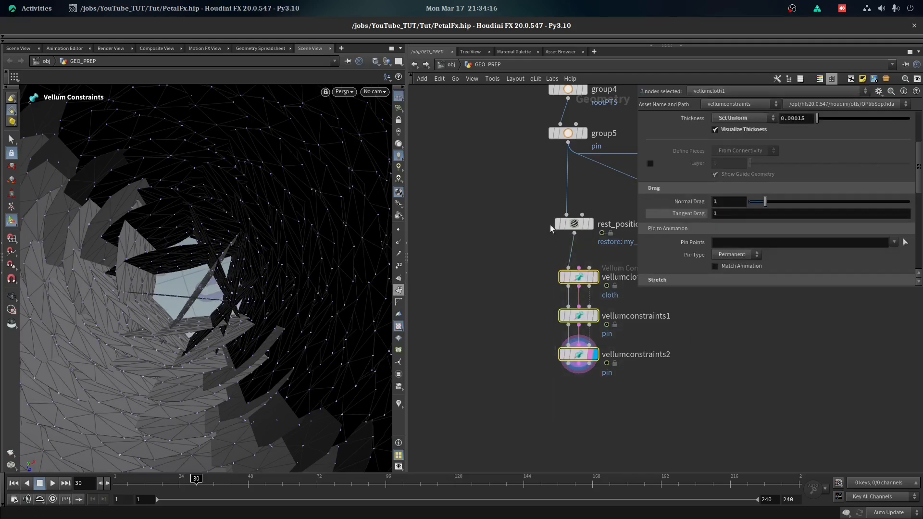
click(662, 384)
drag(533, 202, 627, 407)
key(l)
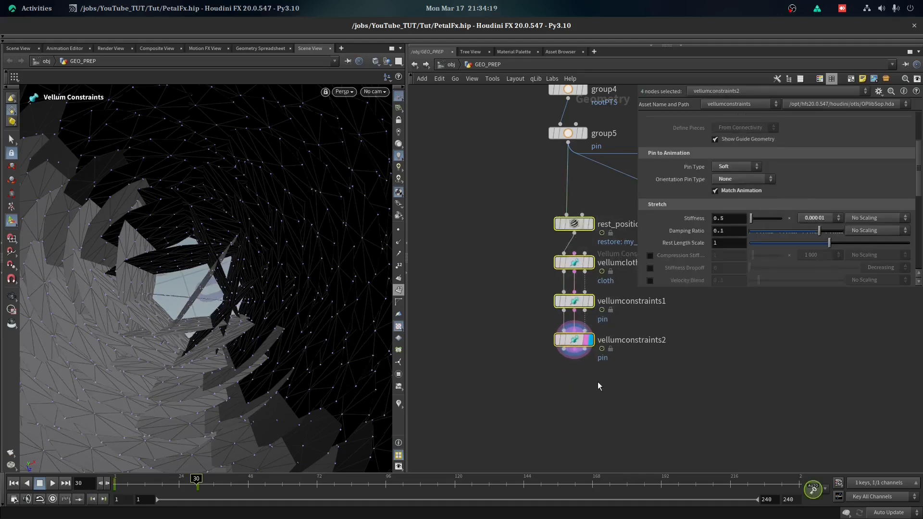
Add a Vellum Solver below vellumconstraints2, connect its inputs to that node and display it at frame 1
click(598, 383)
key(Tab)
text(vels)
click(668, 112)
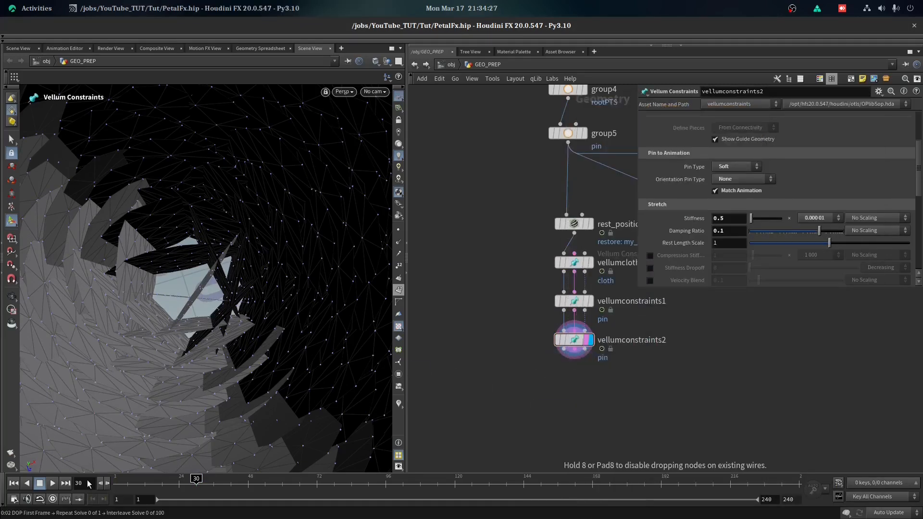
click(117, 484)
scroll(529, 432, up, 2)
drag(486, 427, 579, 375)
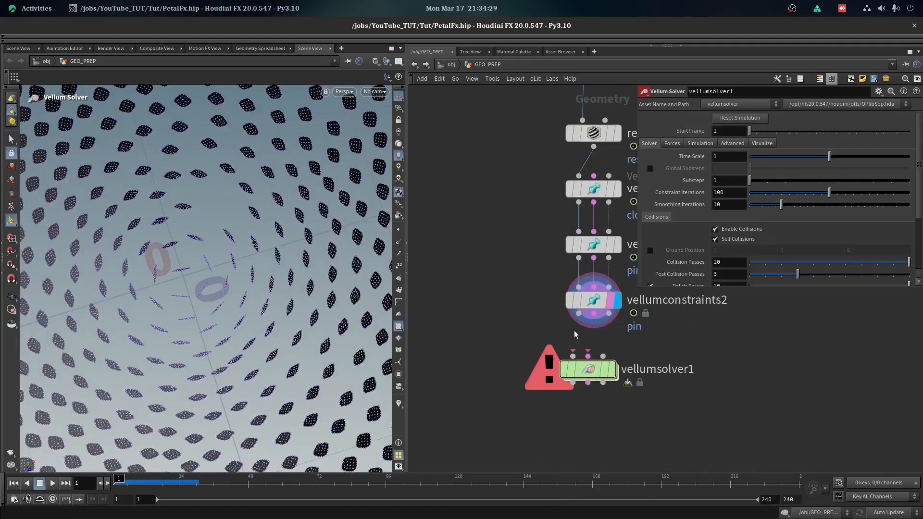
click(610, 373)
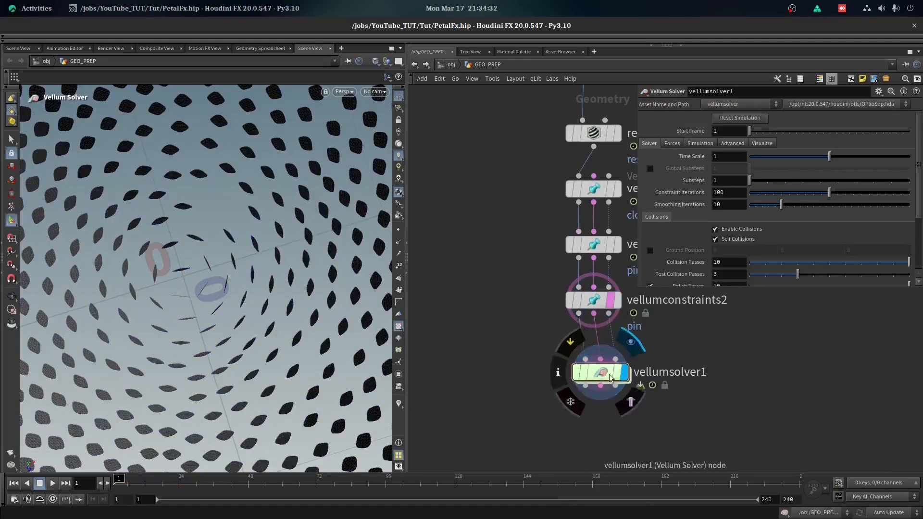
drag(611, 376, 623, 378)
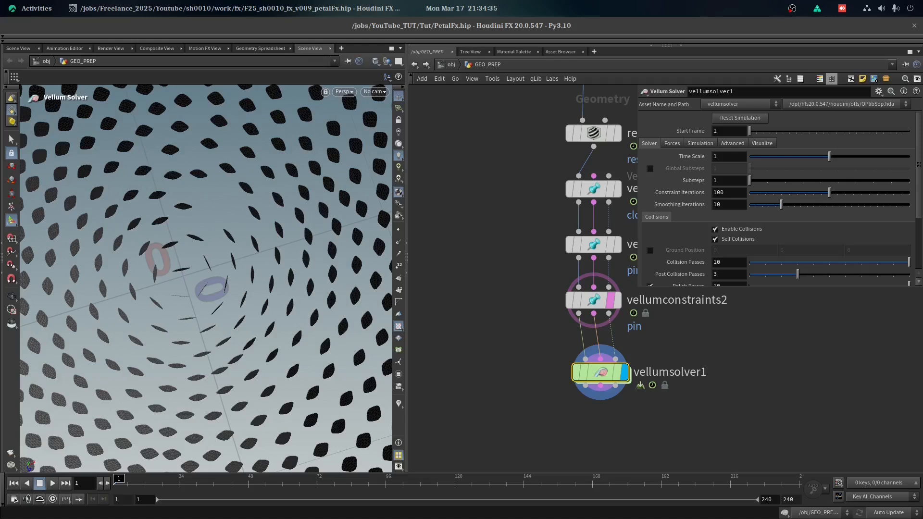
Set the solver's friction to a static threshold of 0.0005 and a dynamic scale of 0.0001
click(672, 143)
scroll(676, 241, down, 1)
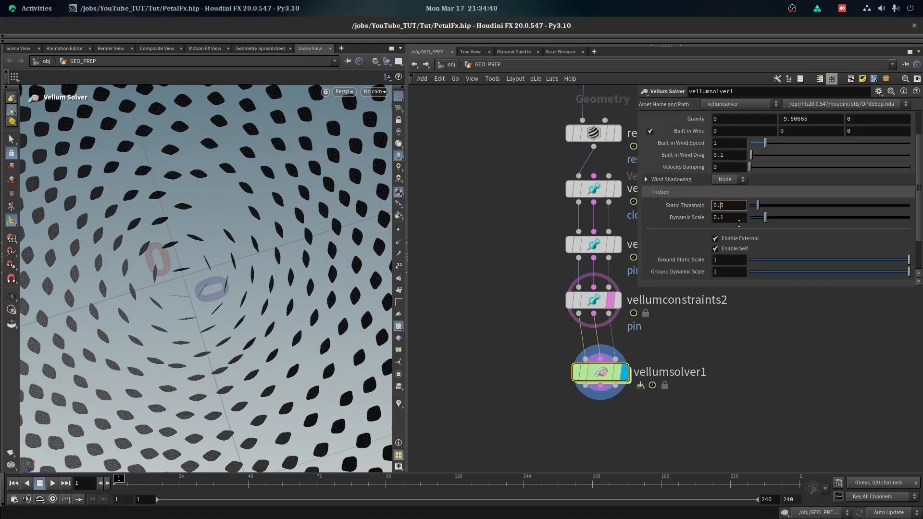
click(720, 219)
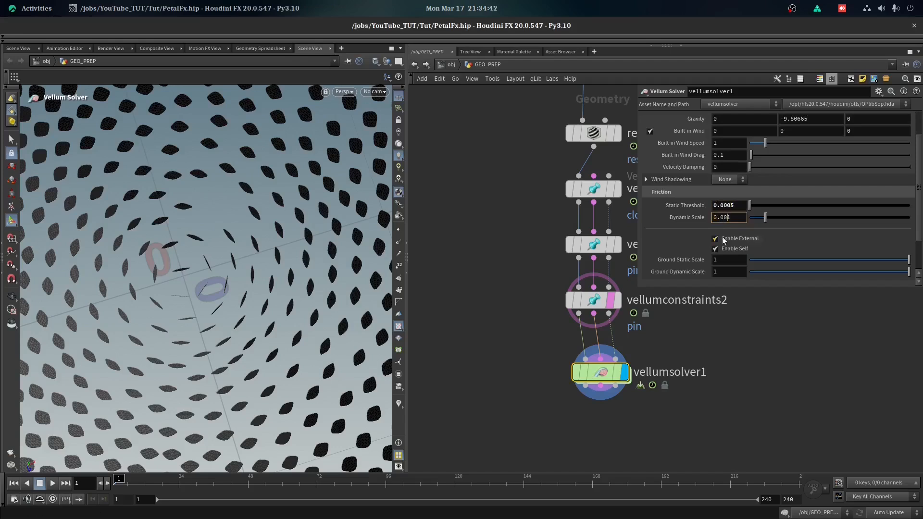
text(0.0001)
key(Return)
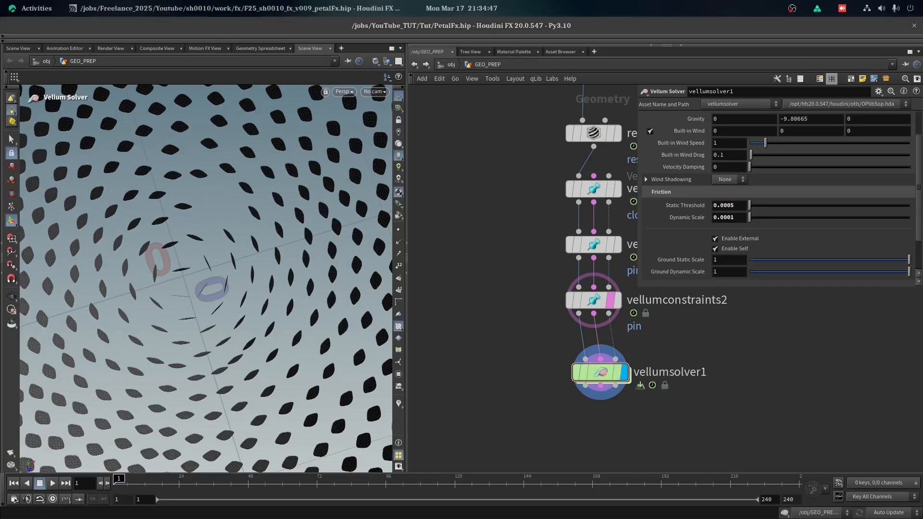
Disable Ignore Neighbors with Same Name or Piece in the solver's advanced Grain Collisions settings
scroll(661, 190, up, 5)
click(730, 210)
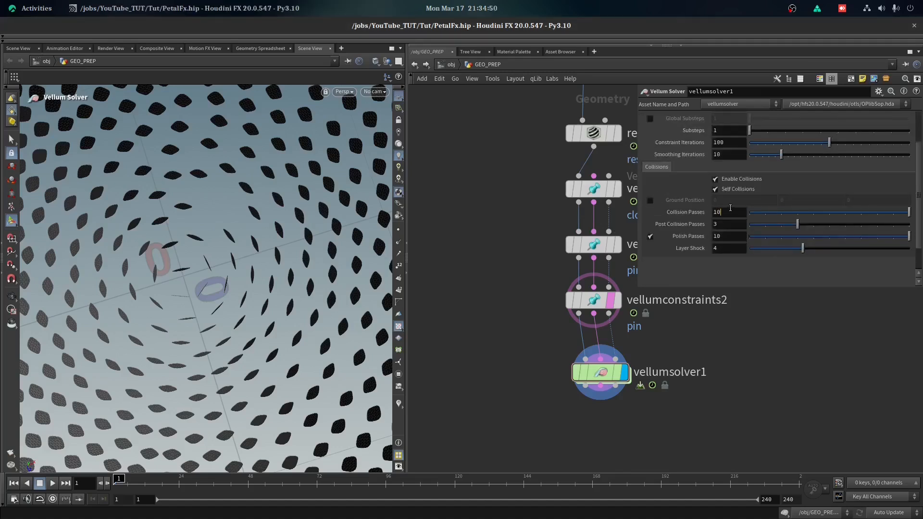
scroll(652, 147, up, 5)
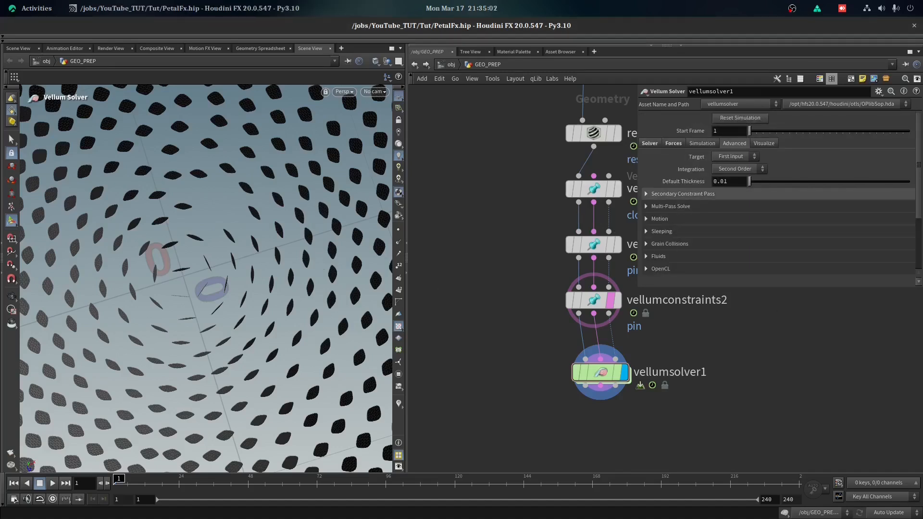
scroll(649, 229, down, 3)
click(647, 194)
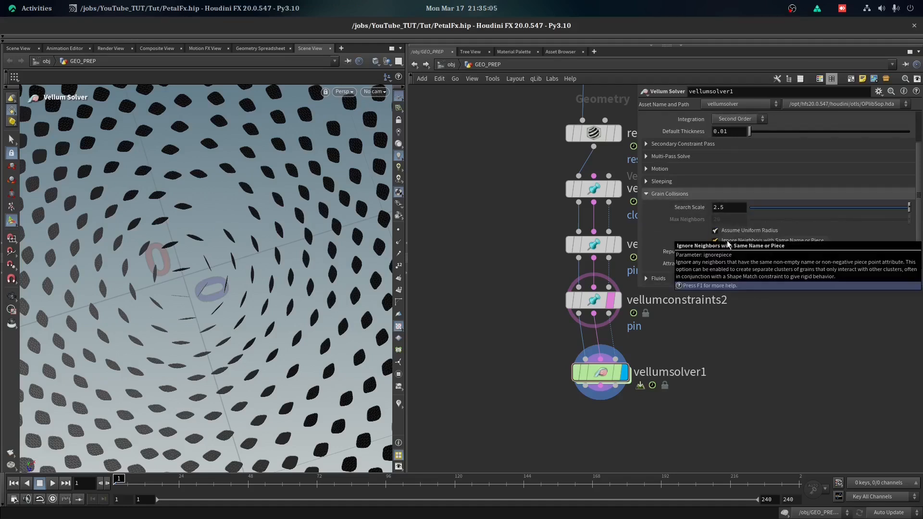
click(726, 241)
Align the solver with the Vellum nodes above it and select the solver
drag(648, 440, 571, 123)
key(l)
click(488, 370)
click(610, 356)
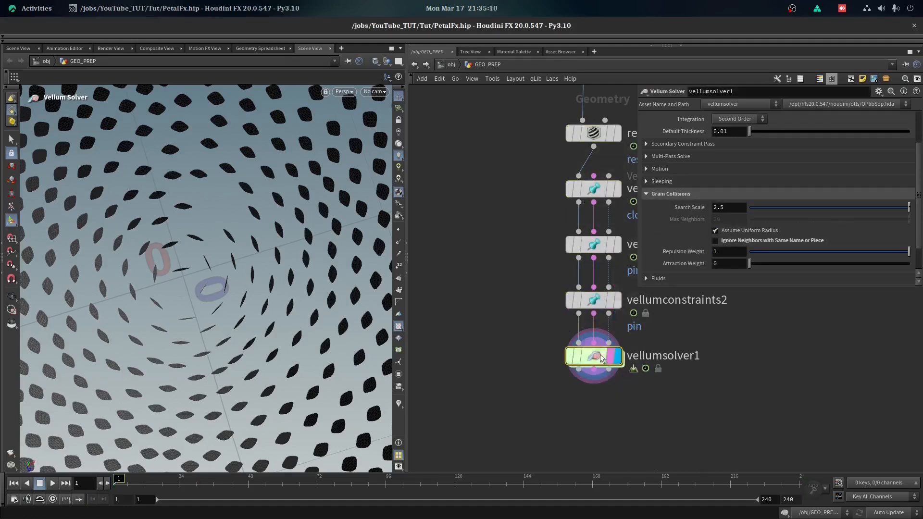
Add a Vellum Rest Blend node in the solver's forces network and wire it into the FORCE output
scroll(194, 276, down, 3)
alt+drag(194, 276, 129, 454)
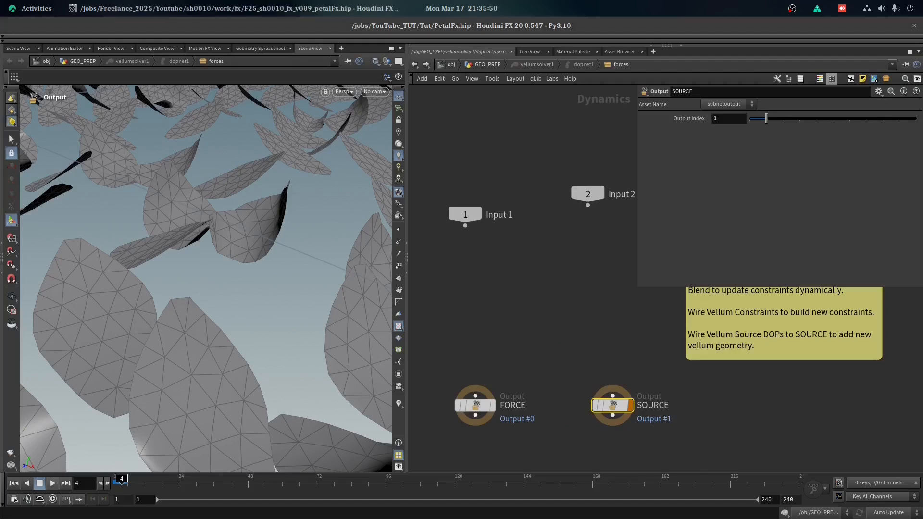
key(Tab)
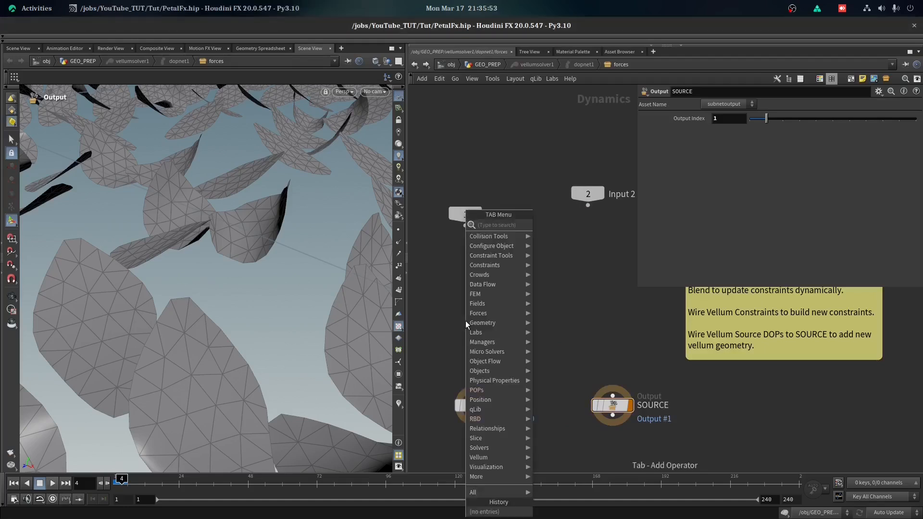
text(ve res)
key(Return)
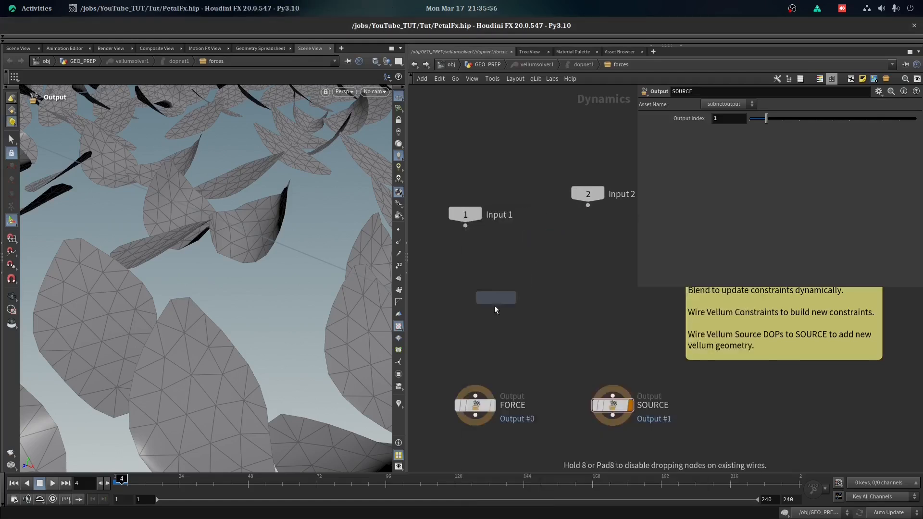
click(475, 324)
drag(475, 333, 475, 395)
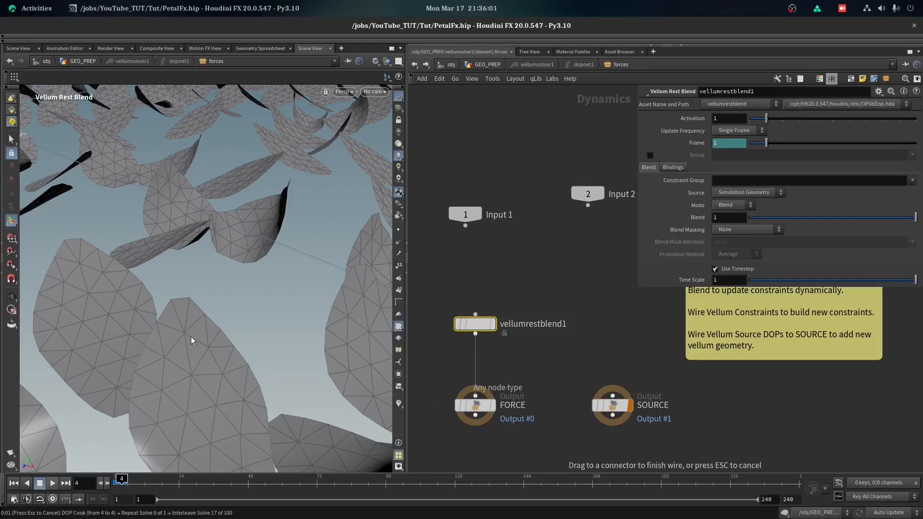
key(Escape)
Return to the first frame, then set the rest blend's update frequency to Each Frame and its source to SOP
click(13, 483)
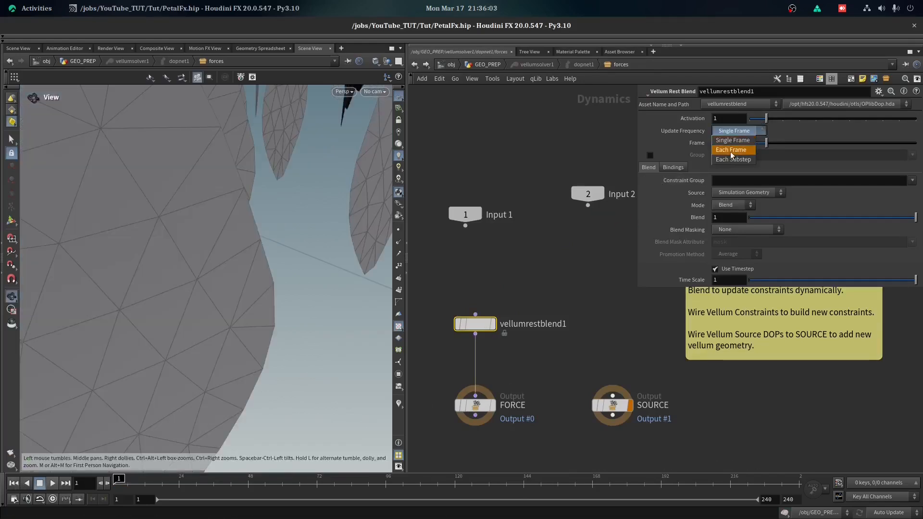
click(731, 150)
click(746, 192)
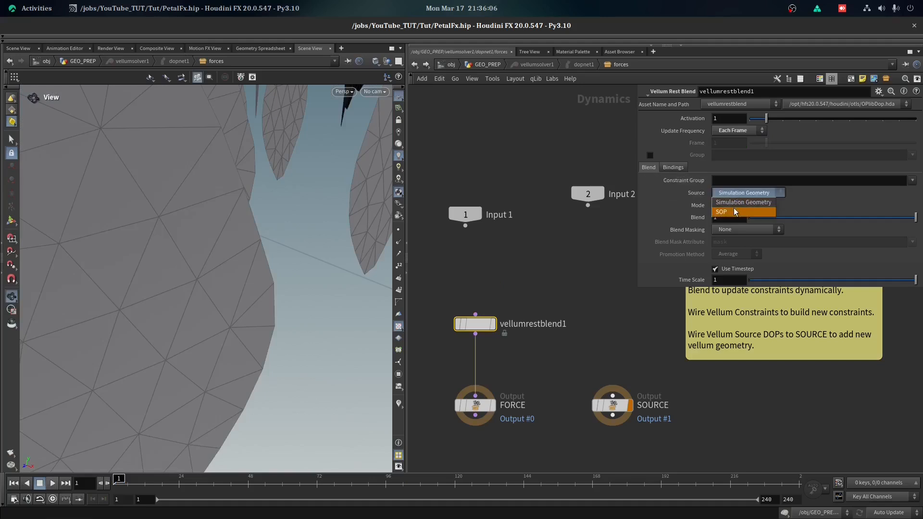
click(748, 205)
Set the rest blend's SOP path to `opinputpath("../../..",0)` and show the evaluated path
click(762, 206)
text(`opinputpath("../../..",0)`)
click(502, 251)
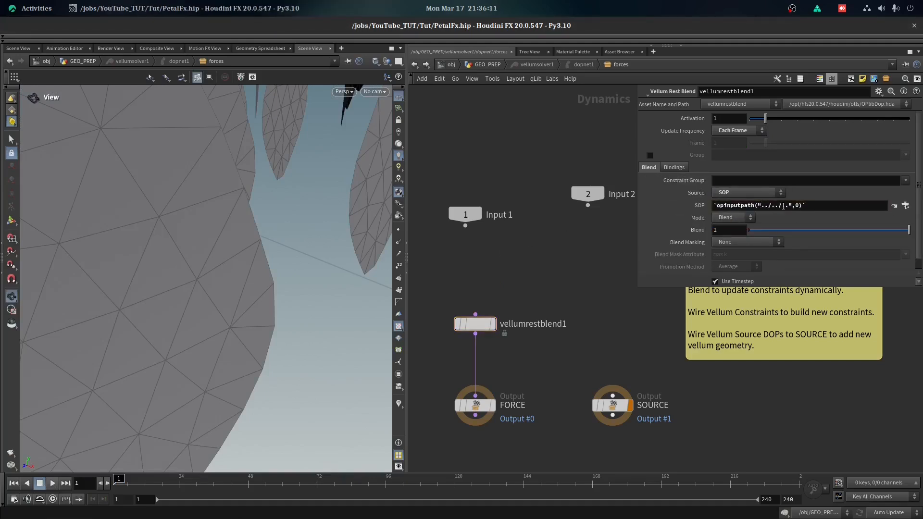
click(679, 203)
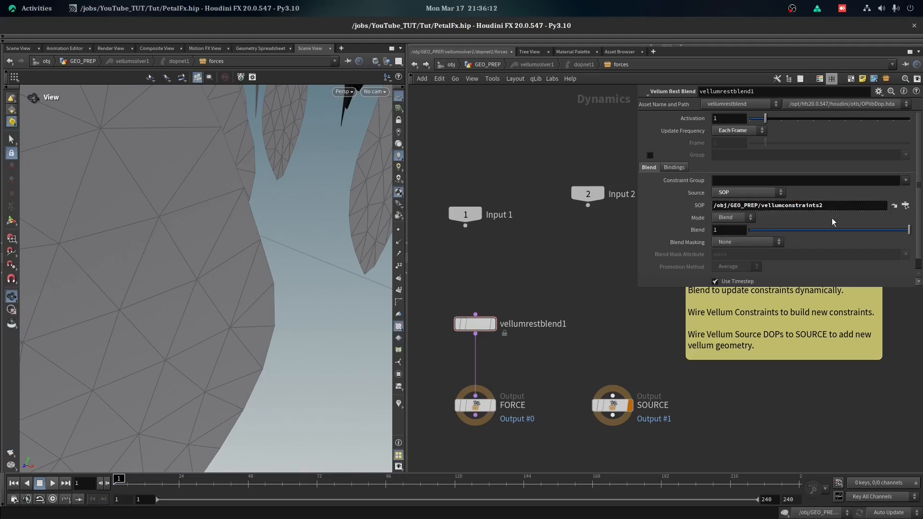
Go to the node referenced by the SOP path, display it and examine the petals at frame 85
click(894, 206)
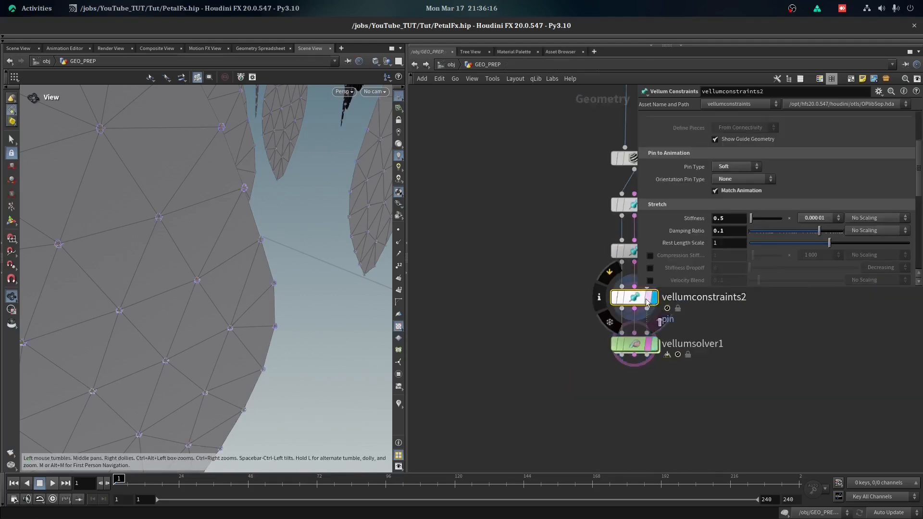
click(647, 302)
right_drag(169, 259, 108, 202)
click(354, 480)
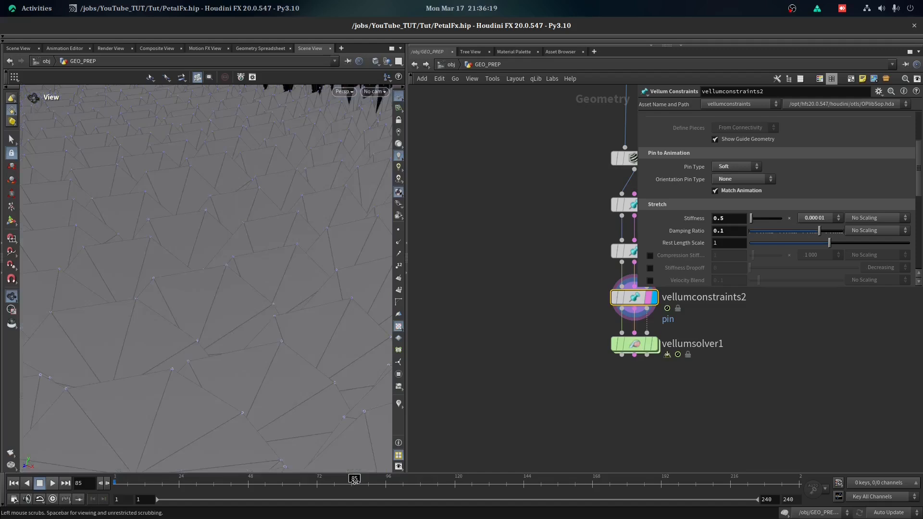
right_drag(247, 403, 31, 481)
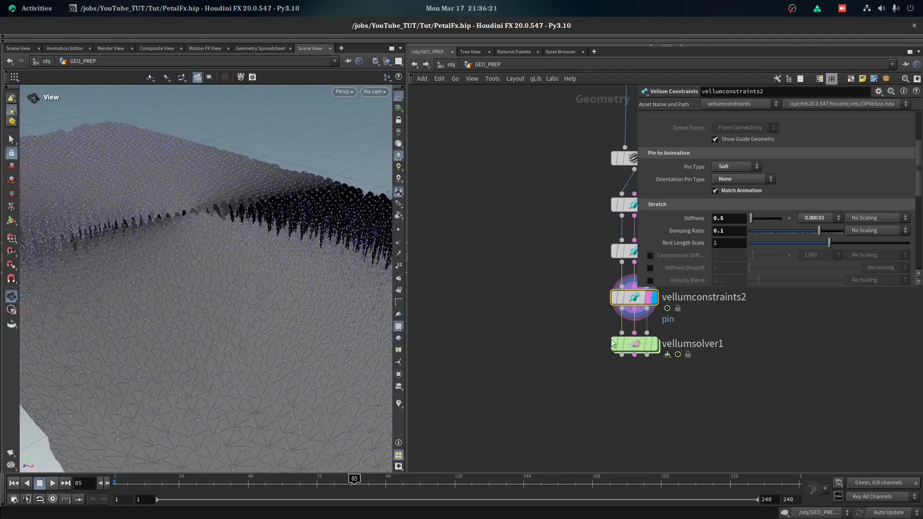
Review the restored rest position settings at frame 1, then check the Vellum Rest Blend parameters inside the solver's forces network
middle_drag(531, 279, 463, 336)
click(574, 214)
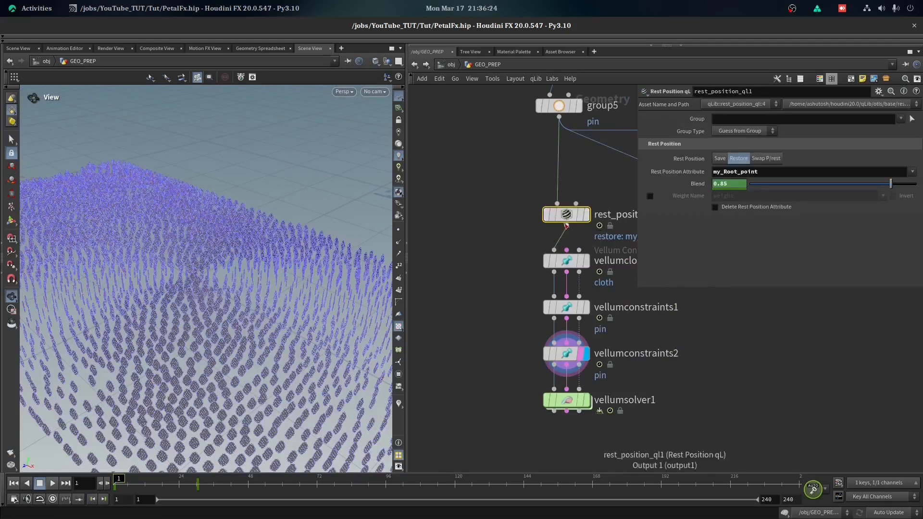
double_click(567, 399)
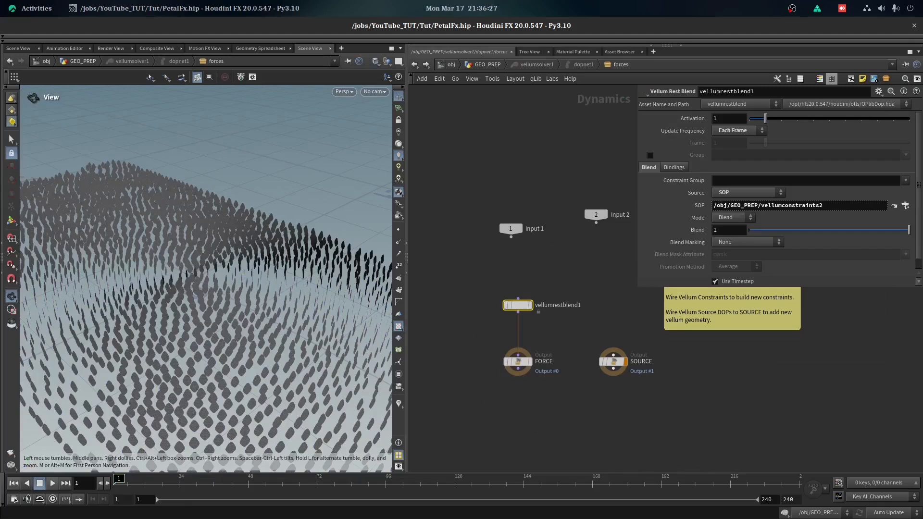
click(415, 65)
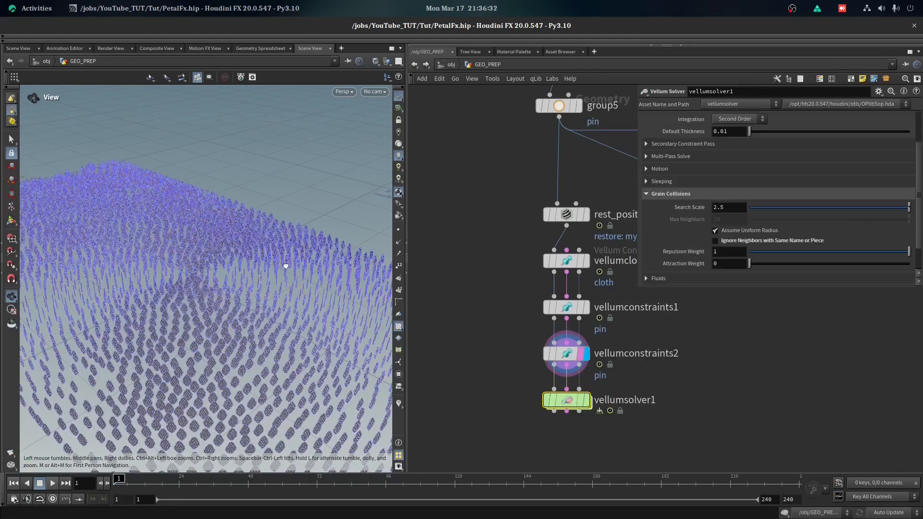
Display the Vellum Solver's output, play the simulation from frame 1 and examine the petals up close
drag(286, 265, 307, 276)
click(584, 401)
drag(269, 307, 208, 333)
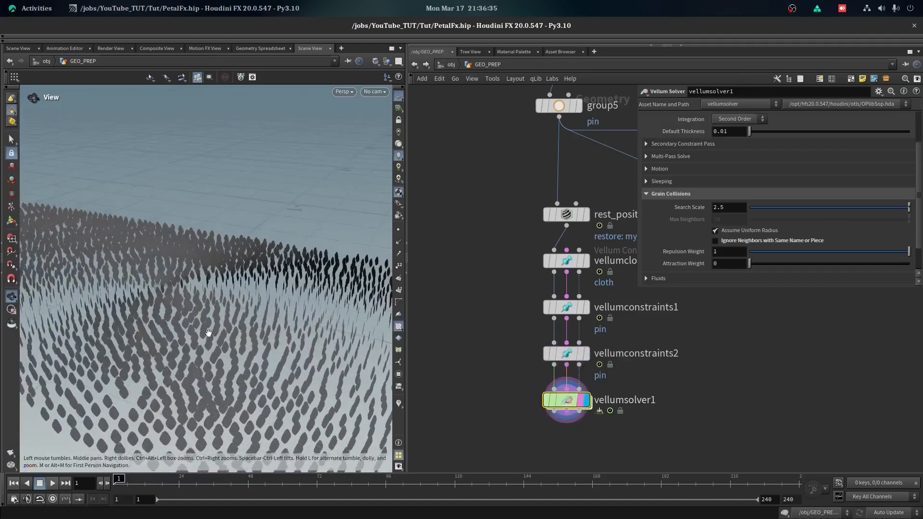
scroll(209, 332, up, 5)
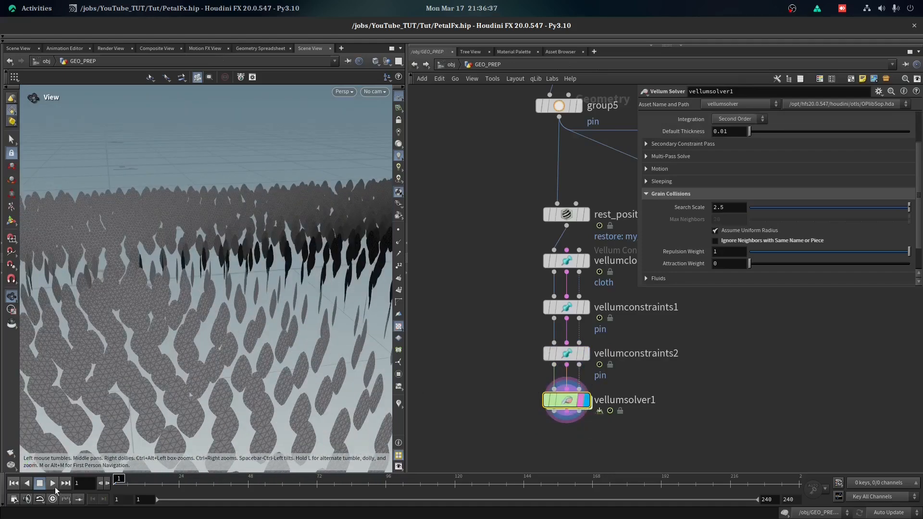
click(52, 483)
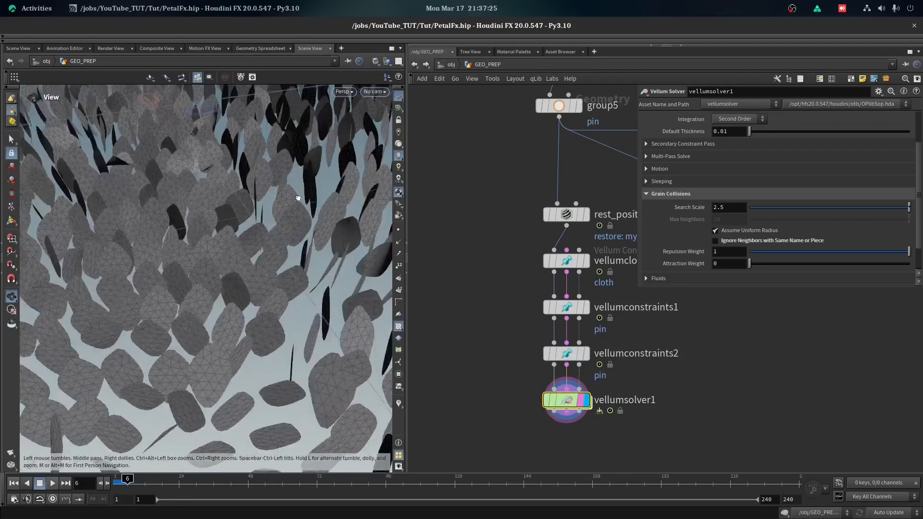
right_drag(298, 198, 247, 335)
drag(247, 336, 231, 279)
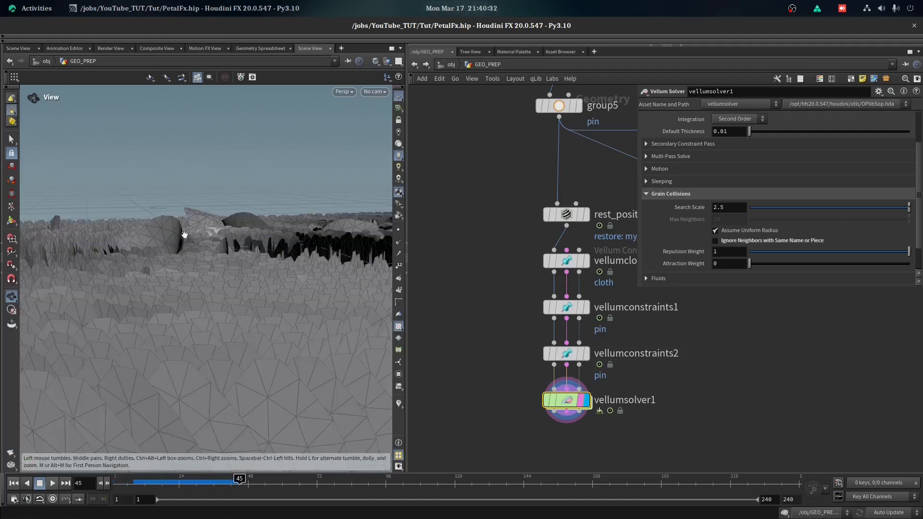
Frame the whole petal field and scrub through the simulated frames to check the motion
key(g)
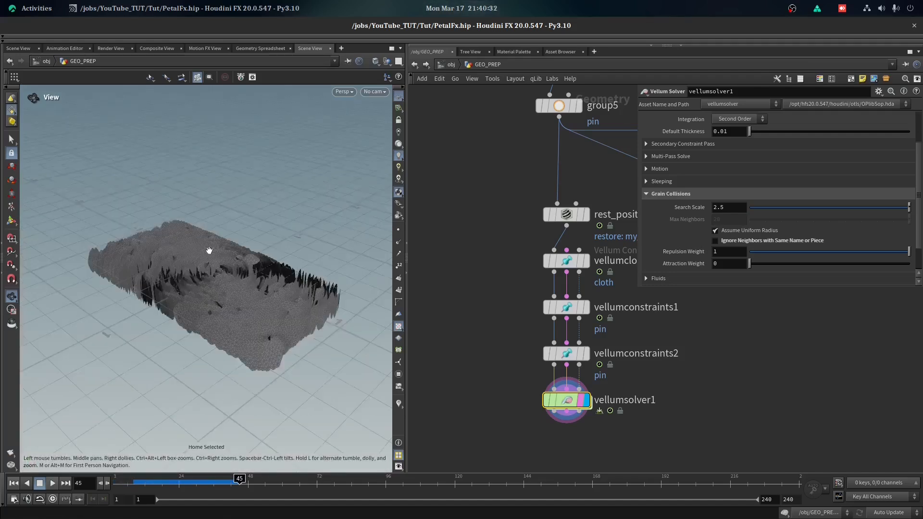
right_drag(243, 253, 259, 317)
drag(260, 317, 216, 308)
drag(152, 481, 231, 478)
drag(239, 302, 317, 226)
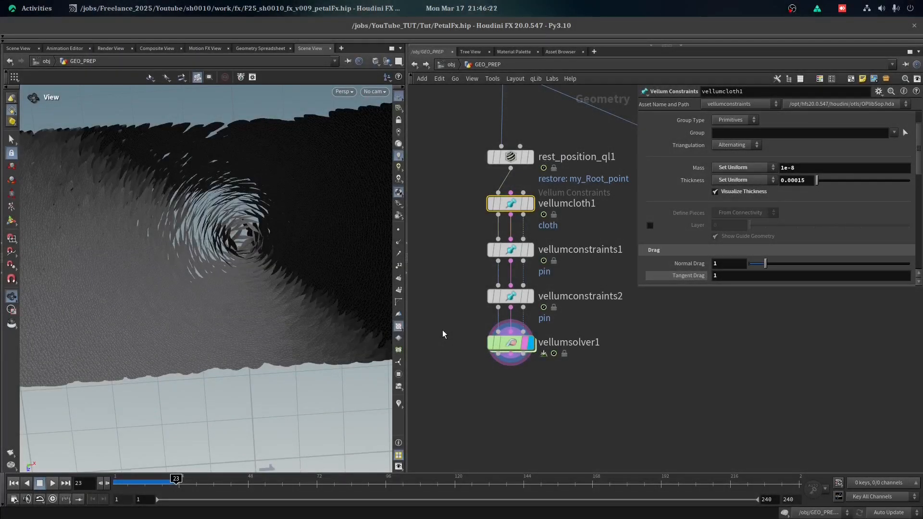
Examine the petals around the opening at frame 23 and read the description of the cloth's Mass parameter
drag(289, 269, 381, 213)
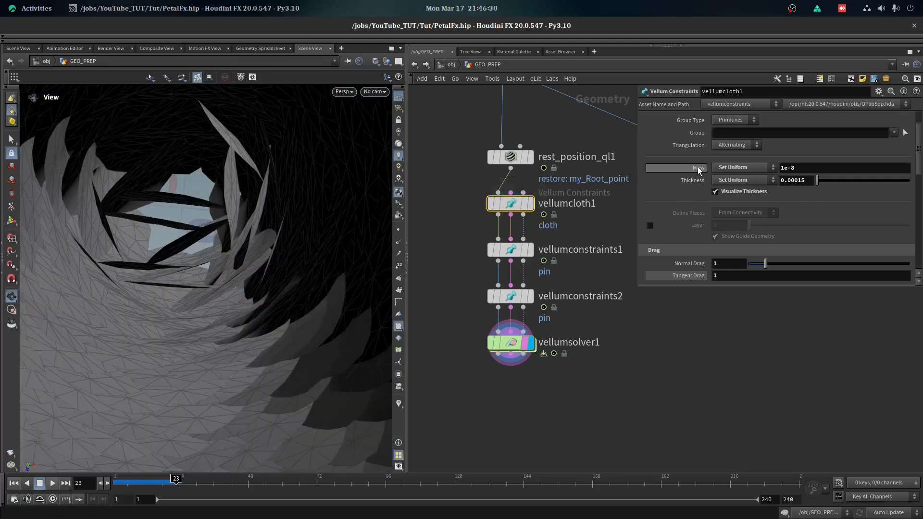
mouse_move(699, 169)
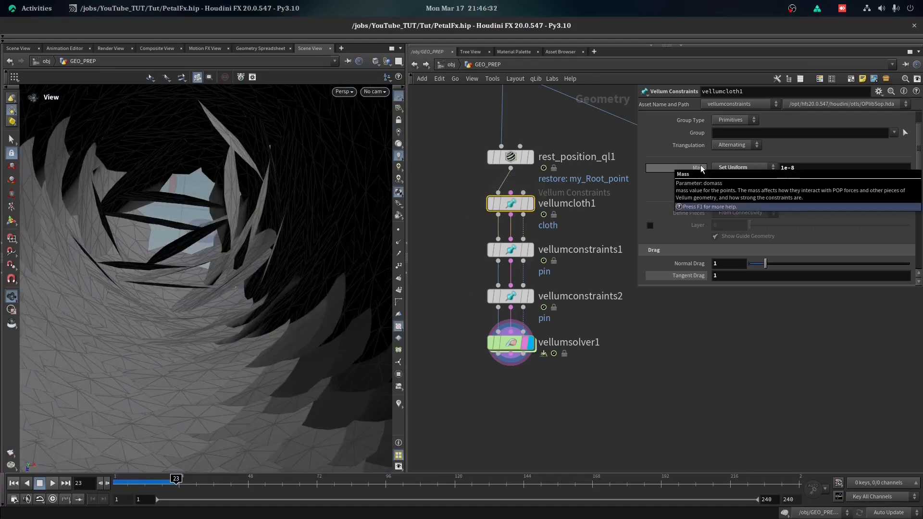
drag(330, 218, 309, 186)
drag(164, 136, 264, 185)
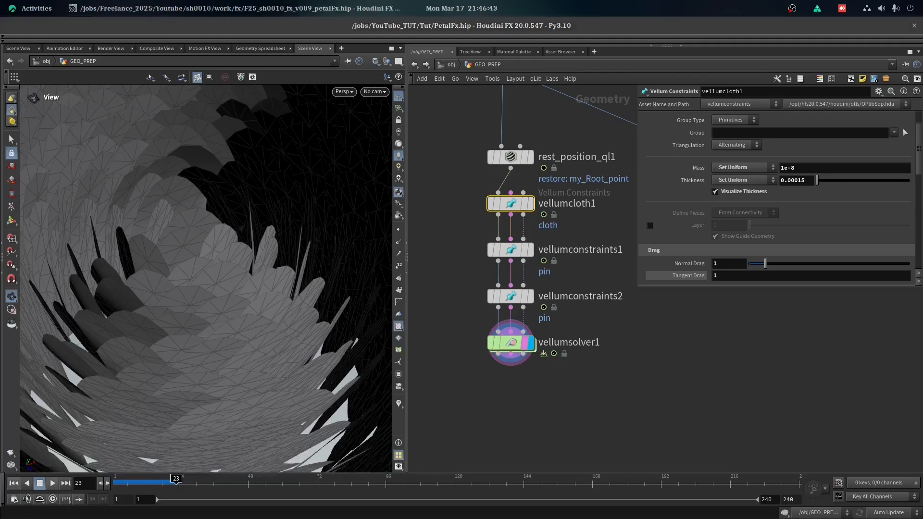
Switch to Chrome to look up how the cloth mass of 1e-8 is written in decimal form, then return to Houdini
key(super)
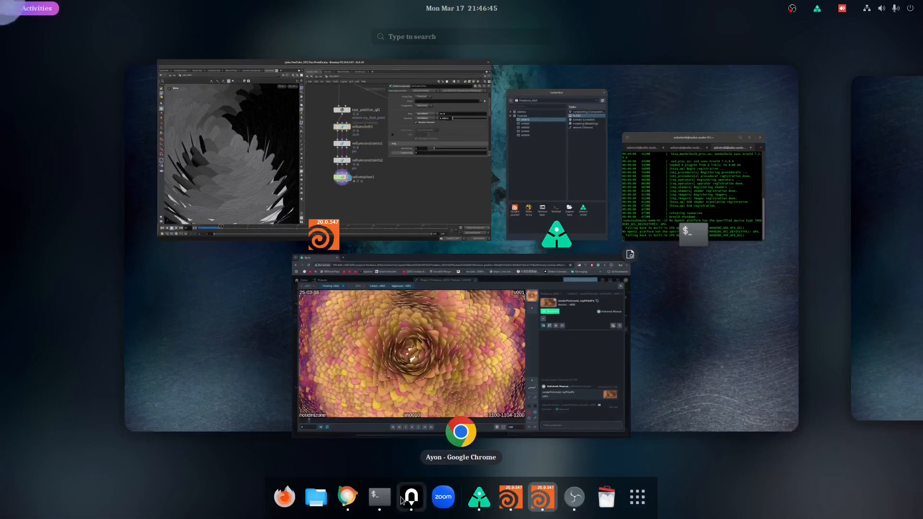
click(462, 431)
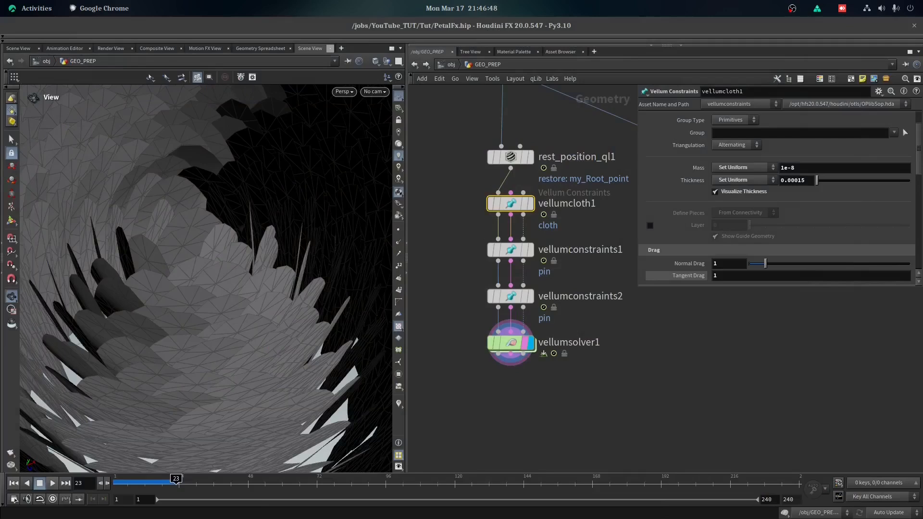
click(797, 167)
key(alt+Tab)
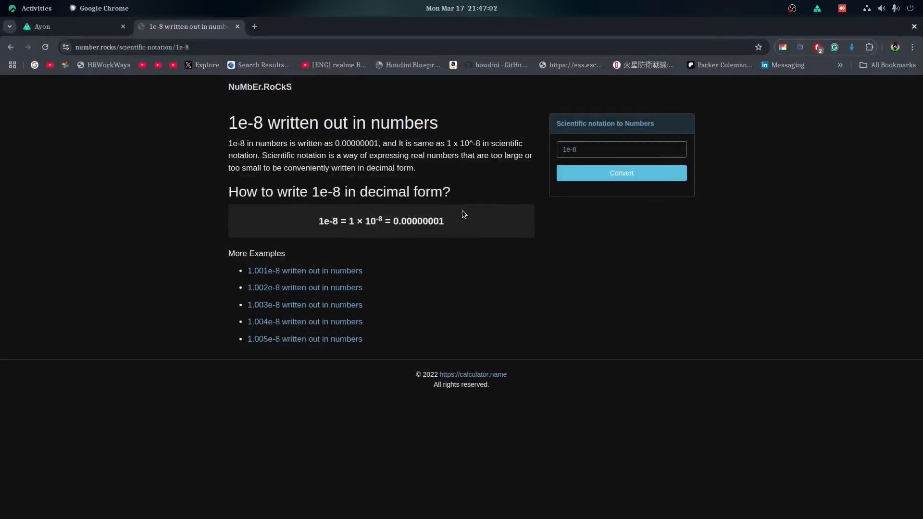
drag(391, 222, 451, 225)
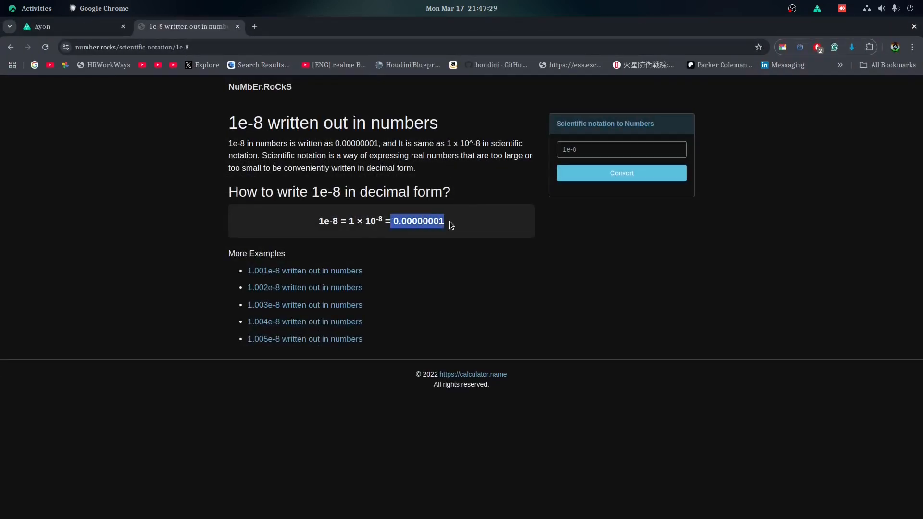
key(alt+Tab)
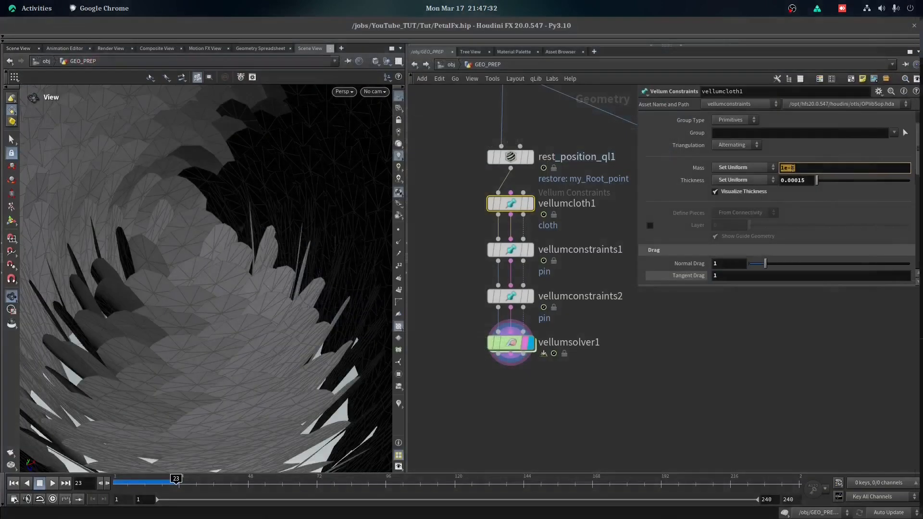
Add a File Cache node below the Vellum Solver, wire it to the solver's first output and display it
click(510, 342)
key(g)
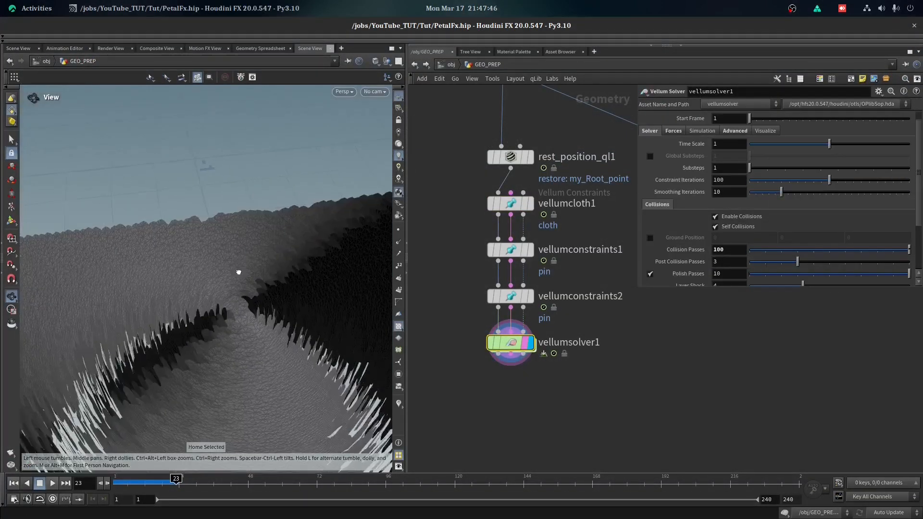
scroll(492, 307, up, 2)
key(Tab)
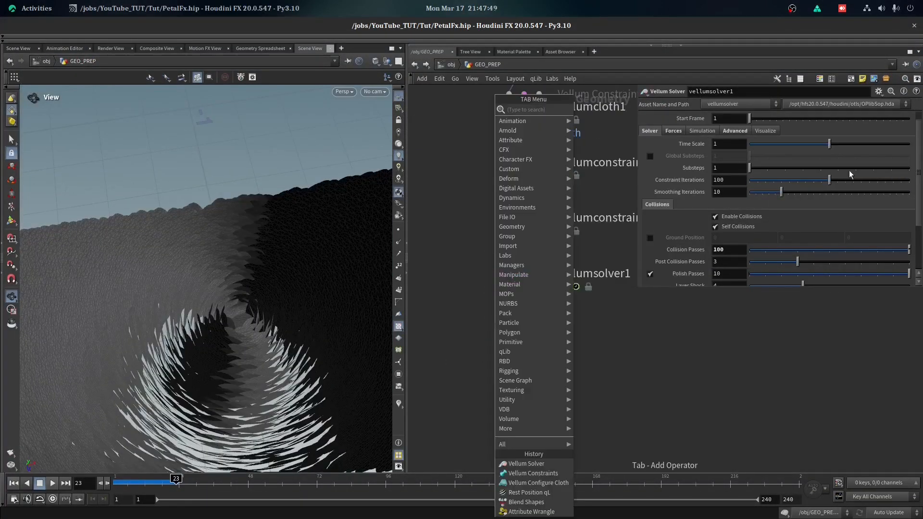
key(super)
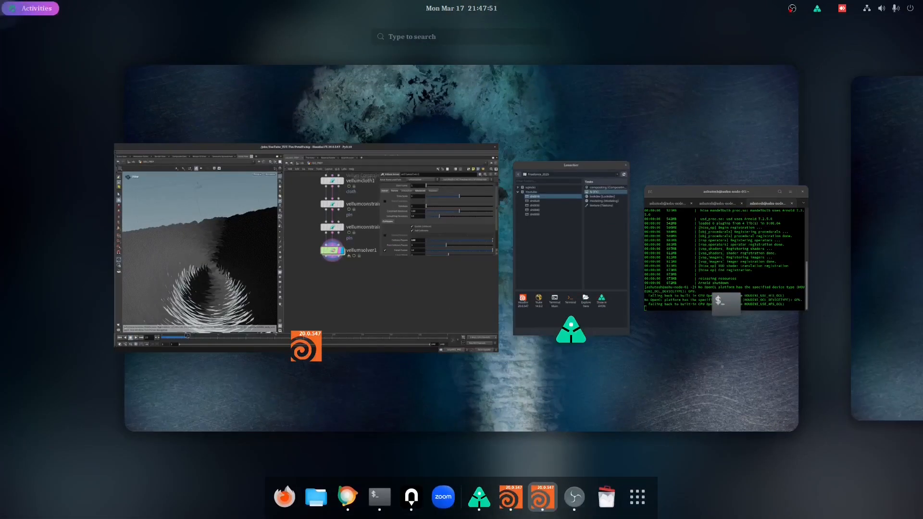
click(604, 486)
key(Tab)
text(filecac)
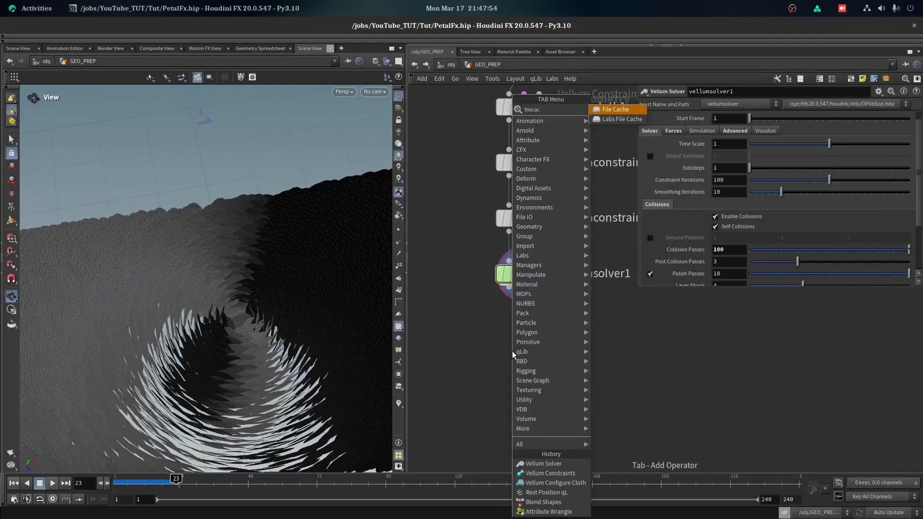
key(Return)
click(509, 331)
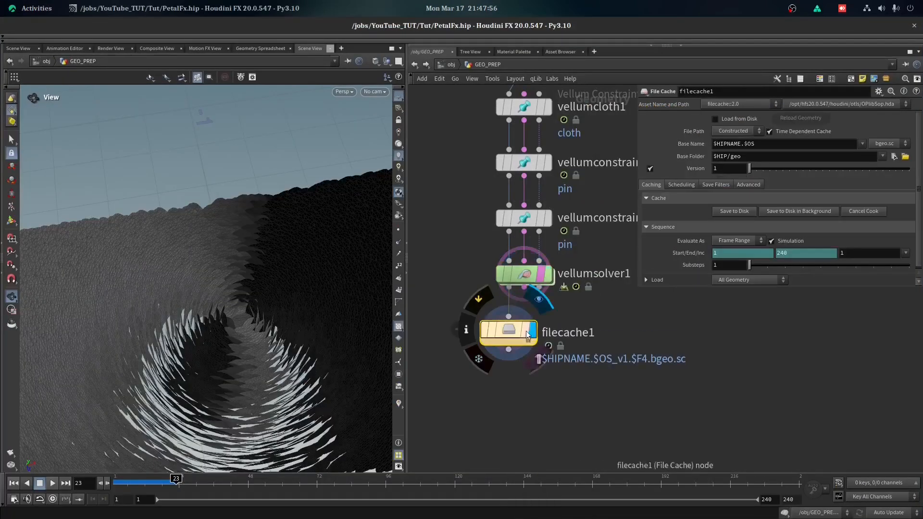
Rename the File Cache node as IP_fix_cache
double_click(564, 332)
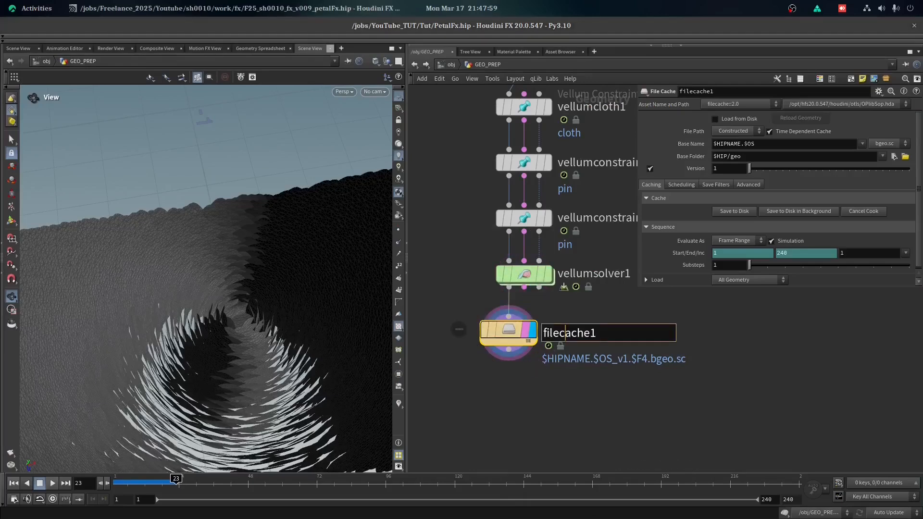
double_click(575, 341)
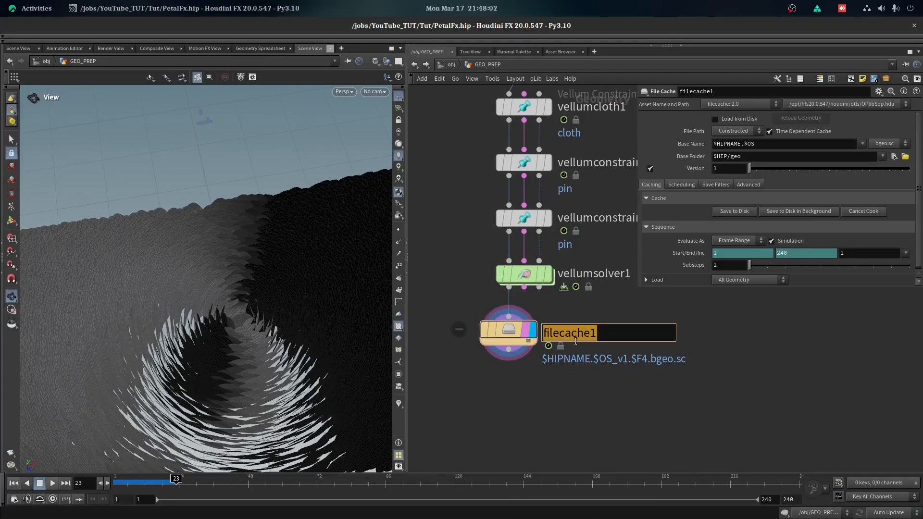
text(IP_fix_)
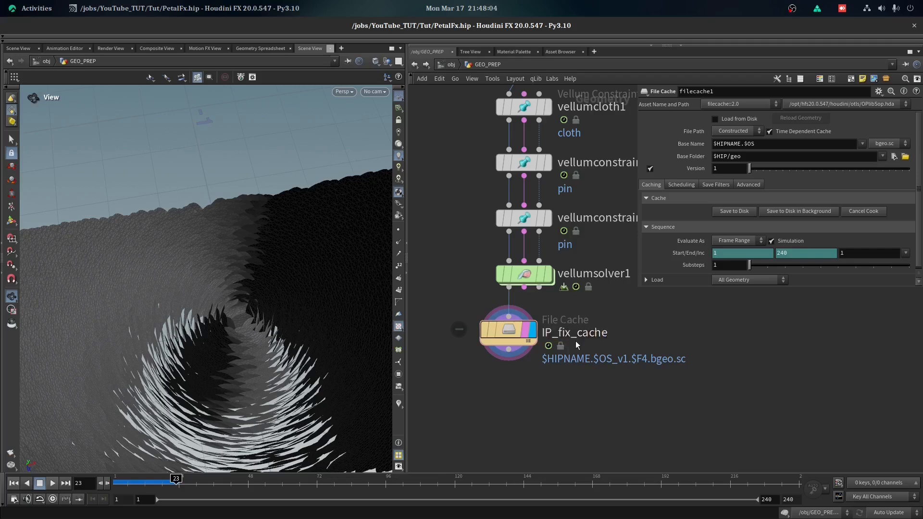
key(Return)
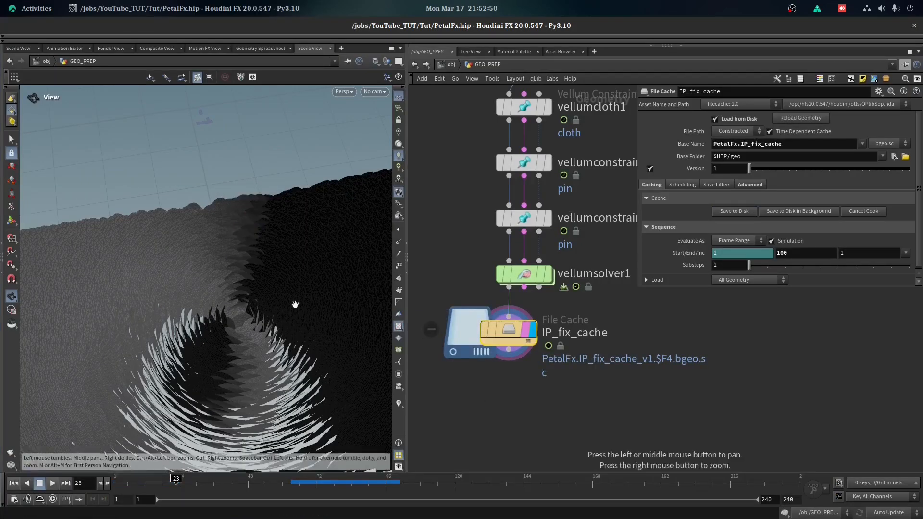
Scrub the cached simulation to frame 95 and inspect the attributes stored in IP_fix_cache
click(205, 478)
drag(205, 478, 382, 478)
middle_click(509, 331)
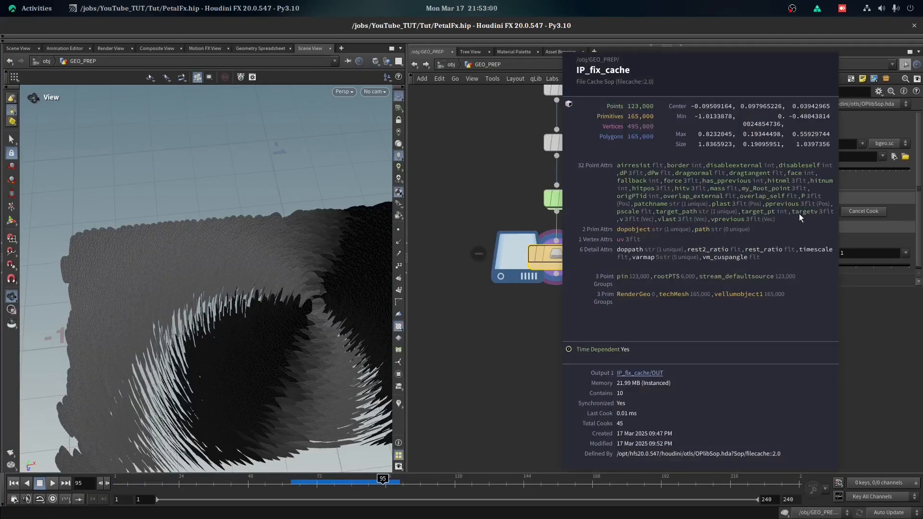
Add an Attribute Delete node fed by IP_fix_cache
drag(558, 289, 760, 396)
text(attribdelete)
key(Return)
click(749, 389)
Wire group5 through a dot into the Attribute Delete node's second input and undo the stray extra connection
middle_drag(764, 342, 684, 513)
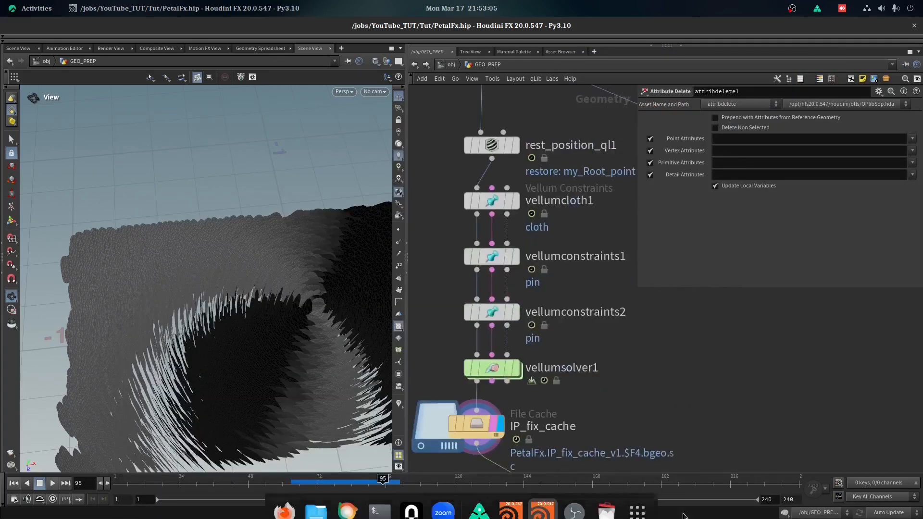
scroll(657, 433, down, 3)
alt+click(651, 352)
click(531, 201)
middle_drag(625, 386, 550, 373)
middle_drag(601, 423, 568, 151)
scroll(559, 300, up, 2)
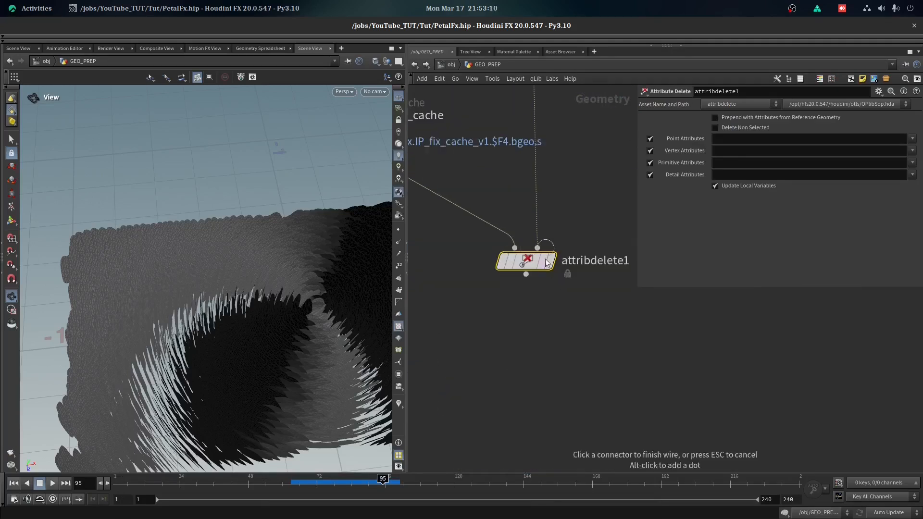
key(ctrl+z)
Enable Prepend with Attributes from Reference Geometry and Delete Non Selected on the Attribute Delete node, then inspect its attributes
click(742, 119)
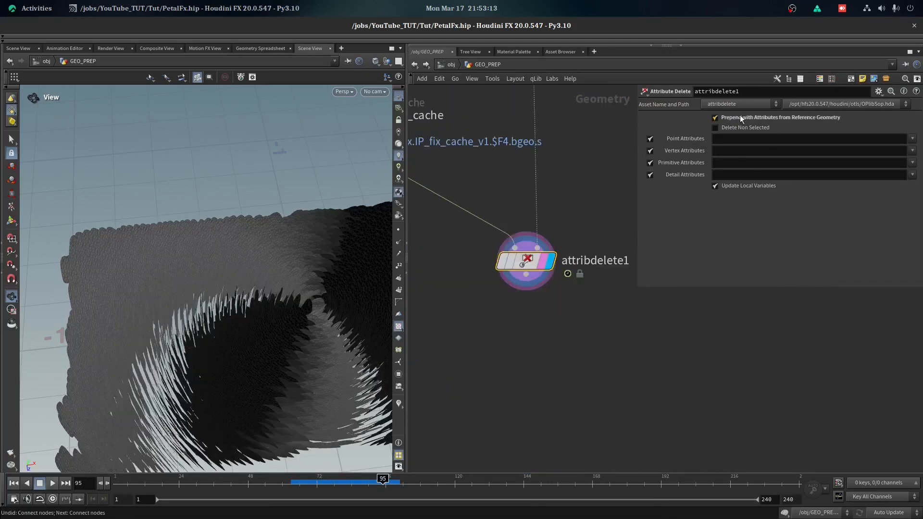
click(730, 128)
middle_click(512, 271)
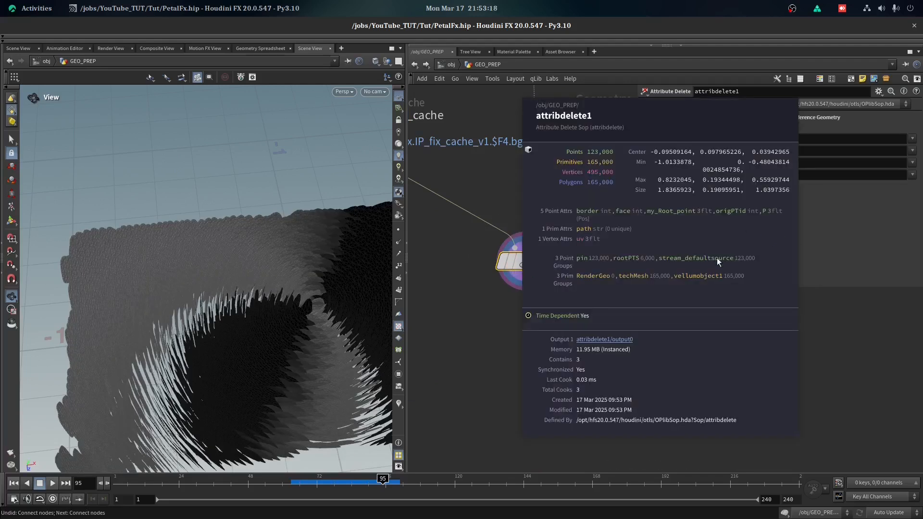
Inspect the attributes and groups of the reference node group5 to compare them with the cleaned cache
scroll(543, 158, down, 3)
middle_drag(542, 159, 598, 408)
scroll(498, 228, up, 3)
middle_click(490, 231)
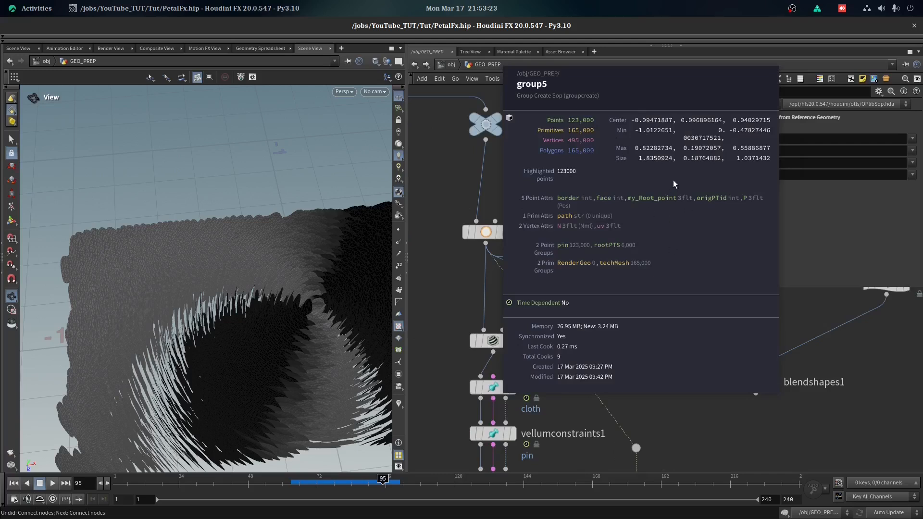
middle_drag(514, 172, 575, 258)
scroll(546, 315, up, 1)
click(544, 318)
scroll(420, 373, down, 4)
middle_drag(579, 452, 613, 231)
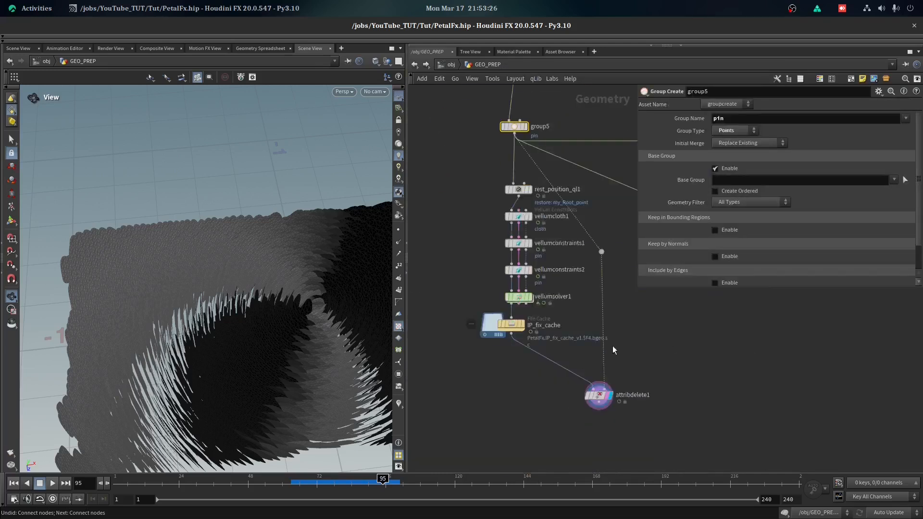
middle_drag(604, 404, 600, 296)
scroll(600, 295, up, 3)
drag(600, 296, 590, 332)
key(Escape)
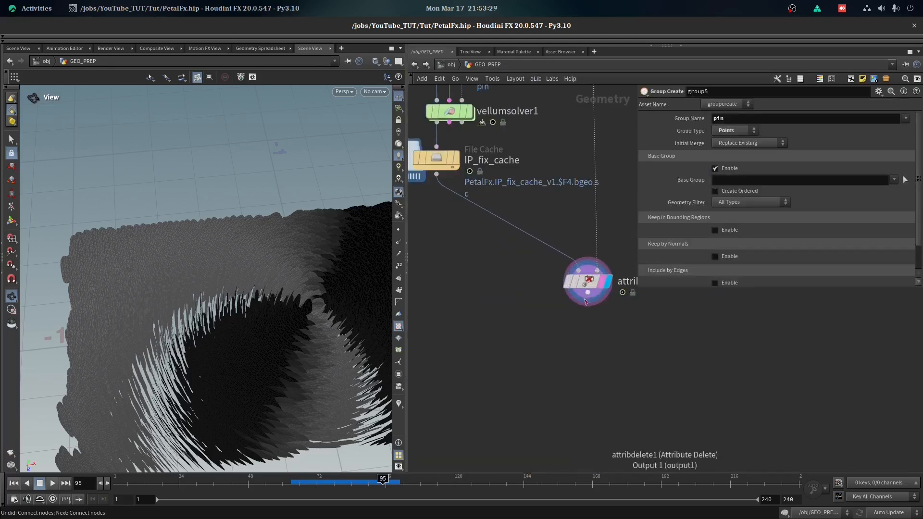
key(alt+Tab)
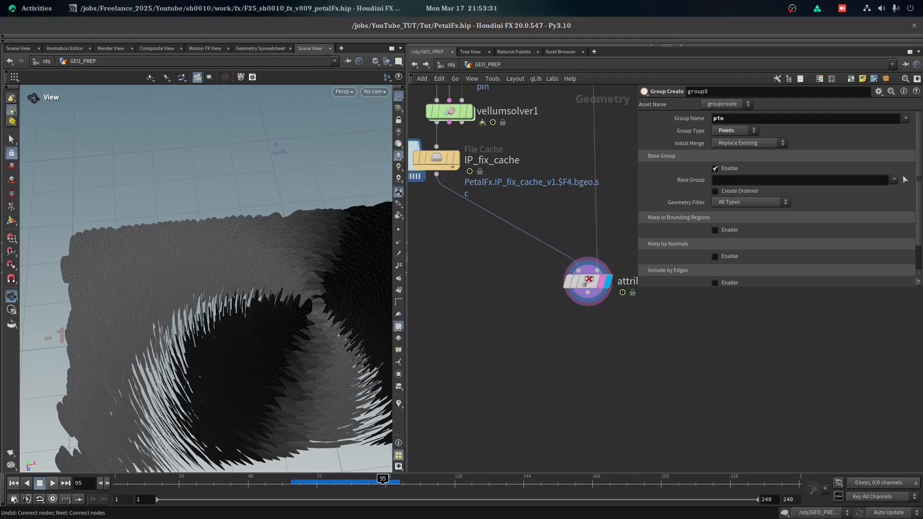
key(alt+Tab)
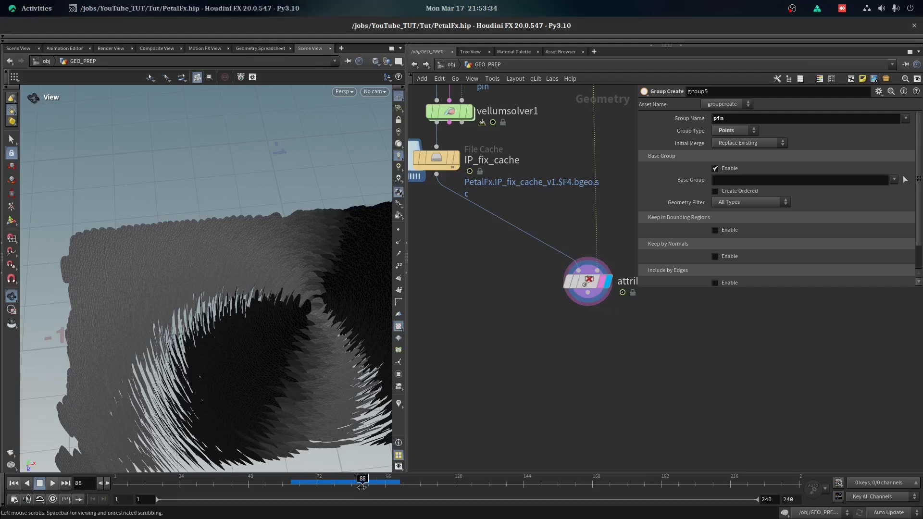
Add a Time Shift node after the Attribute Delete node, set its frame to the fixed value 100 and display it
scroll(578, 331, up, 3)
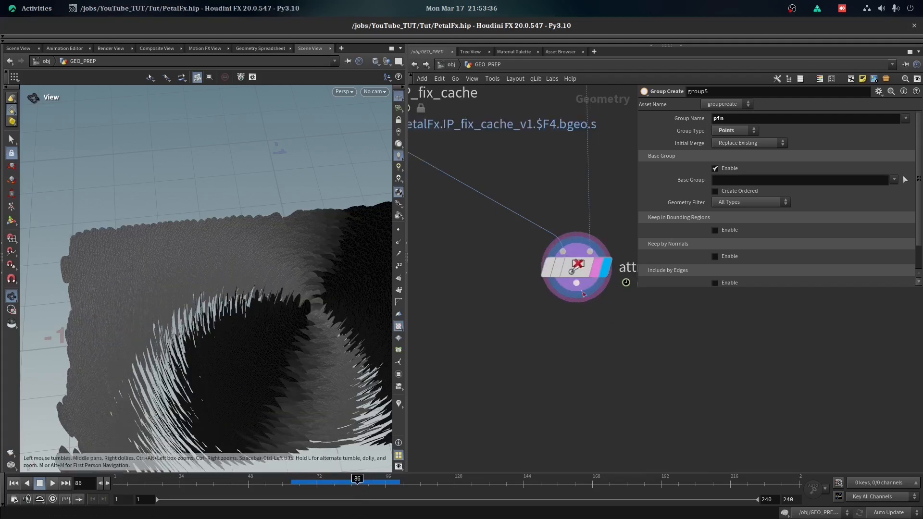
key(Tab)
text(times)
key(Return)
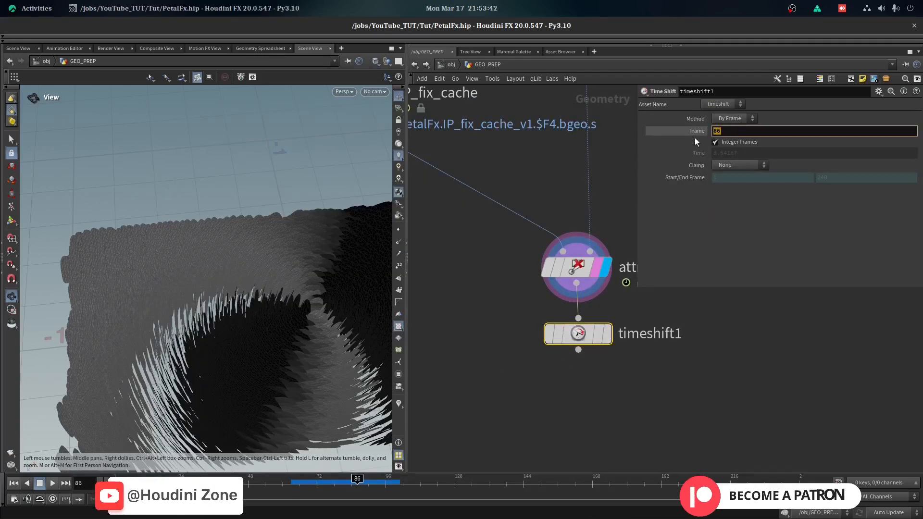
key(BackSpace)
key(BackSpace)
text(100)
key(Return)
click(607, 335)
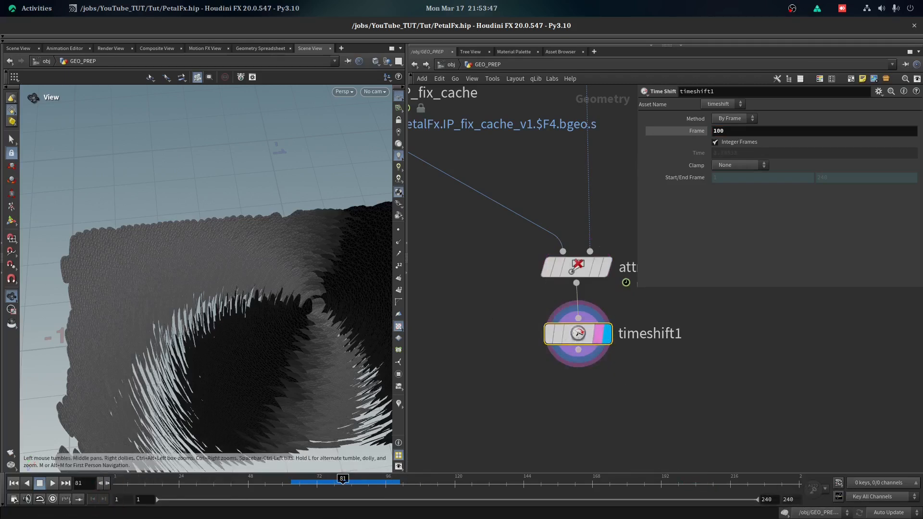
Look at the petals through cam1 in the viewport
drag(238, 321, 162, 281)
right_drag(306, 244, 283, 250)
drag(283, 250, 244, 255)
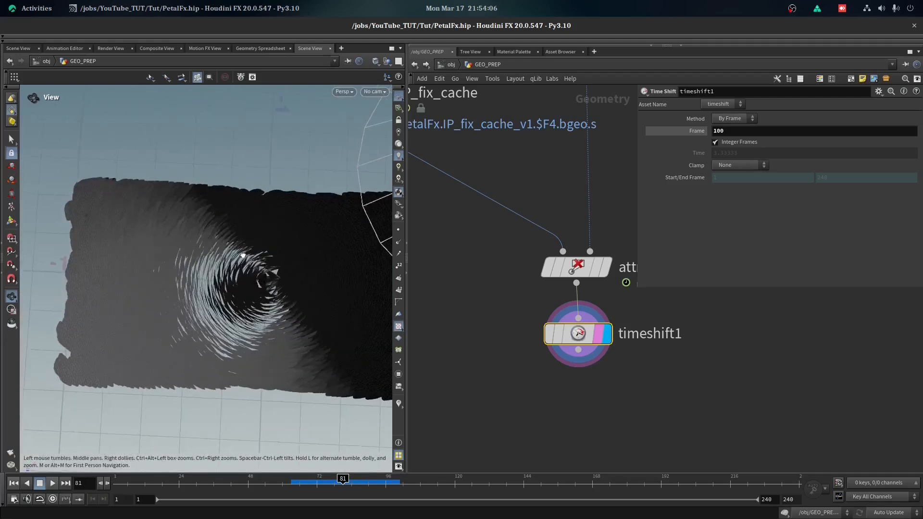
middle_drag(245, 239, 202, 240)
click(375, 92)
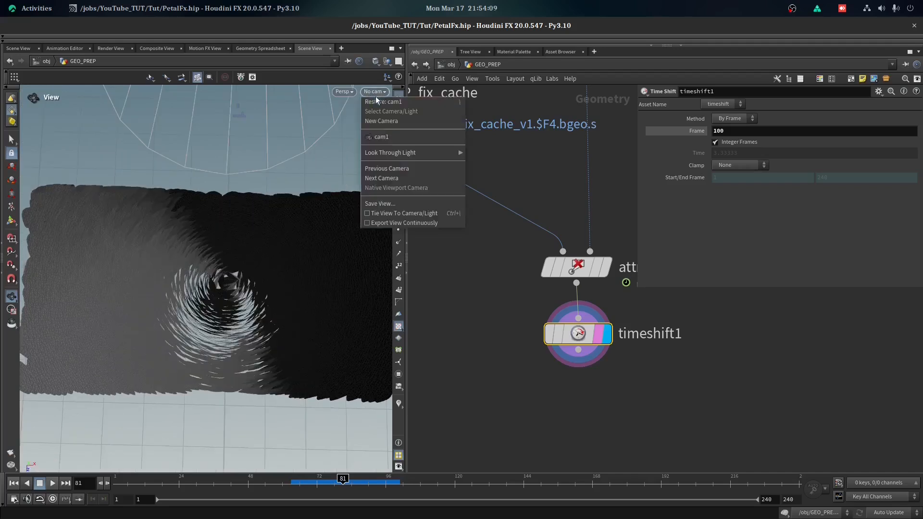
click(435, 137)
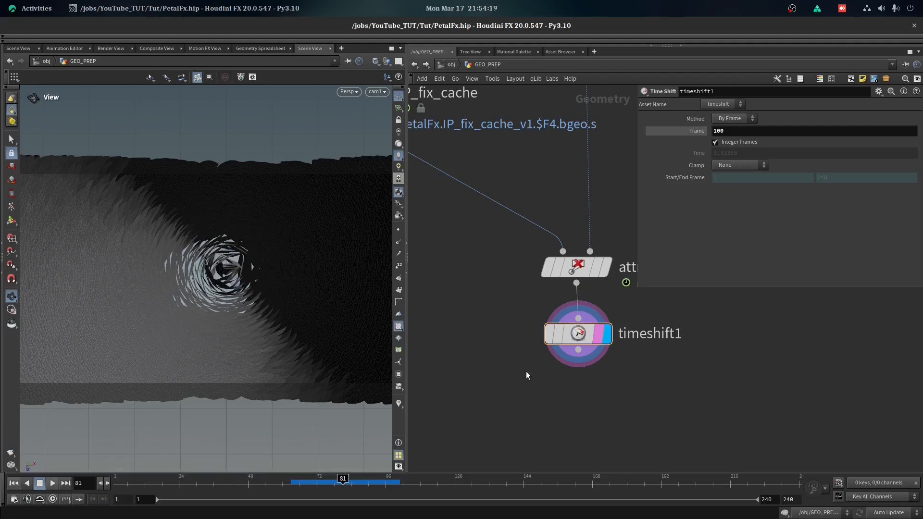
Add an Attribute Wrangle node fed by timeshift1 and display it
middle_drag(529, 371, 535, 283)
click(554, 261)
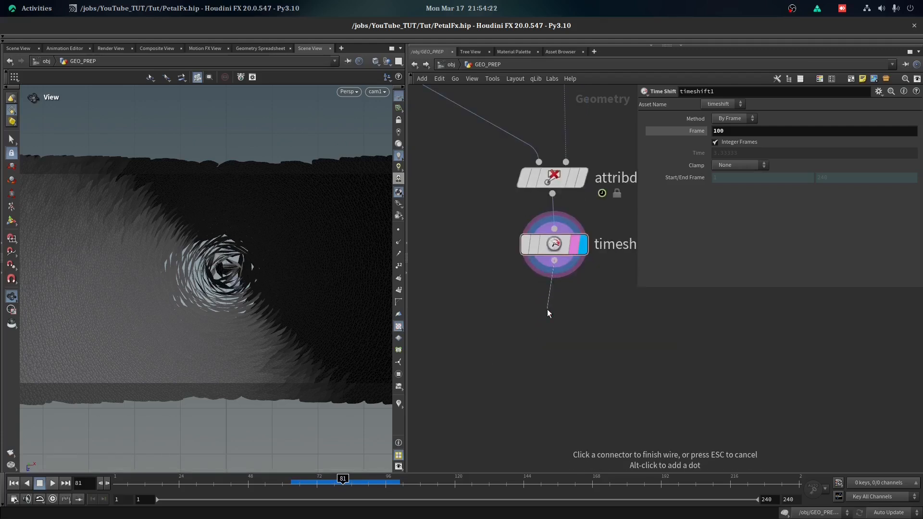
key(Escape)
mouse_move(559, 251)
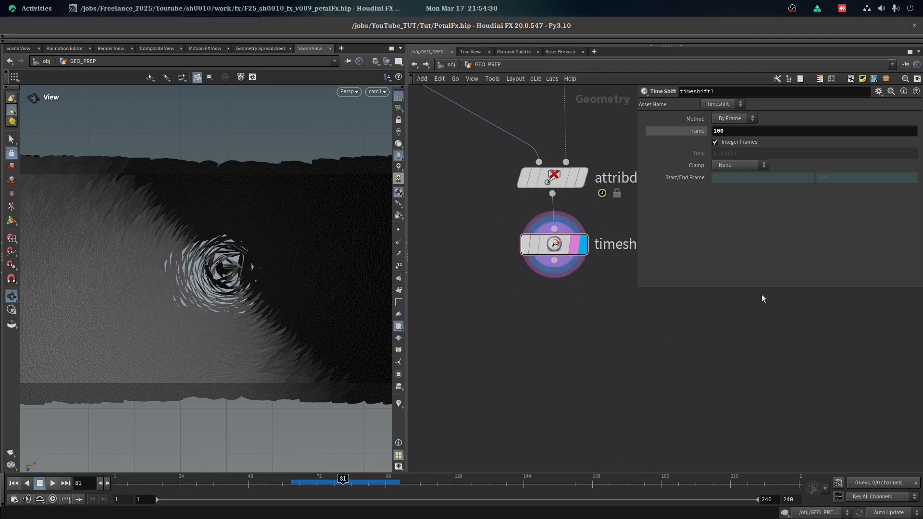
click(554, 260)
key(Tab)
text(attw)
key(Return)
click(553, 327)
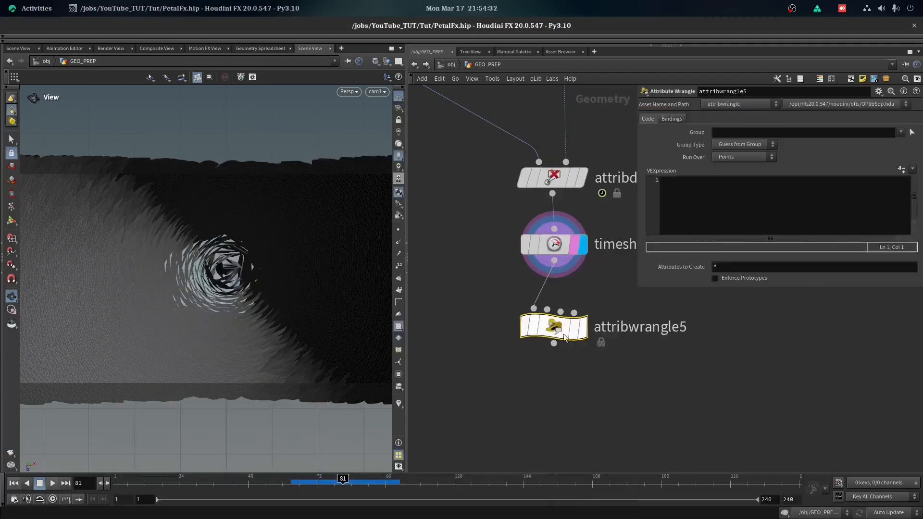
In the wrangle's VEXpression, declare the loop length as int loop_dur = chi("loop_Duration");
click(692, 187)
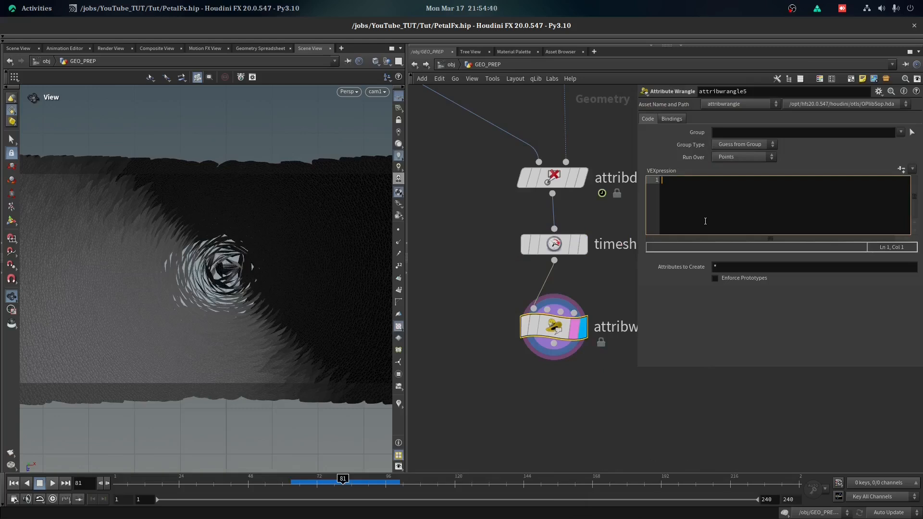
text(int)
text(loop)
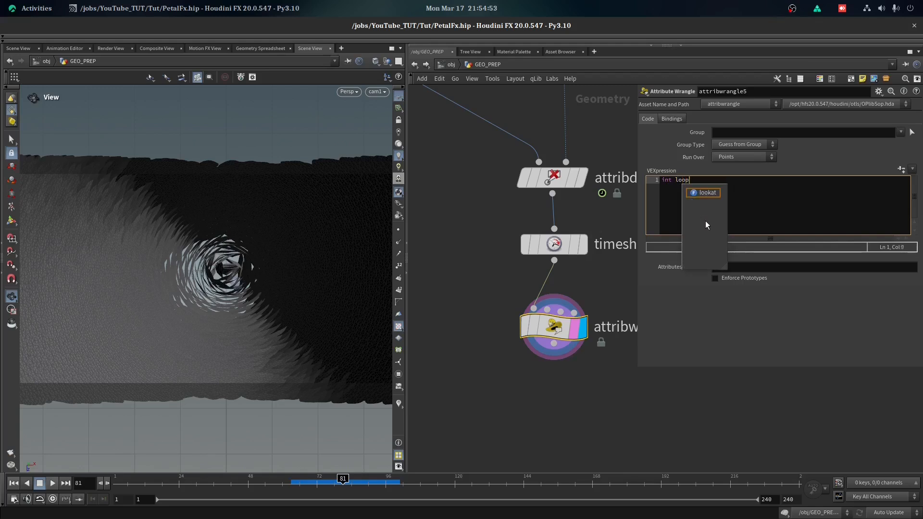
text(_dur =)
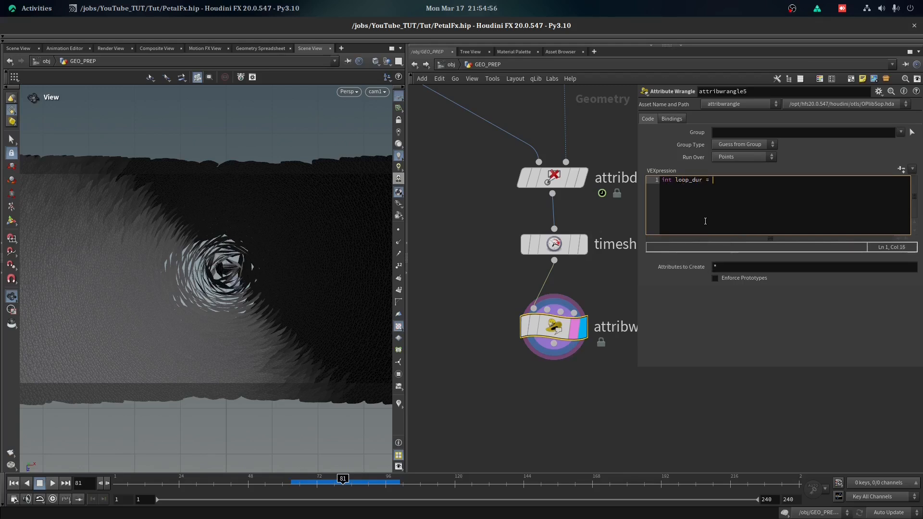
text( 40;)
drag(712, 180, 724, 179)
text(chi()
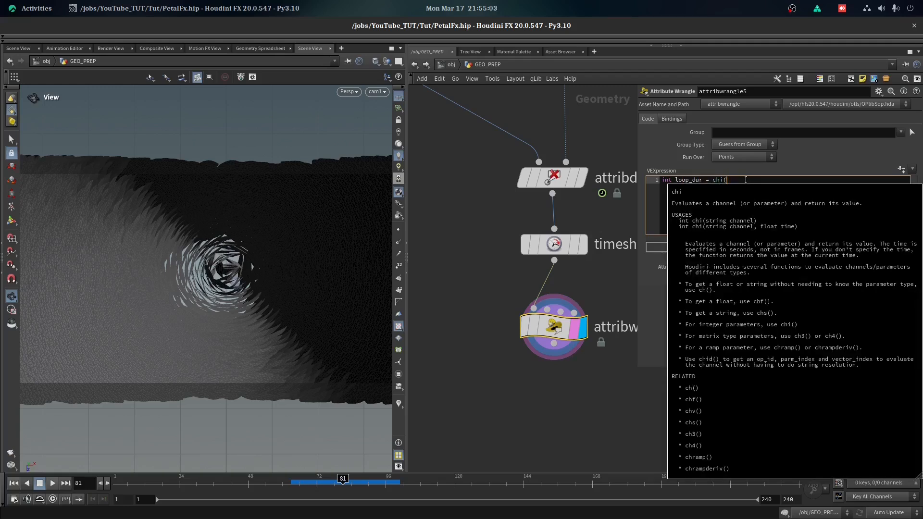
text("loop)
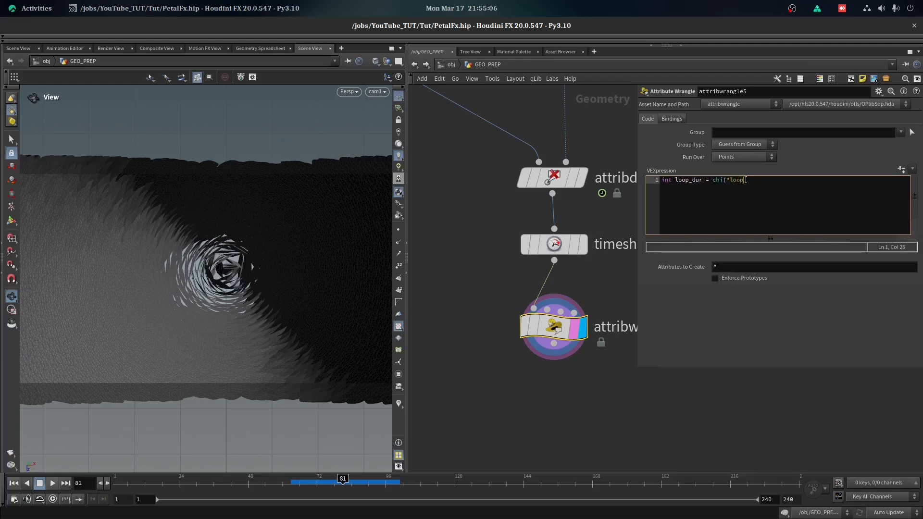
text(_Duration");)
key(Return)
text(float t =)
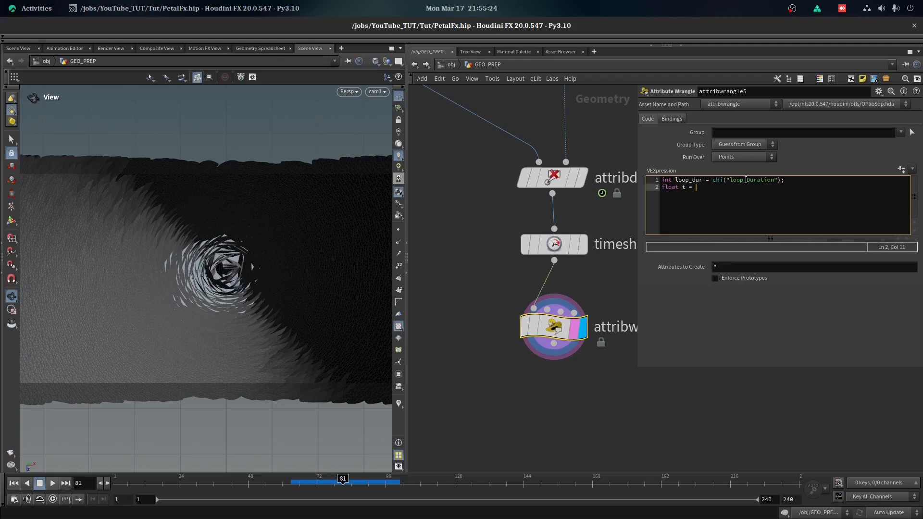
text(@Frame % loop_dur;)
key(Return)
click(708, 190)
click(785, 202)
Below a blank line, declare vector centre = {0,0,0}; and float max_dis = chf("max_distance"); in the wrangle code
key(Return)
text(vectp)
text(r)
key(BackSpace)
key(BackSpace)
key(BackSpace)
text(or )
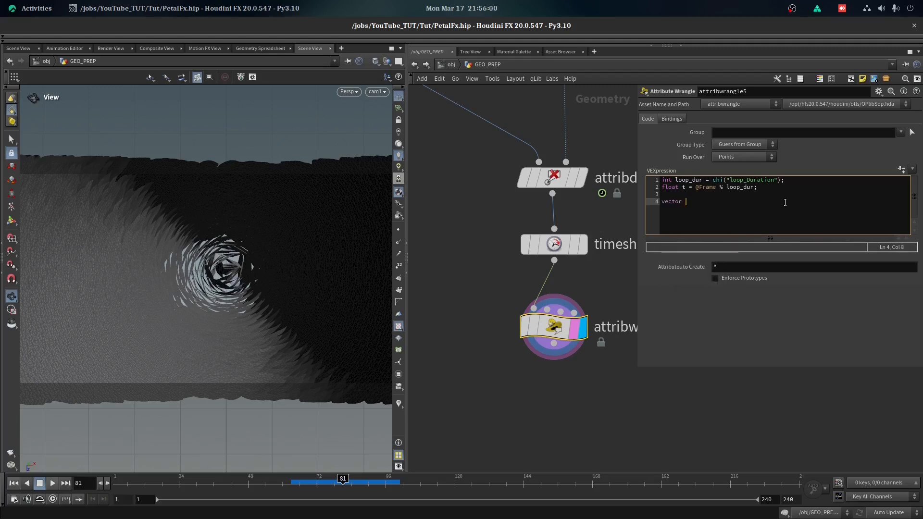
text(centre = {0,0,0};)
key(Return)
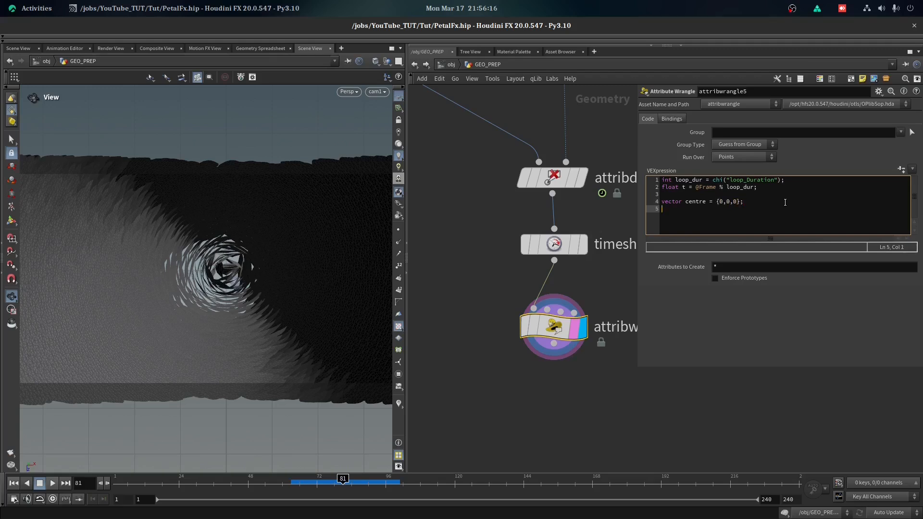
text(float max_dis = chf("max_distance");)
key(Return)
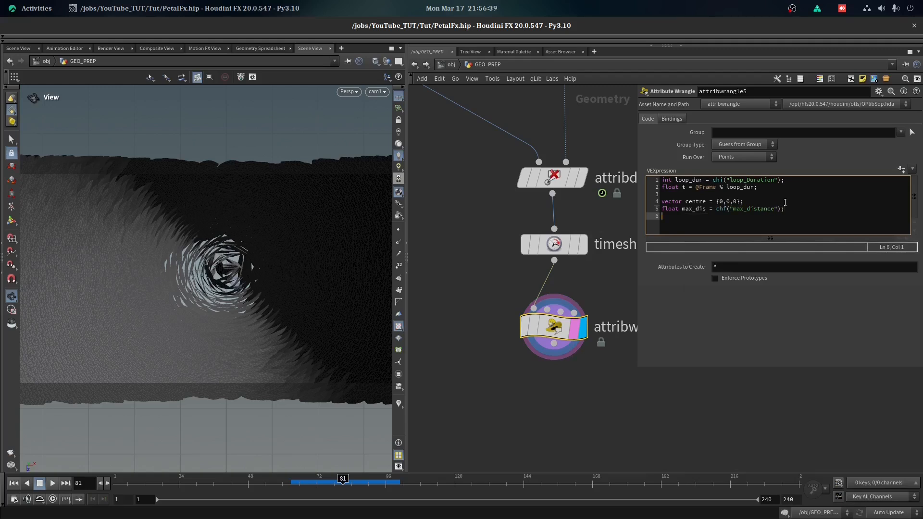
Add each point's distance from the centre to the wrangle code as float dist = length(@P -centre);
text(flat)
key(BackSpace)
key(BackSpace)
text(ot)
key(BackSpace)
key(BackSpace)
key(BackSpace)
text(oat =)
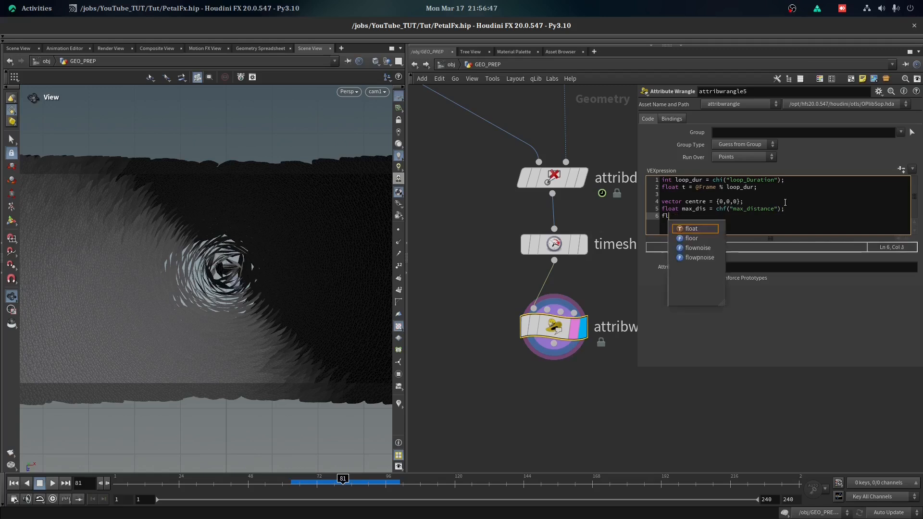
key(BackSpace)
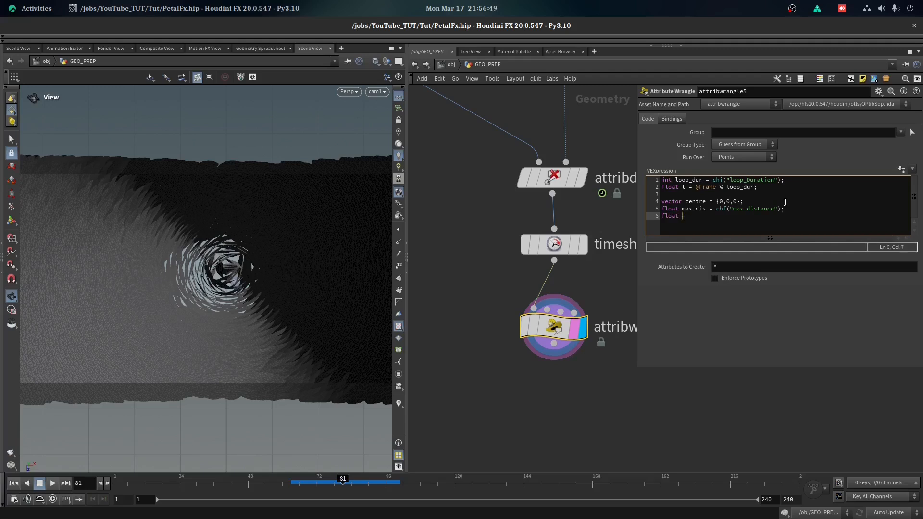
text(dist = length()
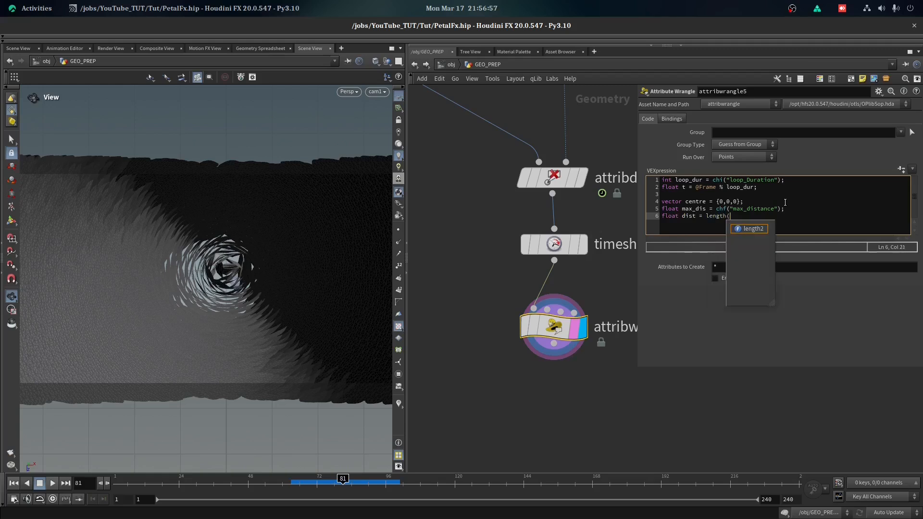
text(@P)
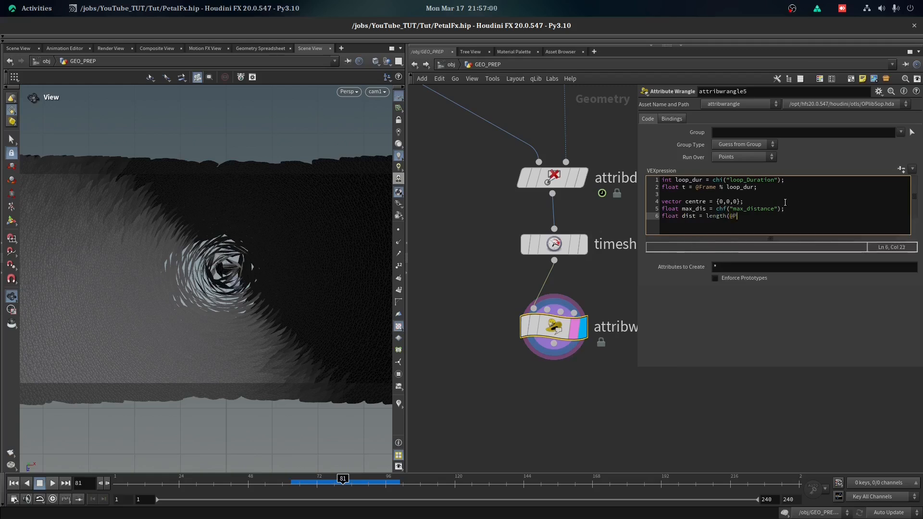
text( =-centre)
text(_)
text(;)
key(Return)
key(Return)
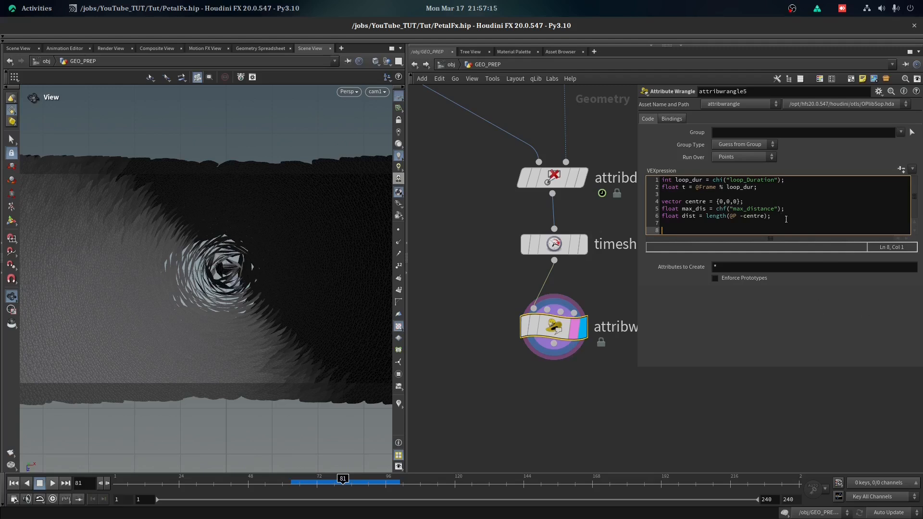
Add the normalized distance to the wrangle code as float t_normalize = fit(dist,0,max_dis,0,1);
text(float t_normalize =)
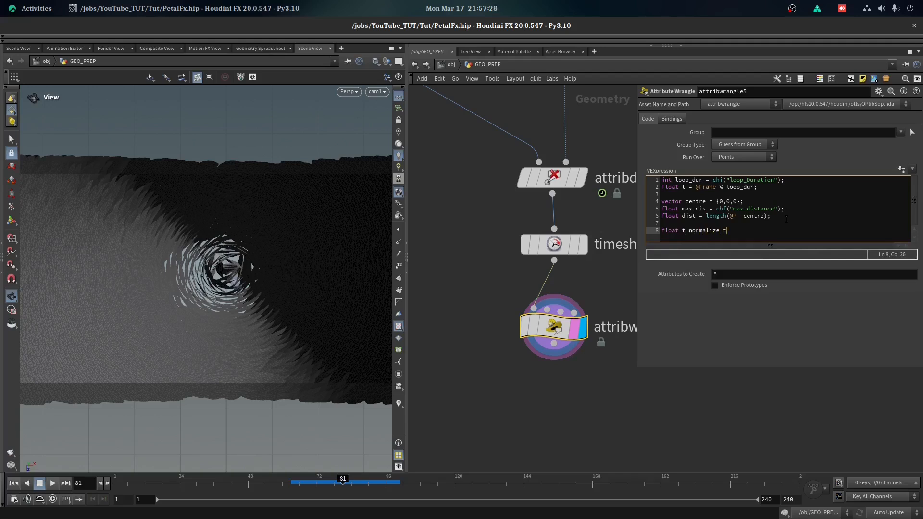
text(fit(dist,0,max)
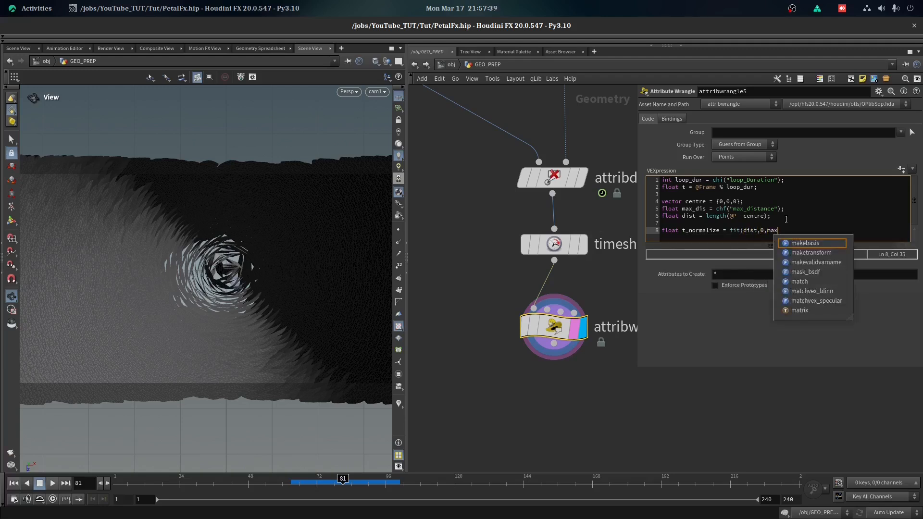
text(_dist)
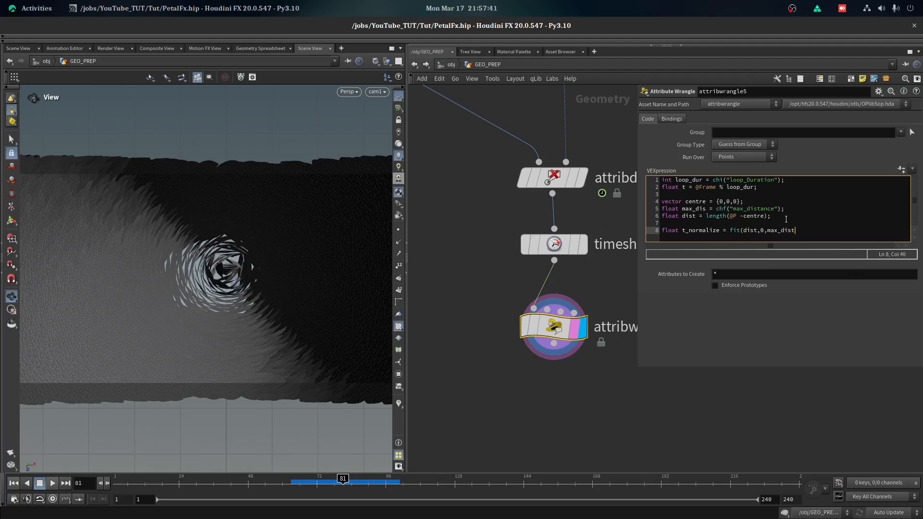
key(BackSpace)
text(,)
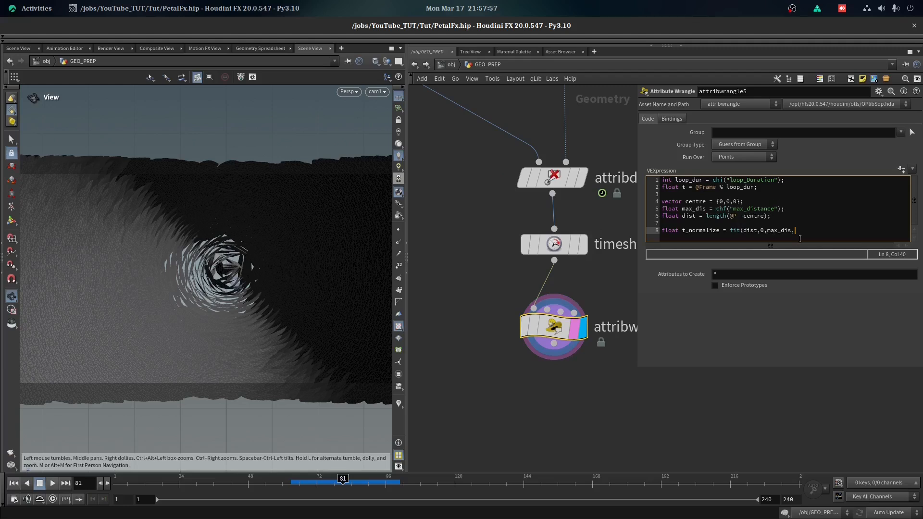
text(0,1);;)
key(Return)
key(Return)
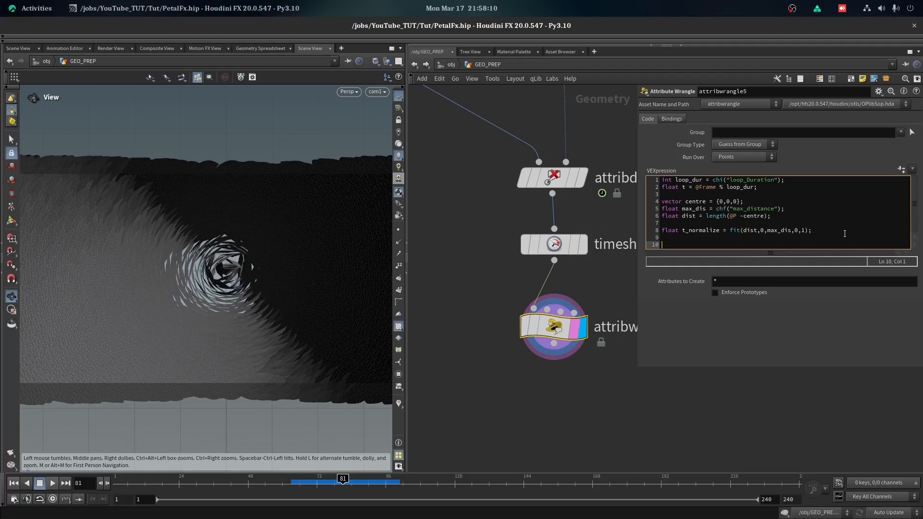
text(float)
text( loop)
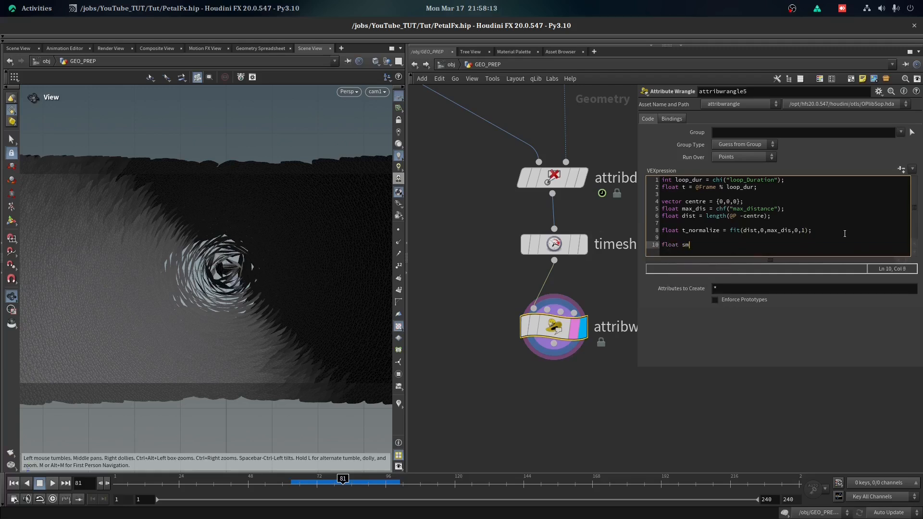
text( = c)
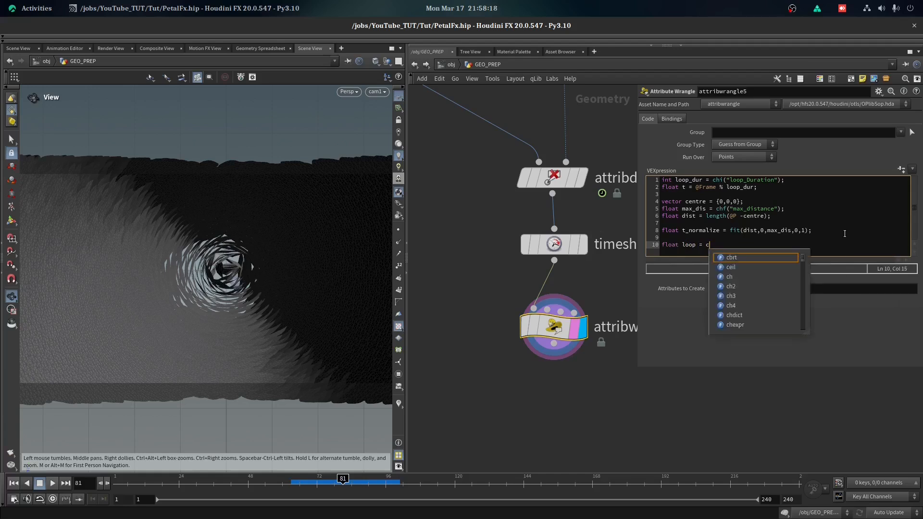
text(lamp(t)
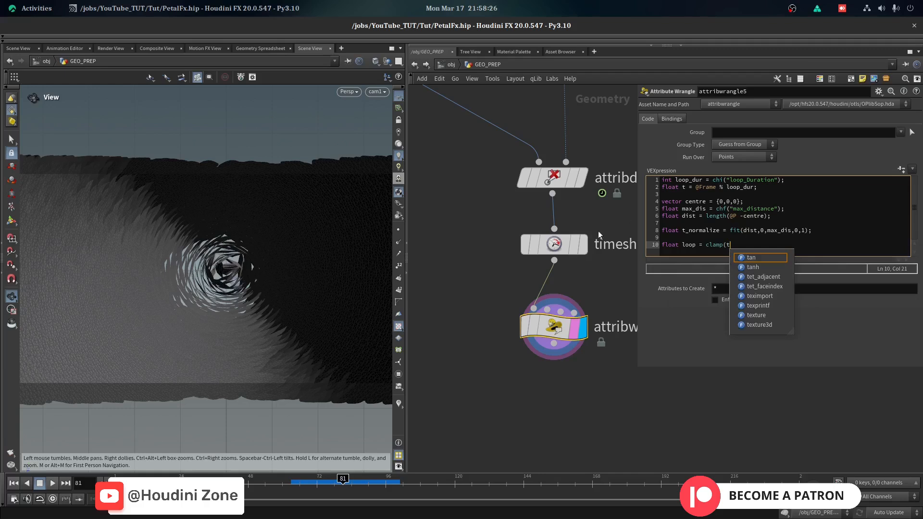
double_click(683, 187)
click(741, 245)
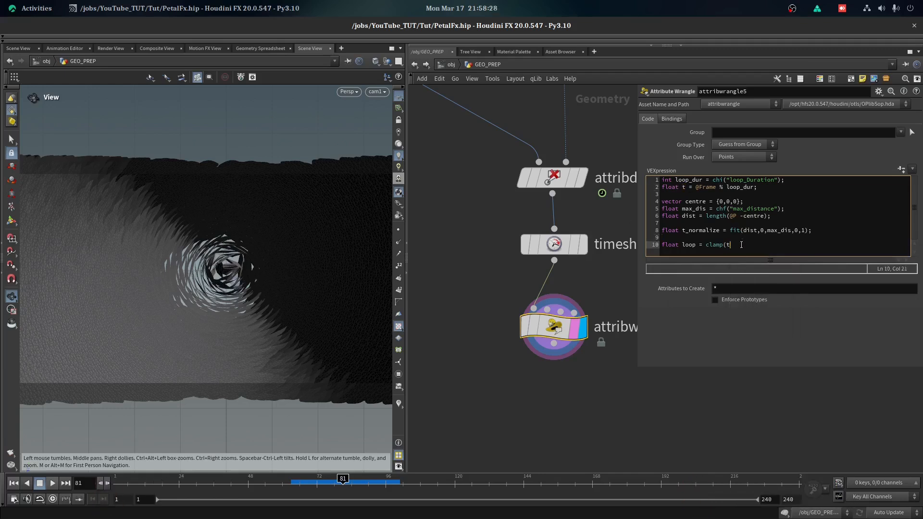
key(Left)
text(float(loop_)
text(nor)
key(Return)
key(Return)
text(@mask = loop;)
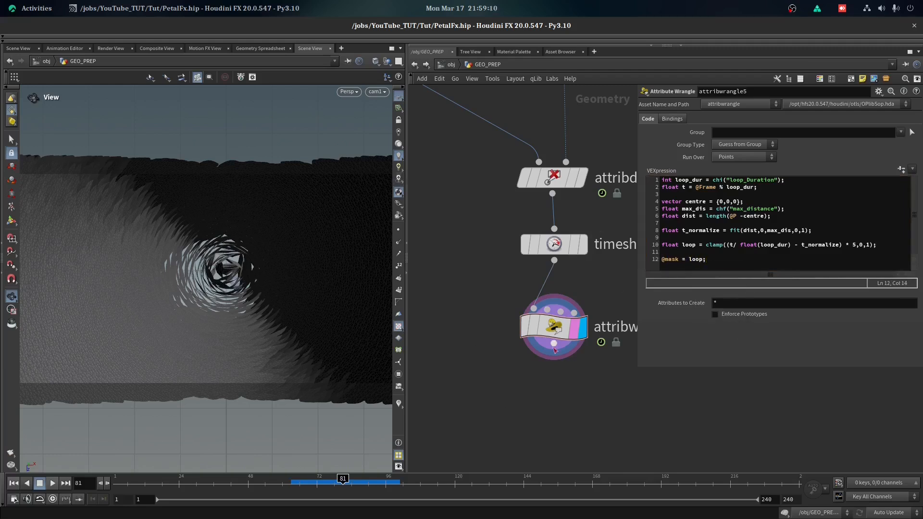
Create the wrangle's parameters from its code, then set Loop Duration to 40 and Max Distance to 1.5
click(901, 169)
click(714, 169)
click(715, 181)
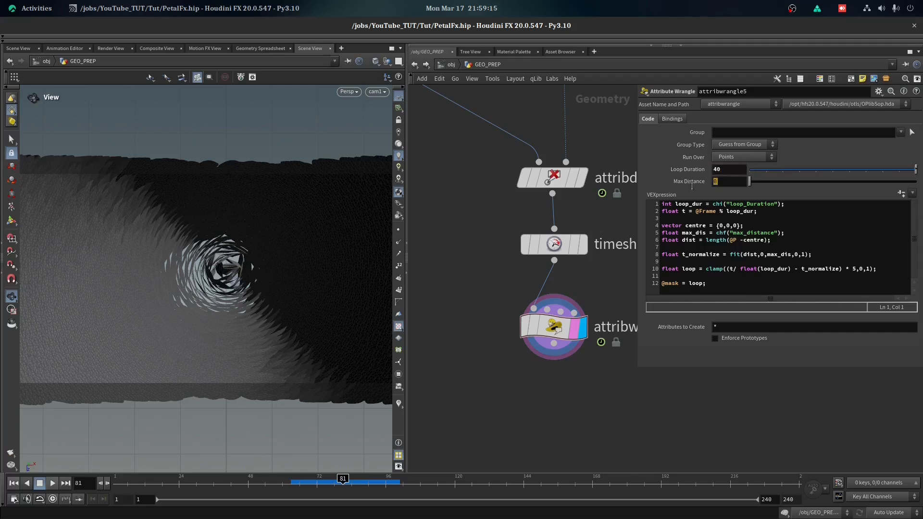
text(1.5)
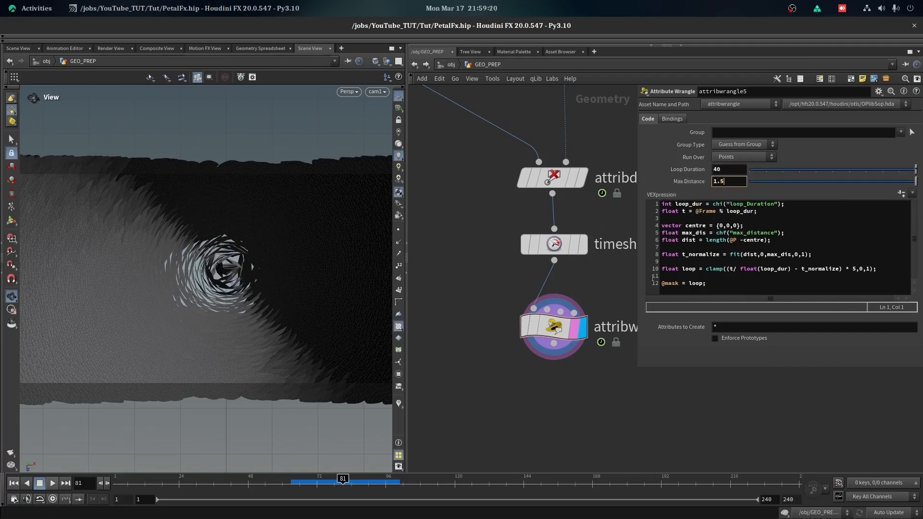
Turn on the viewport visualization of the mask attribute from the wrangle's node information and scrub the animation to frame 215
click(512, 328)
click(644, 244)
click(308, 479)
drag(308, 479, 280, 479)
drag(214, 361, 235, 283)
drag(274, 479, 732, 476)
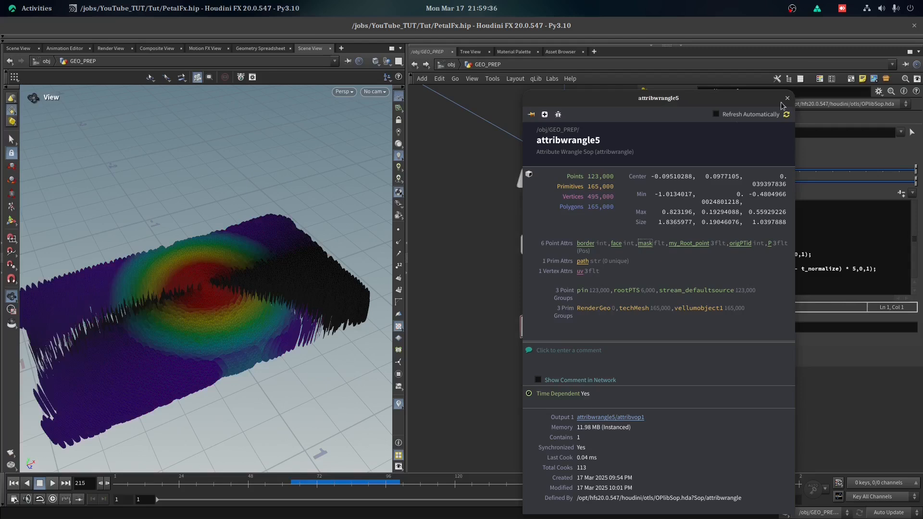
click(787, 98)
Examine the looping mask's spread over the petals from several views and at different frames, up to frame 98
scroll(172, 278, up, 5)
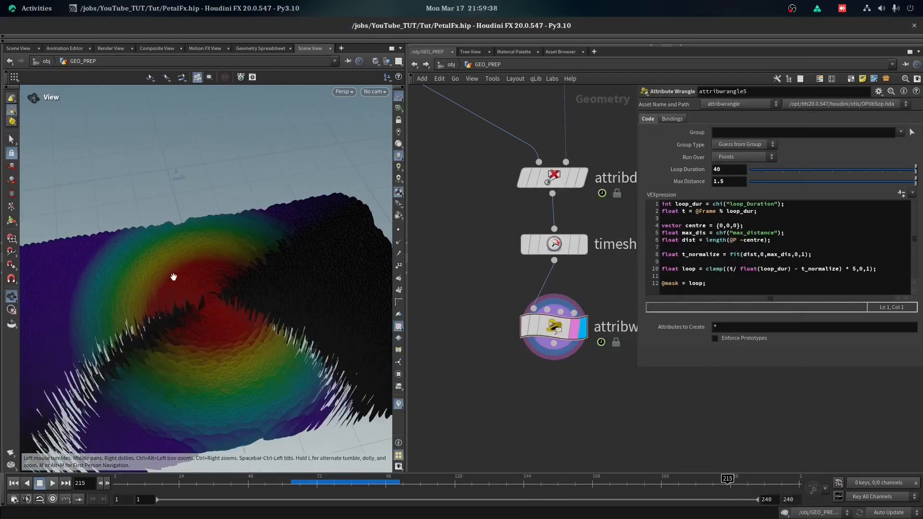
scroll(173, 278, up, 3)
middle_drag(456, 367, 471, 273)
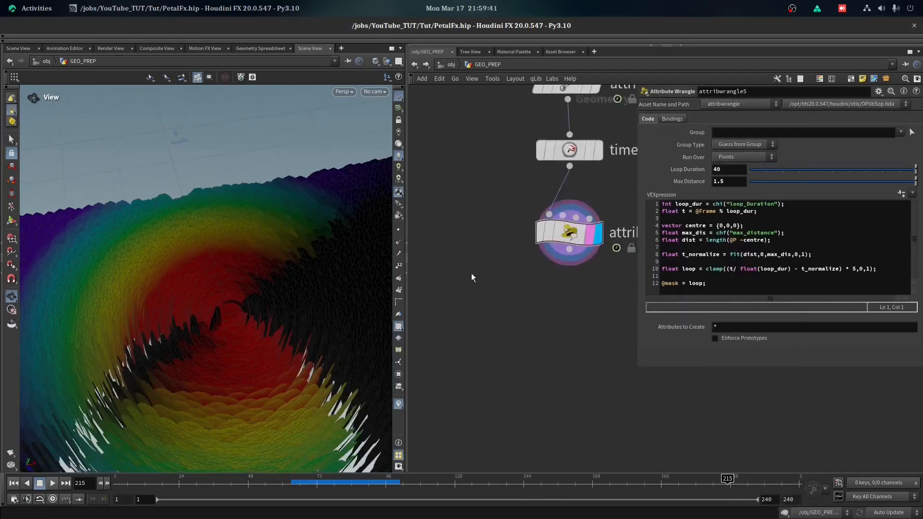
scroll(211, 467, down, 8)
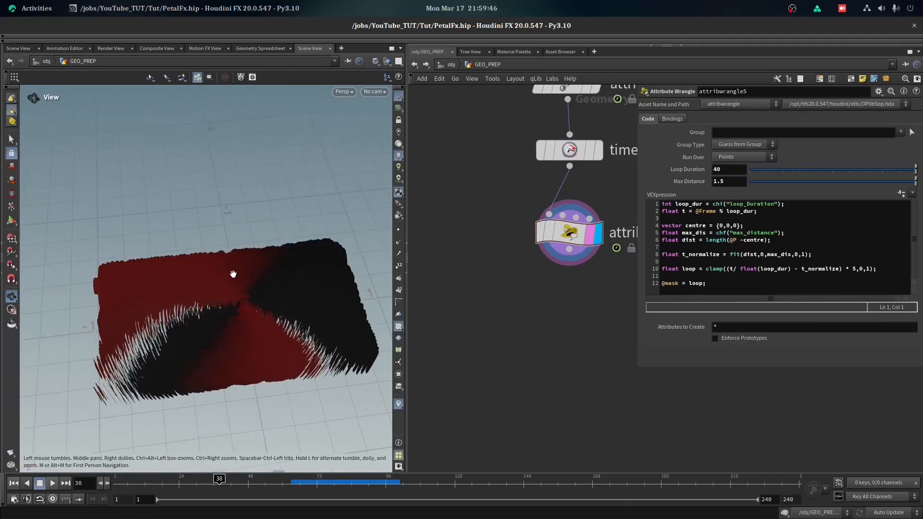
scroll(259, 272, up, 4)
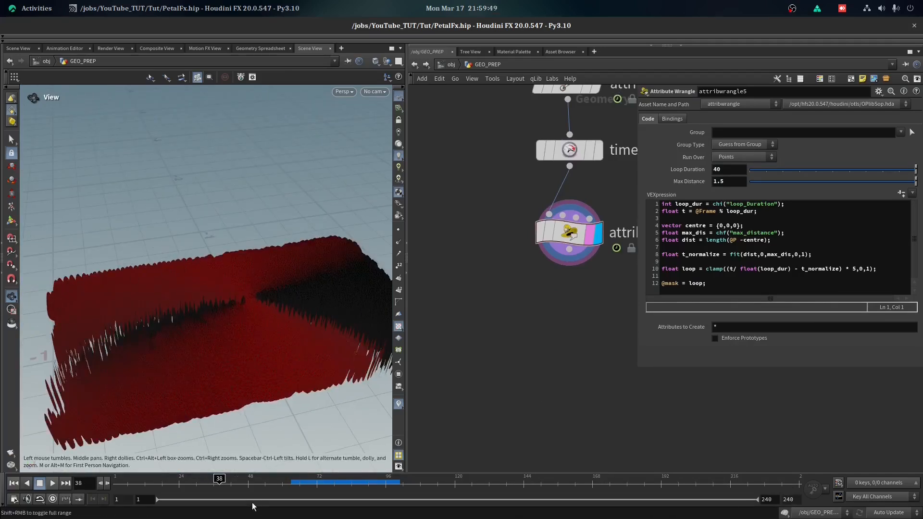
drag(232, 483, 292, 482)
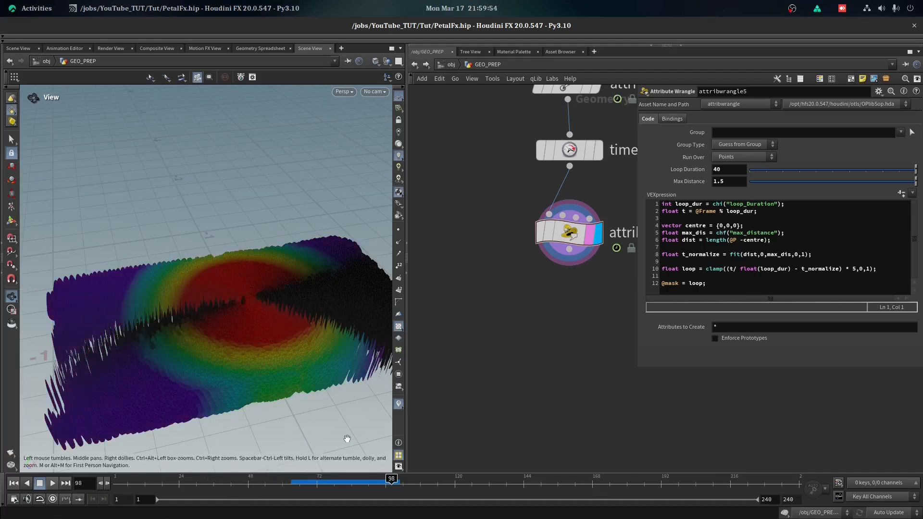
Add an Attribute Remap node after the mask wrangle and set its original attribute name to mask
click(569, 290)
key(Tab)
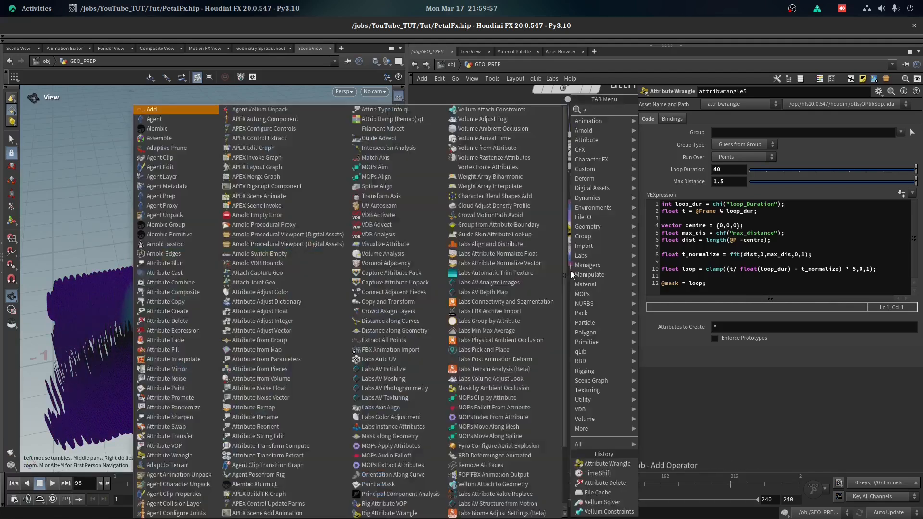
text(at re)
key(Return)
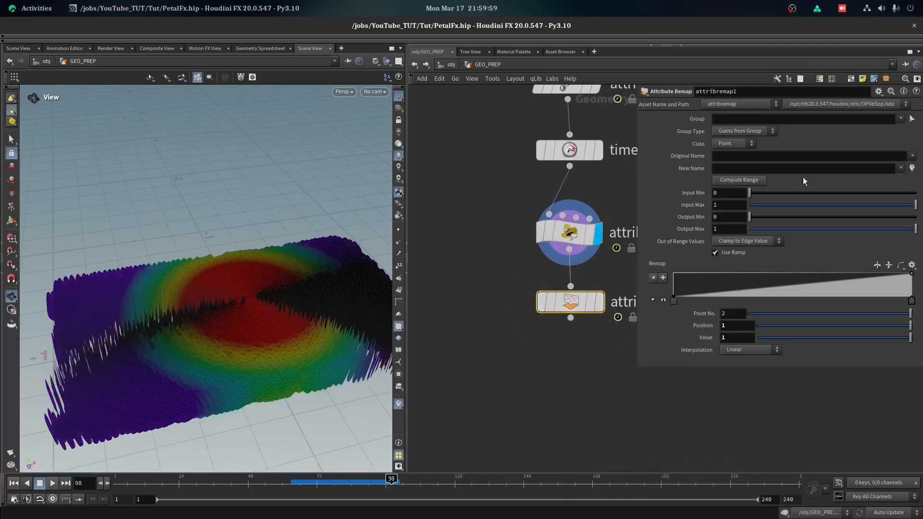
click(911, 155)
click(884, 181)
Shape the remap ramp into a central peak with a middle point at value 1, the end point at 0 and Monotone Cubic interpolation
click(788, 286)
drag(789, 286, 792, 273)
drag(910, 274, 910, 298)
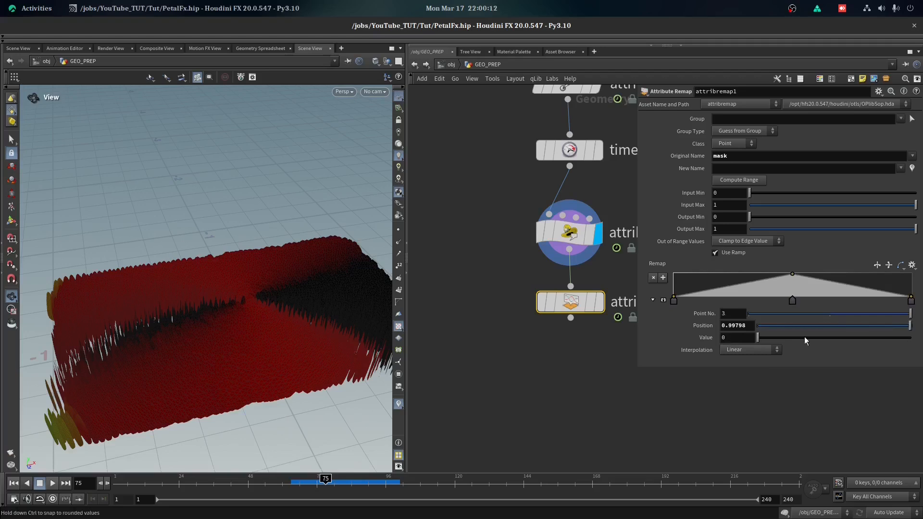
click(760, 349)
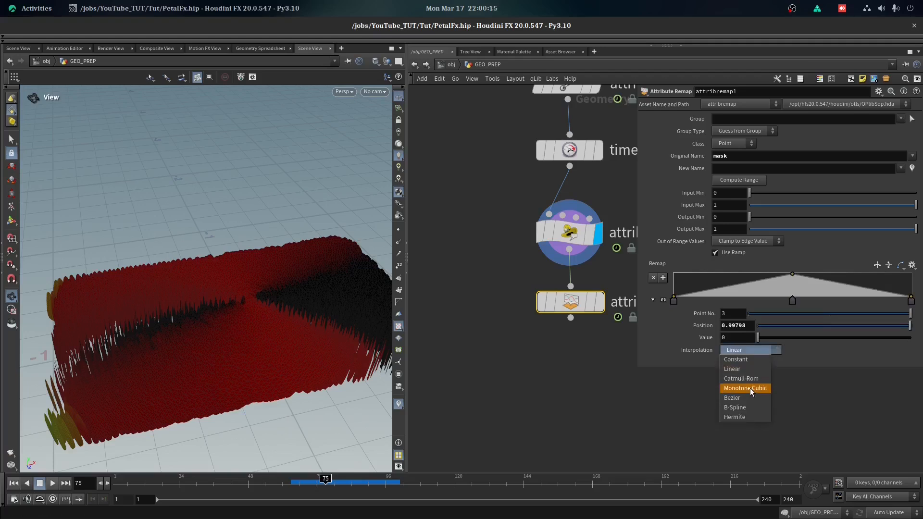
click(750, 388)
Go to frame 98 and display the Attribute Remap node's result in the viewport
click(383, 479)
drag(384, 476, 391, 478)
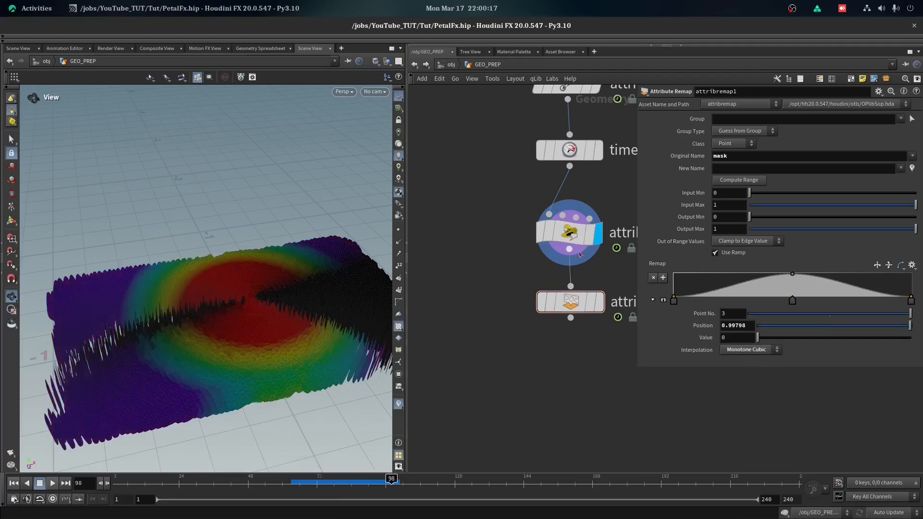
click(591, 302)
click(599, 302)
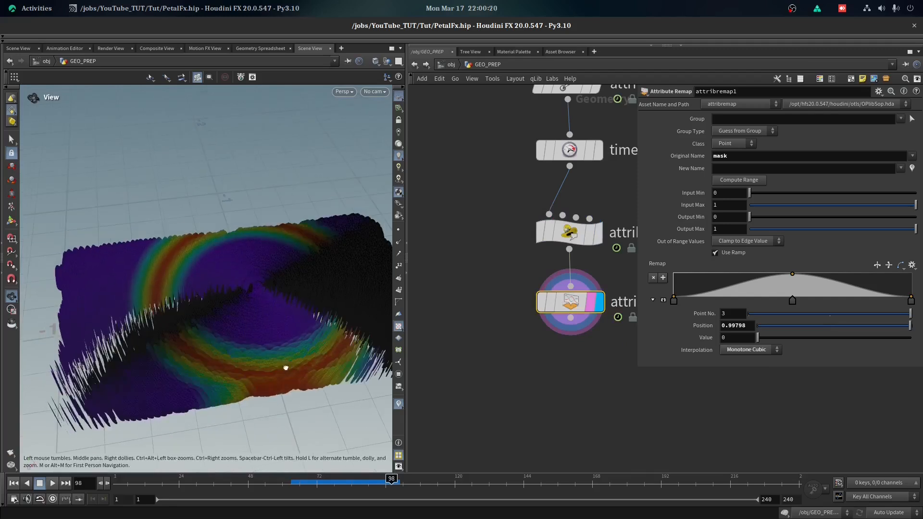
At frame 58, add a value-1 ramp point on each side of the peak to form a plateau, starting at about 0.17
drag(318, 484, 277, 489)
drag(714, 292, 707, 273)
drag(880, 294, 888, 273)
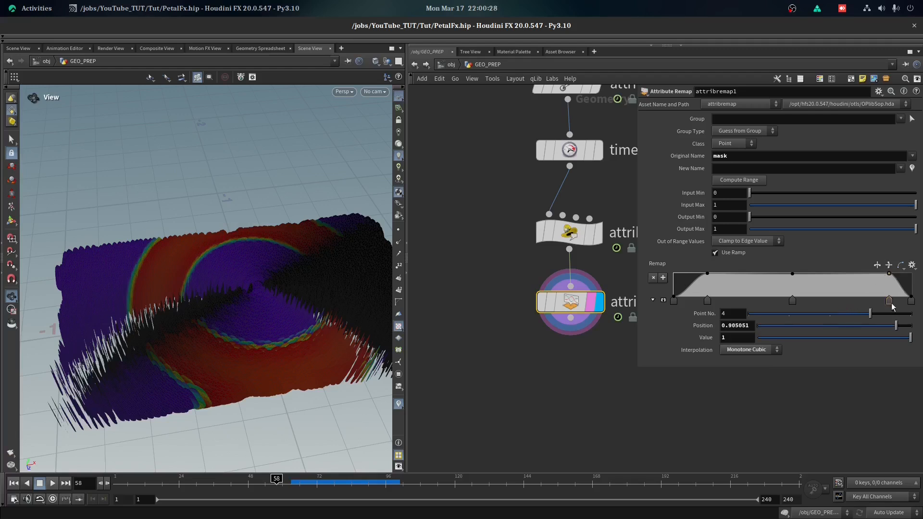
drag(884, 299, 874, 300)
drag(706, 299, 714, 300)
drag(313, 347, 315, 366)
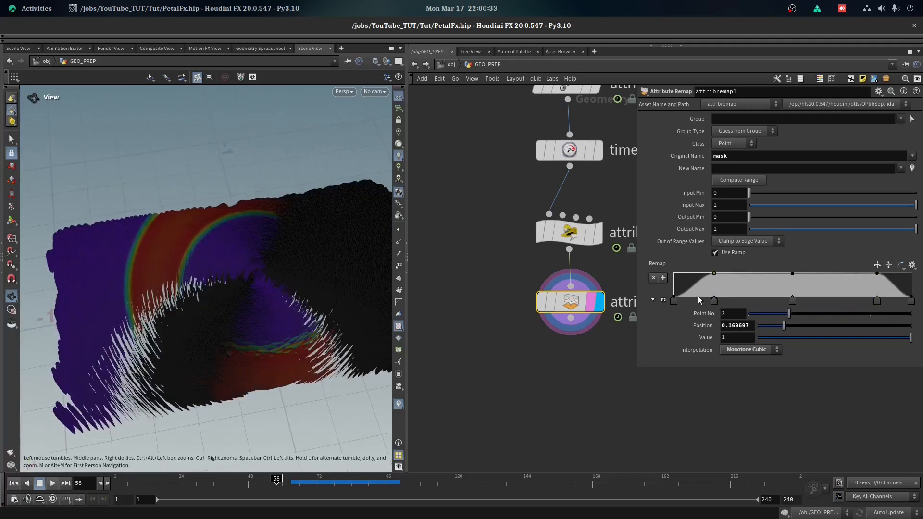
Narrow the ramp's plateau by moving its outer points to about 0.30 and 0.72, comparing the mask at frames 103 and 57
drag(276, 481, 406, 461)
drag(713, 299, 744, 299)
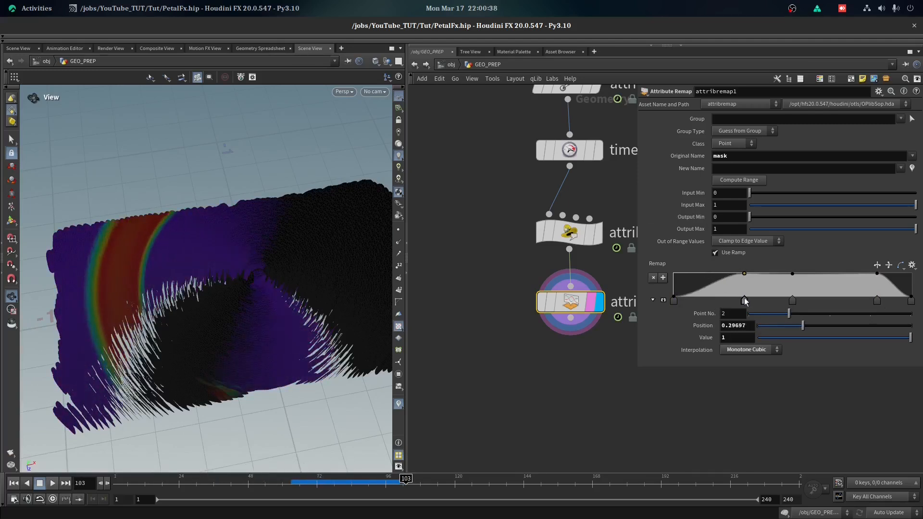
drag(877, 300, 845, 300)
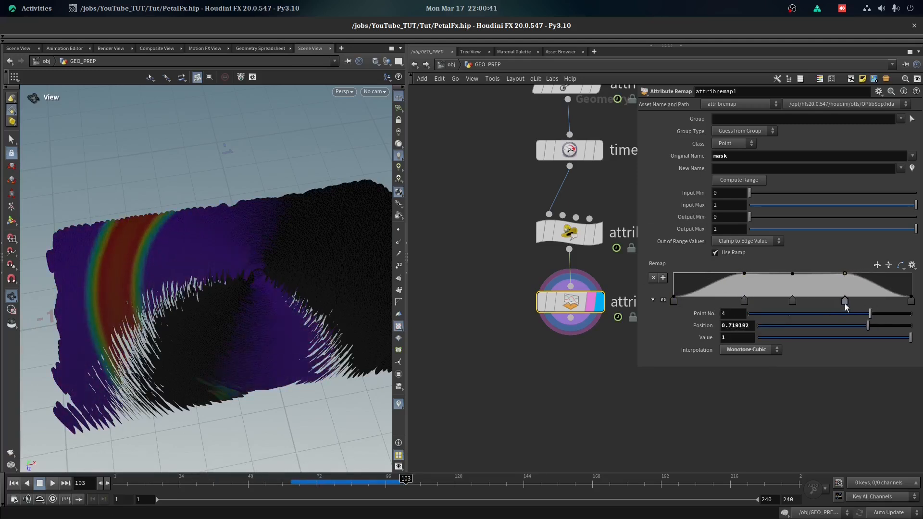
drag(406, 481, 273, 480)
Add a Vellum Configure Cloth node and connect it after the Attribute Remap node
scroll(529, 360, down, 1)
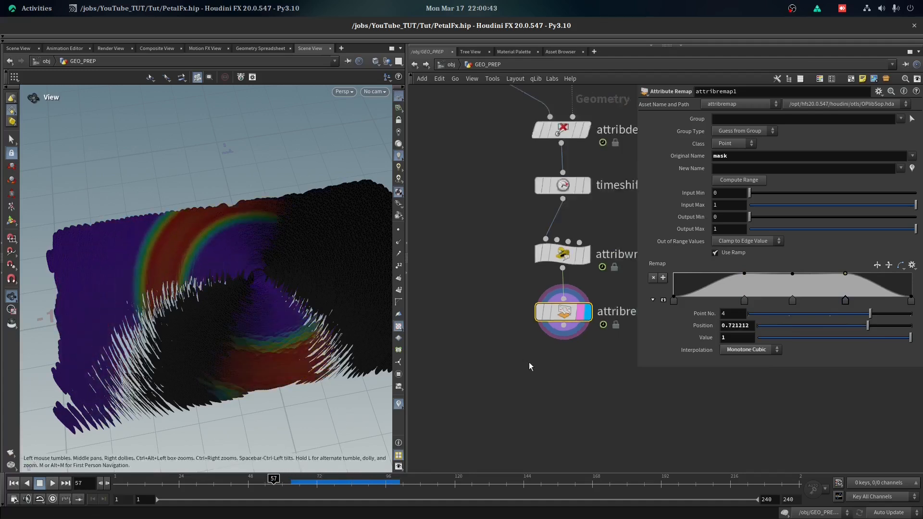
middle_drag(529, 366, 529, 328)
scroll(505, 404, down, 3)
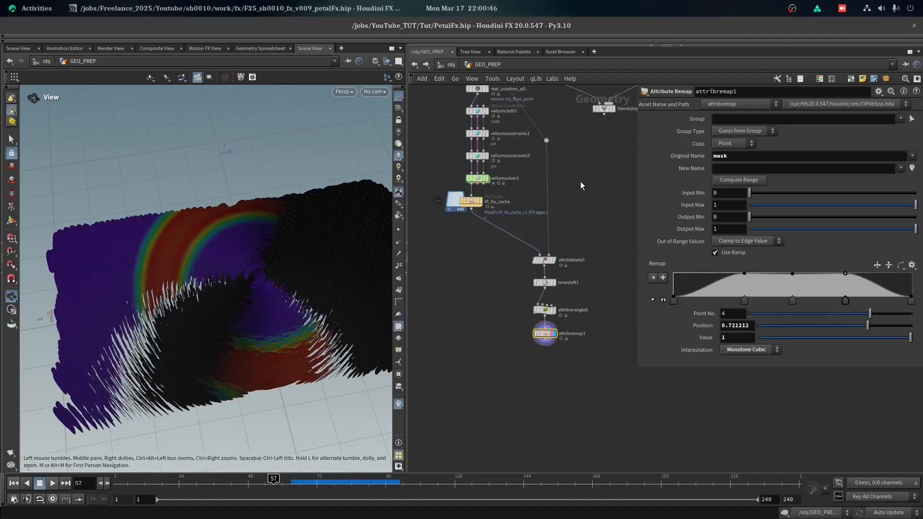
scroll(561, 204, up, 4)
key(Tab)
text(ve c)
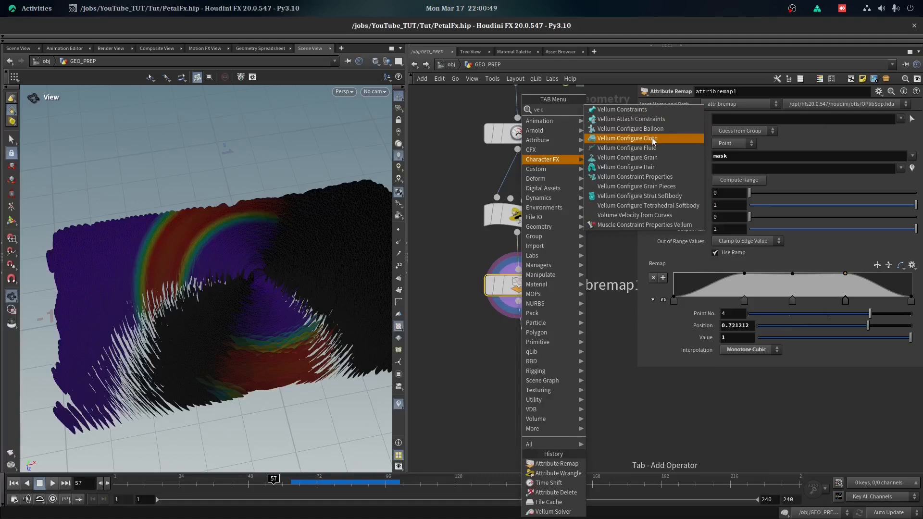
click(627, 139)
scroll(514, 365, up, 1)
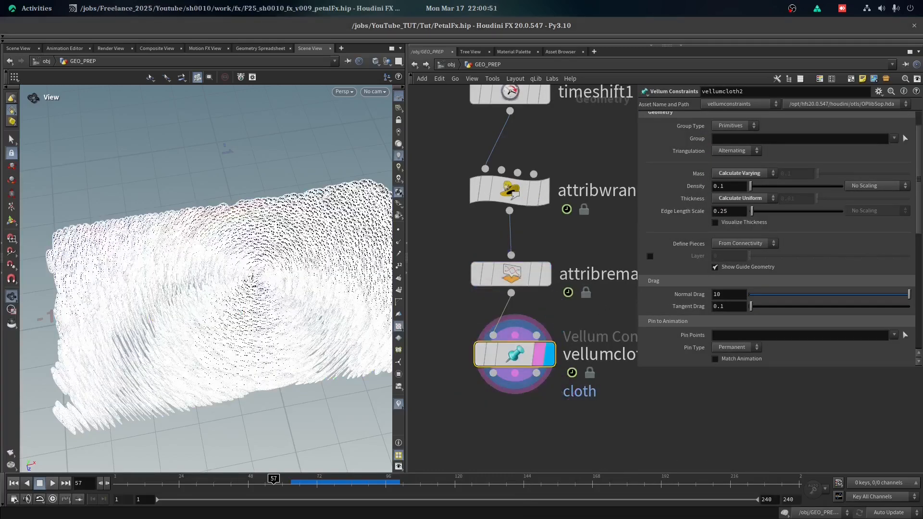
Set the new cloth constraint's mass to Set Uniform with a value of 0.0001
click(743, 173)
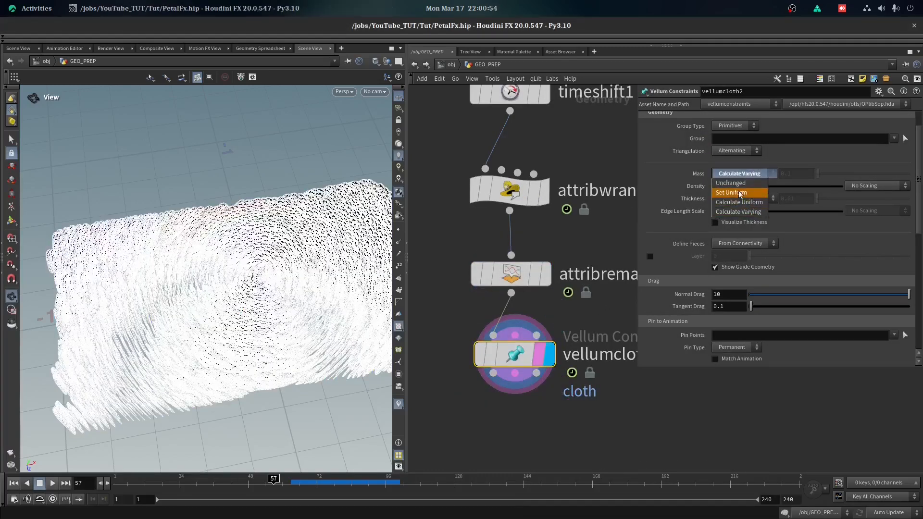
click(738, 190)
click(788, 176)
key(BackSpace)
text(000)
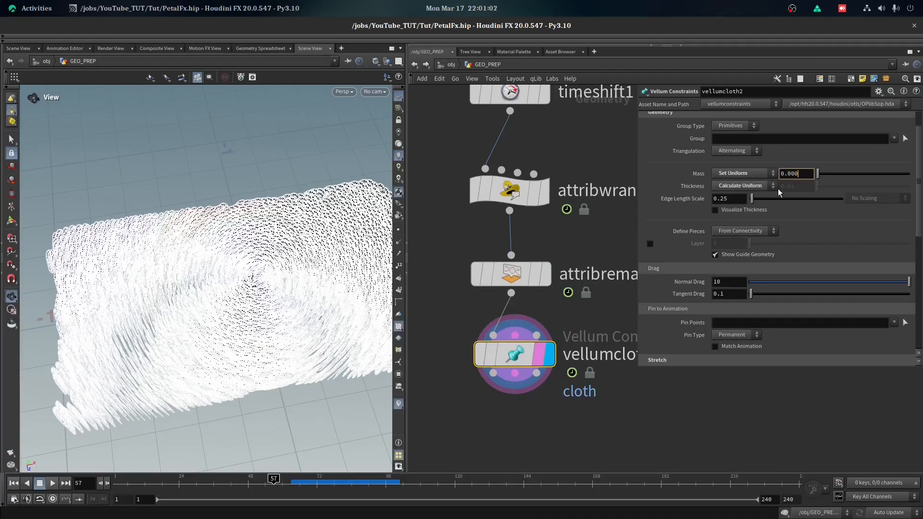
text(1)
With thickness on Calculate Uniform, set Edge Length Scale to 0.1 and visualize the thickness on the petals up close
click(757, 185)
click(743, 206)
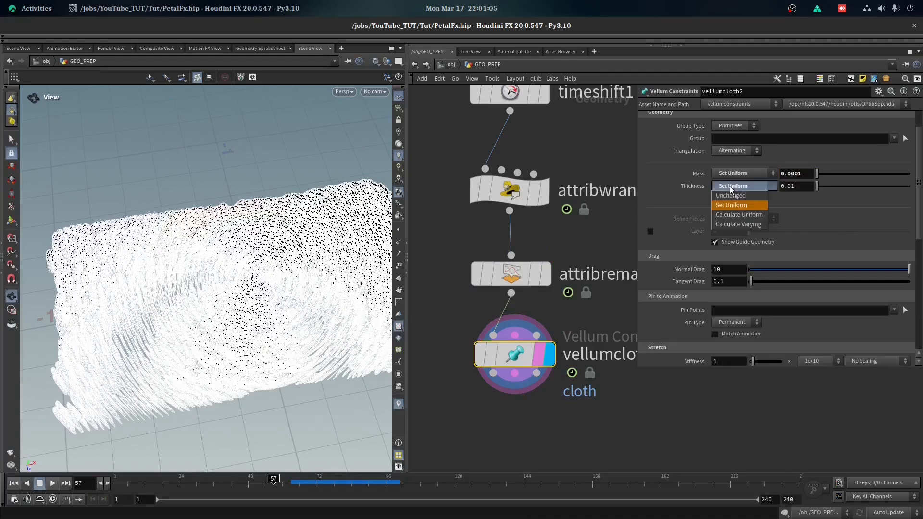
click(730, 186)
click(729, 196)
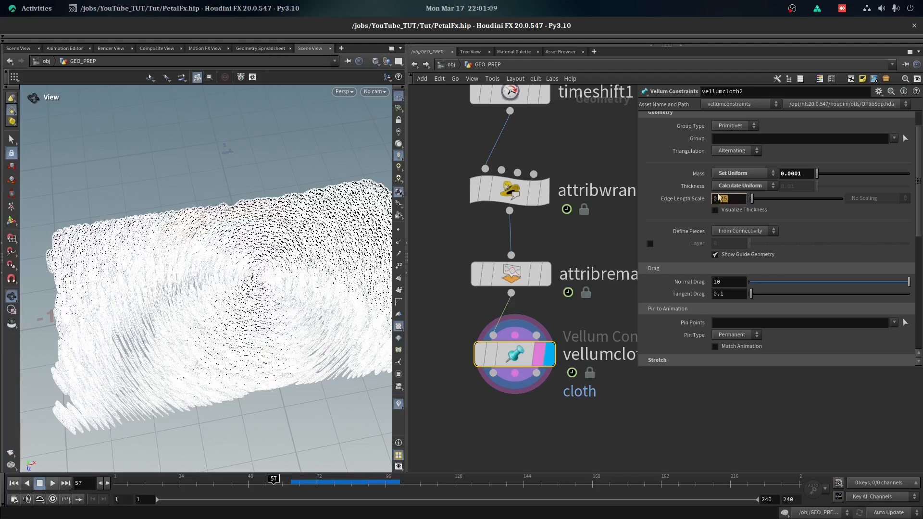
text(1)
key(Return)
click(714, 210)
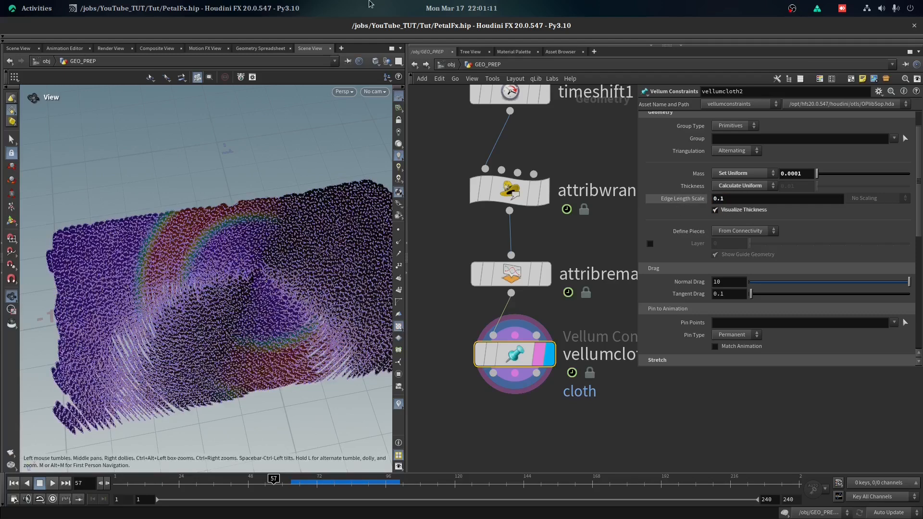
drag(257, 258, 241, 247)
key(g)
drag(280, 215, 345, 244)
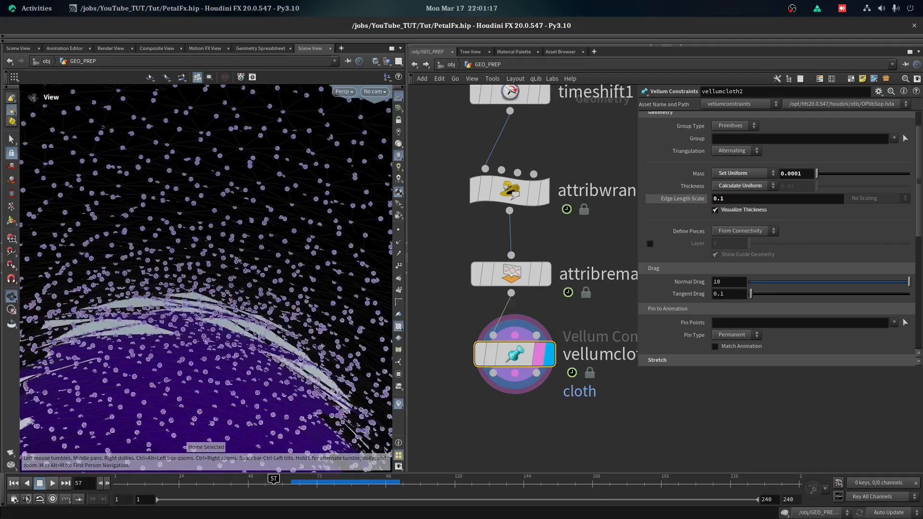
Pin the rootPTS points of the cloth with pin type Soft and Match Animation enabled
scroll(768, 300, down, 3)
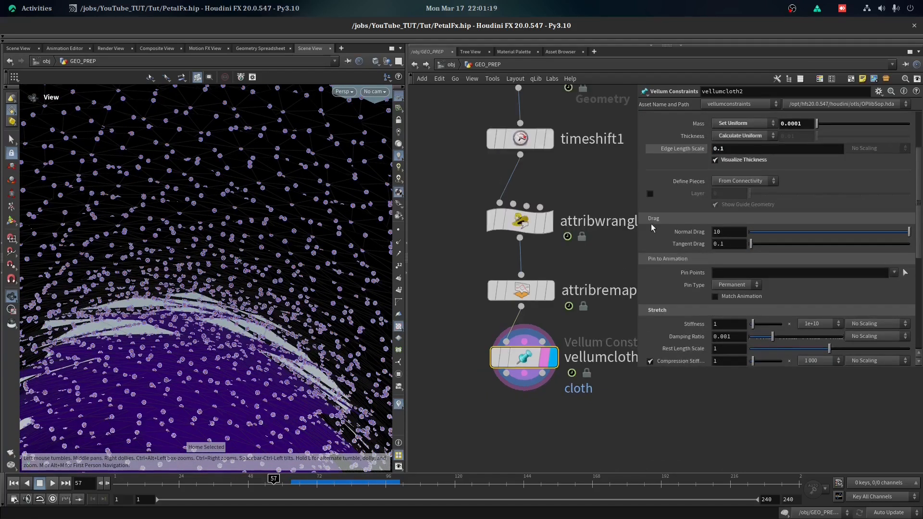
click(893, 260)
click(860, 267)
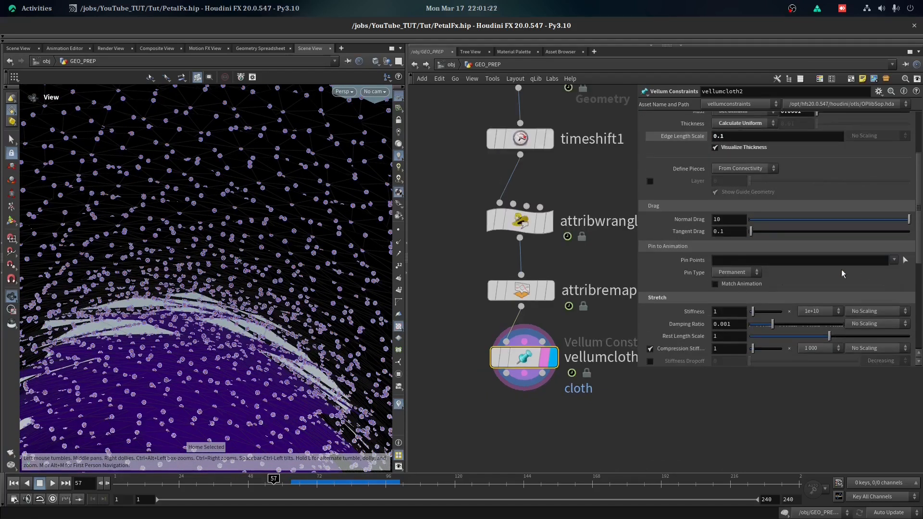
click(729, 272)
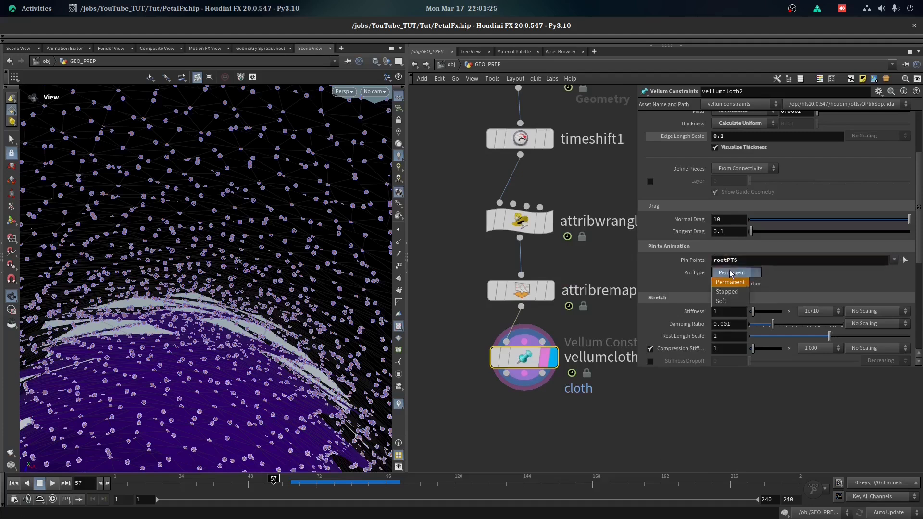
click(731, 290)
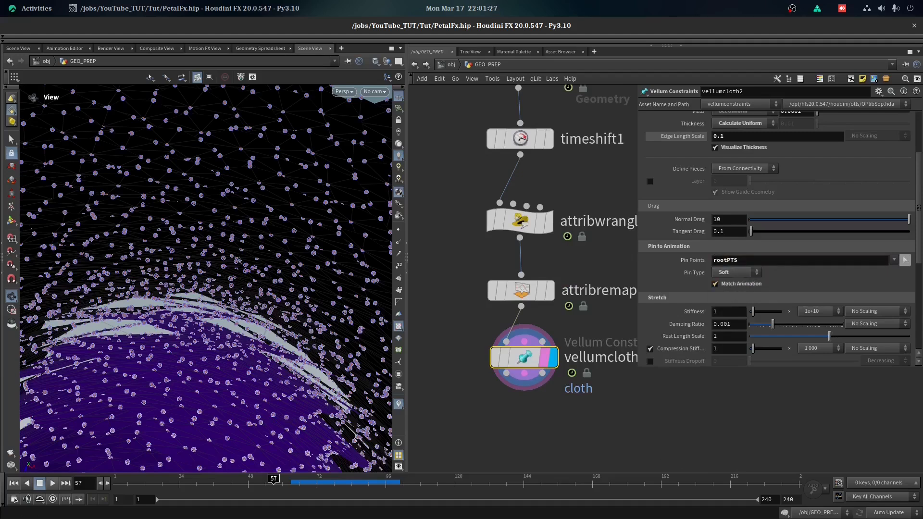
Set the cloth's bend stiffness multiplier to 0.00001
scroll(678, 272, down, 5)
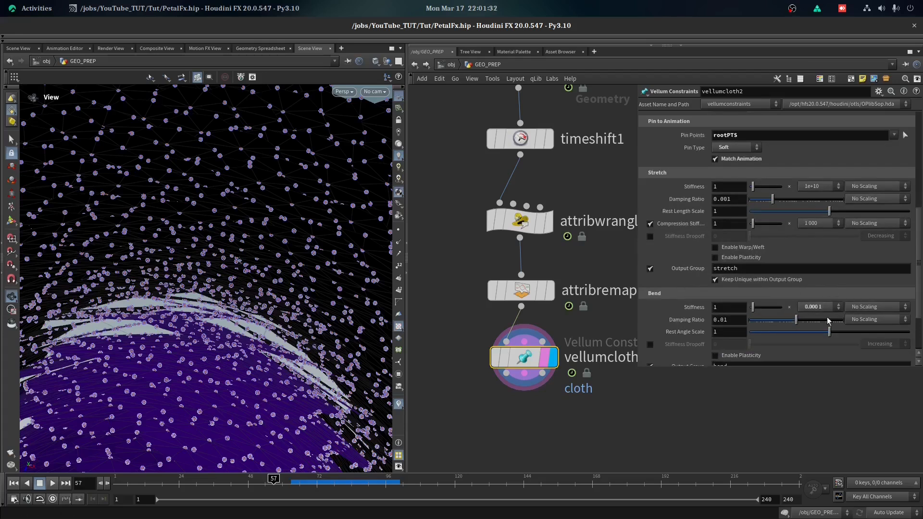
click(812, 312)
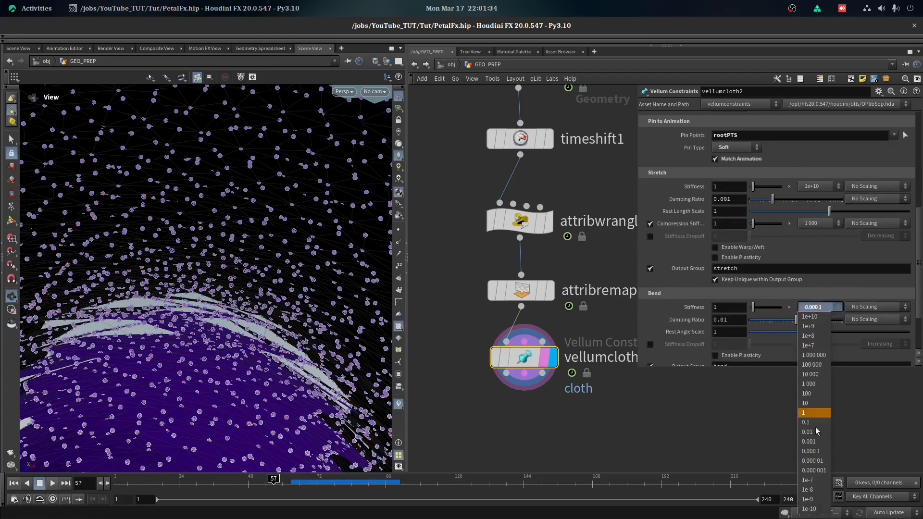
click(820, 464)
scroll(577, 277, down, 2)
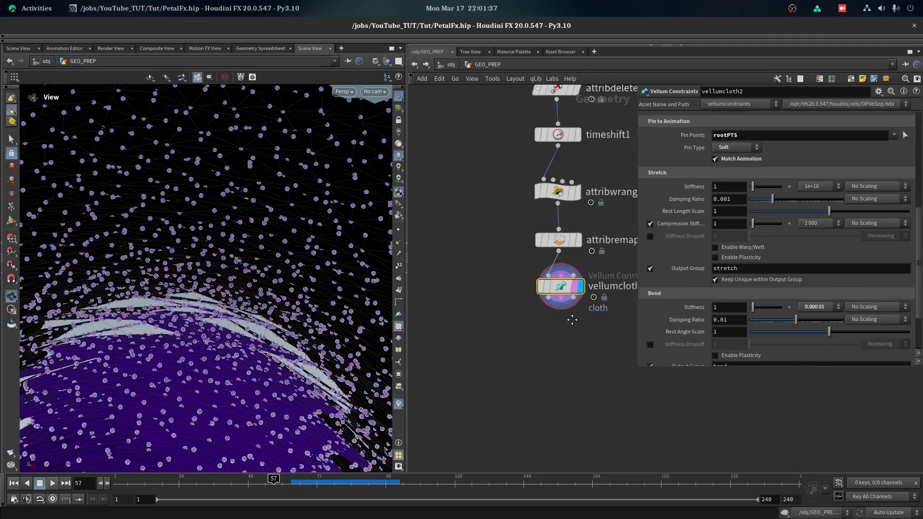
Add a Vellum Constraints node below the second cloth constraint and set its constraint type to Pin to Target
key(Tab)
key(Escape)
key(Tab)
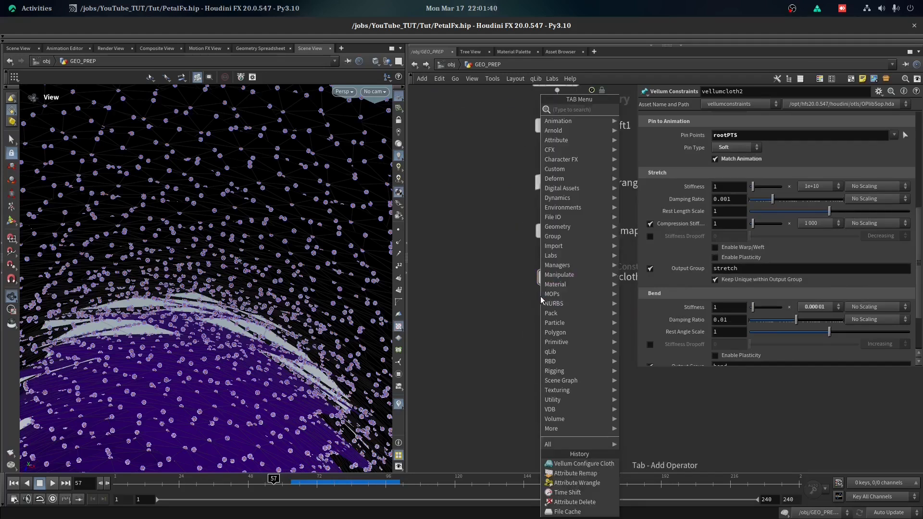
mouse_move(577, 197)
click(664, 115)
click(567, 322)
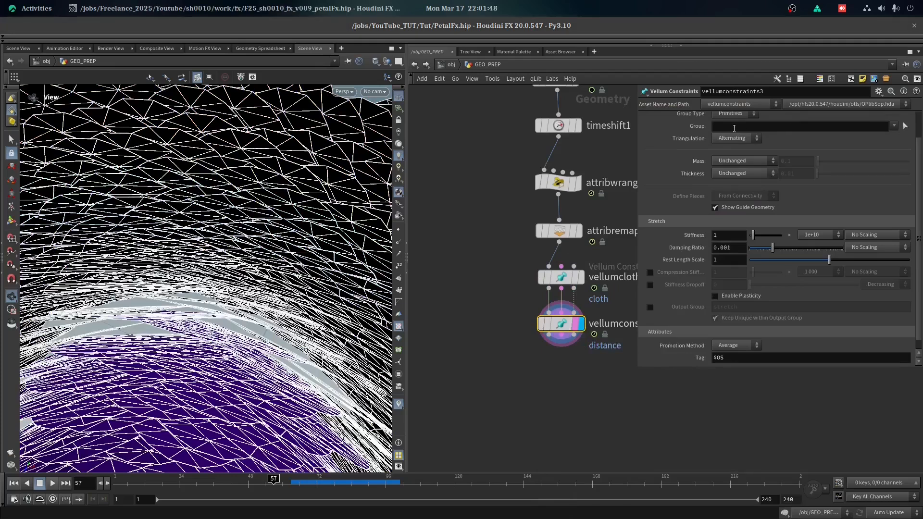
scroll(734, 127, up, 2)
click(749, 119)
click(740, 188)
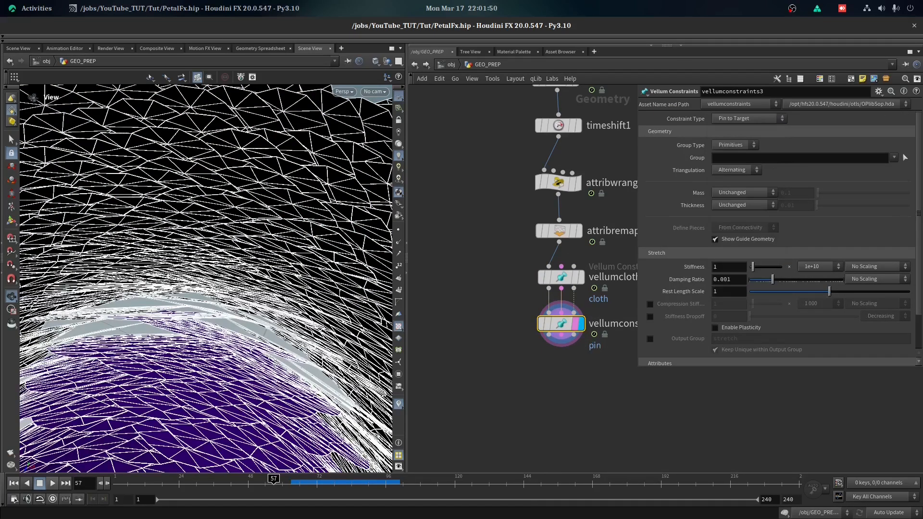
Restrict the pin constraint to the pin point group with group type Points, and hide its guide geometry
click(735, 144)
click(730, 155)
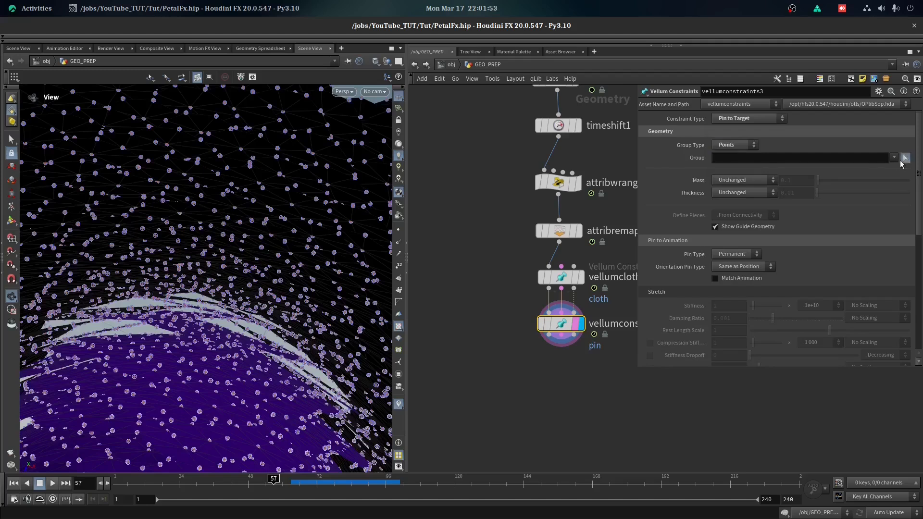
click(894, 158)
click(848, 169)
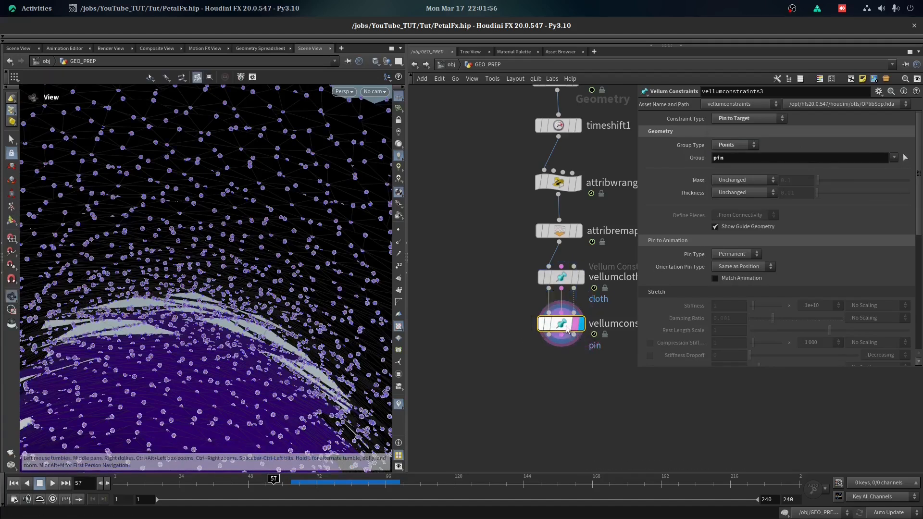
click(715, 227)
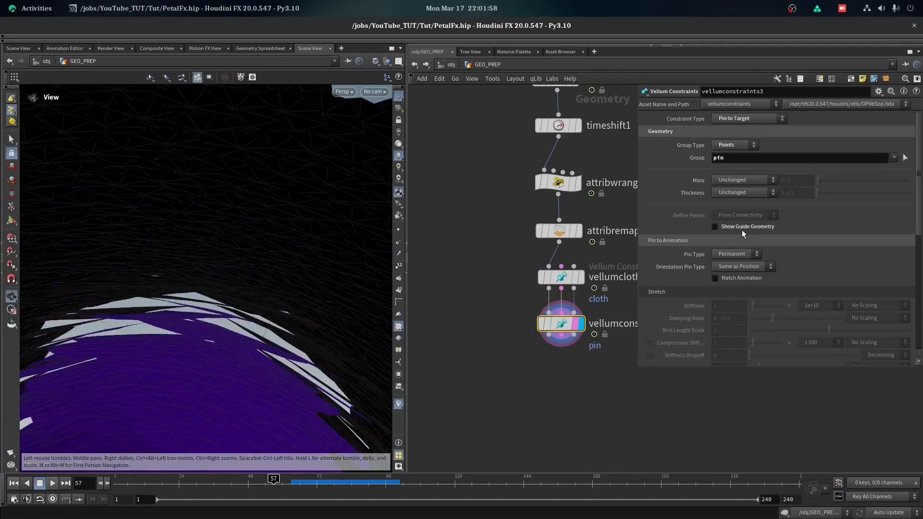
key(g)
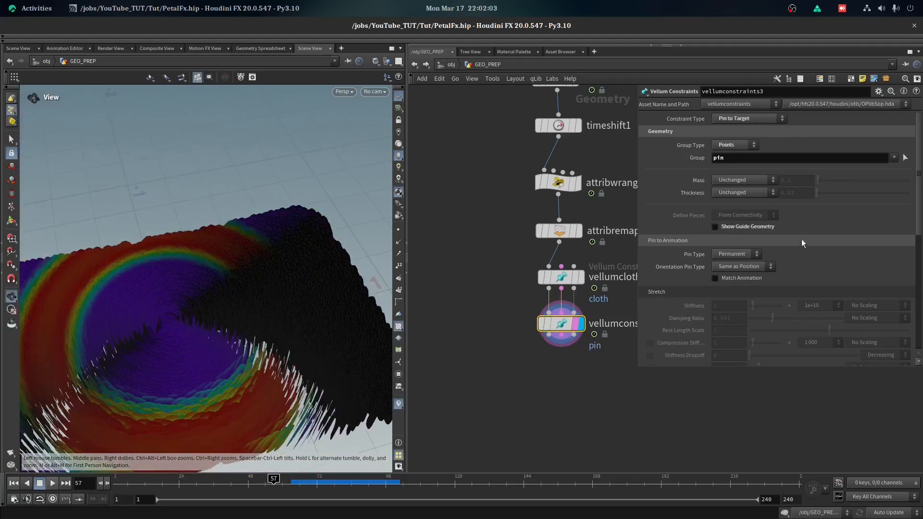
Set the constraint's pin type to Soft with orientation pin type None and enable Match Animation
scroll(731, 256, down, 1)
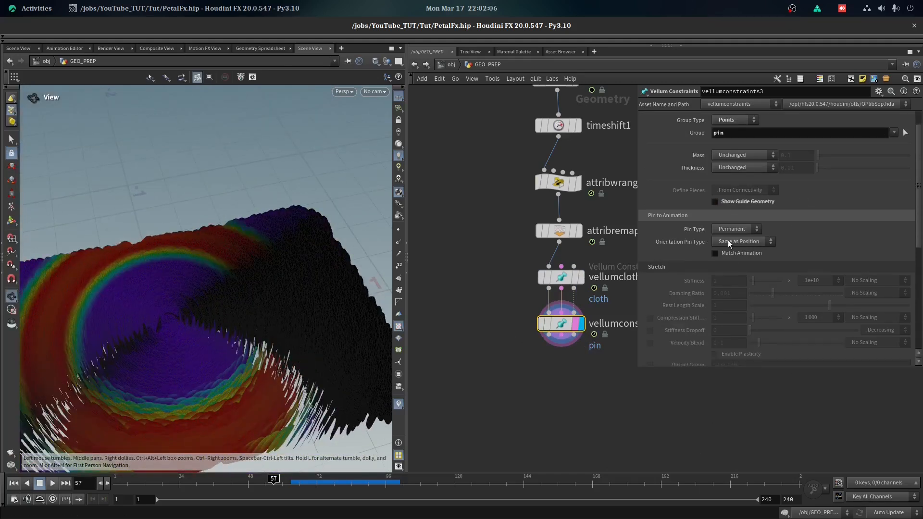
click(721, 229)
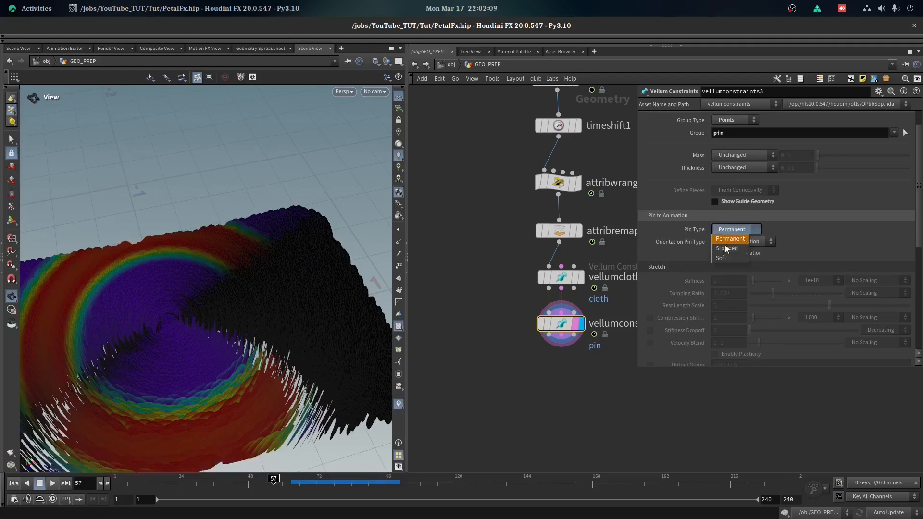
click(728, 250)
click(725, 244)
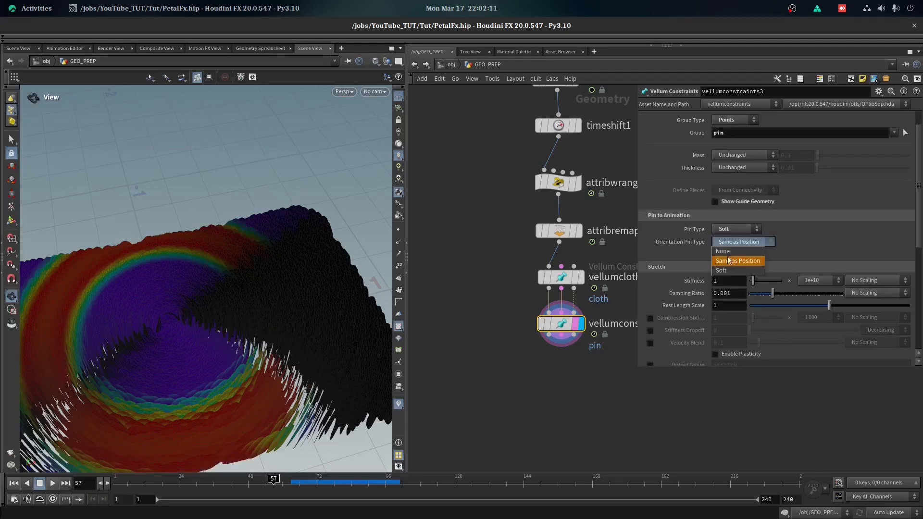
click(727, 251)
drag(247, 309, 258, 213)
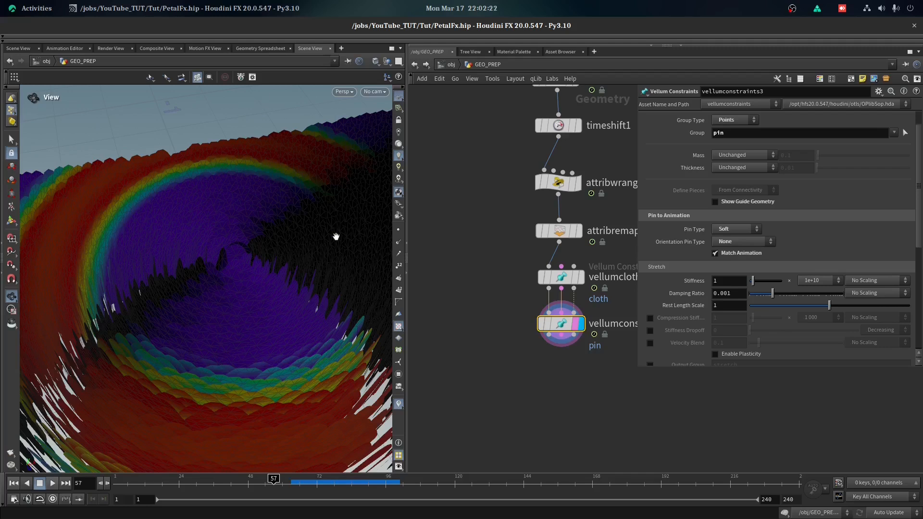
Set the pin constraint's stretch stiffness multiplier to 0.001 and its damping ratio to 0.02
scroll(732, 243, down, 2)
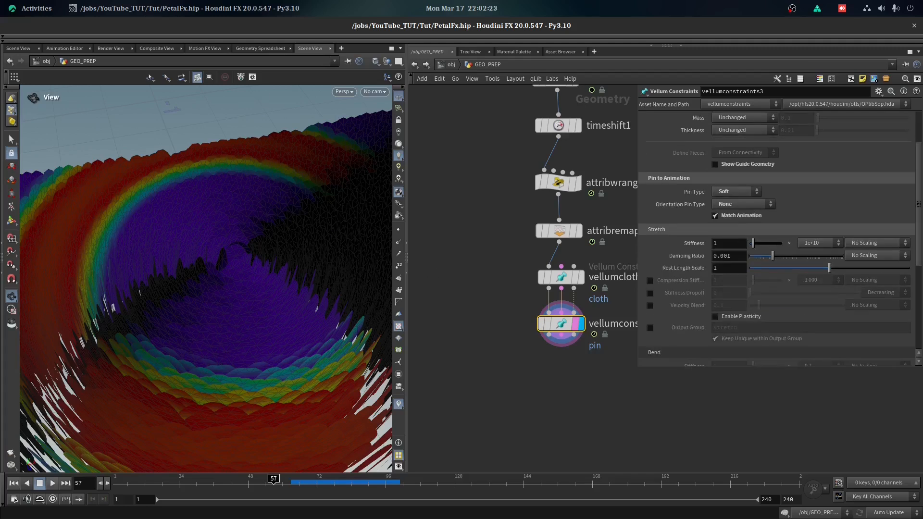
click(837, 244)
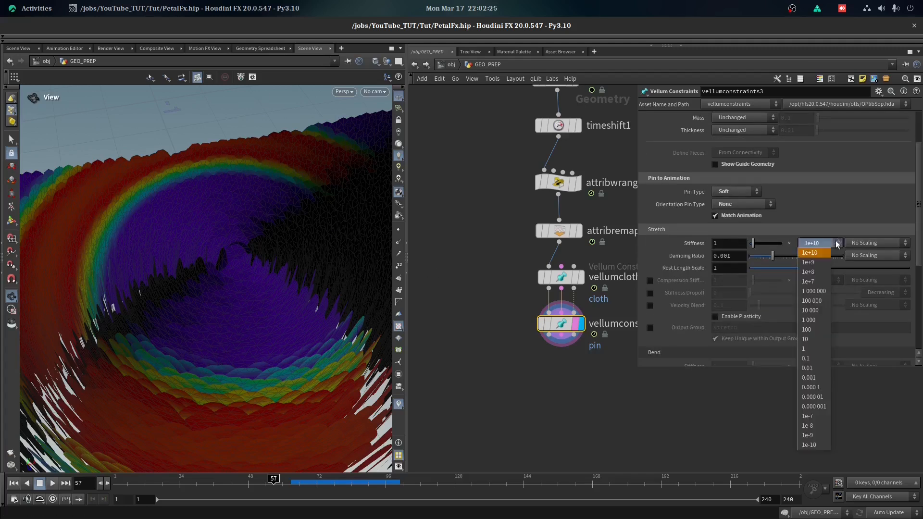
click(810, 378)
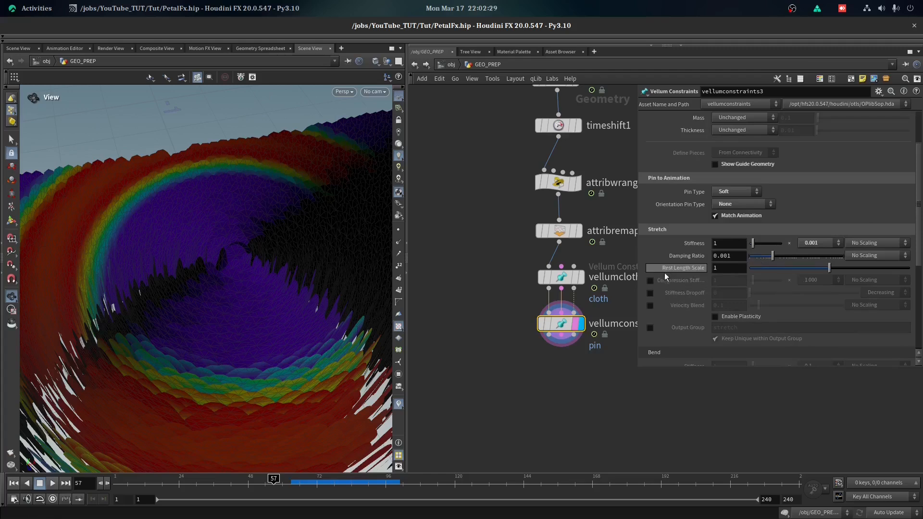
click(720, 259)
text(0.02)
key(Return)
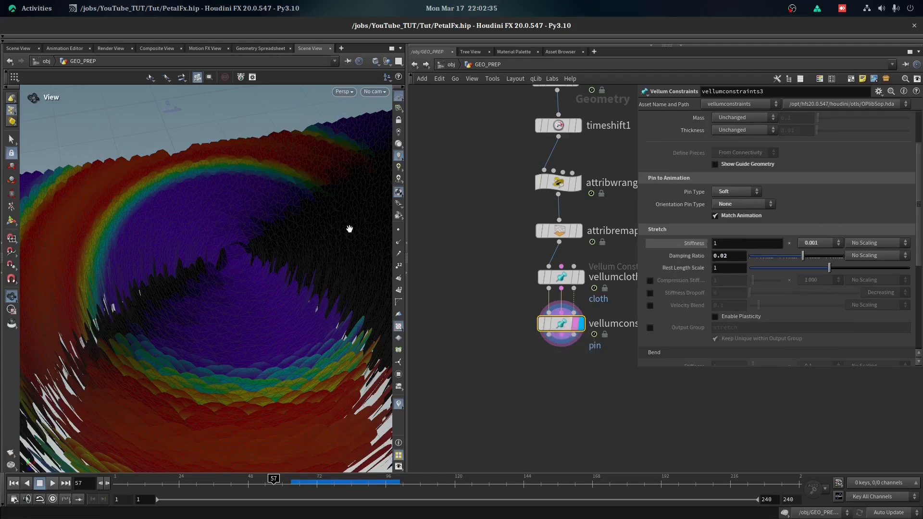
Add a Vellum Solver, wire the pin constraint's outputs into it, and display the solver's result
key(Tab)
text(v)
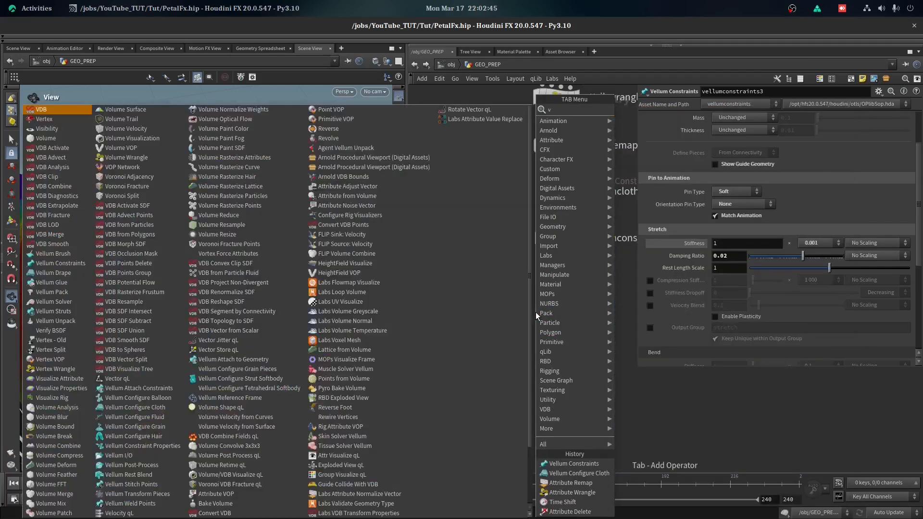
text(eelso)
key(Return)
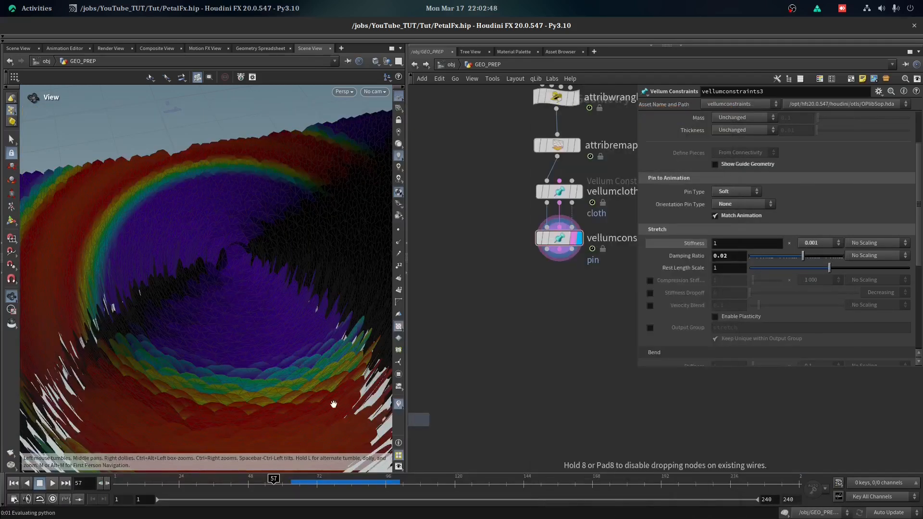
click(508, 306)
scroll(528, 279, up, 2)
mouse_move(466, 310)
mouse_down()
mouse_move(539, 242)
mouse_move(483, 324)
mouse_move(483, 313)
mouse_up()
drag(501, 311, 574, 243)
drag(496, 327, 571, 295)
click(580, 297)
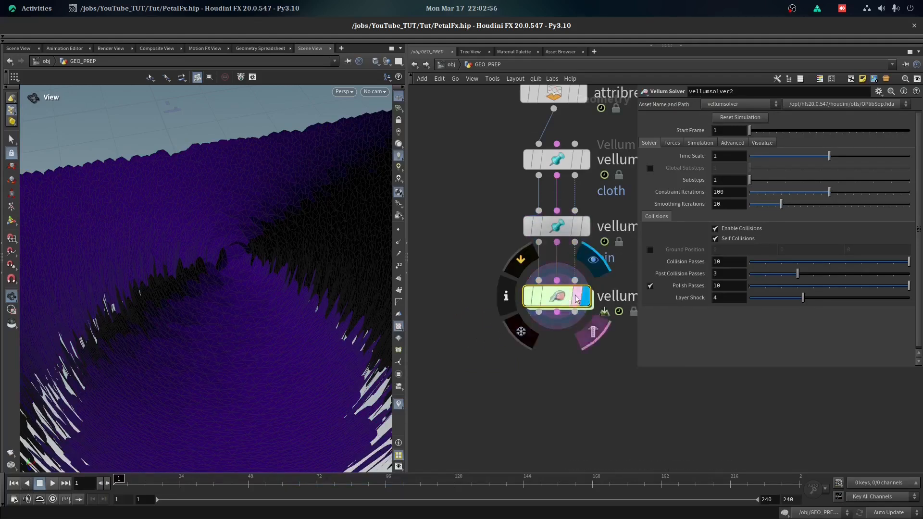
Play the first frames of the Vellum simulation to check the petals' motion, and return to frame 1
drag(307, 294, 173, 264)
right_drag(173, 264, 311, 138)
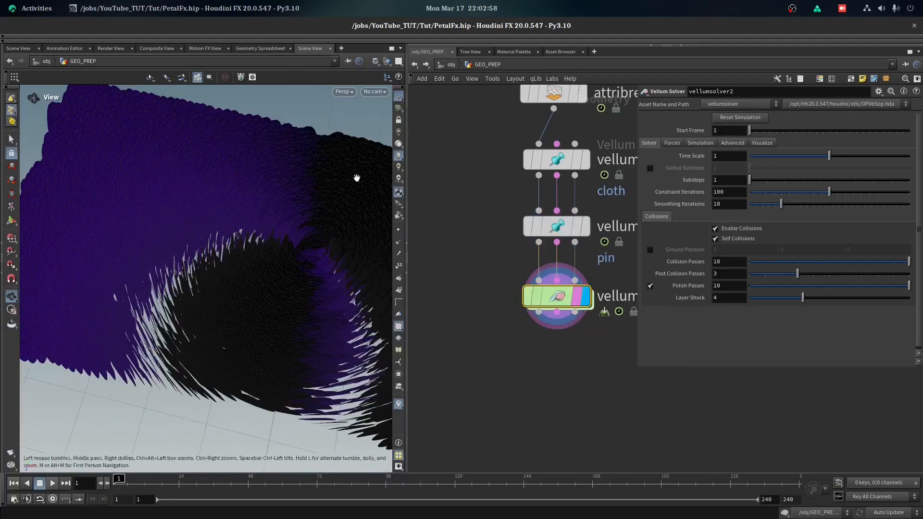
right_drag(357, 178, 239, 274)
drag(239, 274, 274, 230)
scroll(269, 257, up, 3)
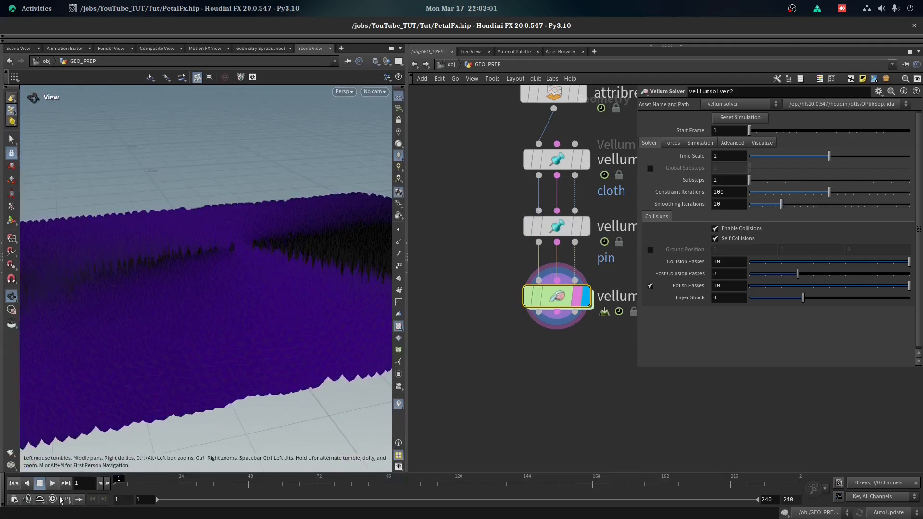
click(51, 485)
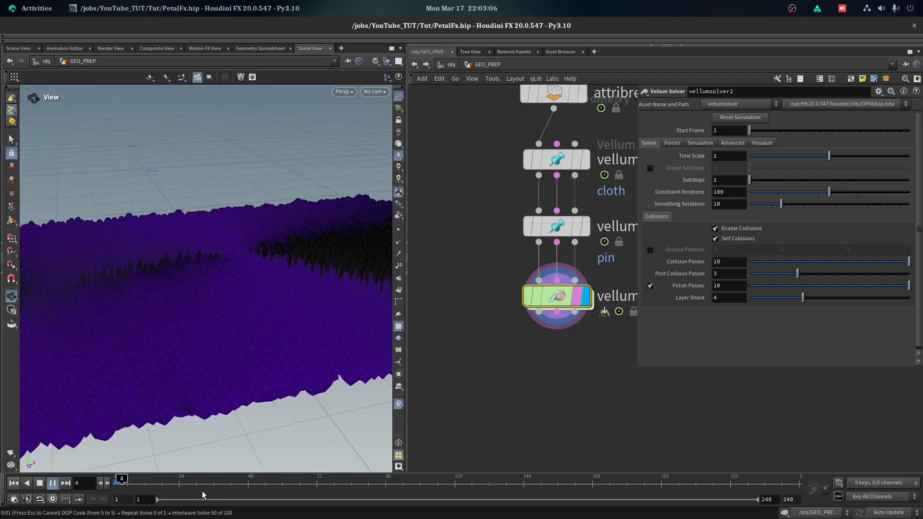
key(Escape)
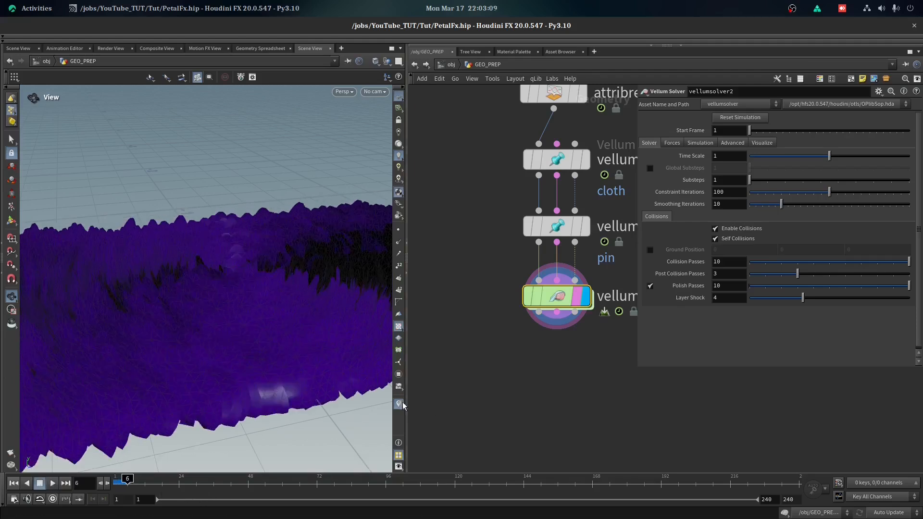
click(403, 402)
drag(232, 379, 115, 482)
Set the Vellum Solver's gravity to -1 on the Y axis
click(672, 144)
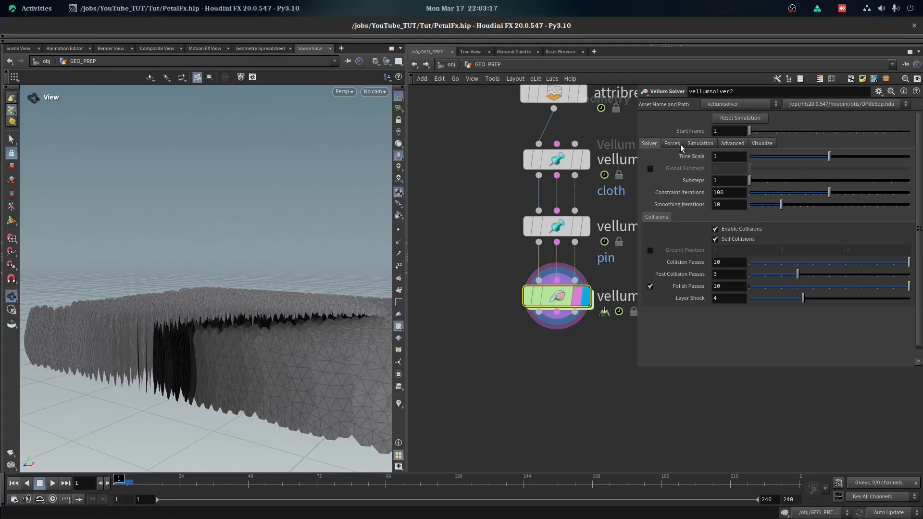
click(790, 156)
text(1)
key(Return)
Go inside the Vellum Solver to its forces network with the FORCE and SOURCE outputs
key(alt+Tab)
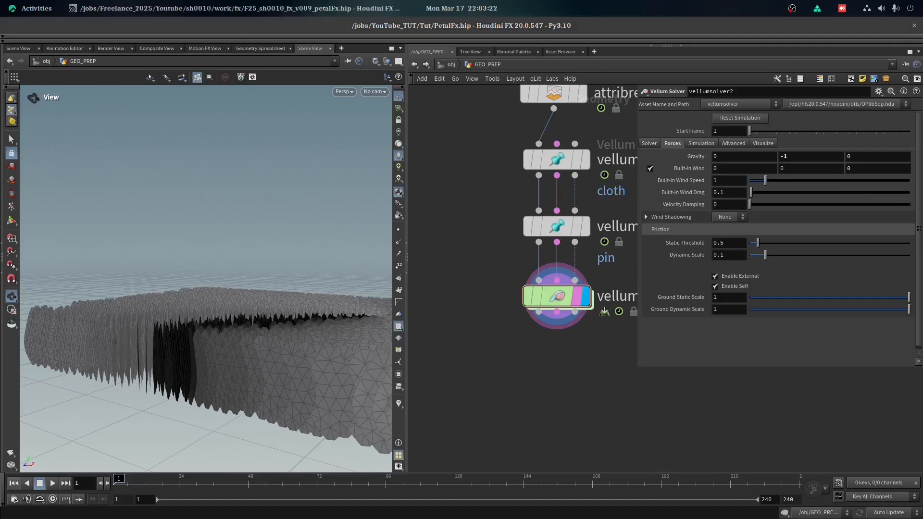
double_click(572, 296)
key(alt+Tab)
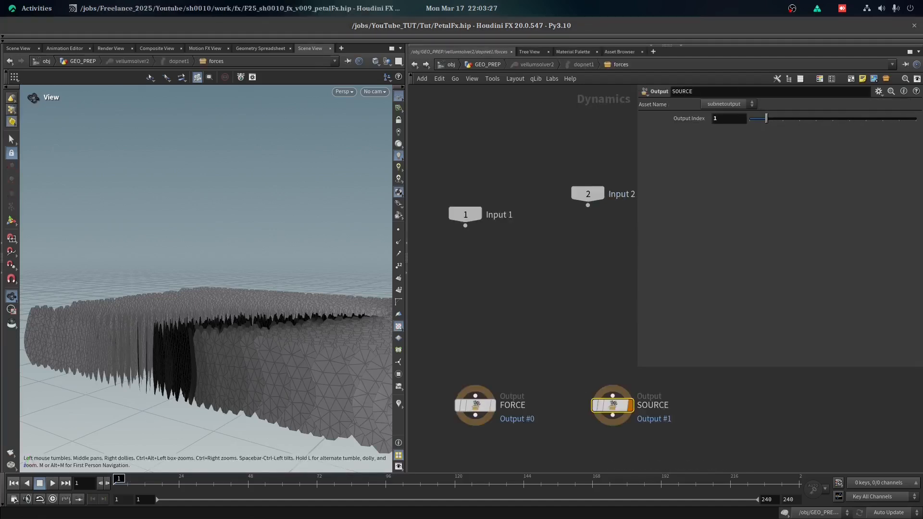
click(520, 317)
key(Tab)
key(Escape)
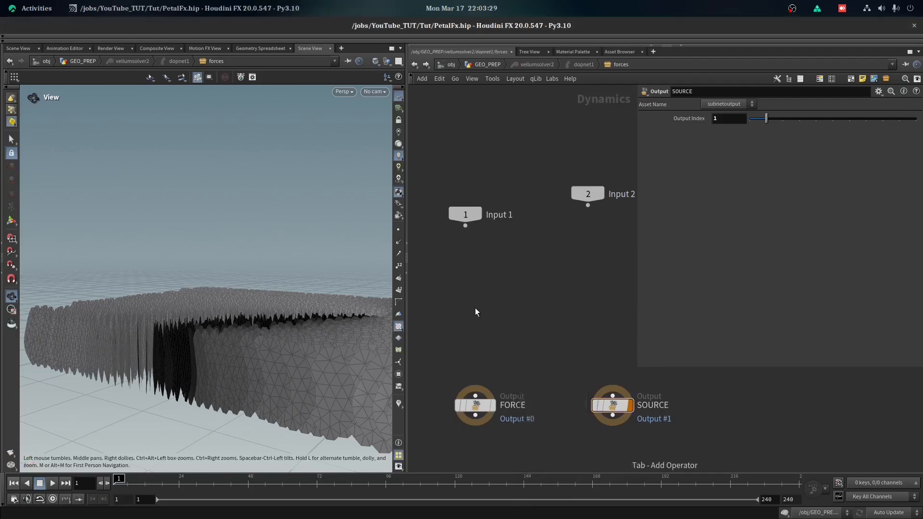
Switch to Chrome, play the rendered petal reference in Ayon to study its motion, and return to Houdini
scroll(475, 307, down, 1)
click(474, 381)
mouse_move(1, 1)
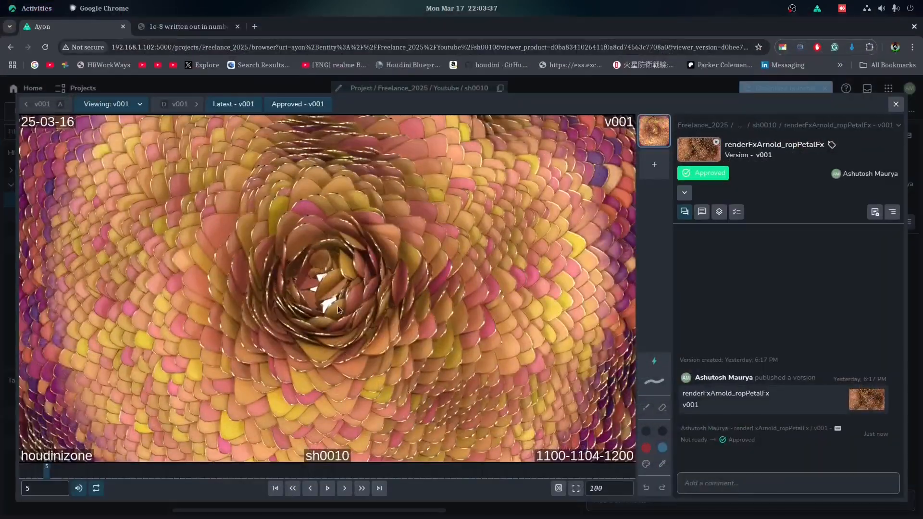
click(327, 487)
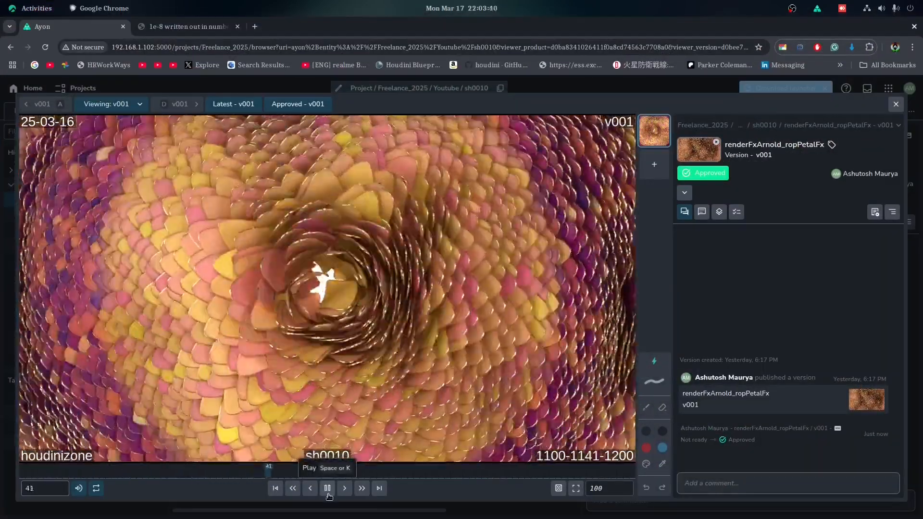
click(327, 488)
right_click(643, 32)
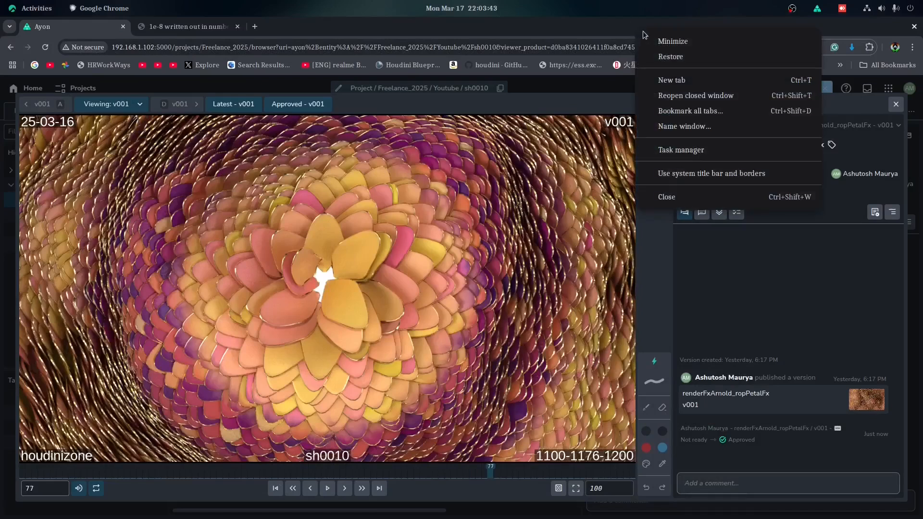
click(672, 41)
key(Tab)
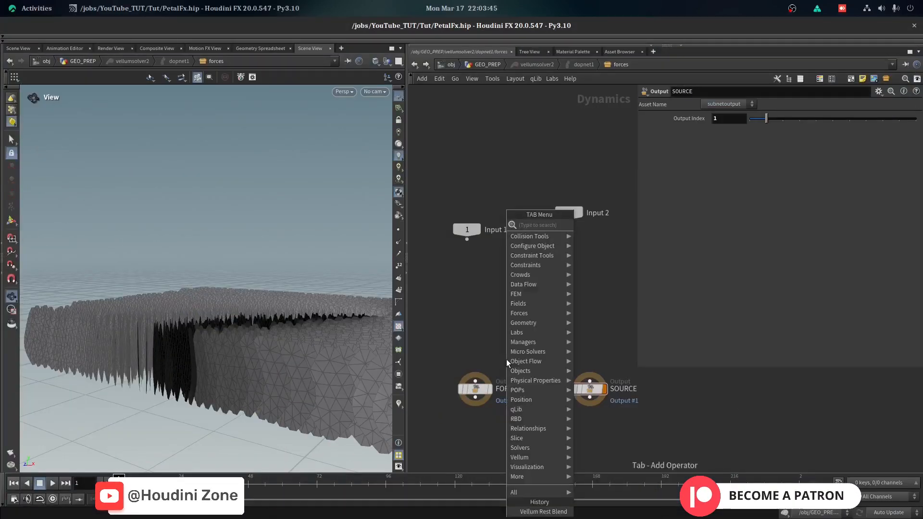
text(geo)
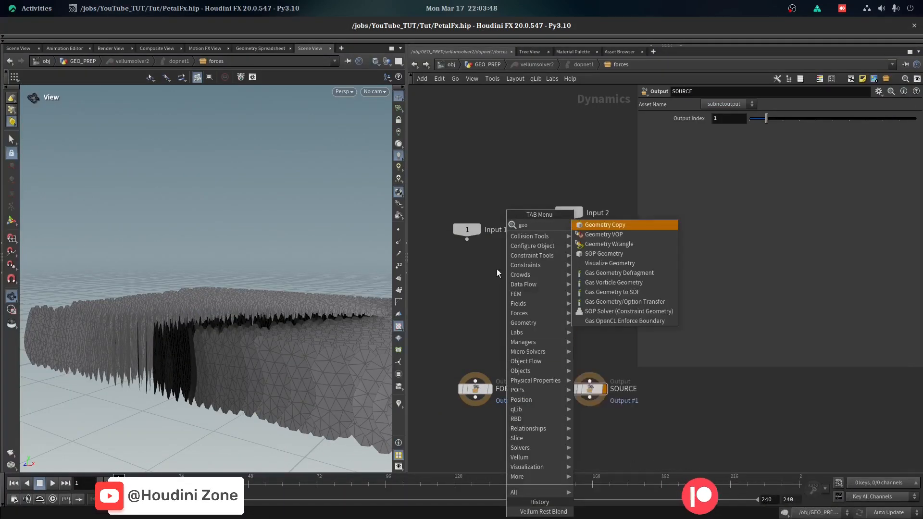
click(596, 244)
click(466, 273)
Add a POP Wind node, connect it to the FORCE output, and enable Use VEXpressions on it
key(Tab)
text(pop wi)
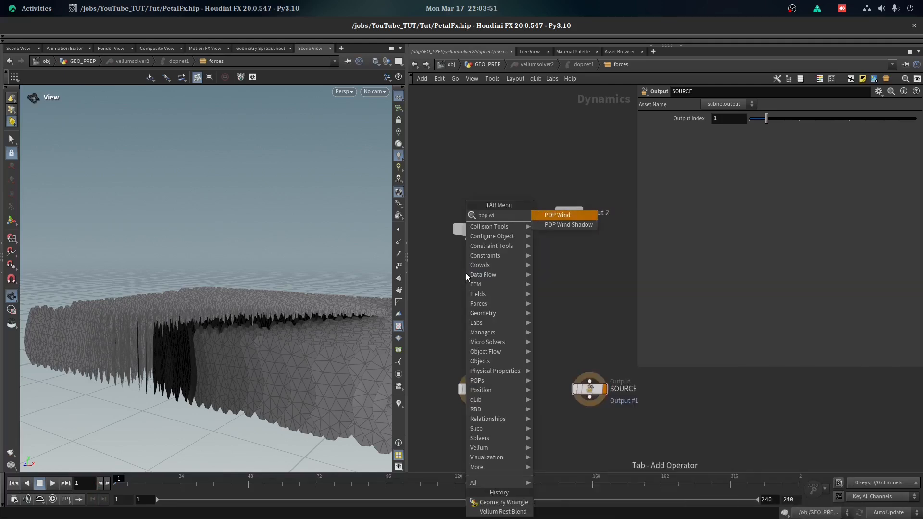
key(Return)
click(475, 311)
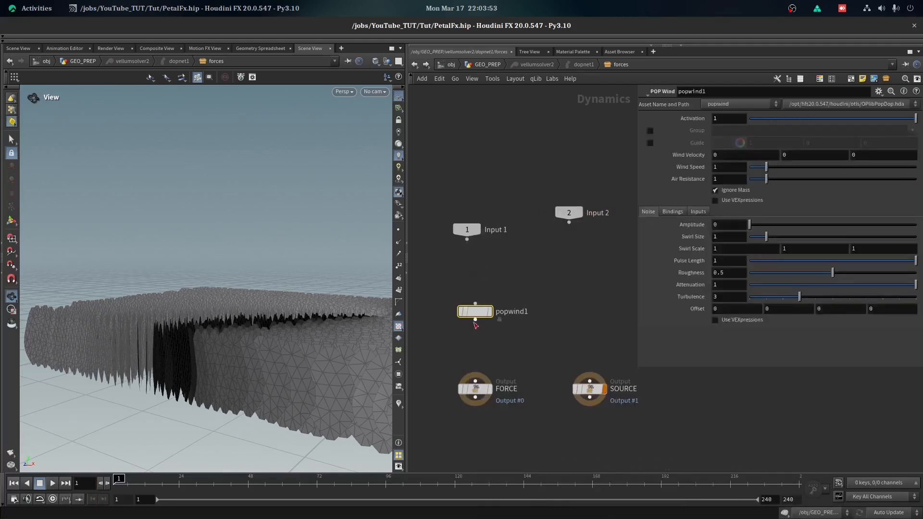
drag(474, 320, 475, 381)
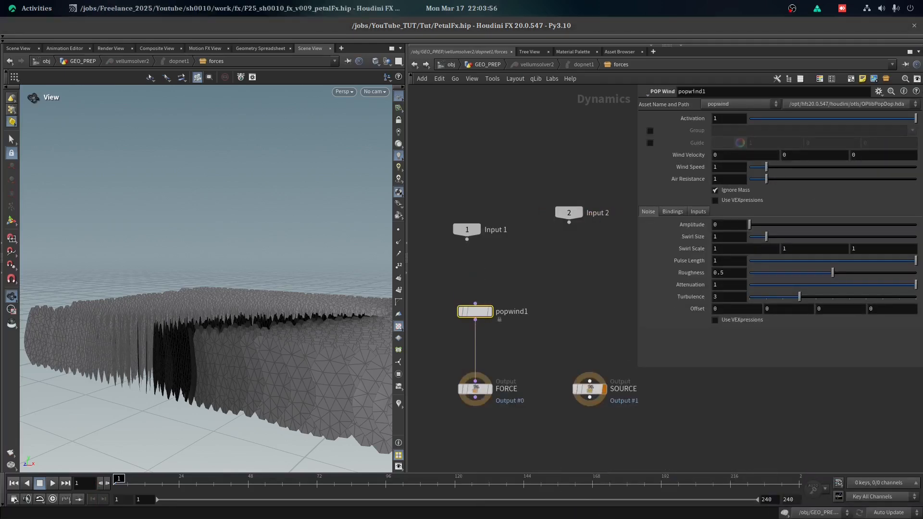
click(715, 200)
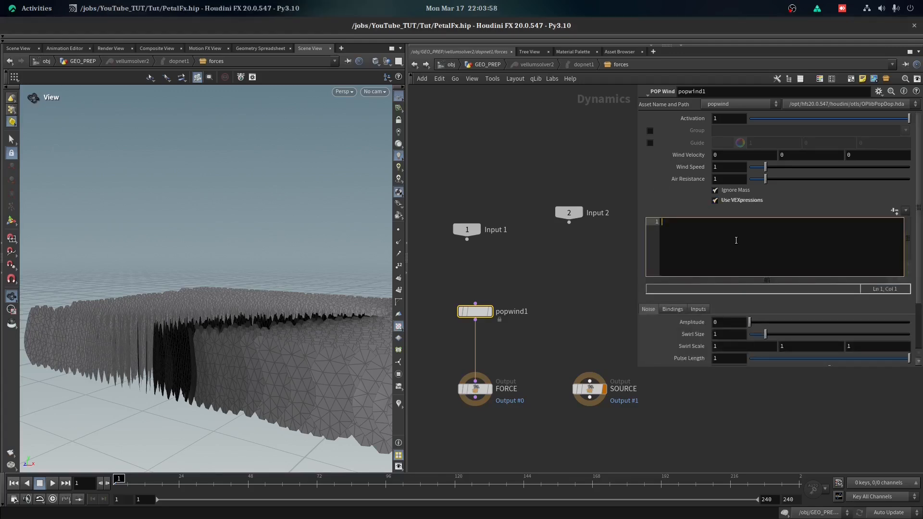
Write the POP Wind VEXpression wind = normalize(v@P);
text(wind)
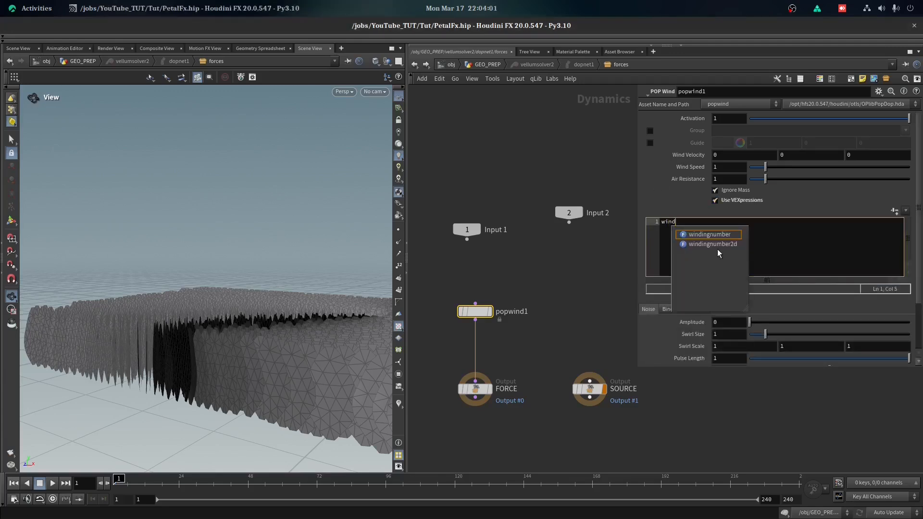
text( = nomr)
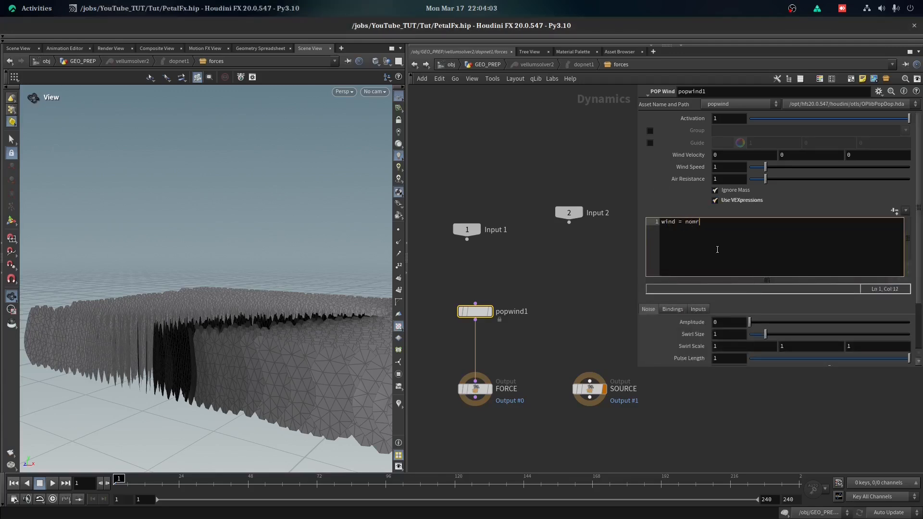
key(Down)
key(Down)
key(Down)
key(Down)
key(Down)
key(Down)
key(Down)
key(Return)
text((v@P);)
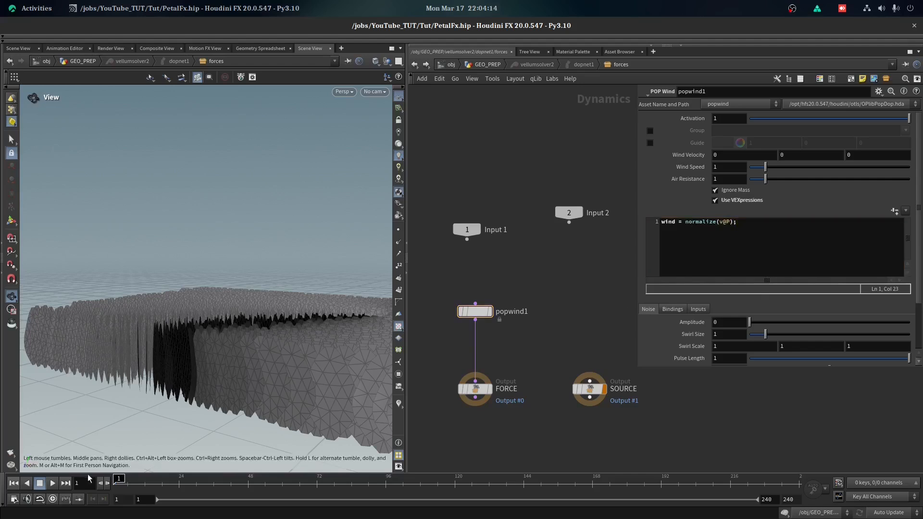
Play the simulation up to about frame 10 and inspect how the wind moves the petals
drag(122, 353, 140, 382)
click(52, 483)
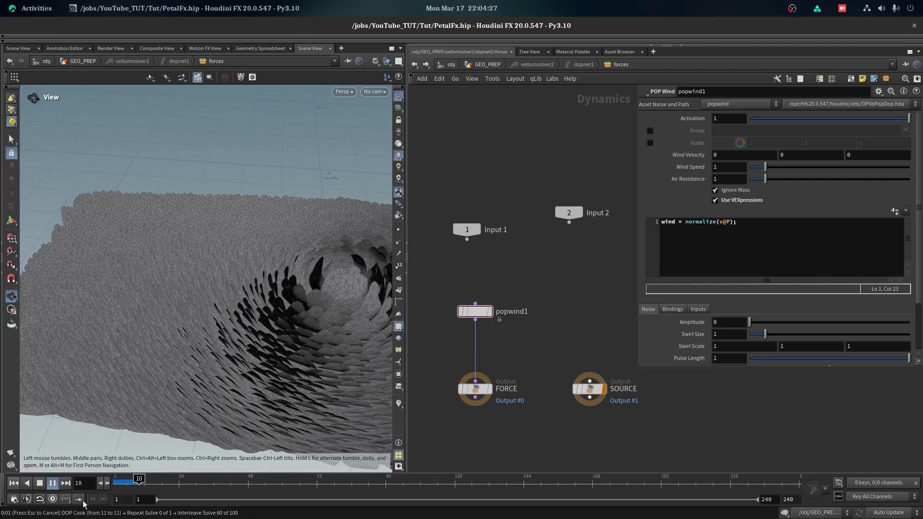
drag(120, 485, 139, 481)
drag(148, 318, 186, 326)
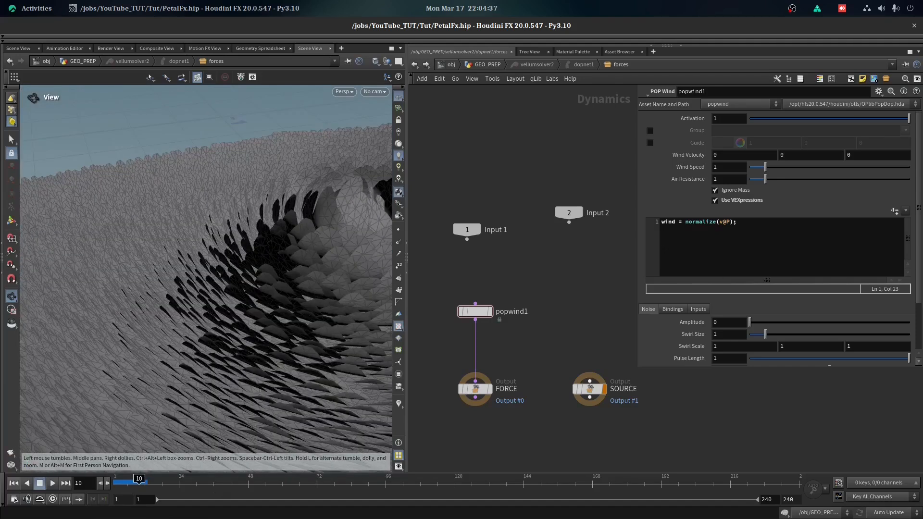
Set the POP Wind noise amplitude to 0.2 and replay the simulation from the first frame
click(719, 322)
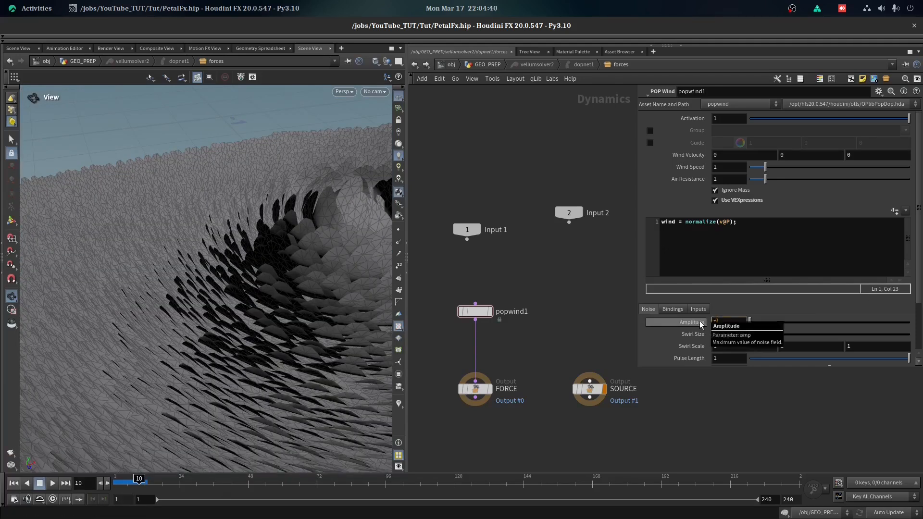
text(0.2)
click(13, 483)
click(51, 484)
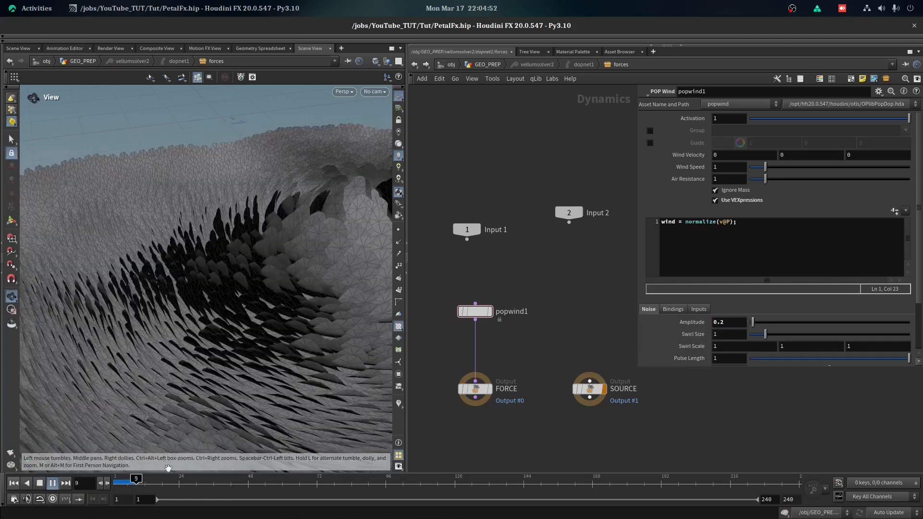
mouse_move(248, 238)
mouse_down()
mouse_move(237, 324)
mouse_move(154, 309)
mouse_move(248, 237)
mouse_up()
drag(298, 294, 226, 183)
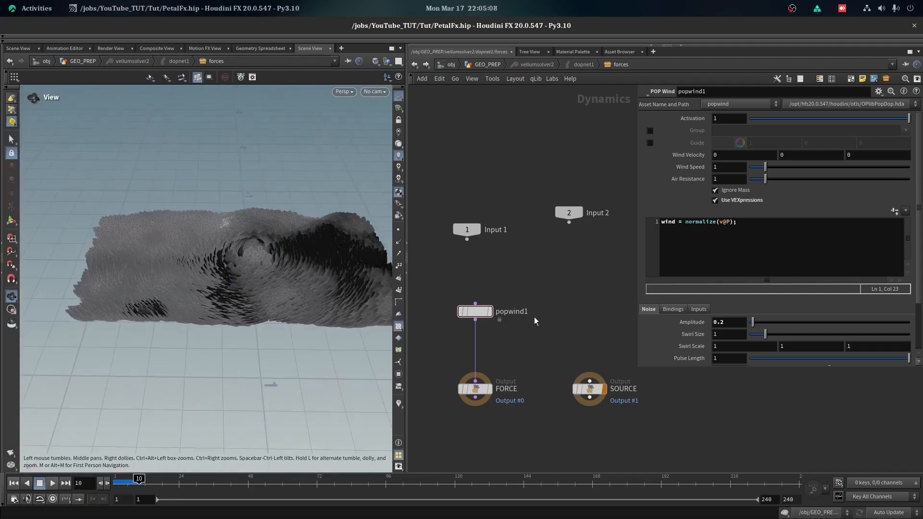
Multiply the POP Wind's normalized wind expression by f@mask
middle_drag(501, 274, 544, 269)
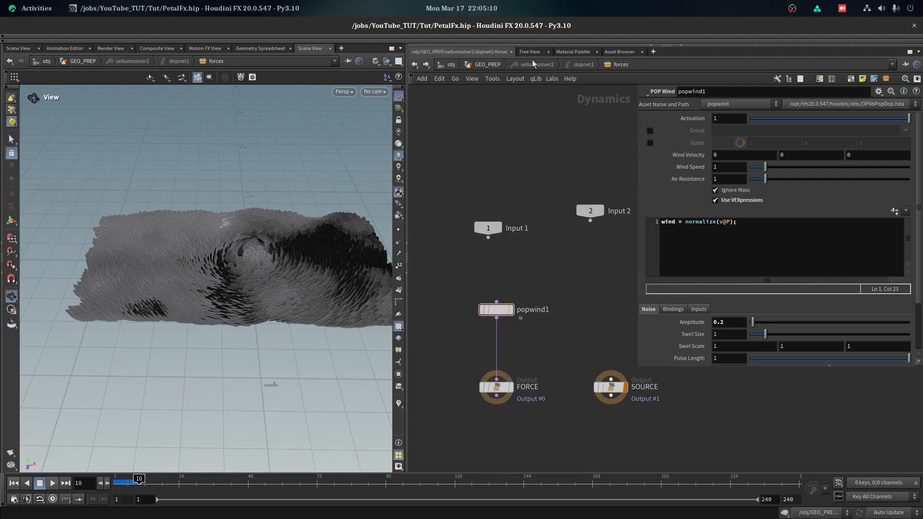
click(487, 65)
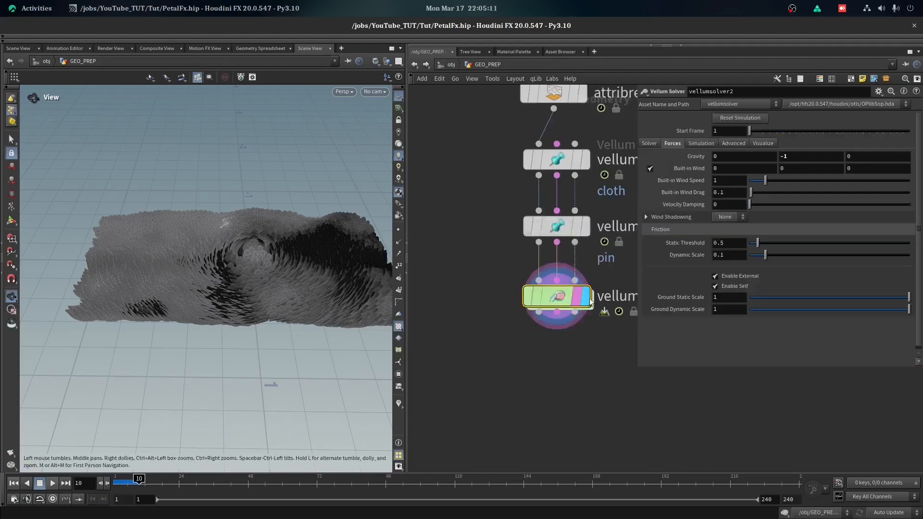
middle_click(547, 223)
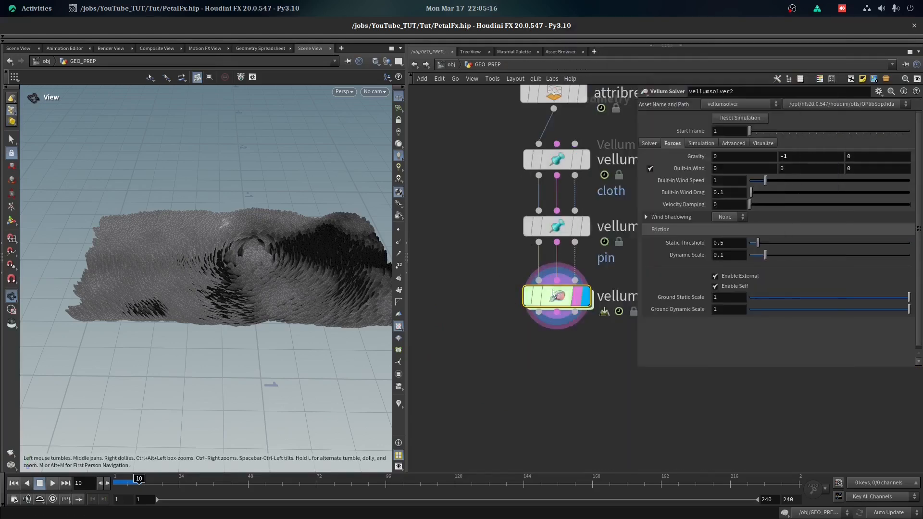
double_click(551, 291)
click(731, 222)
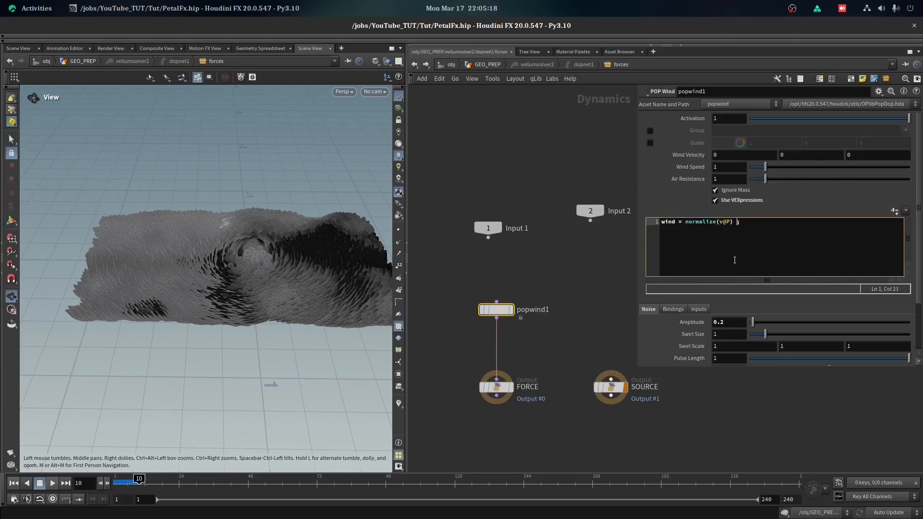
text(v)
text(@mask)
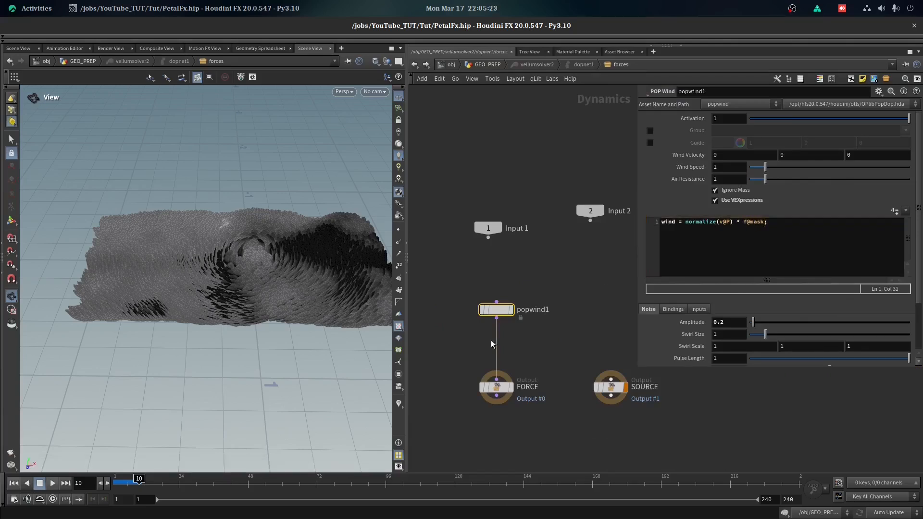
Replay the masked wind simulation from the start, inspect the petals up close, and scrub back to frame 1
drag(124, 481, 85, 482)
key(Up)
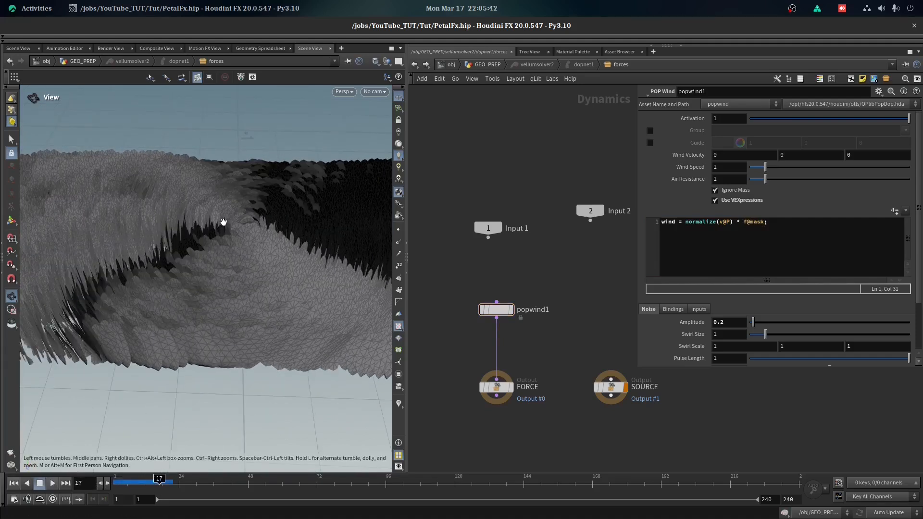
click(156, 479)
drag(156, 479, 116, 479)
Return to the GEO_PREP network, turn on the mask visualizer, and scrub to frame 11 to check the solver's mask
key(u)
key(u)
key(u)
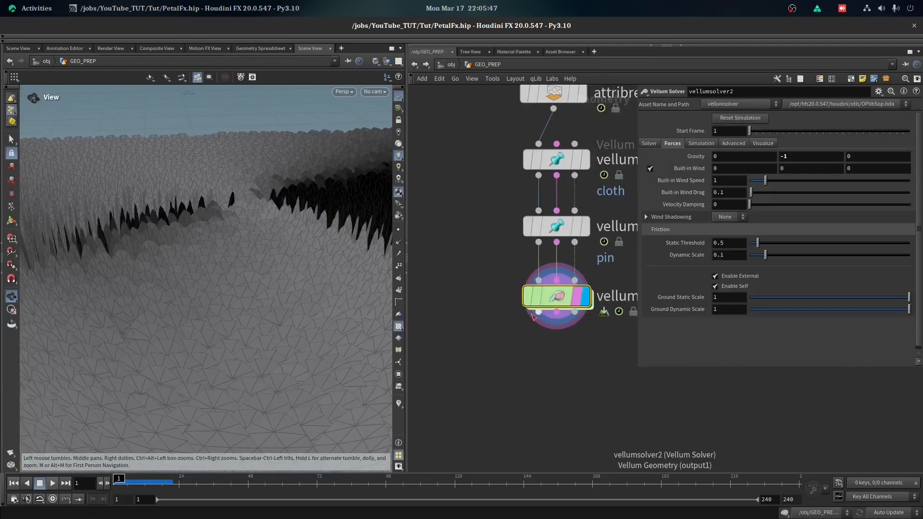
click(505, 296)
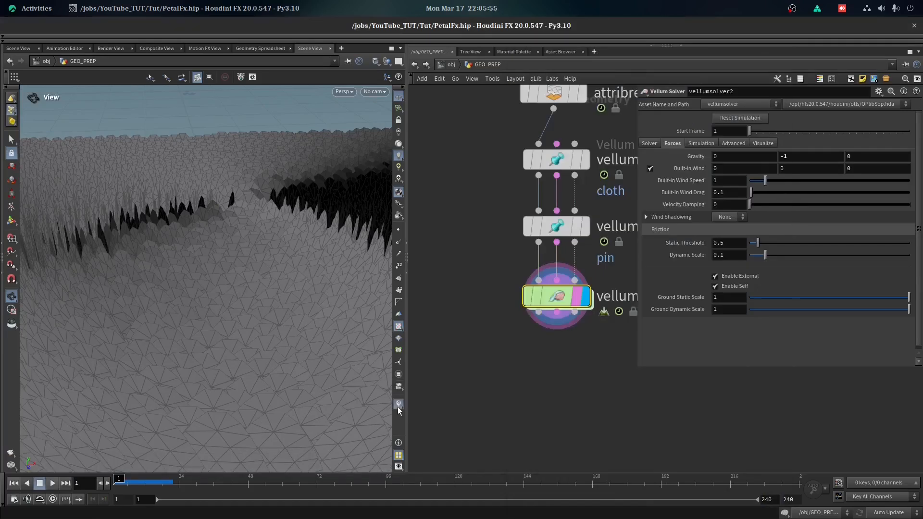
drag(268, 357, 210, 358)
click(400, 398)
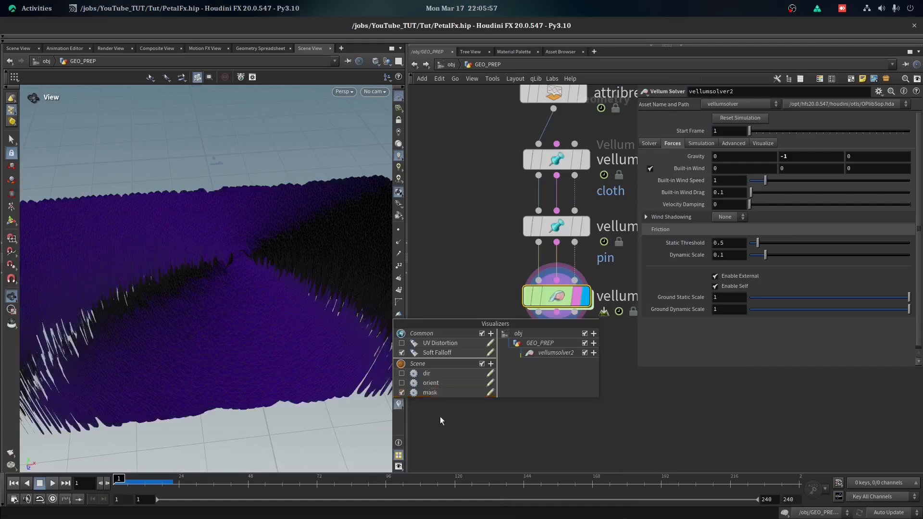
click(133, 482)
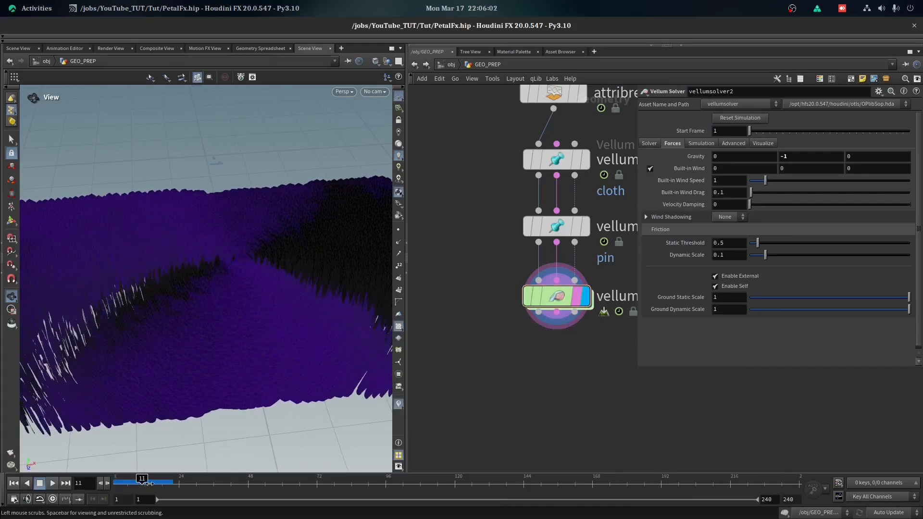
Display the pin constraints node to compare its mask, then display the Vellum Solver again at frame 1
click(580, 226)
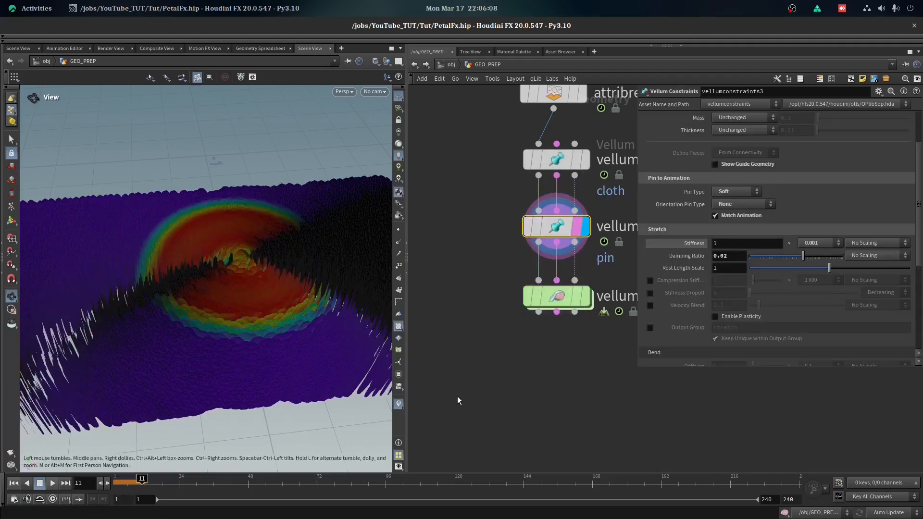
click(582, 295)
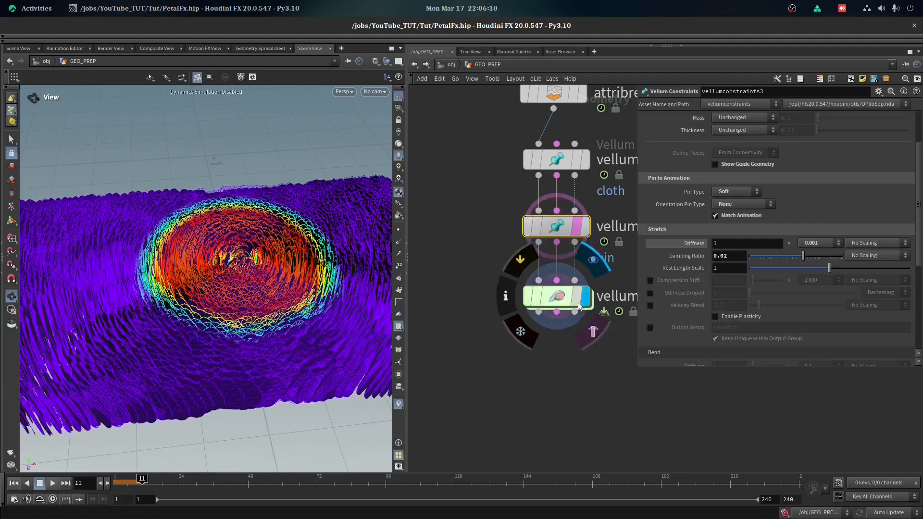
key(ctrl+Up)
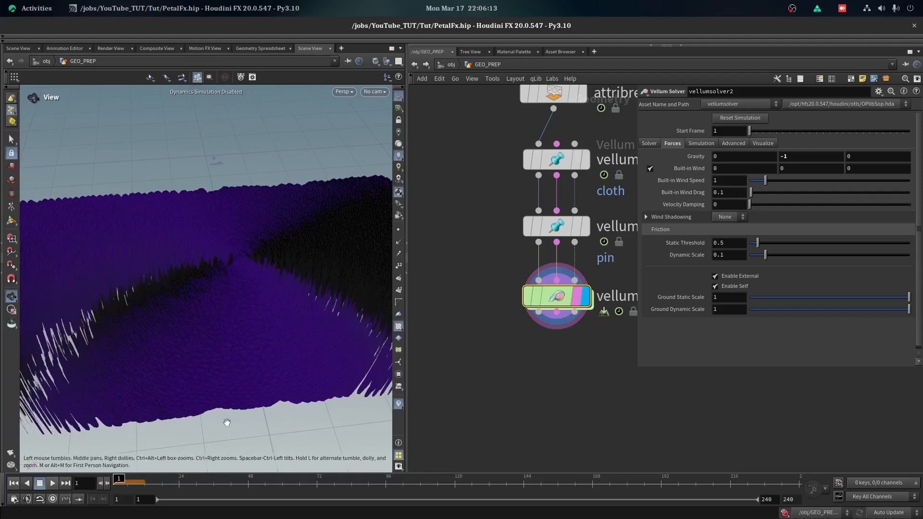
Add a Geometry Wrangle upstream of the POP Wind node in the Vellum Solver's forces network
double_click(558, 294)
click(483, 312)
drag(489, 269, 481, 266)
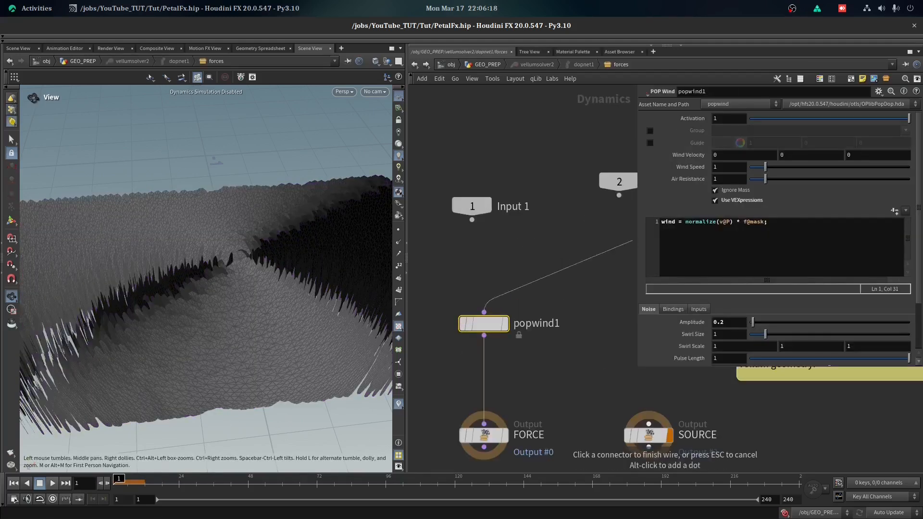
key(Tab)
mouse_move(468, 272)
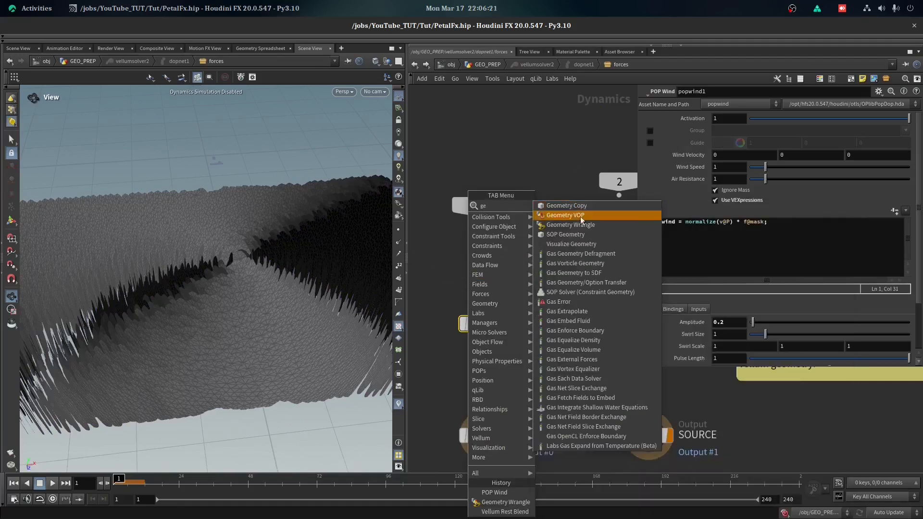
click(580, 212)
click(484, 261)
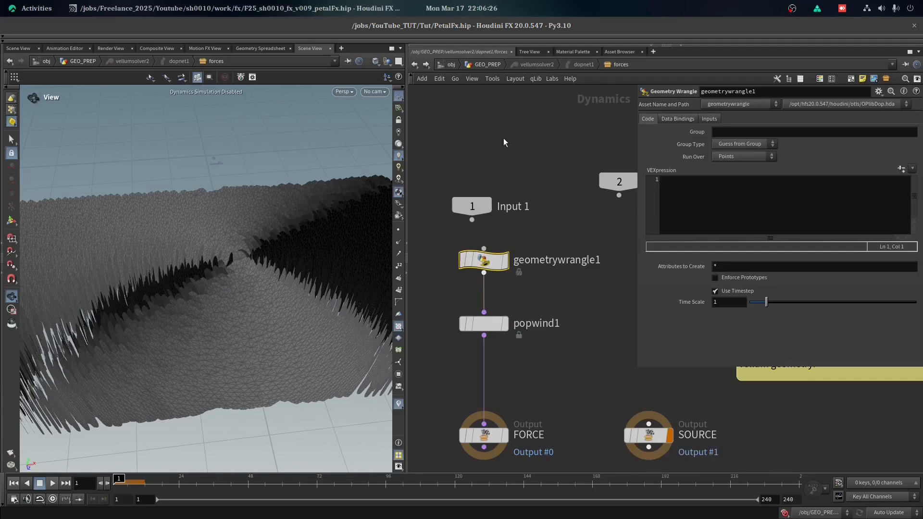
Set the Geometry Wrangle's Input 2 to SOP with the path /obj/GEO_PREP/attribremap1
click(709, 120)
click(737, 144)
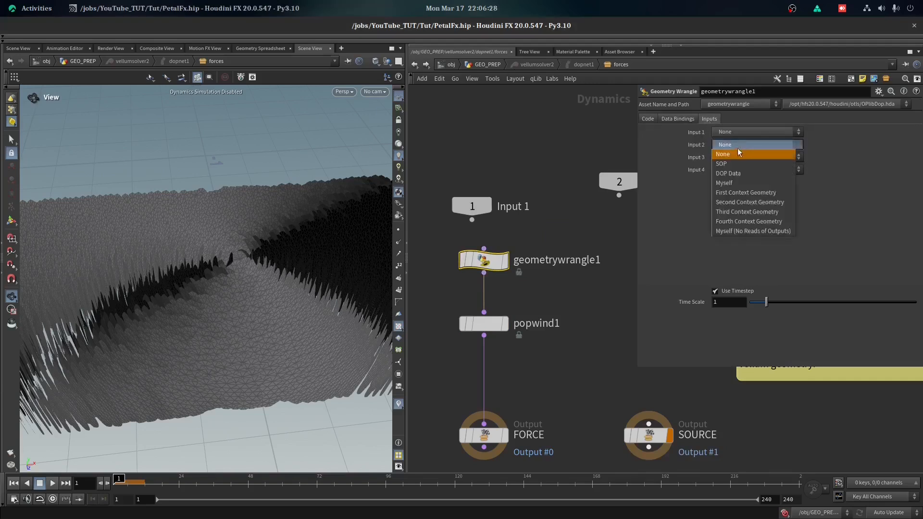
click(731, 166)
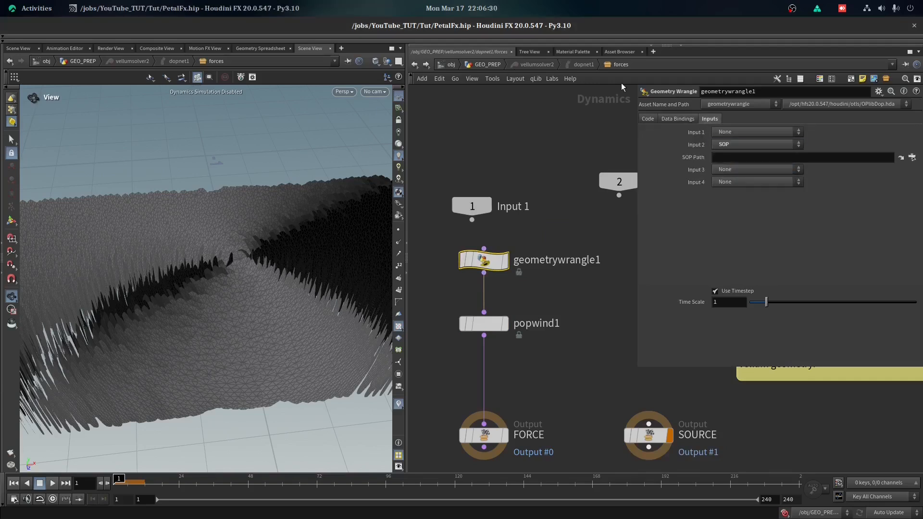
click(487, 64)
drag(501, 175, 572, 202)
key(ctrl+c)
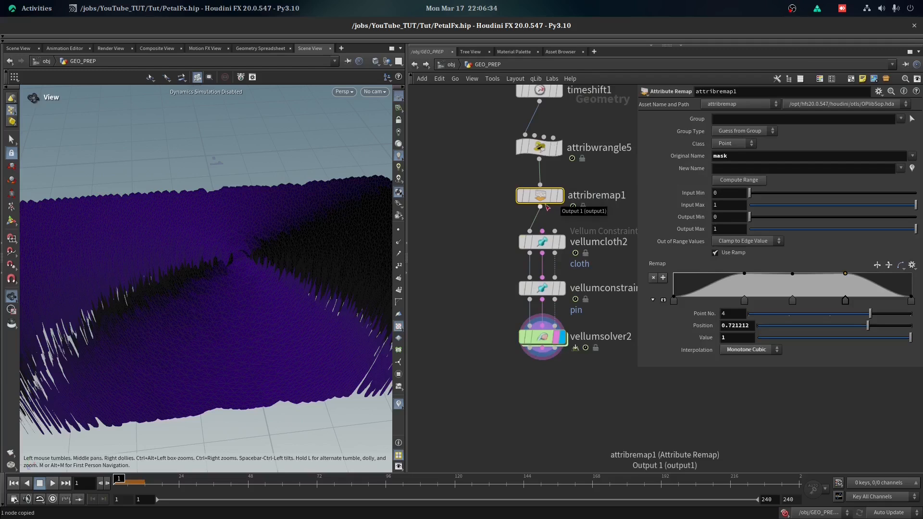
double_click(542, 337)
click(736, 154)
key(ctrl+v)
click(488, 64)
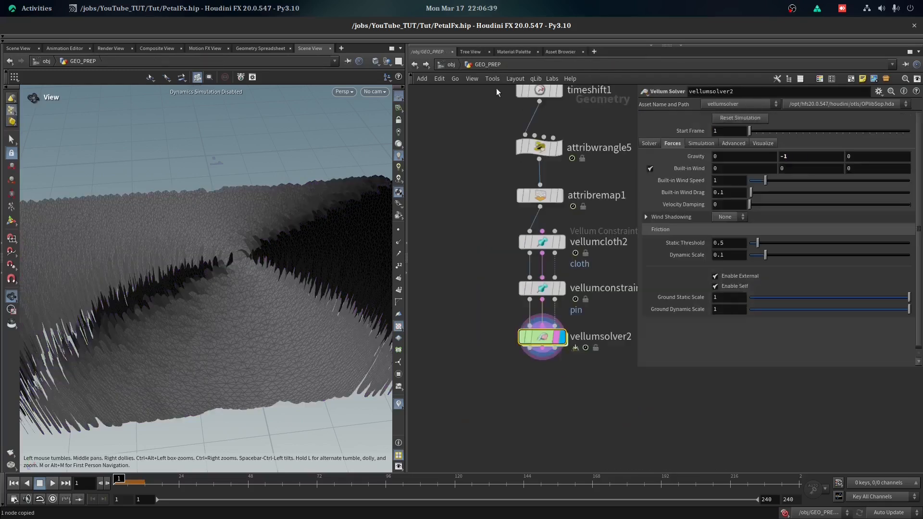
click(414, 64)
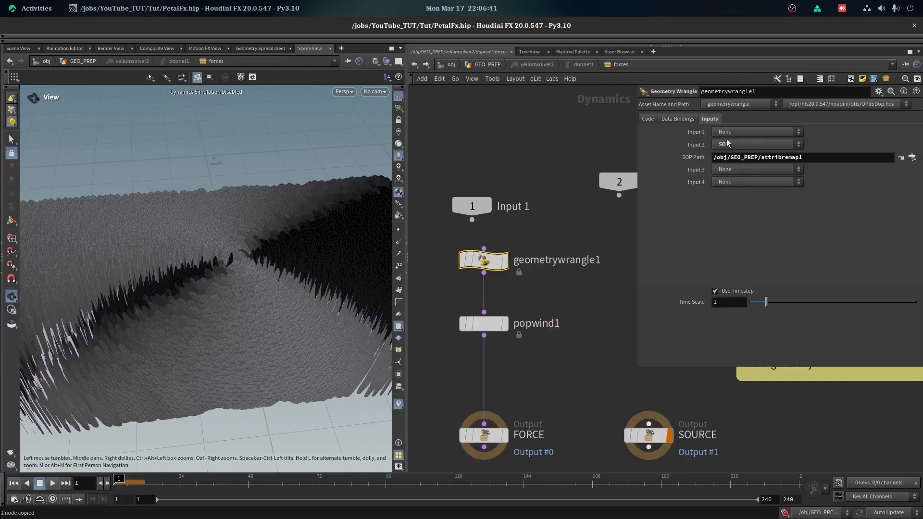
Write the wrangle line int nearPT = nearpoint(1,@P); to find the nearest point on the second input
click(647, 119)
click(711, 203)
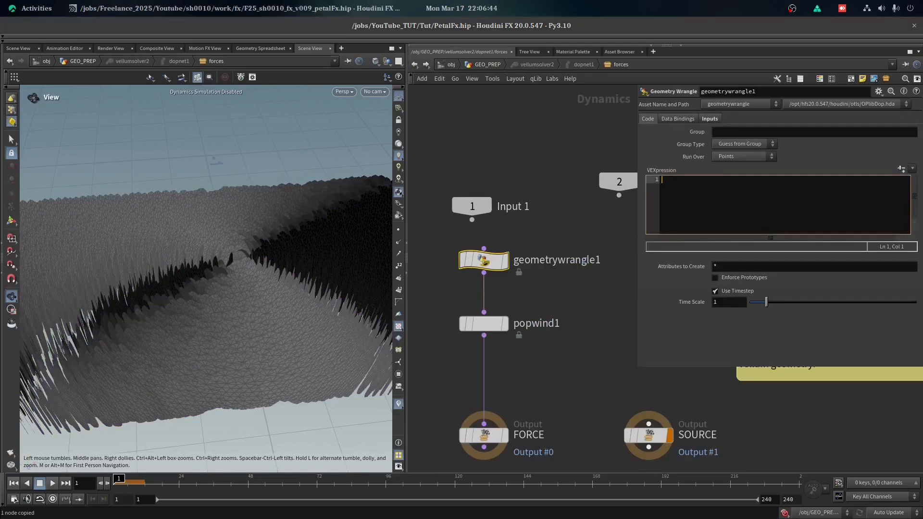
click(803, 201)
text(int pt)
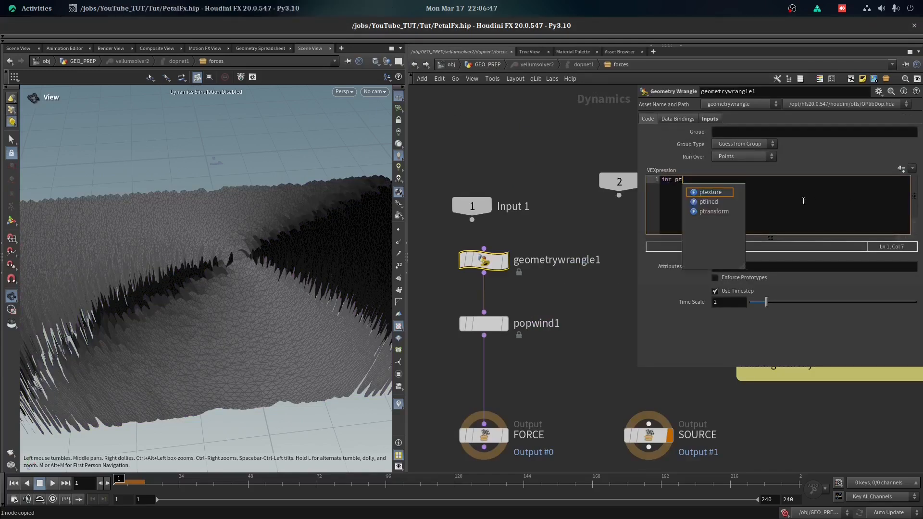
key(BackSpace)
key(BackSpace)
text(nearpt)
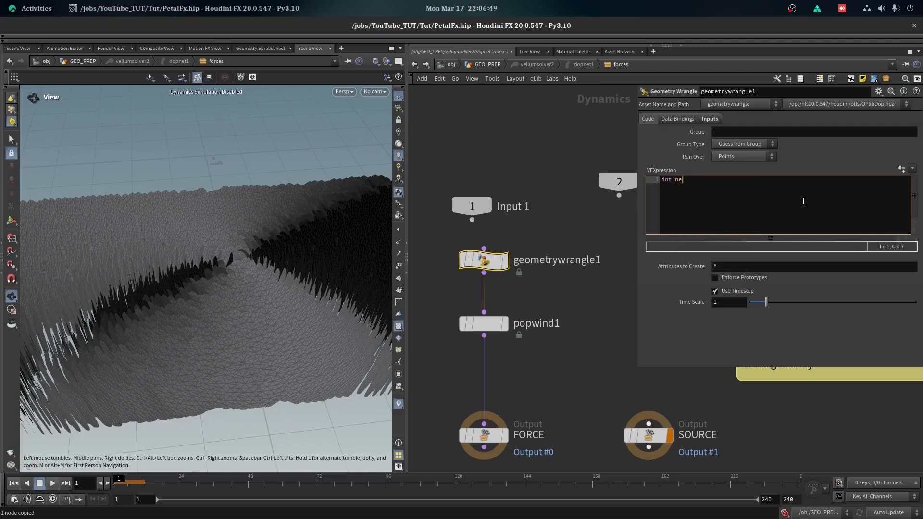
key(BackSpace)
key(BackSpace)
text(PT =)
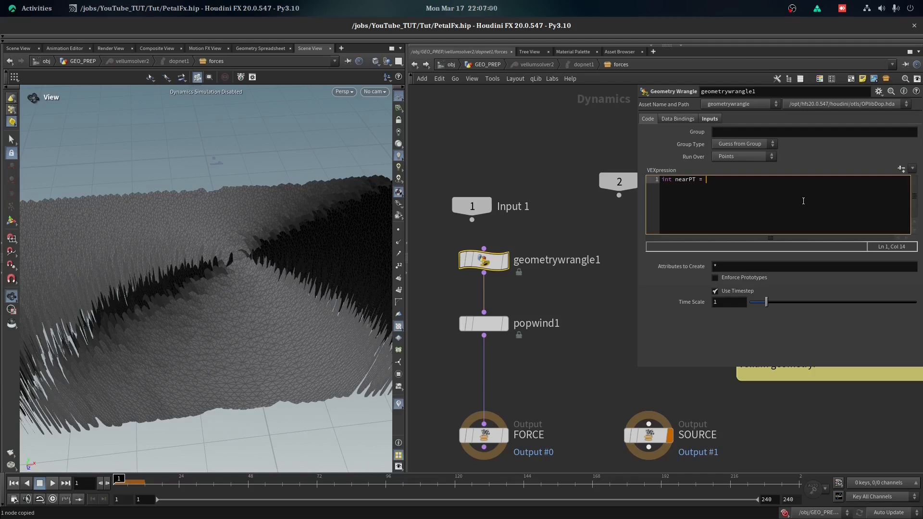
text(nearpoint(1,@P);)
key(Return)
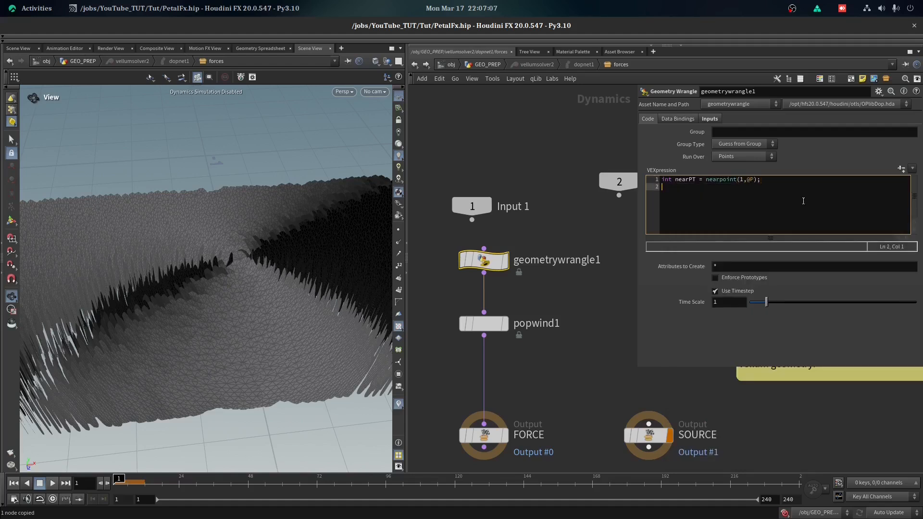
Add a second wrangle line that stores the nearest point's "mask" value from input 1 in f@mask2 using the point function
text(float )
text(mas)
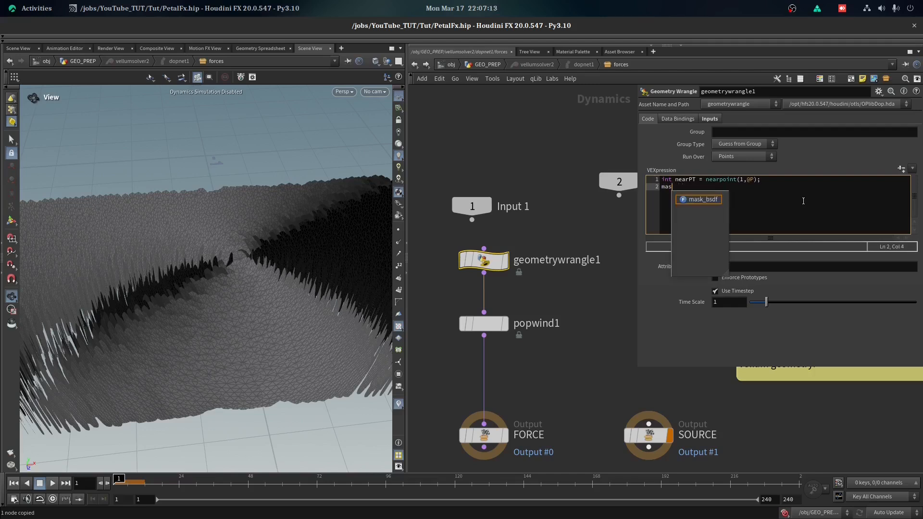
key(BackSpace)
key(BackSpace)
key(BackSpace)
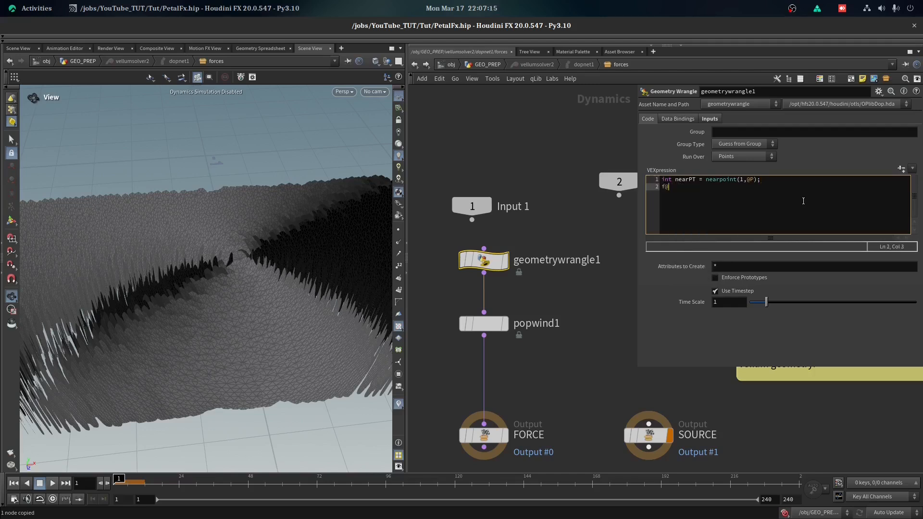
text(f@mask2 = point()
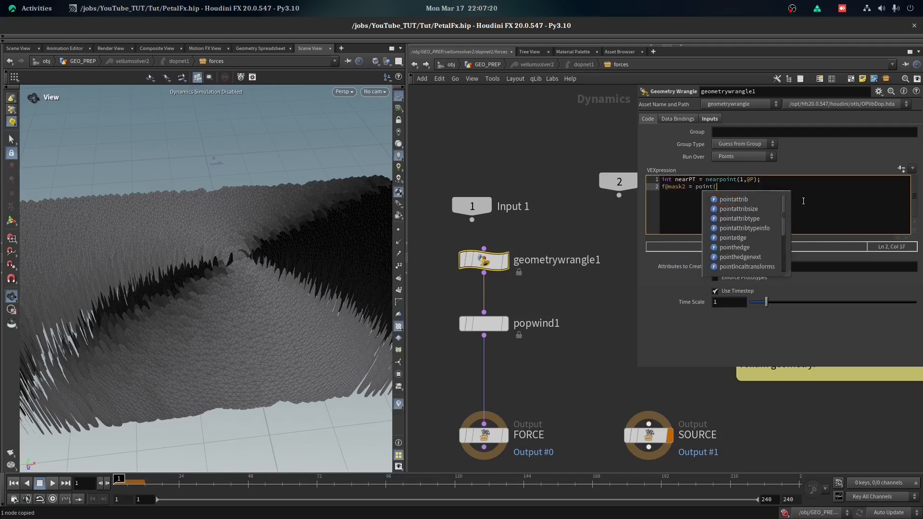
text(1,"mask)
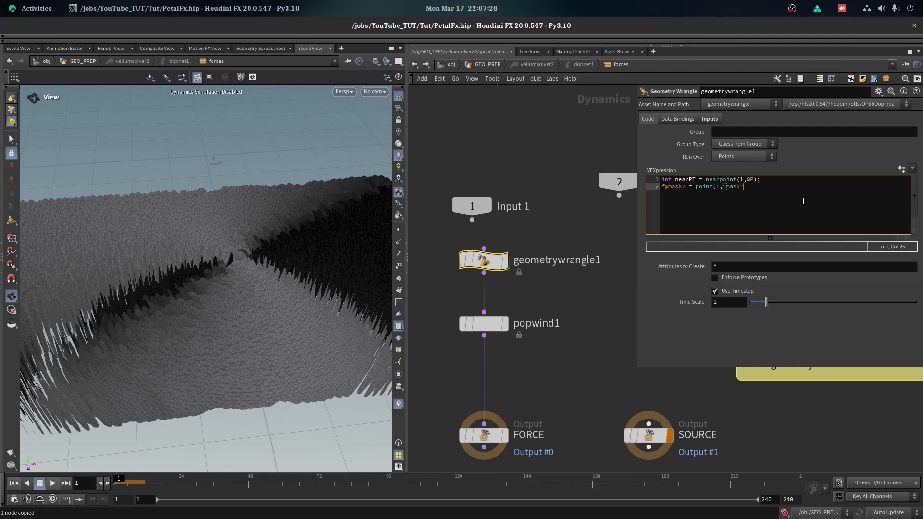
text("nearPT))
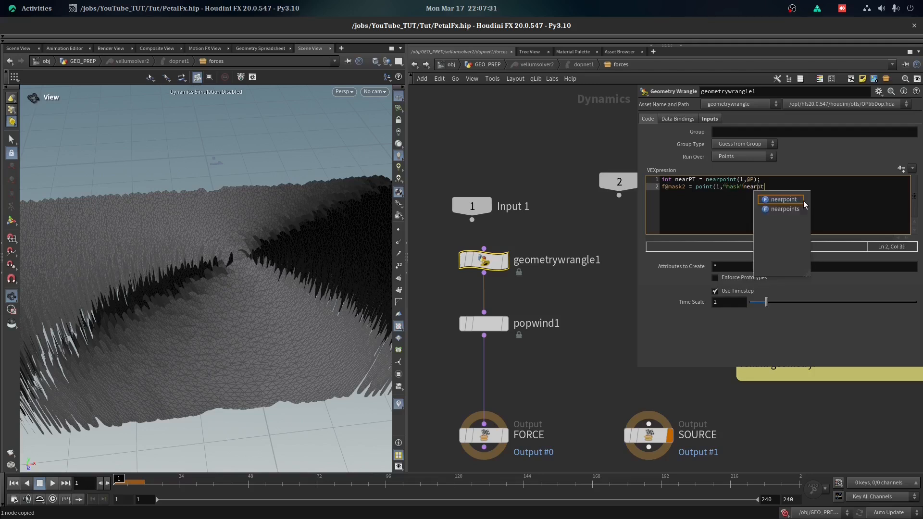
text(;)
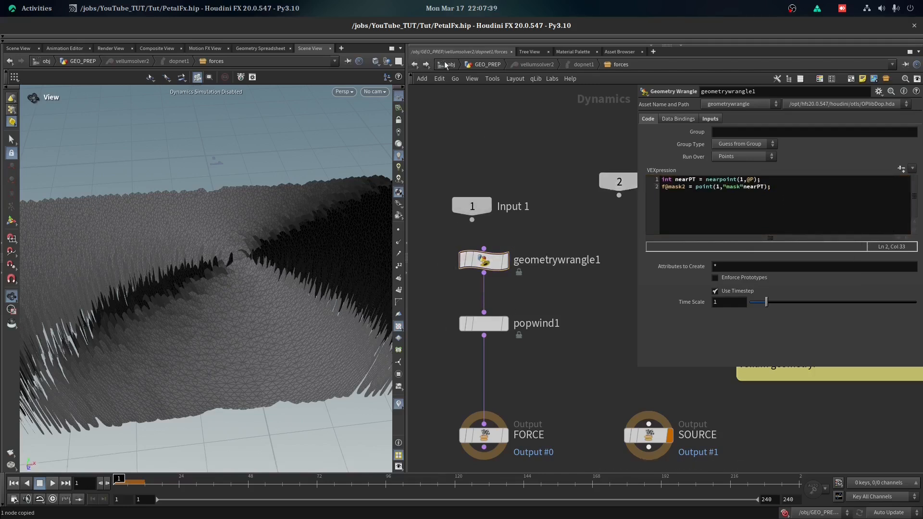
Set the POP Wind node's VEXpression to wind = normalize(v@P) * f@mask2;
click(416, 64)
double_click(544, 337)
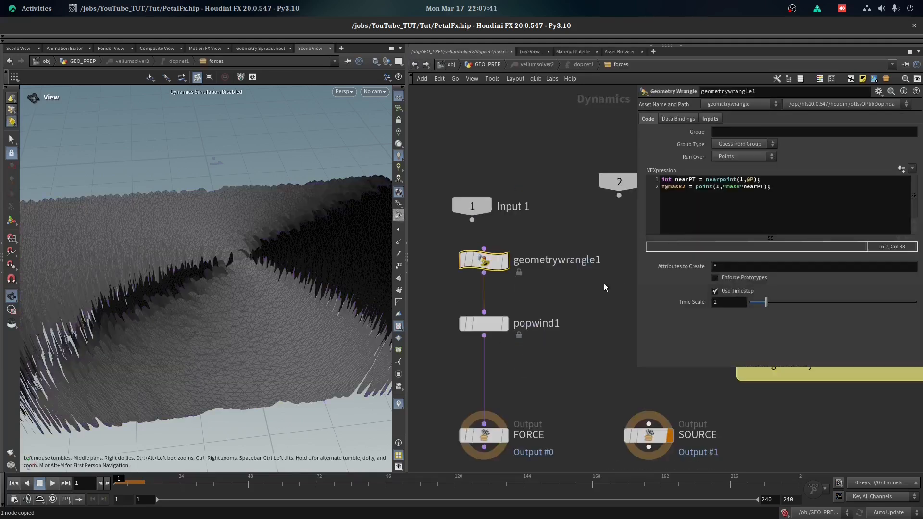
key(Down)
click(763, 222)
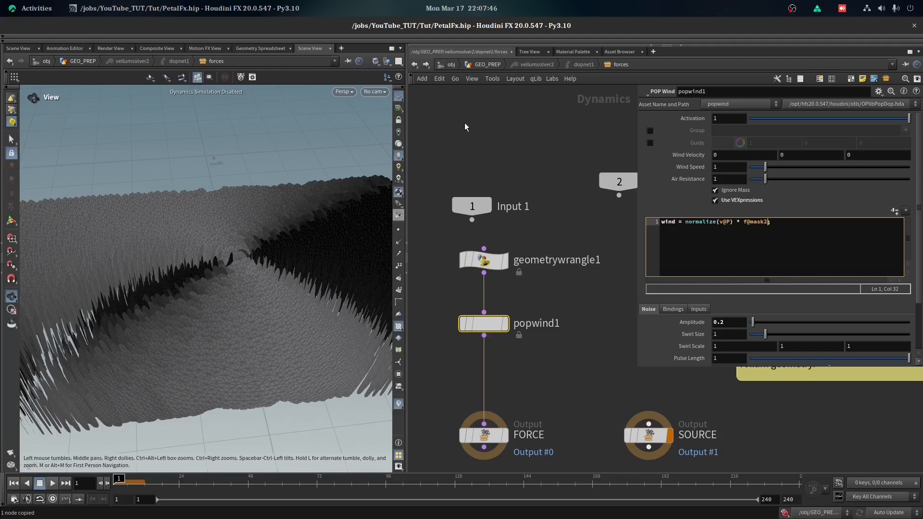
Test the simulation from GEO_PREP, and correct the Geometry Wrangle's second line to f@mask2 = point(1,"mask",nearPT);
click(487, 65)
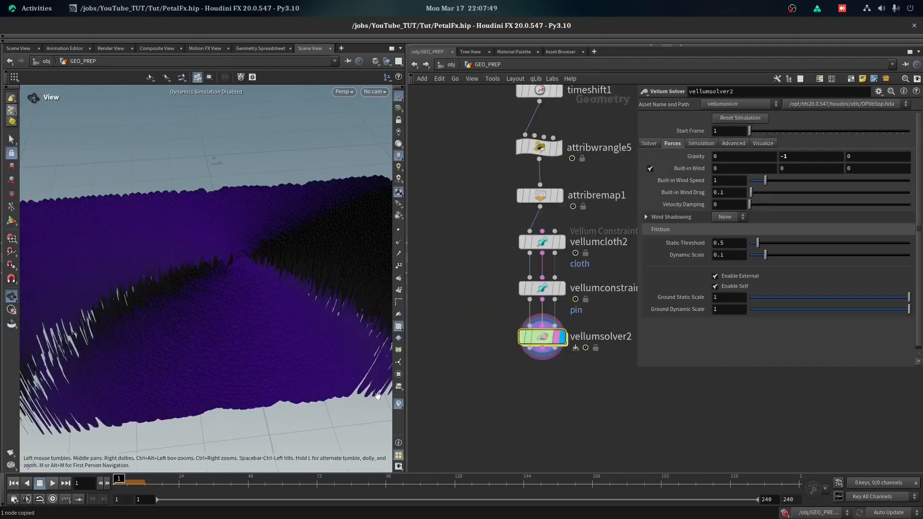
click(53, 483)
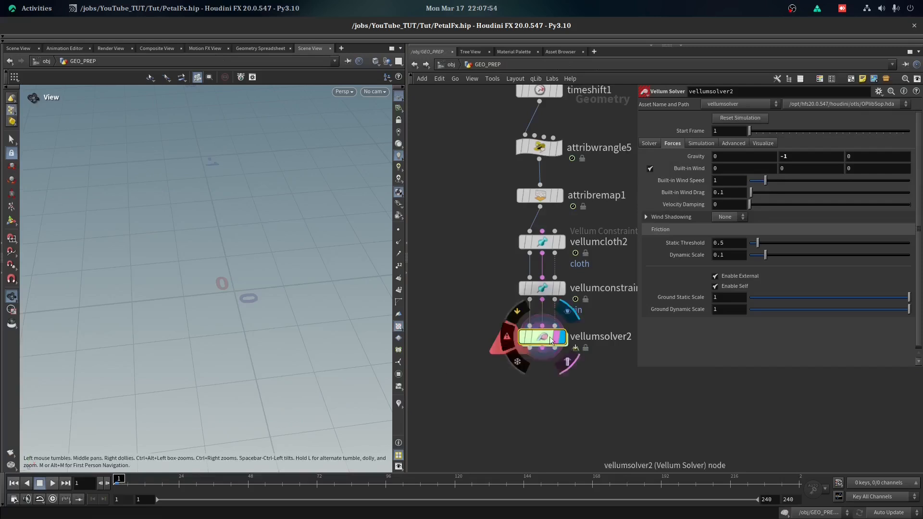
double_click(550, 340)
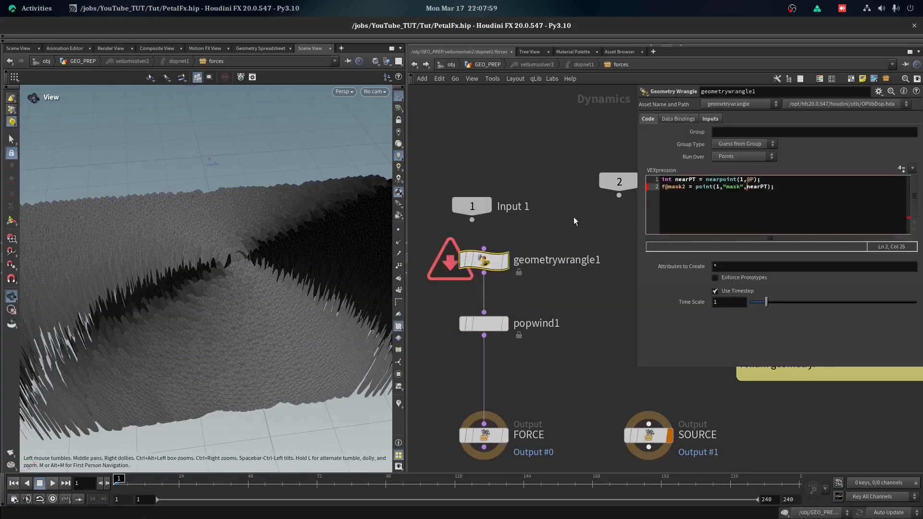
click(414, 65)
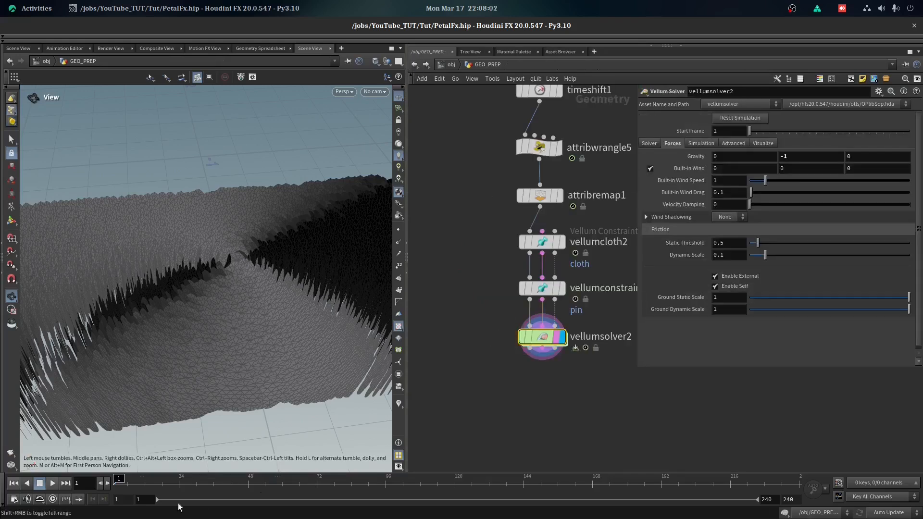
Play the Vellum simulation and inspect the petal motion up close through frame 31
click(53, 483)
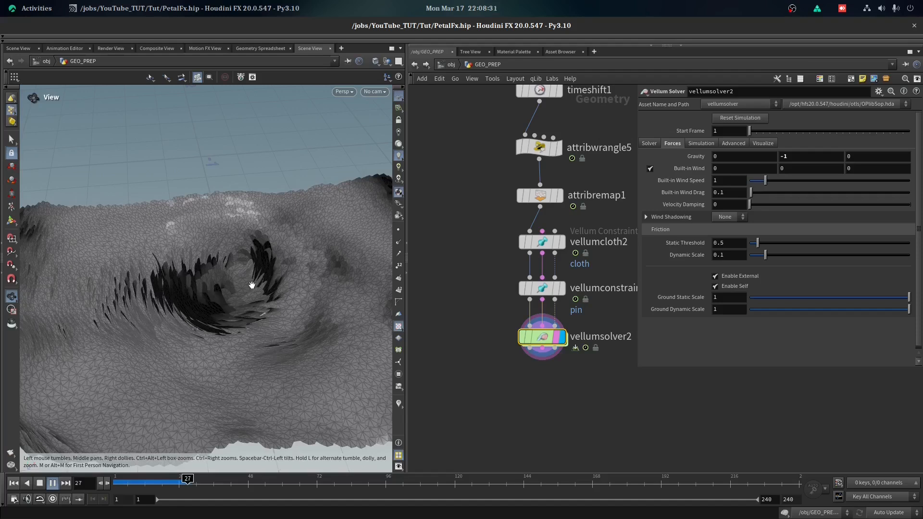
click(182, 483)
drag(202, 322, 225, 309)
drag(120, 482, 198, 480)
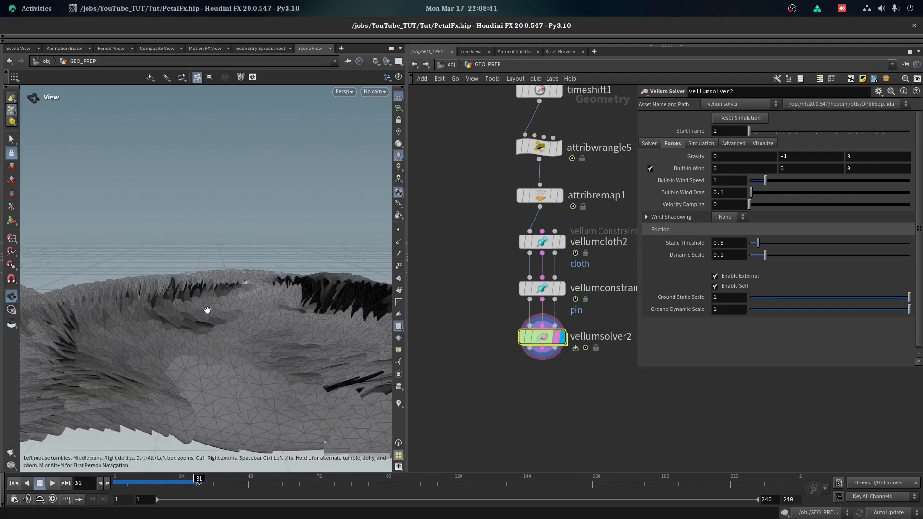
drag(208, 316, 431, 354)
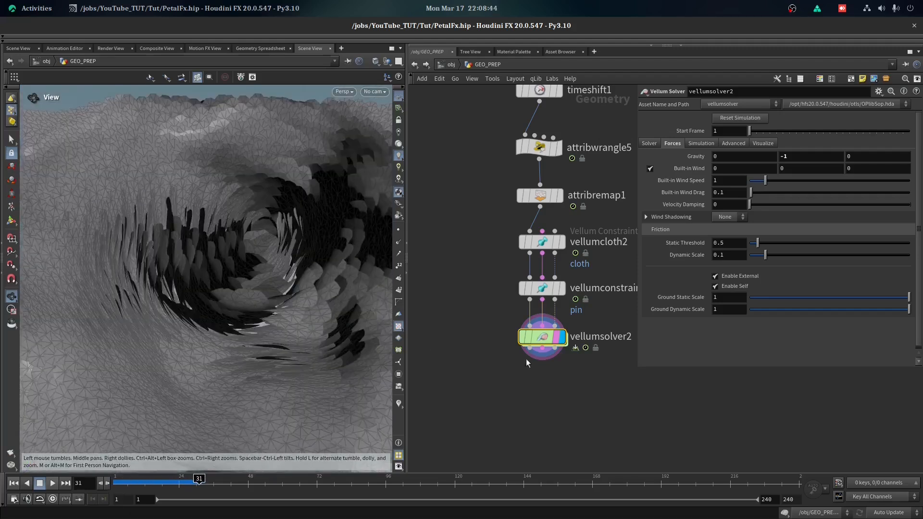
Check the Vellum Solver's point attributes for mask2, and inspect the mask visualization on the petals up to frame 46
click(508, 337)
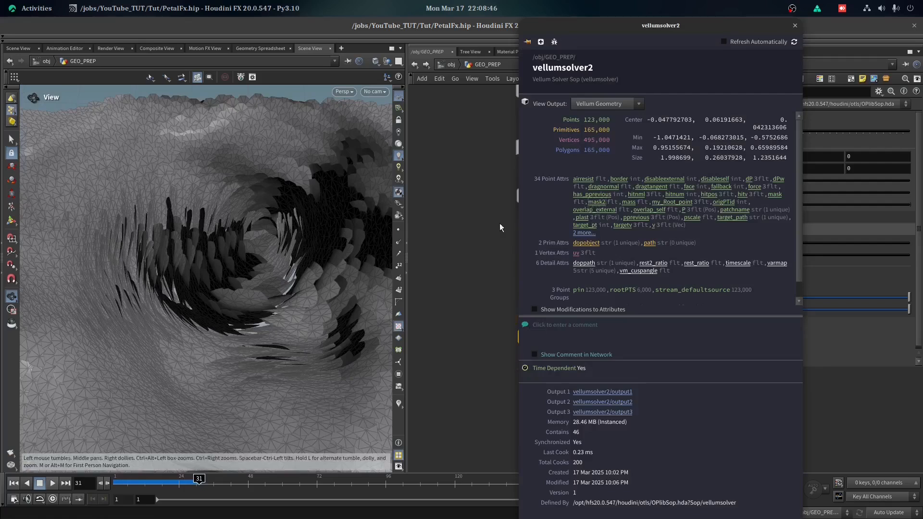
click(399, 403)
scroll(255, 356, down, 5)
drag(144, 484, 214, 483)
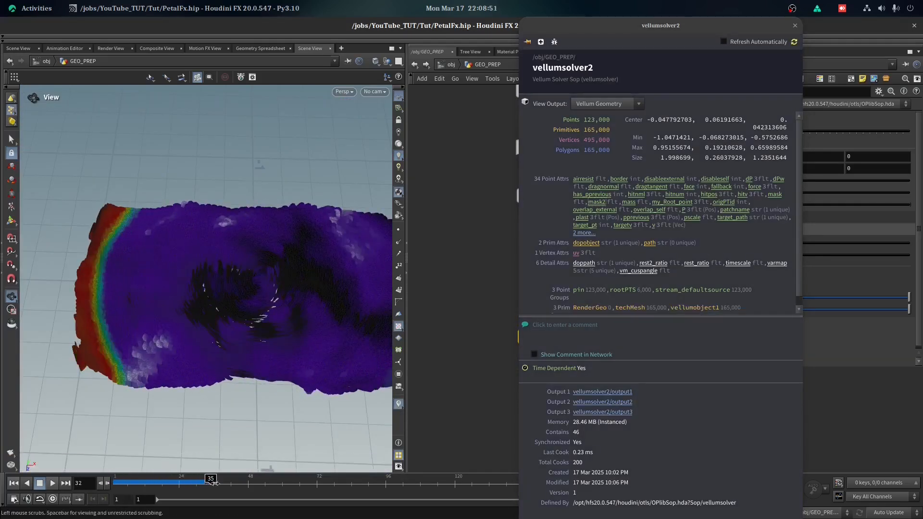
click(794, 25)
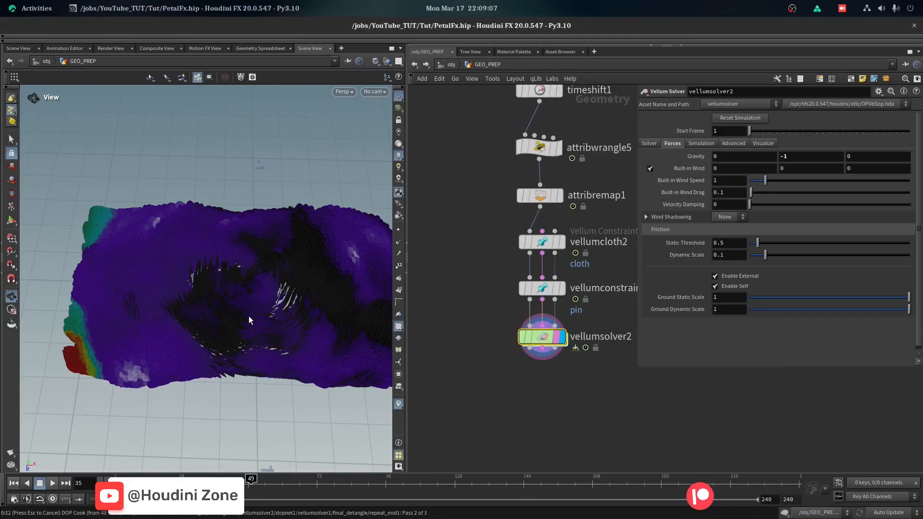
drag(259, 288, 290, 168)
drag(250, 479, 231, 479)
drag(230, 478, 242, 479)
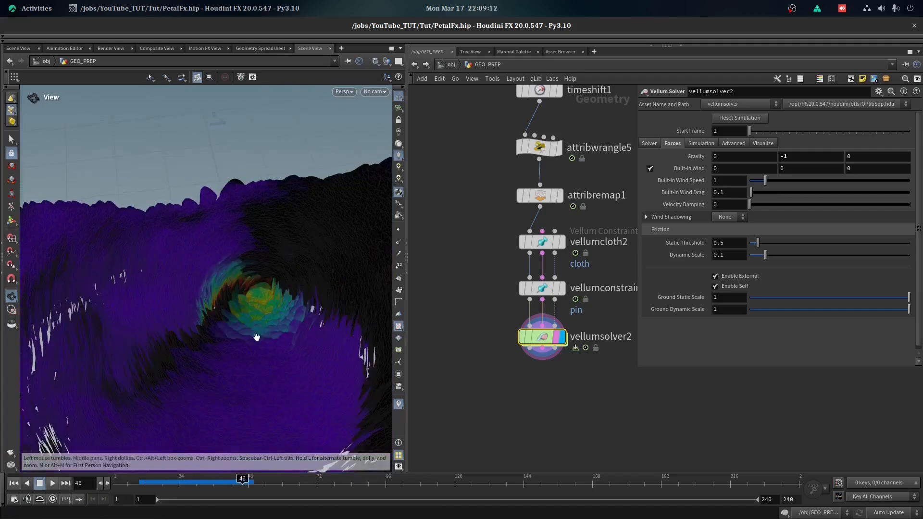
Add a File Cache node below the vellumsolver2 node
scroll(460, 265, down, 3)
middle_drag(507, 346, 511, 308)
key(Tab)
text(vel)
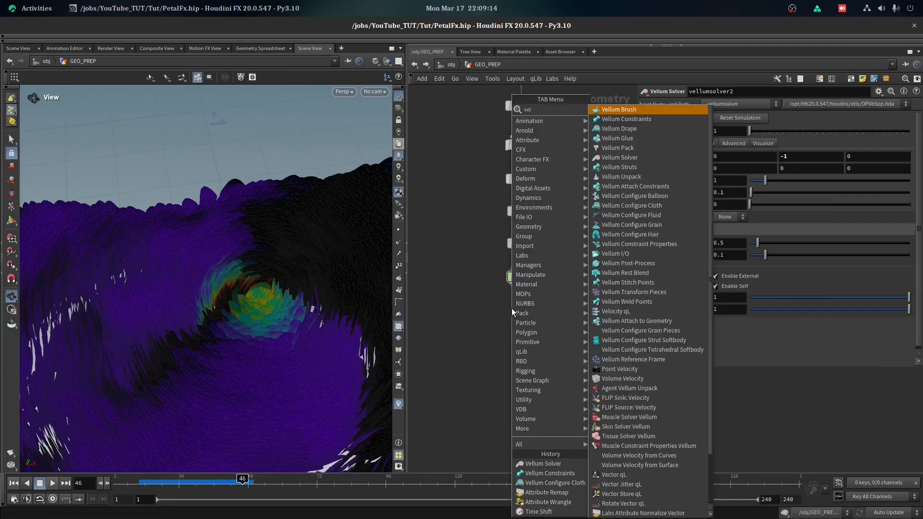
key(BackSpace)
key(BackSpace)
key(BackSpace)
text(cache)
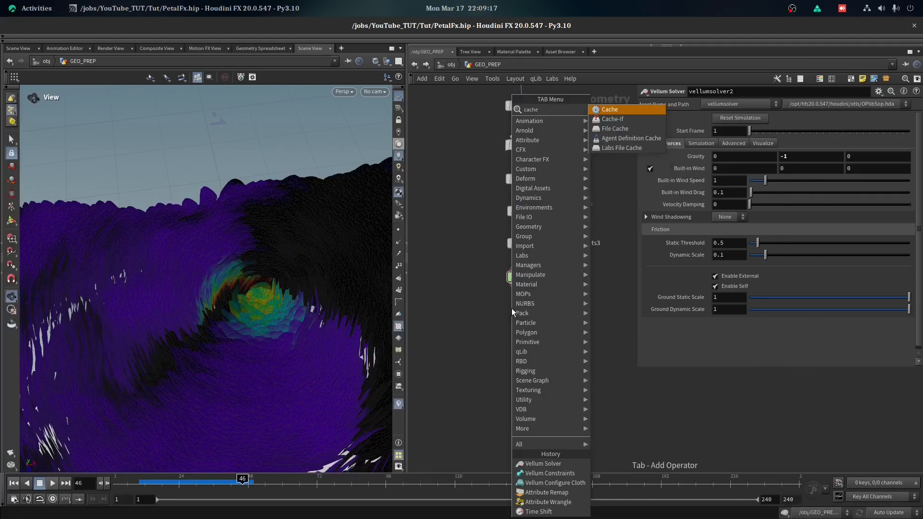
key(Down)
key(Down)
key(Return)
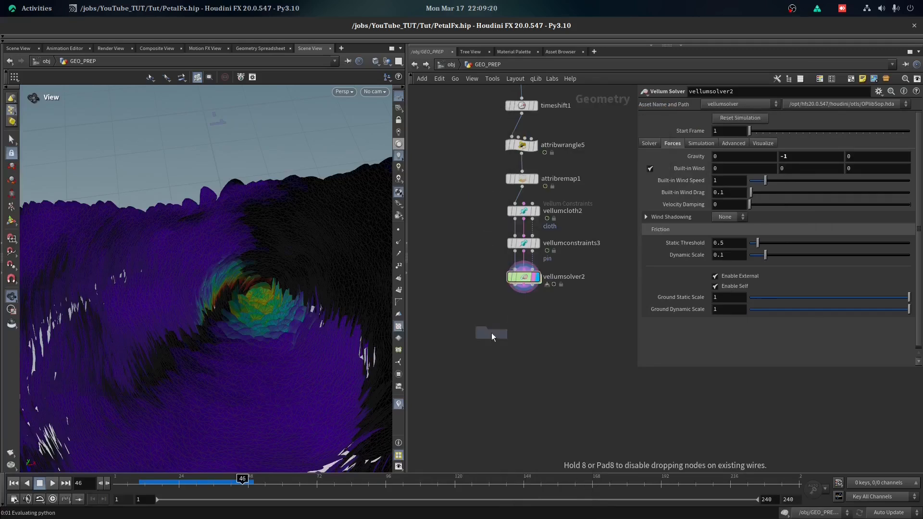
click(513, 309)
Rename the new File Cache node as Petal_FX_sim
scroll(525, 313, up, 3)
double_click(553, 310)
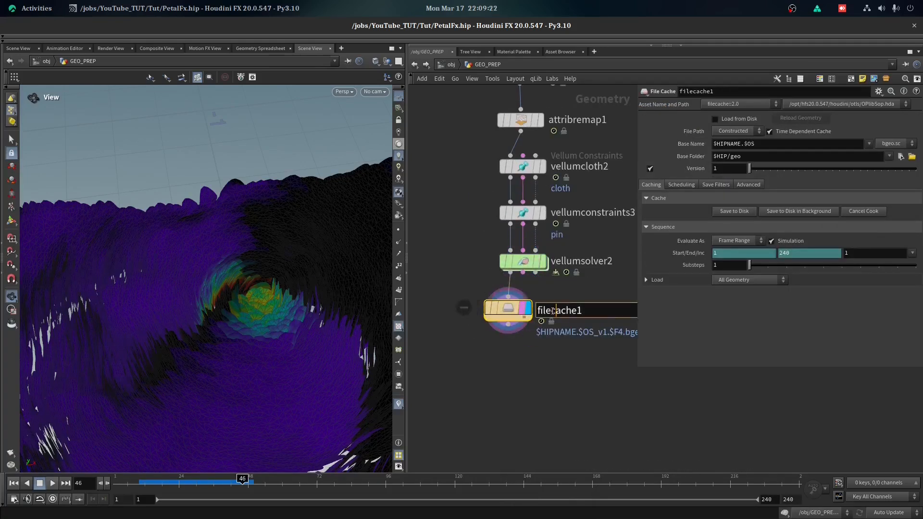
text(Petal_FX_sim)
key(Return)
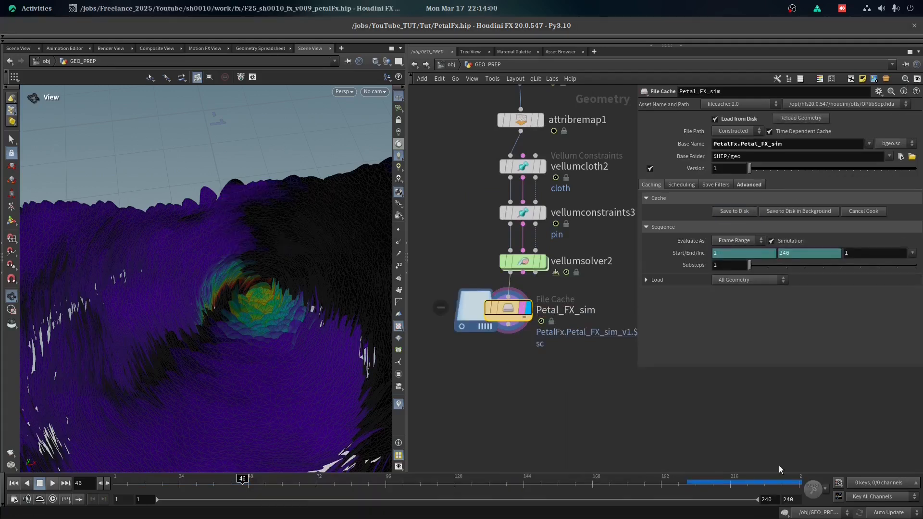
Review the cached petal simulation with the mask visualization on, scrubbing to frame 84
right_drag(178, 332, 107, 387)
drag(107, 388, 653, 484)
click(399, 404)
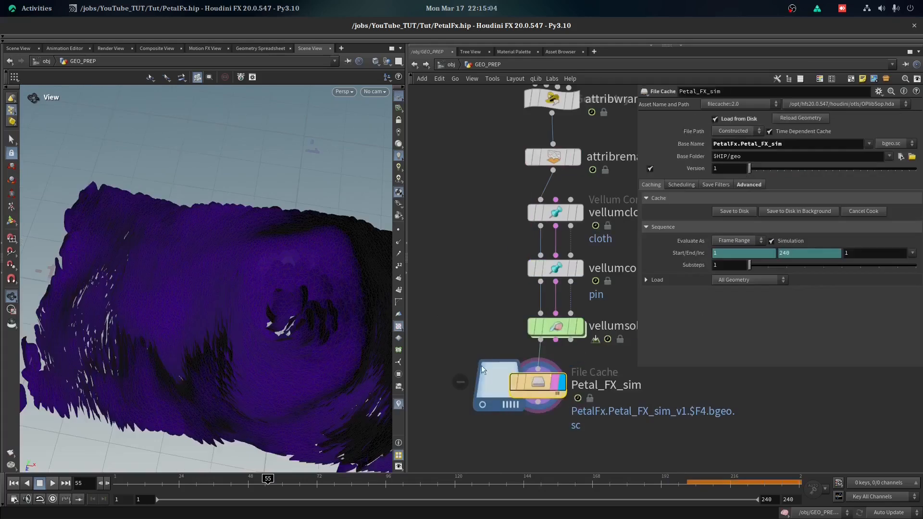
scroll(483, 369, down, 5)
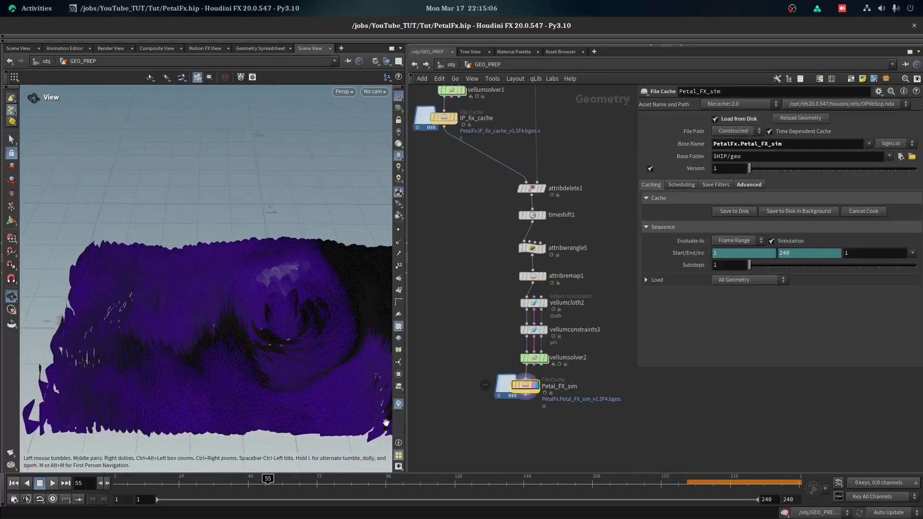
drag(291, 485, 354, 490)
Add a Wrap node in the empty area below the WRAP_GEO branch of the GEO_PREP network
scroll(530, 236, down, 5)
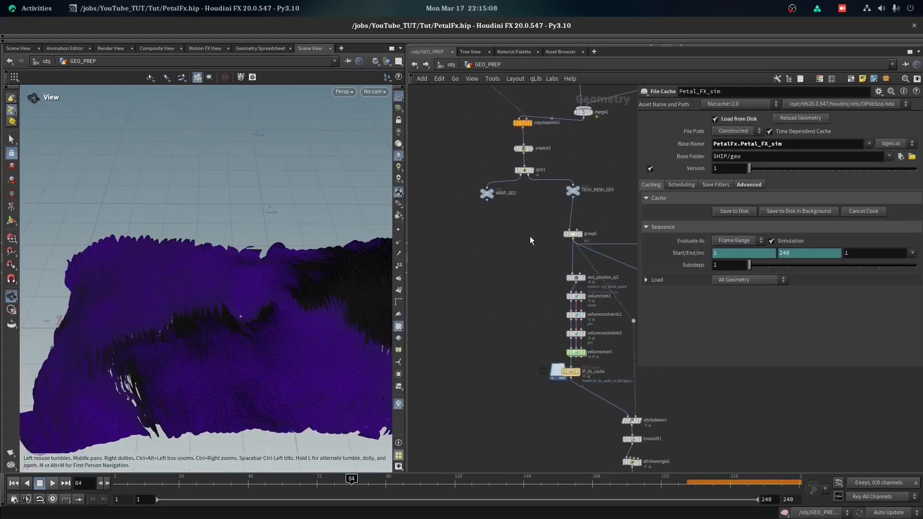
key(Tab)
text(wra)
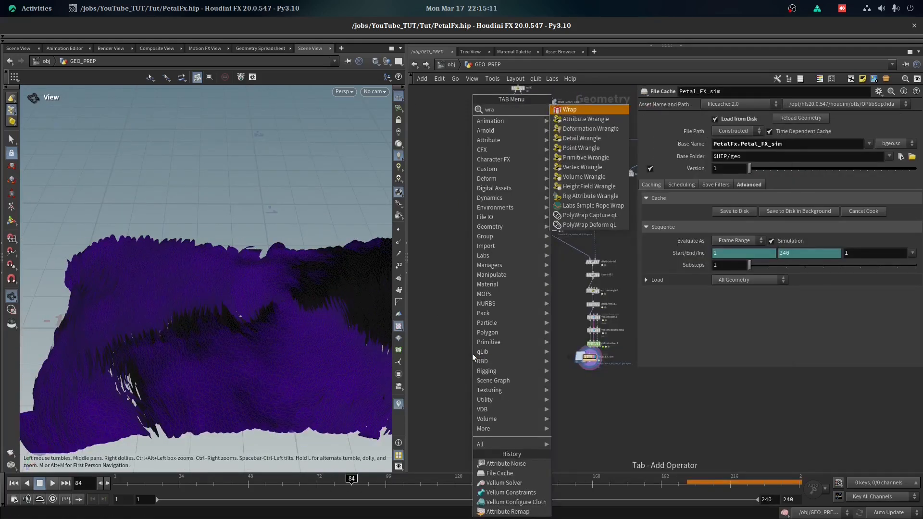
click(590, 128)
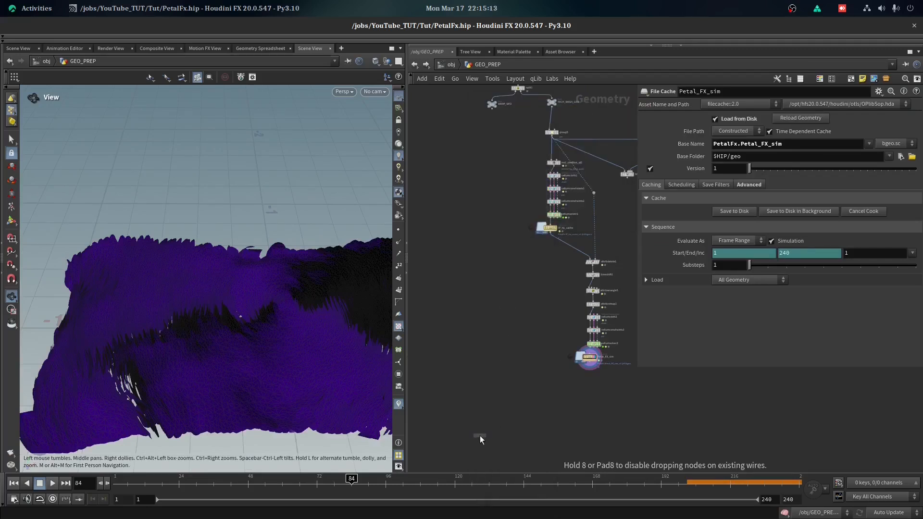
click(479, 438)
Connect the WRAP_GEO null to the Wrap node's first input
click(475, 431)
scroll(476, 397, down, 2)
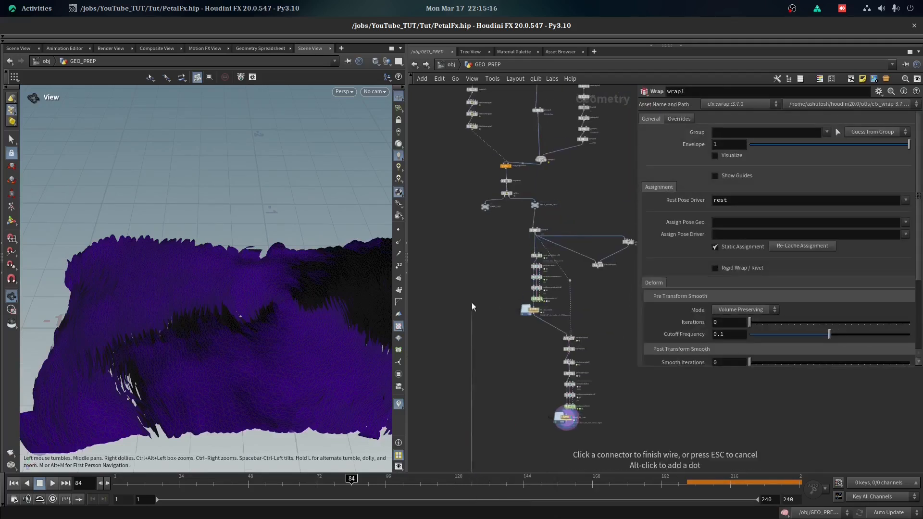
scroll(481, 303, up, 3)
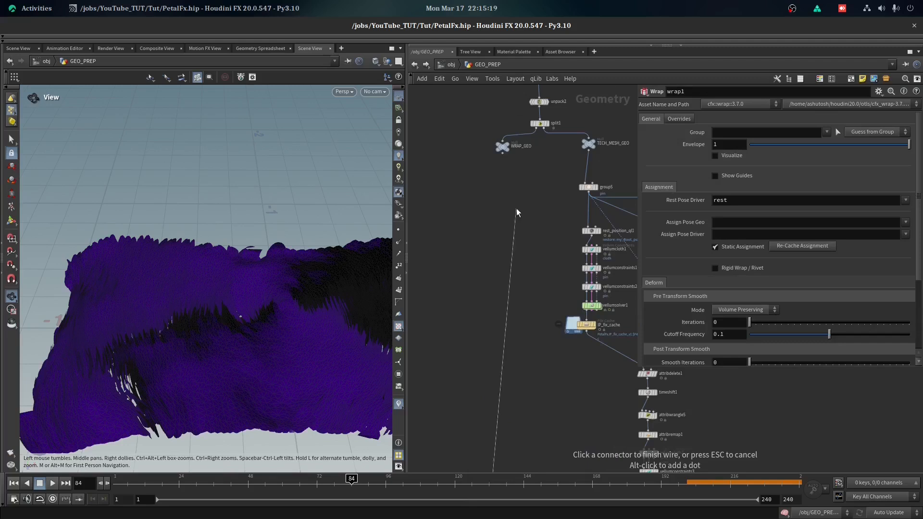
click(495, 146)
scroll(495, 146, down, 2)
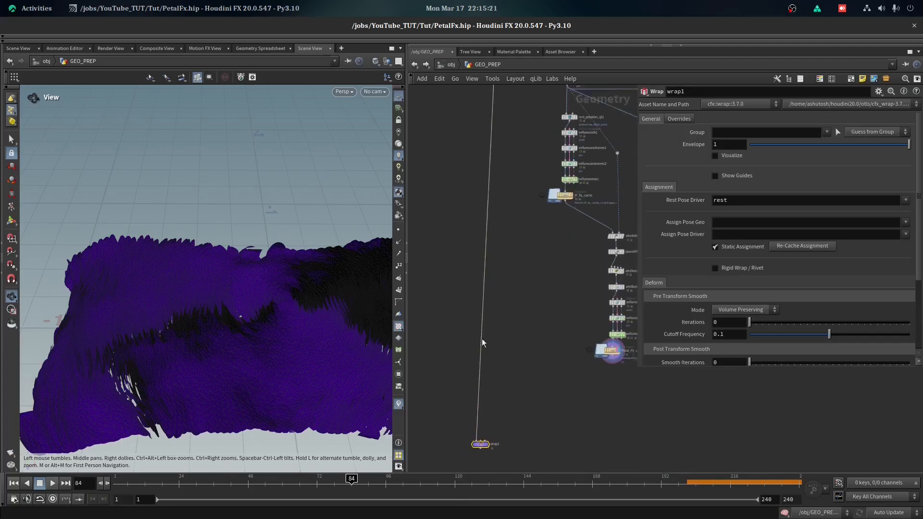
scroll(528, 404, up, 4)
scroll(525, 392, down, 4)
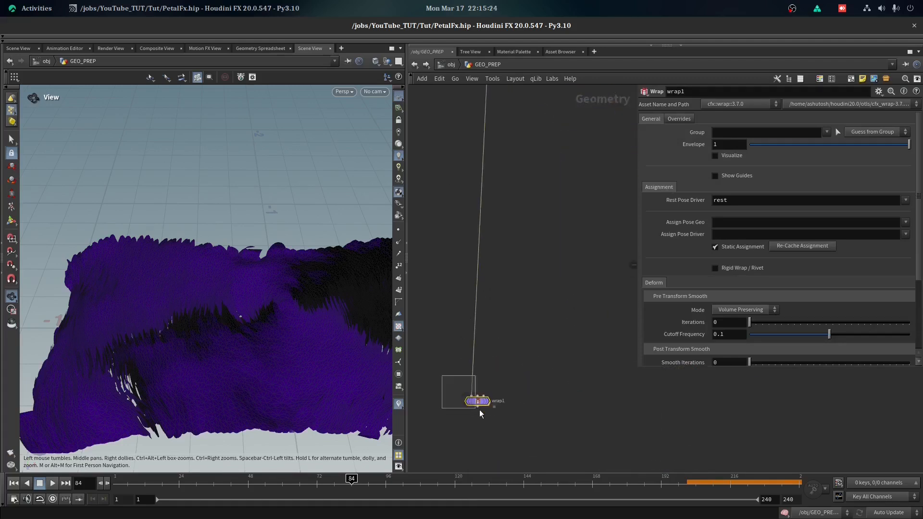
middle_drag(510, 265, 467, 325)
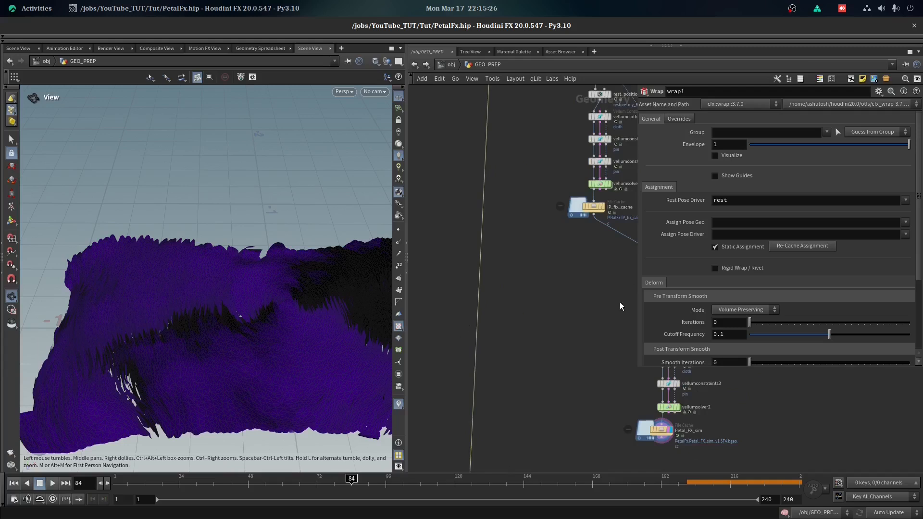
scroll(619, 307, down, 2)
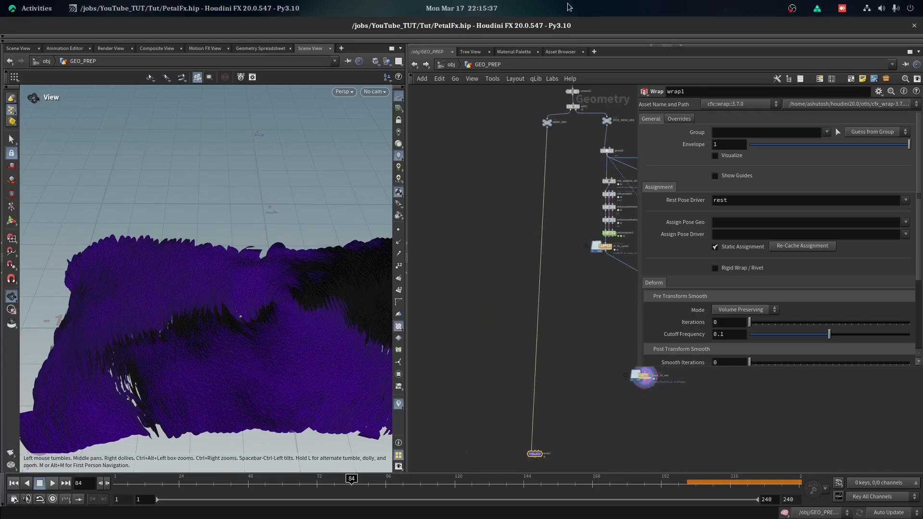
Connect the group5 node of the TECH_MESH_GEO branch to the Wrap node's second input as the rest driver
scroll(533, 452, up, 1)
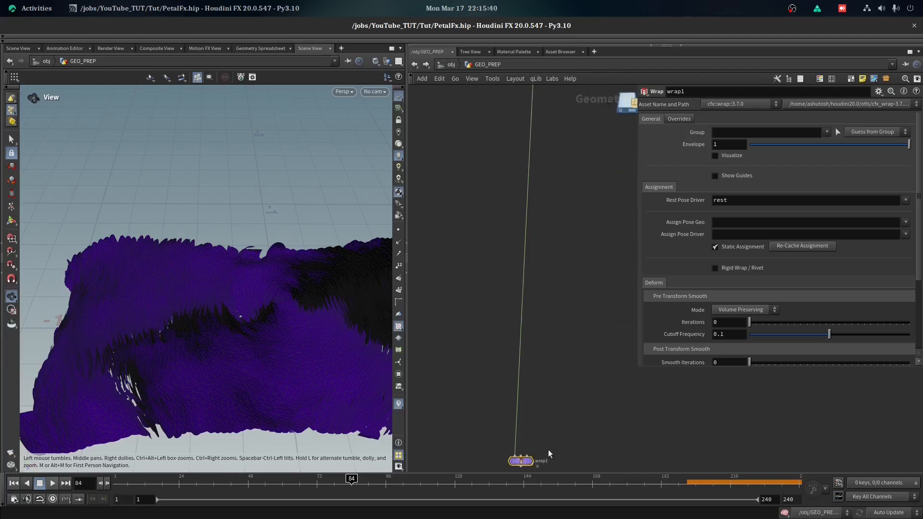
click(515, 460)
scroll(516, 286, up, 1)
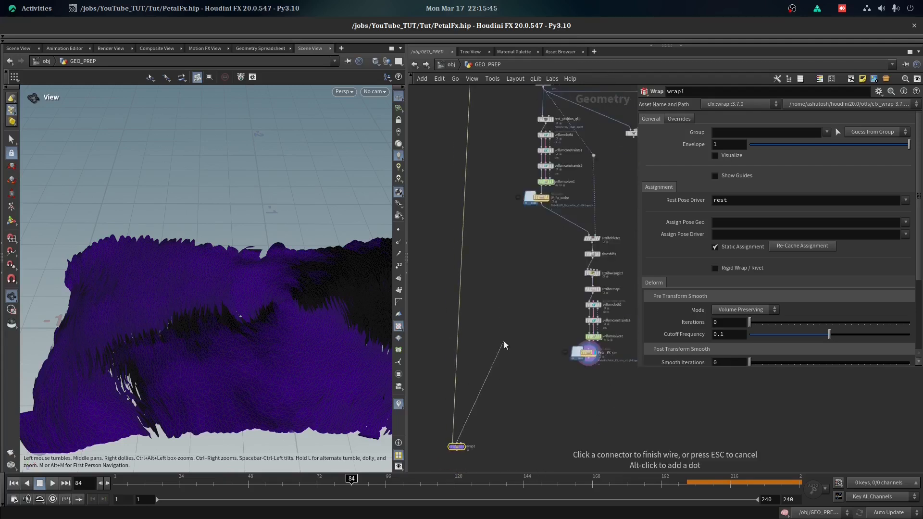
scroll(494, 165, up, 1)
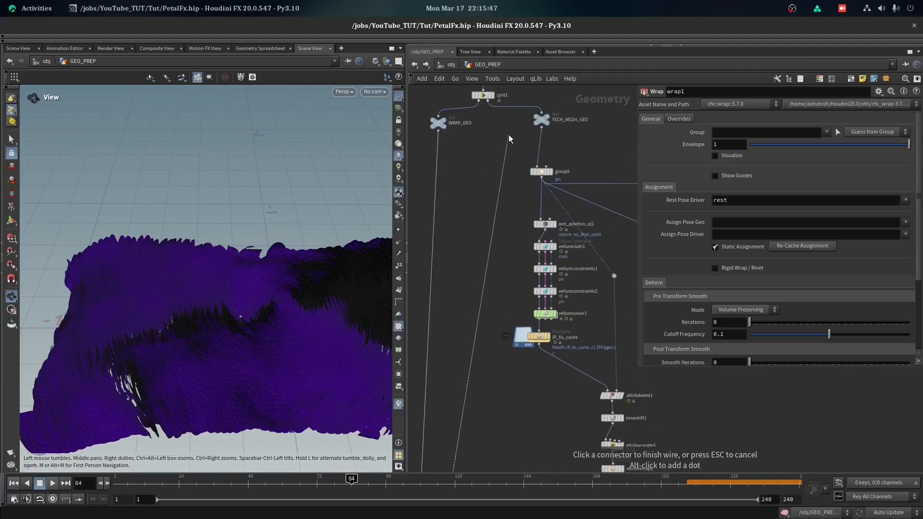
scroll(517, 176, up, 2)
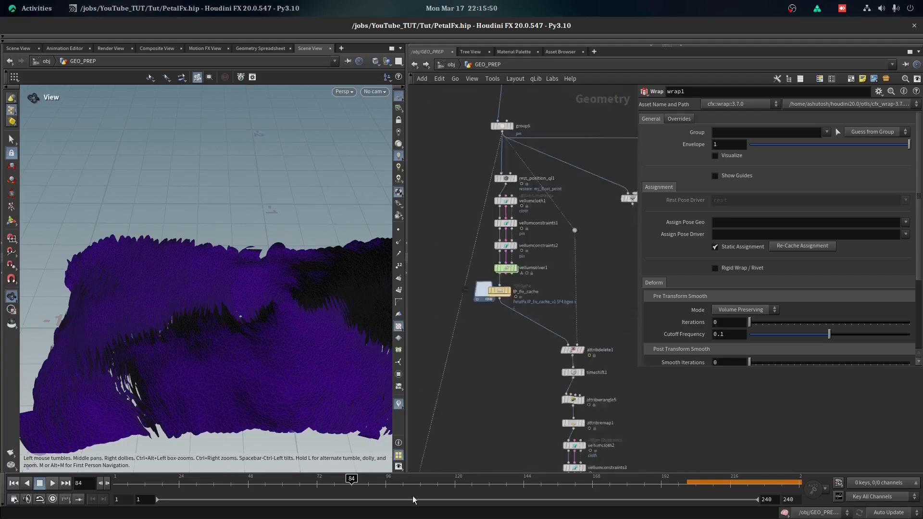
click(541, 172)
scroll(512, 183, down, 1)
scroll(500, 187, up, 3)
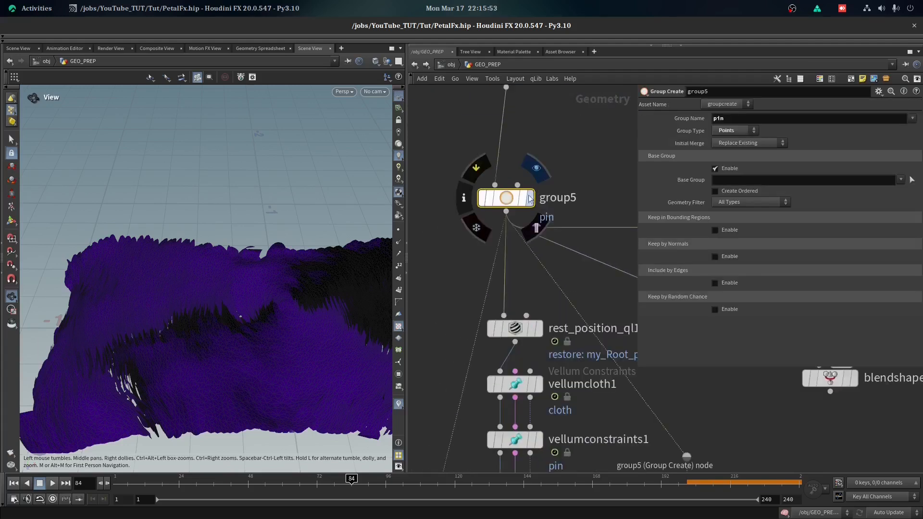
Display group5 and the WRAP_GEO null in turn and compare the tech mesh with the thick render petals up close
click(536, 171)
middle_drag(442, 181, 739, 355)
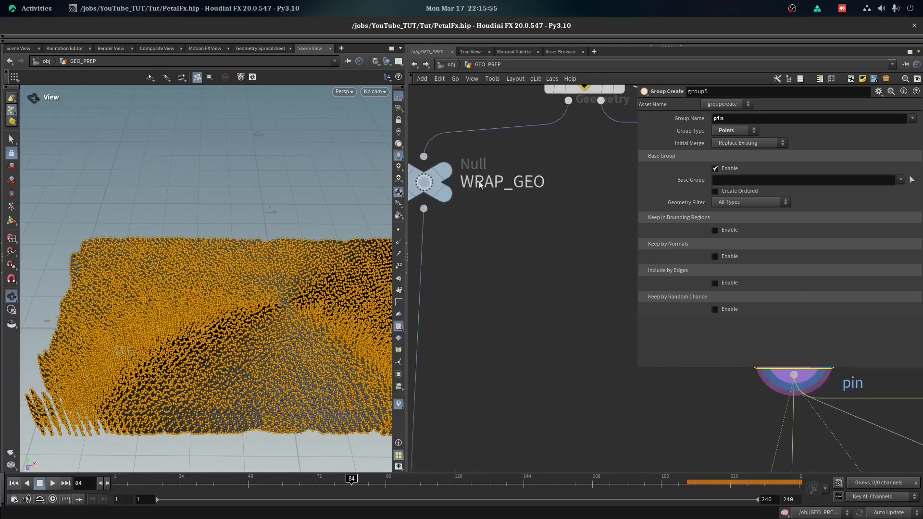
click(443, 171)
scroll(296, 273, up, 3)
scroll(426, 292, down, 5)
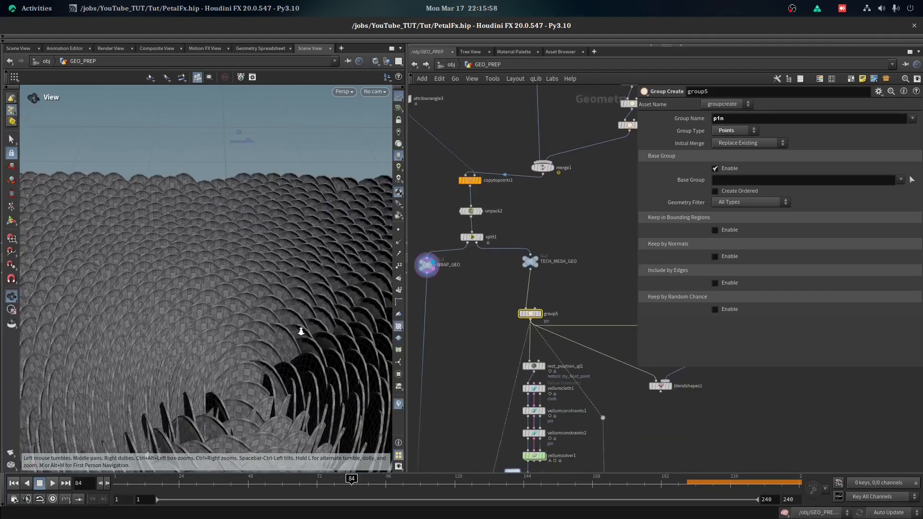
scroll(160, 263, up, 4)
scroll(160, 263, up, 5)
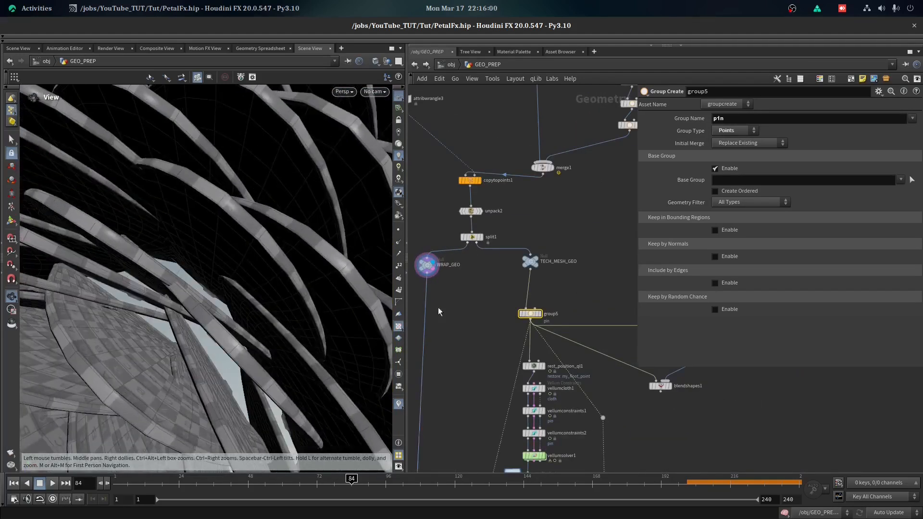
double_click(545, 313)
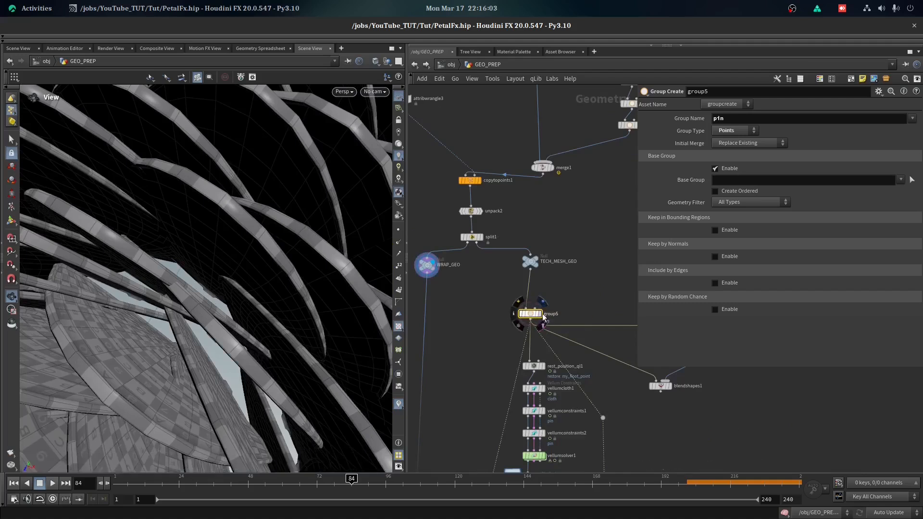
click(542, 315)
scroll(530, 215, down, 5)
scroll(516, 354, up, 6)
Connect the Petal_FX_sim cache to the Wrap node's third input and display the Wrap node's result
scroll(546, 327, down, 4)
scroll(492, 348, up, 6)
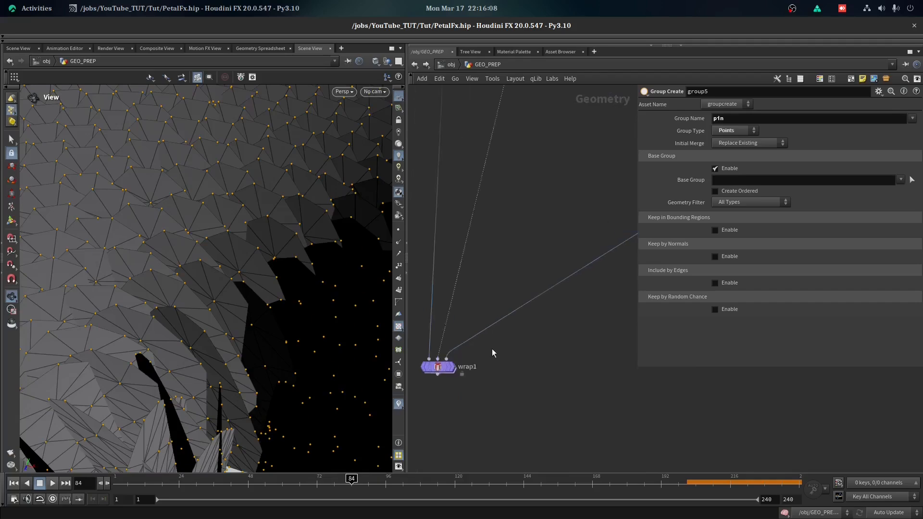
click(446, 365)
click(457, 360)
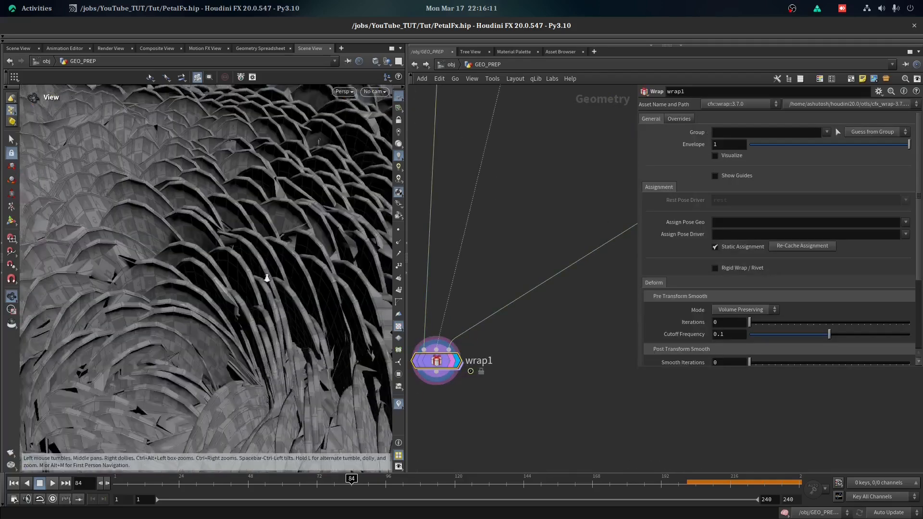
Examine the wrapped petals for distortion at close range with the wireframe overlay toggled off
mouse_move(264, 274)
mouse_down()
mouse_move(285, 262)
mouse_move(229, 284)
mouse_move(241, 288)
mouse_move(237, 355)
mouse_move(272, 323)
mouse_move(253, 355)
mouse_move(241, 333)
mouse_move(258, 325)
mouse_move(338, 300)
mouse_move(324, 307)
mouse_move(337, 314)
mouse_up()
key(shift+w)
middle_drag(562, 305, 489, 374)
scroll(490, 374, down, 5)
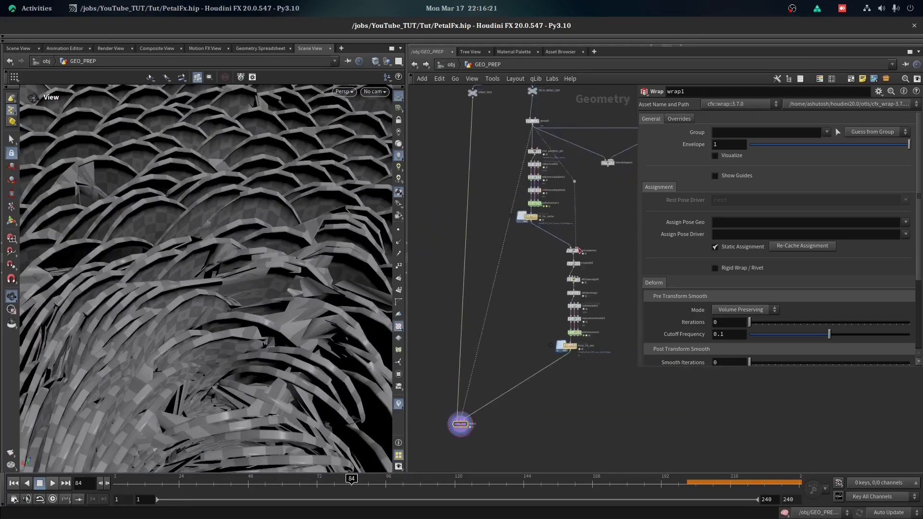
Open the Wrap node's override settings and look up the per-petal point ID attribute name in attribwrangle3
click(679, 119)
drag(183, 185, 170, 241)
scroll(413, 239, down, 1)
middle_drag(413, 240, 435, 412)
scroll(475, 211, up, 6)
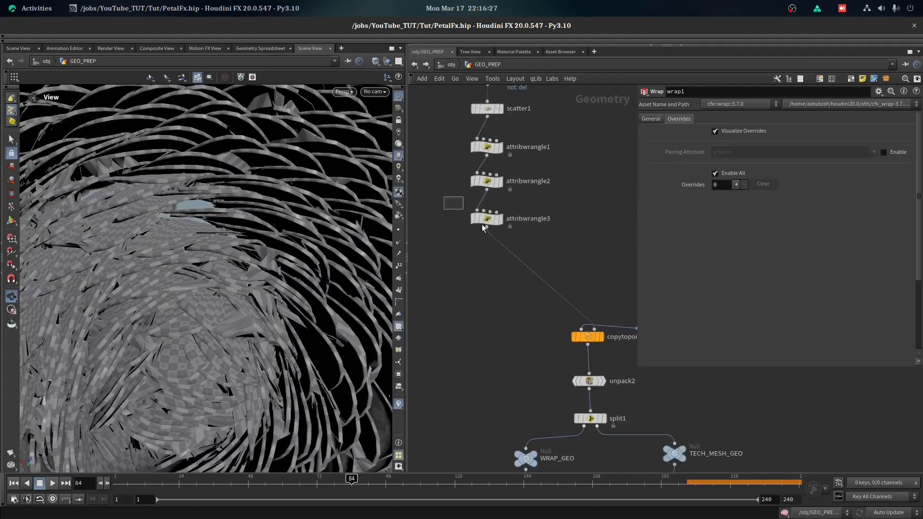
click(487, 218)
scroll(476, 292, down, 4)
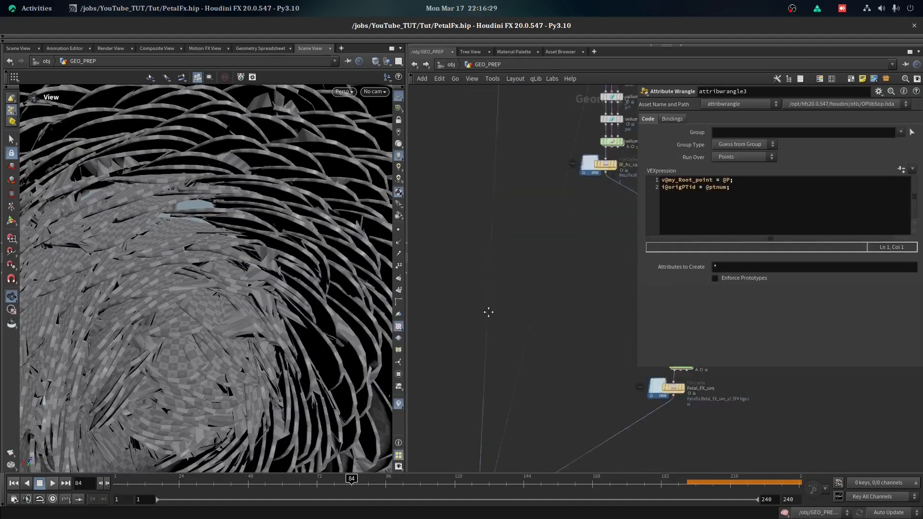
Enable the pairing attribute override on the Wrap node and set it to origPTid
scroll(481, 384, up, 5)
click(453, 387)
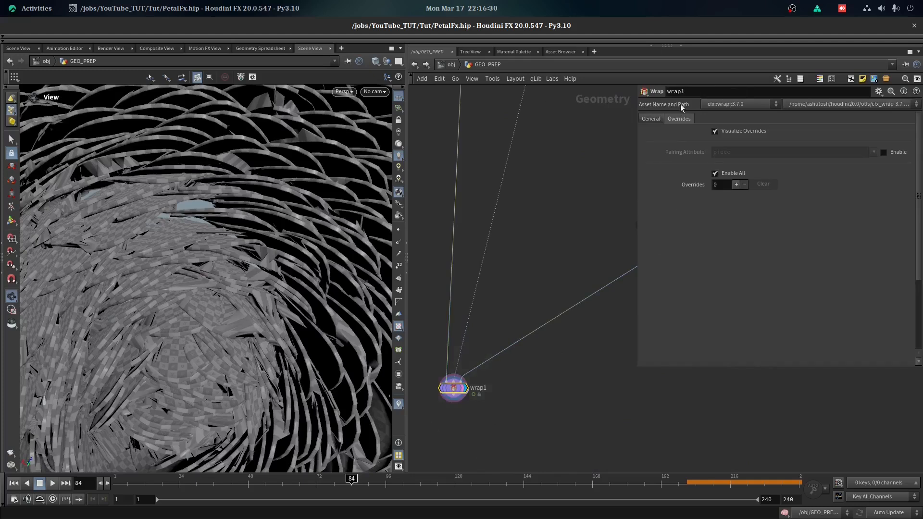
click(885, 153)
click(873, 152)
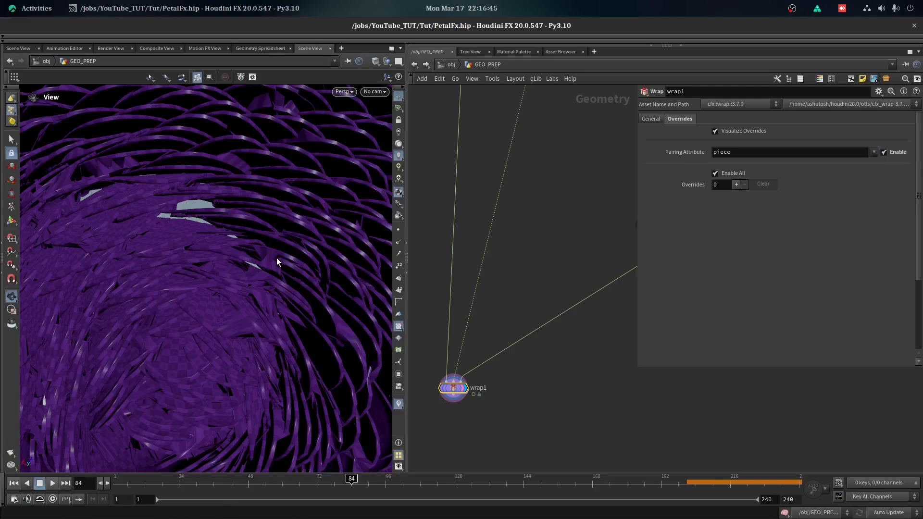
Inspect the wrapped petals, look through cam1, and scrub the timeline to review the deformation across later frames
drag(275, 258, 243, 265)
right_drag(243, 265, 286, 294)
drag(287, 295, 244, 269)
right_drag(243, 269, 244, 241)
drag(243, 240, 378, 103)
click(375, 92)
click(393, 143)
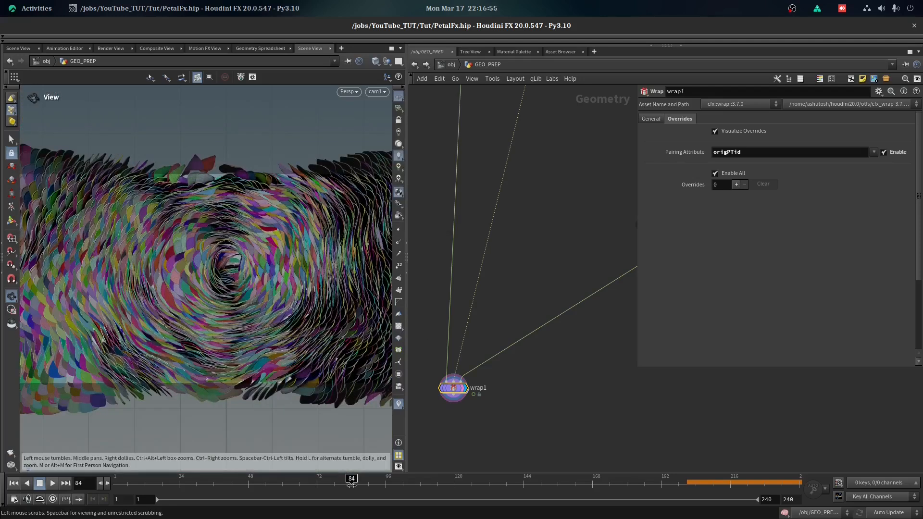
drag(453, 479, 644, 476)
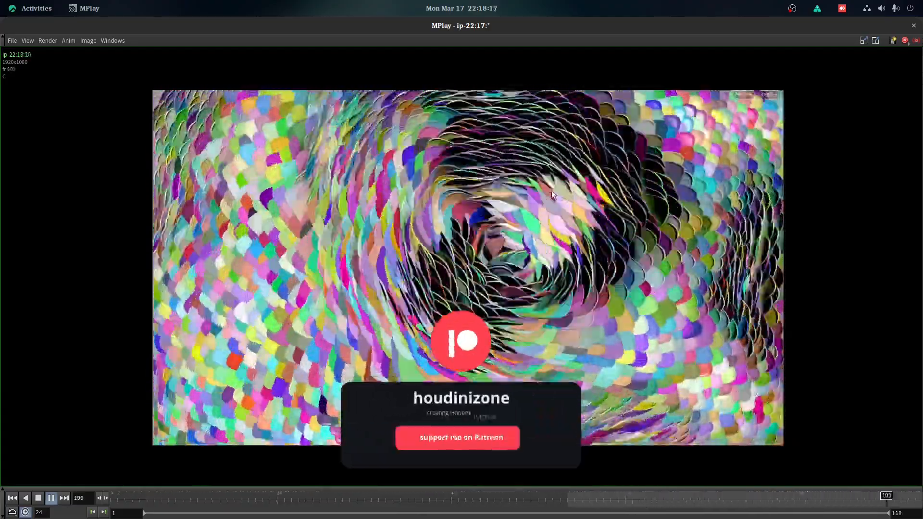